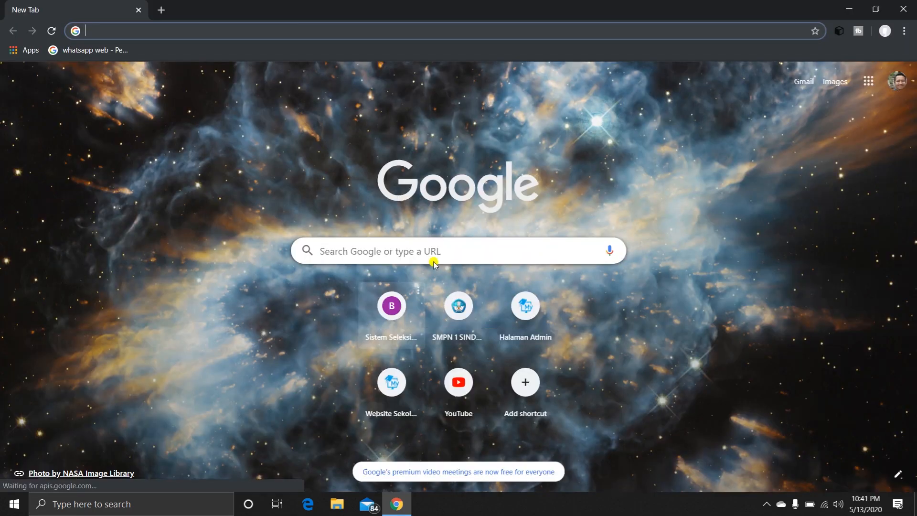
# Switch to the last listed Google account and open the PPDB ONLINE 2020 folder in Google Drive.
pyautogui.click(897, 81)
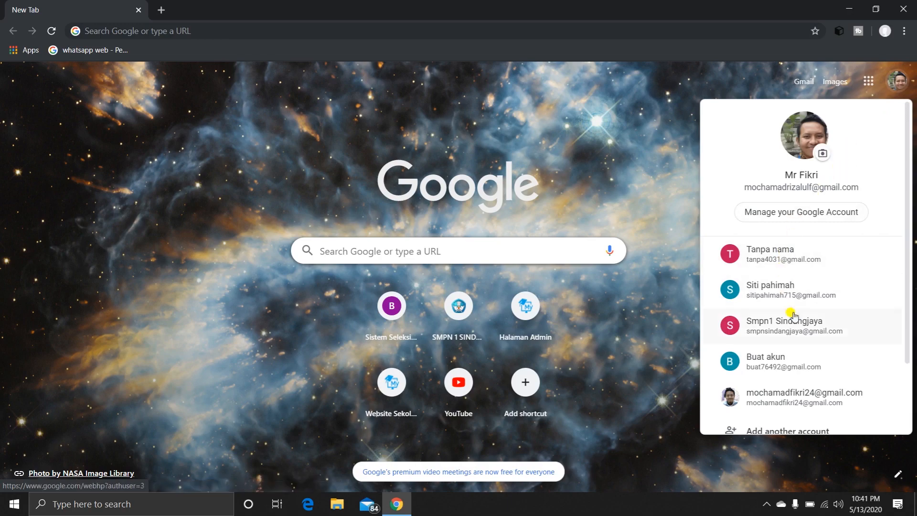
pyautogui.click(803, 399)
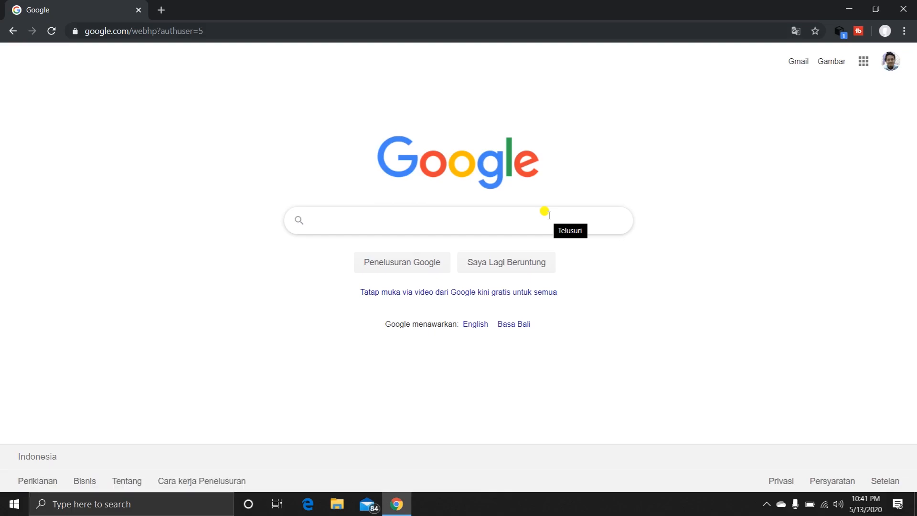
pyautogui.click(864, 62)
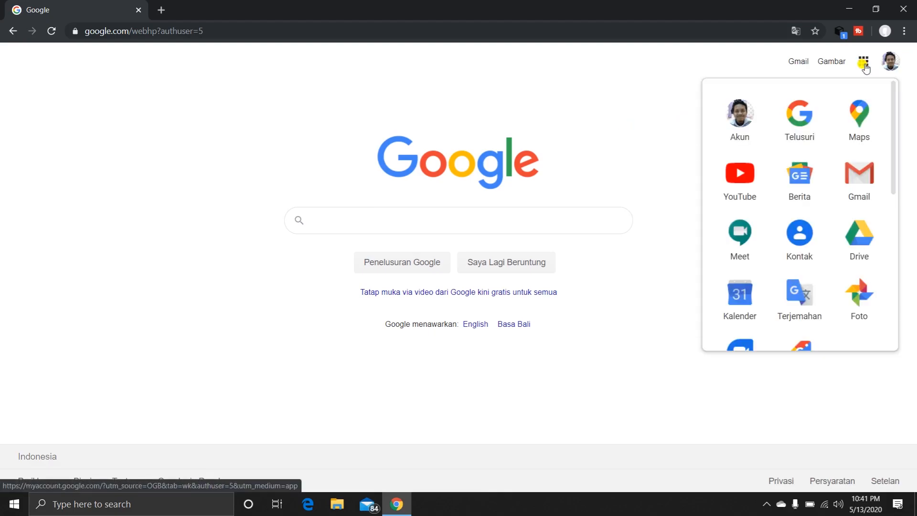
pyautogui.click(855, 234)
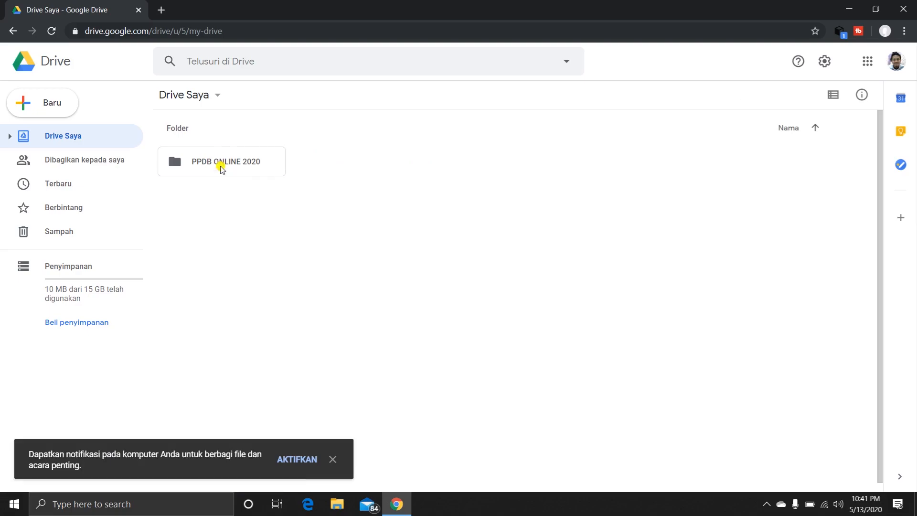
pyautogui.doubleClick(221, 168)
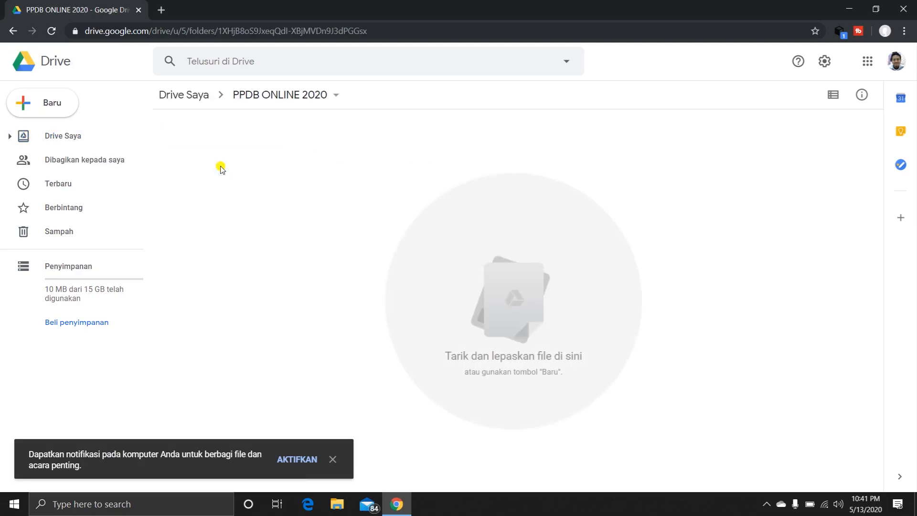
# Create a new Google Sites website inside the PPDB ONLINE 2020 folder.
pyautogui.rightClick(195, 125)
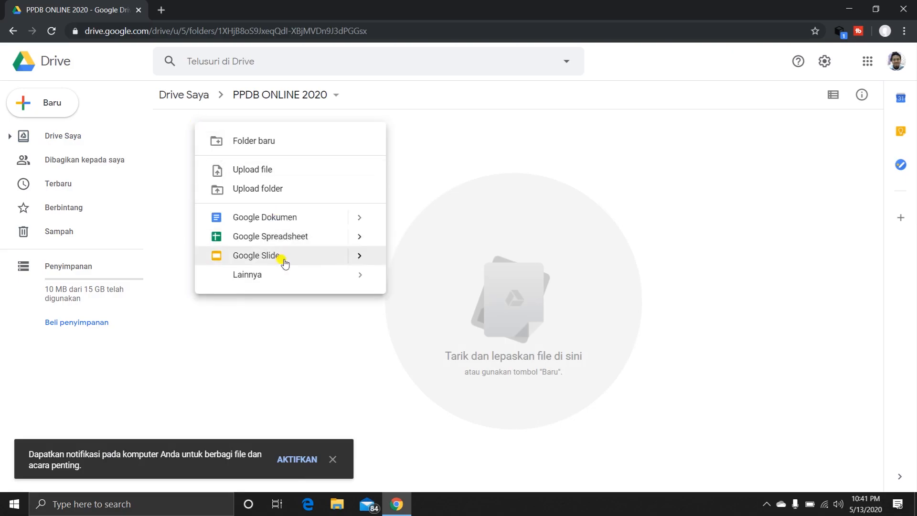
pyautogui.moveTo(279, 278)
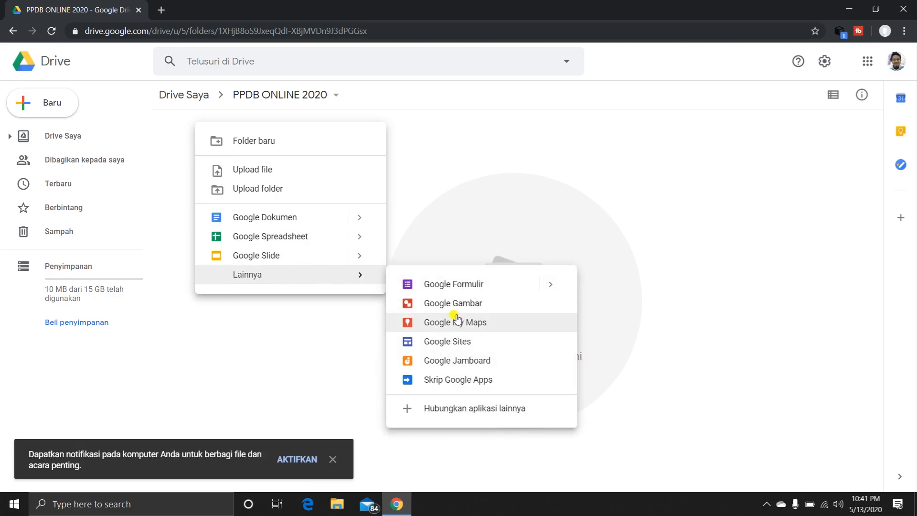
pyautogui.click(477, 345)
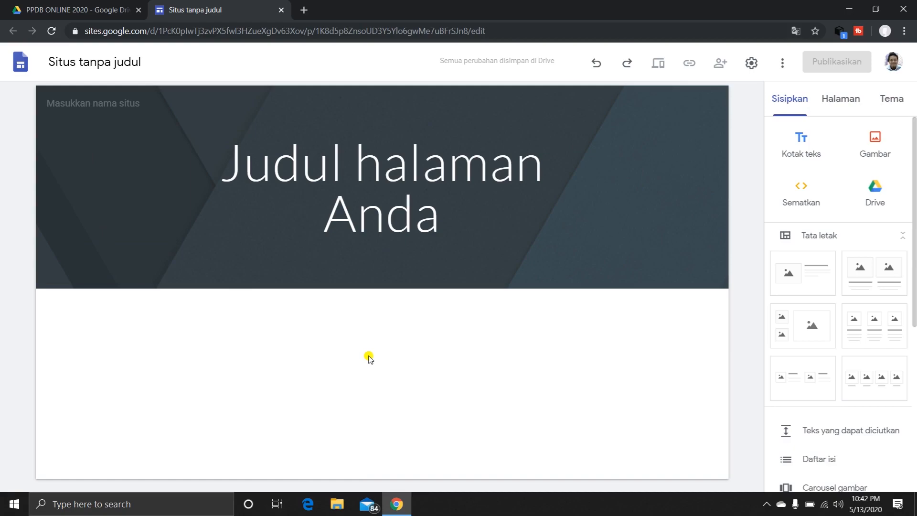
# Name the untitled site ppdbsmpn1percobaan.
pyautogui.click(148, 64)
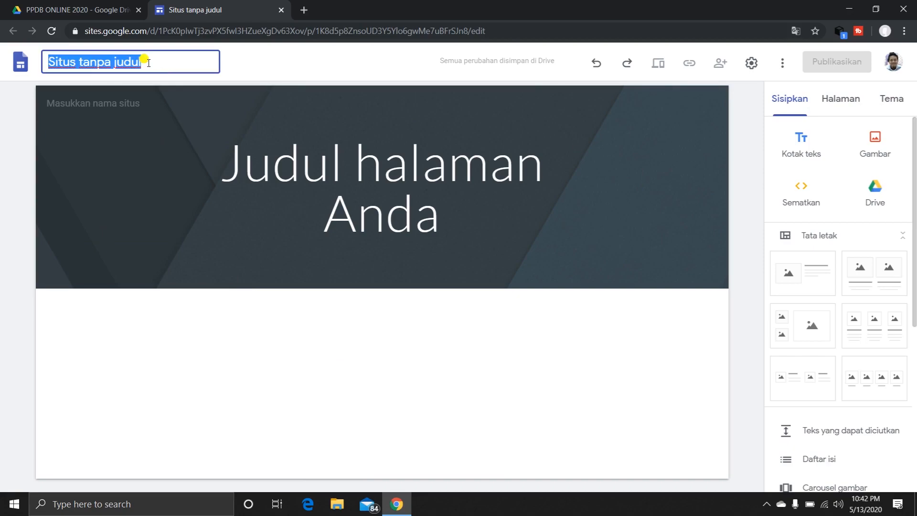
pyautogui.write('pp')
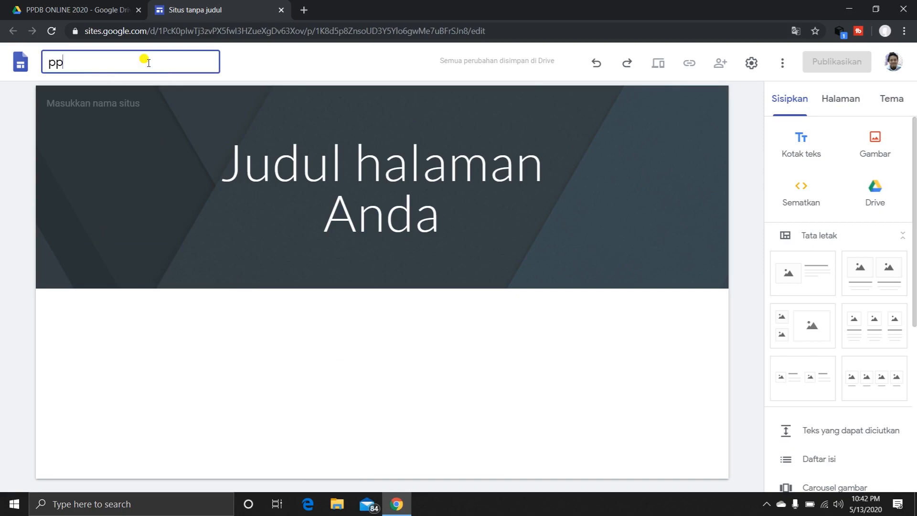
pyautogui.write('dbonline')
pyautogui.press('BackSpace')
pyautogui.press('BackSpace')
pyautogui.press('BackSpace')
pyautogui.write('smpn1percobaan')
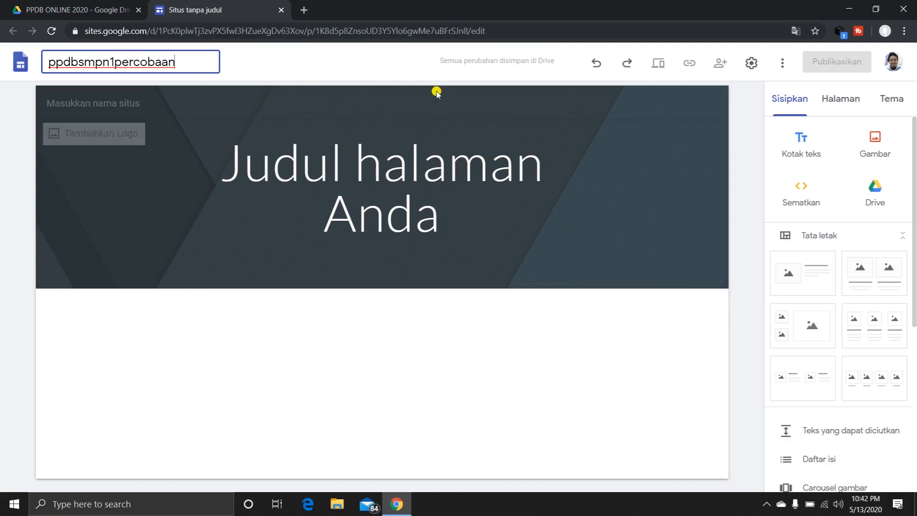
# Replace the placeholder page title in the header with KETENTUAN UMUM.
pyautogui.click(420, 164)
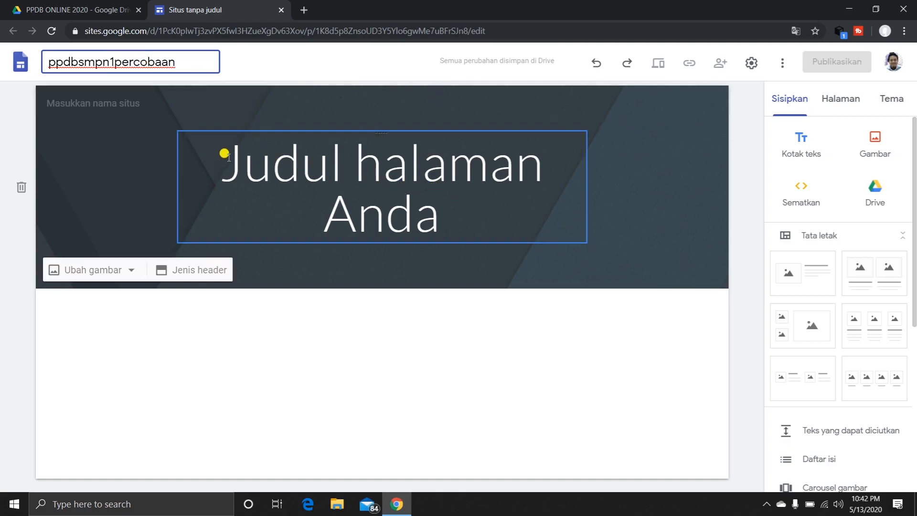
pyautogui.moveTo(224, 153); pyautogui.dragTo(479, 212)
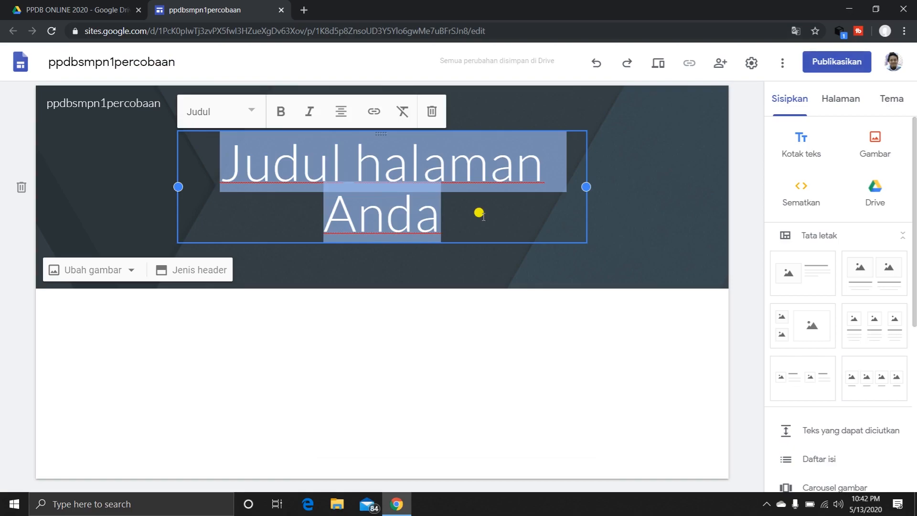
pyautogui.write('KETENTUA')
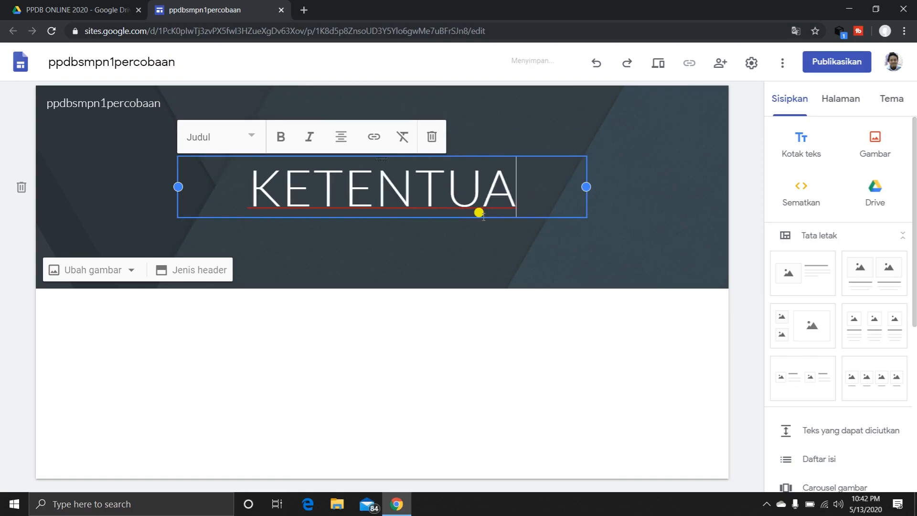
pyautogui.write('N UMUM')
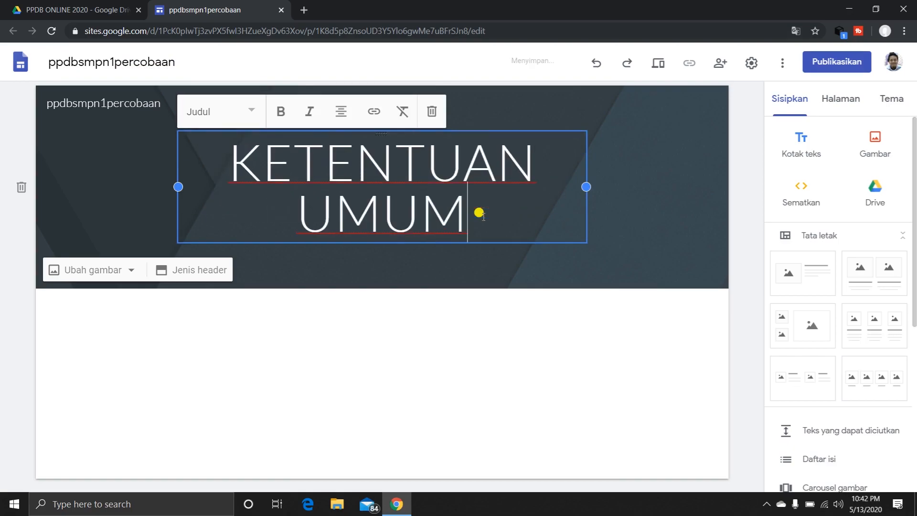
# Make the KETENTUAN UMUM header title bold and apply the smaller Judul heading style.
pyautogui.moveTo(472, 215); pyautogui.dragTo(226, 155)
pyautogui.click(281, 111)
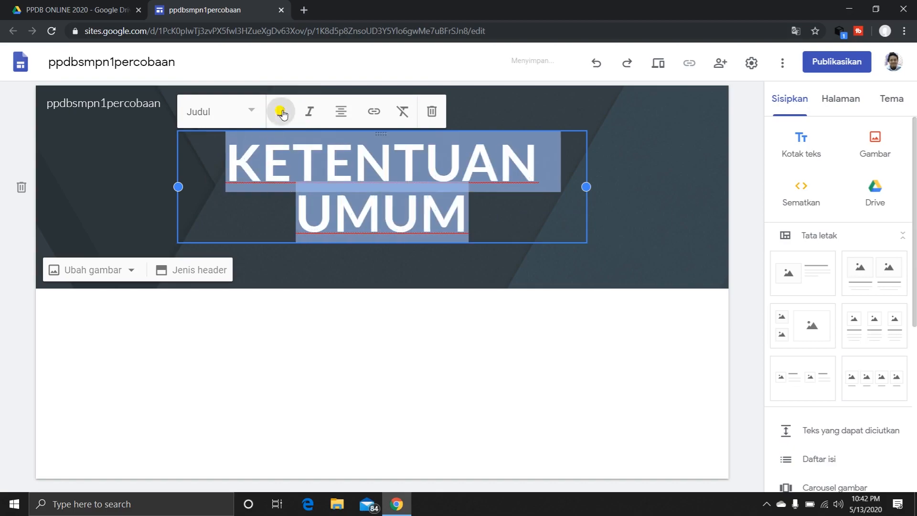
pyautogui.click(253, 114)
pyautogui.click(225, 178)
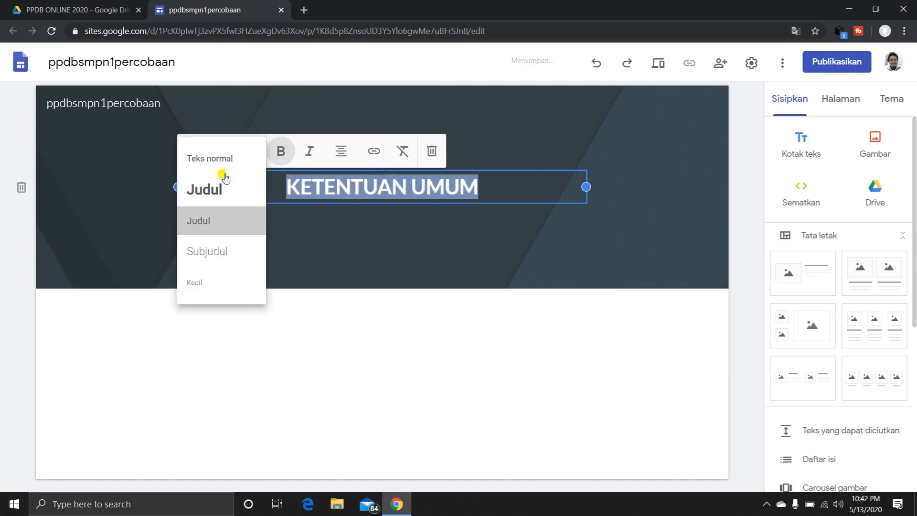
pyautogui.click(389, 262)
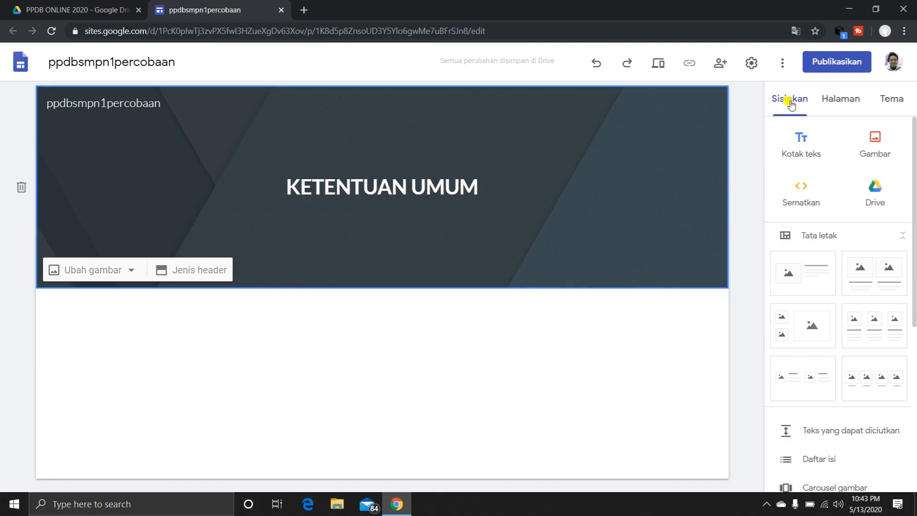
# Rename the home page Halaman Muka as KETENTUAN UMUM in the site's page list.
pyautogui.click(840, 99)
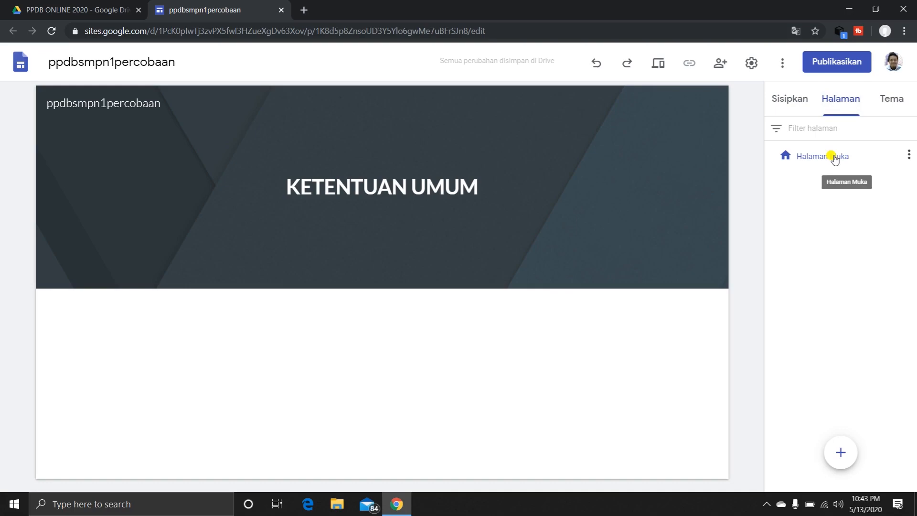
pyautogui.doubleClick(835, 158)
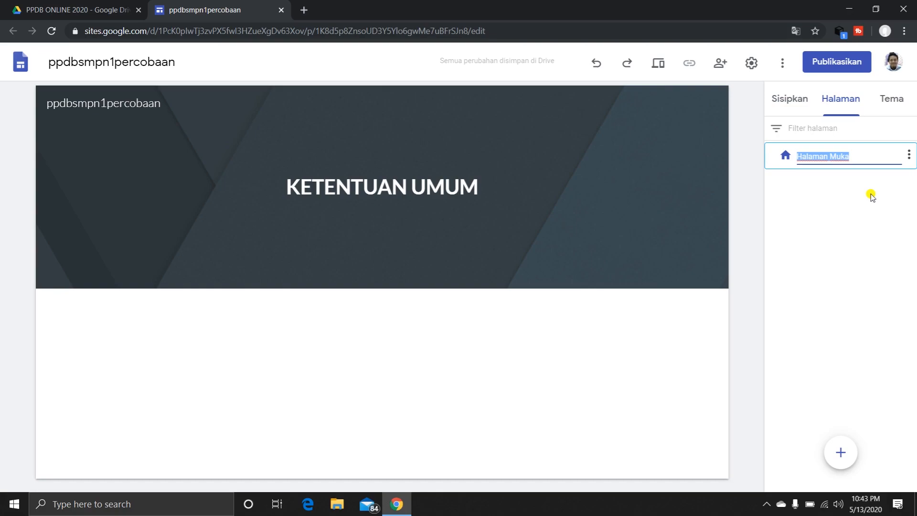
pyautogui.write('KETENTUAN UMUM')
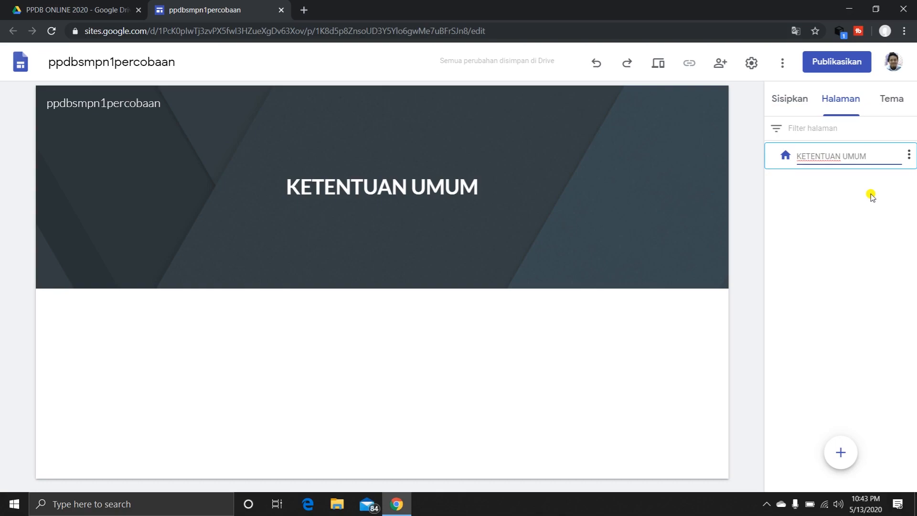
pyautogui.press('Return')
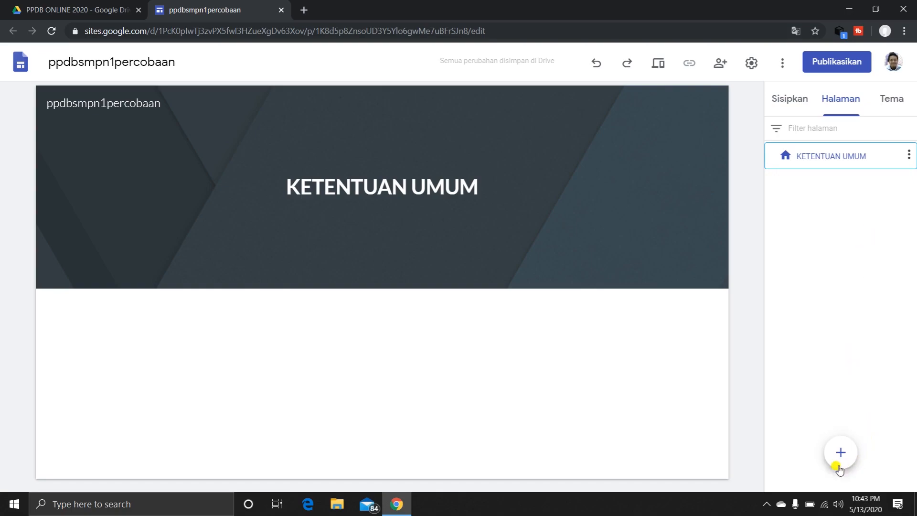
# Add a new page named TATA CARA PENDAFTARAN and test the header navigation links to both pages.
pyautogui.moveTo(846, 459)
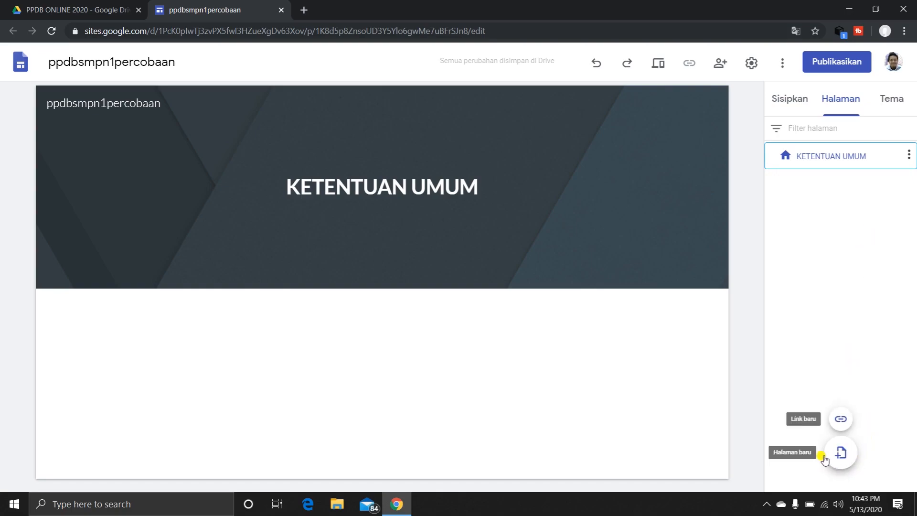
pyautogui.click(842, 454)
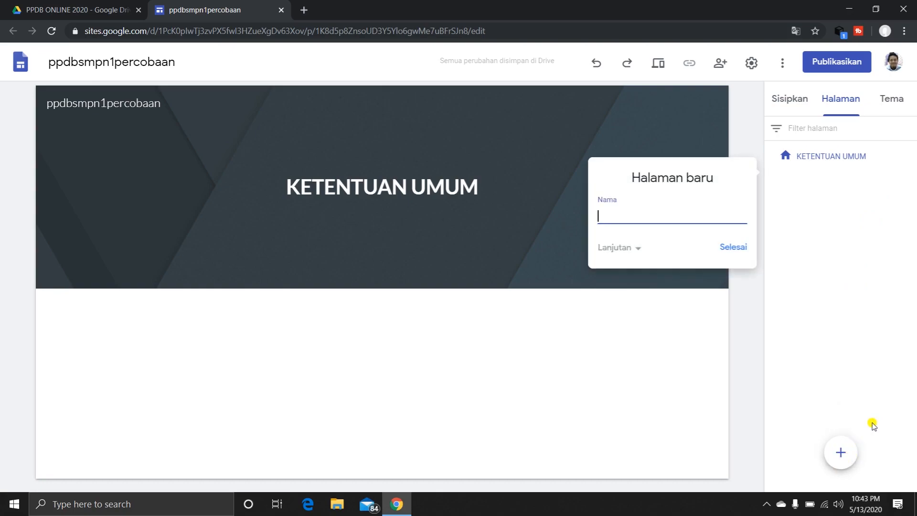
pyautogui.write('TATA CARA PENDAFTARA')
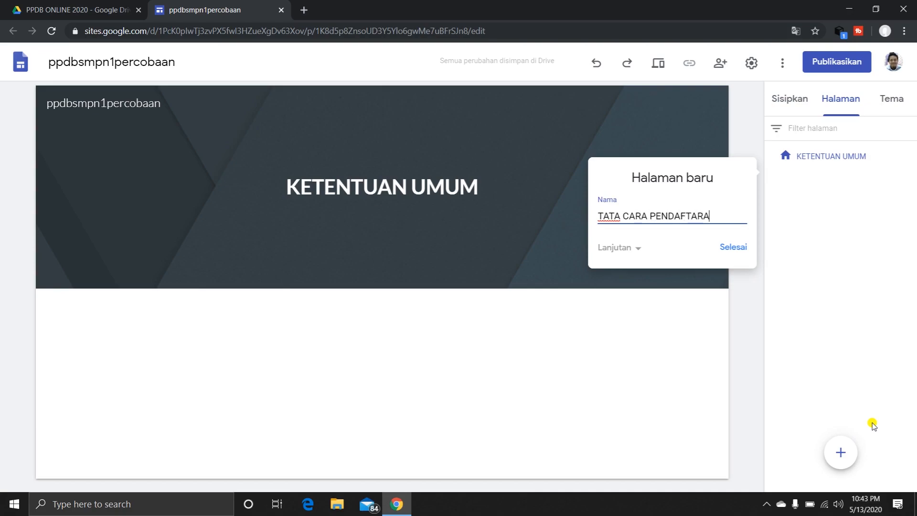
pyautogui.write('N')
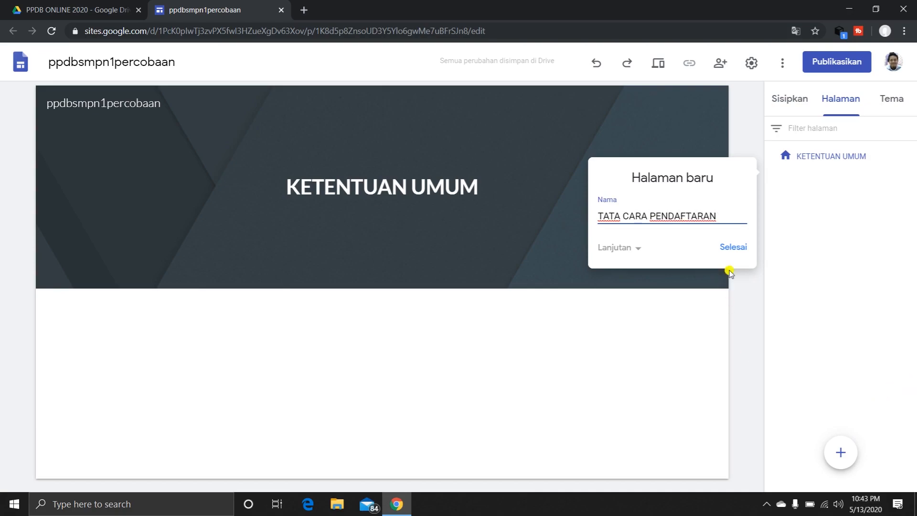
pyautogui.click(735, 251)
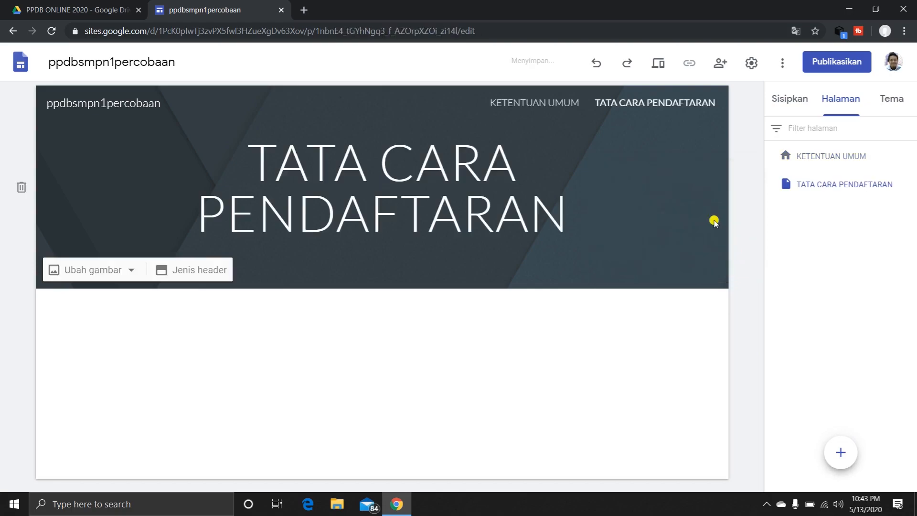
pyautogui.click(548, 102)
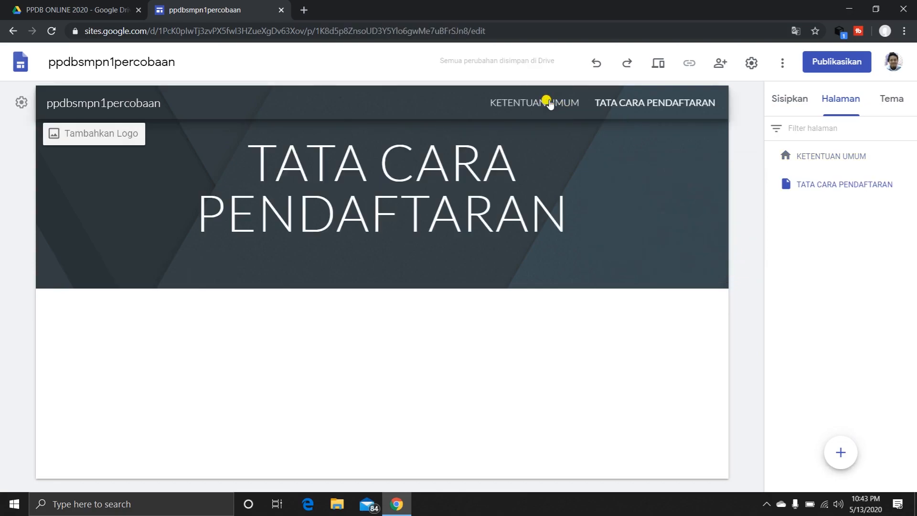
pyautogui.click(633, 106)
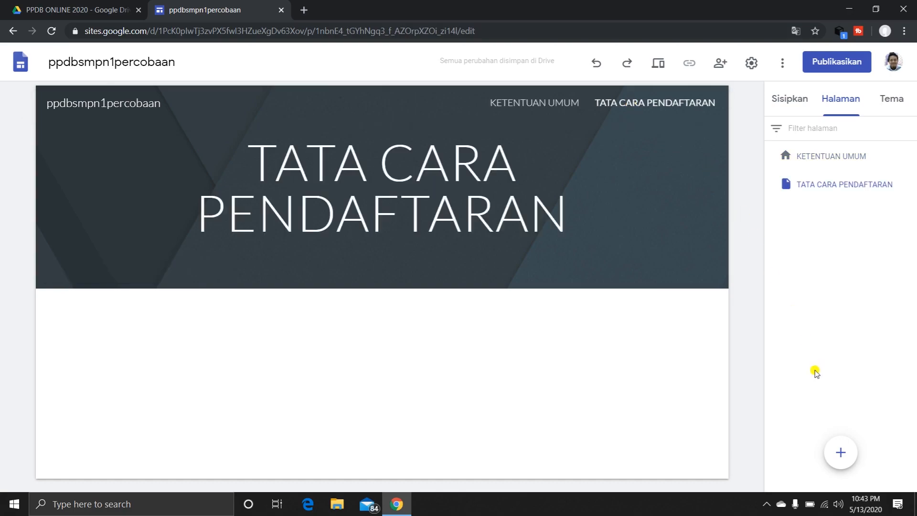
# Add a new page named FORMULIR PENDAFTARAN to the site.
pyautogui.moveTo(840, 455)
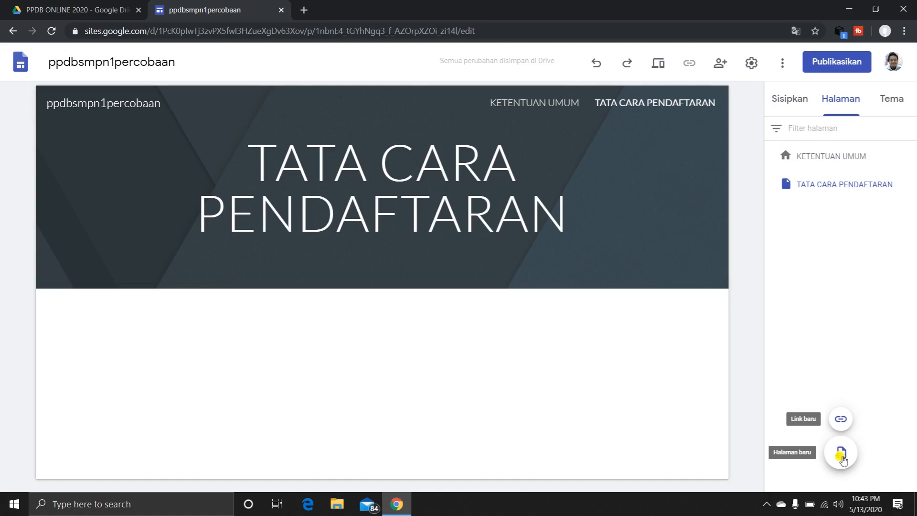
pyautogui.click(841, 454)
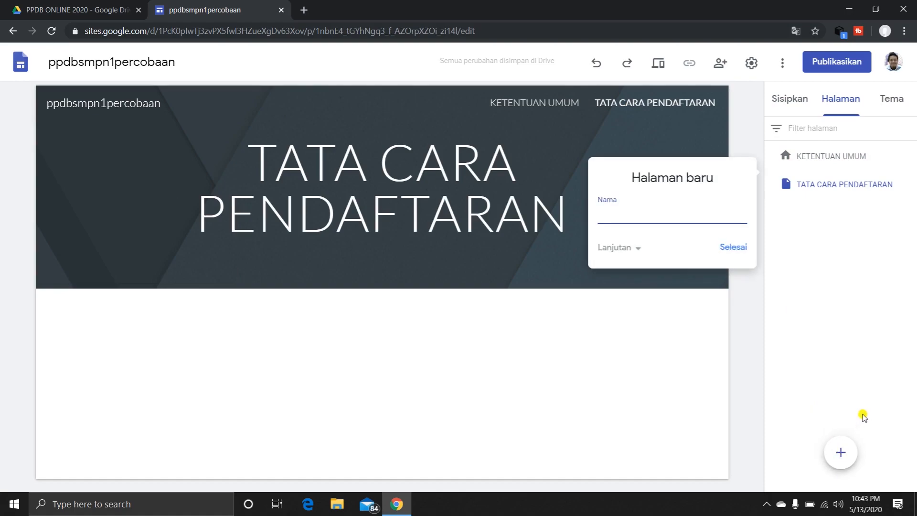
pyautogui.write('FORMULIR PENDAFTARAN')
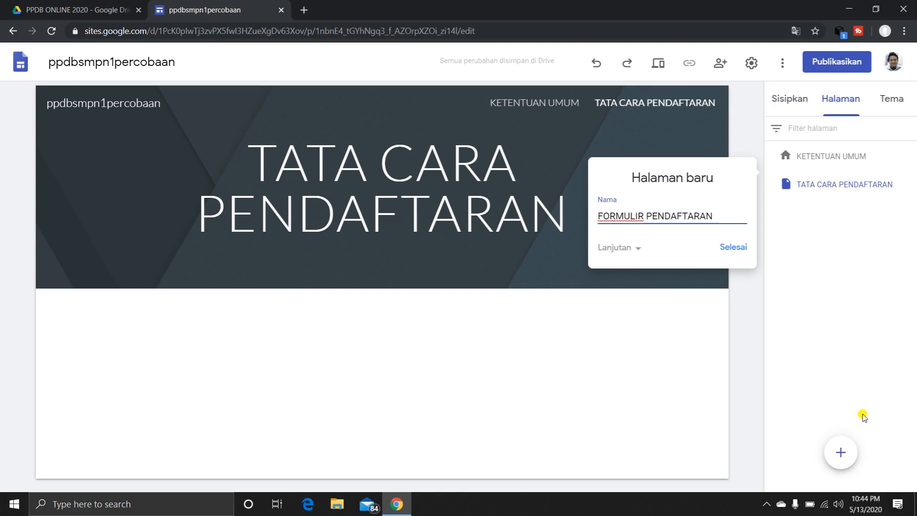
pyautogui.click(736, 248)
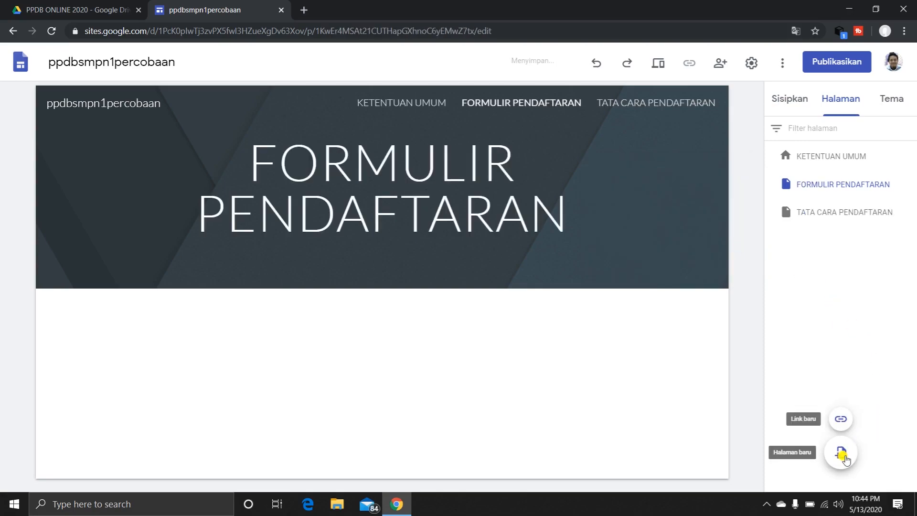
# Add two new pages to the site named CALON PESERTA DIDIK and PESERTA DIDIK LULUS.
pyautogui.click(846, 459)
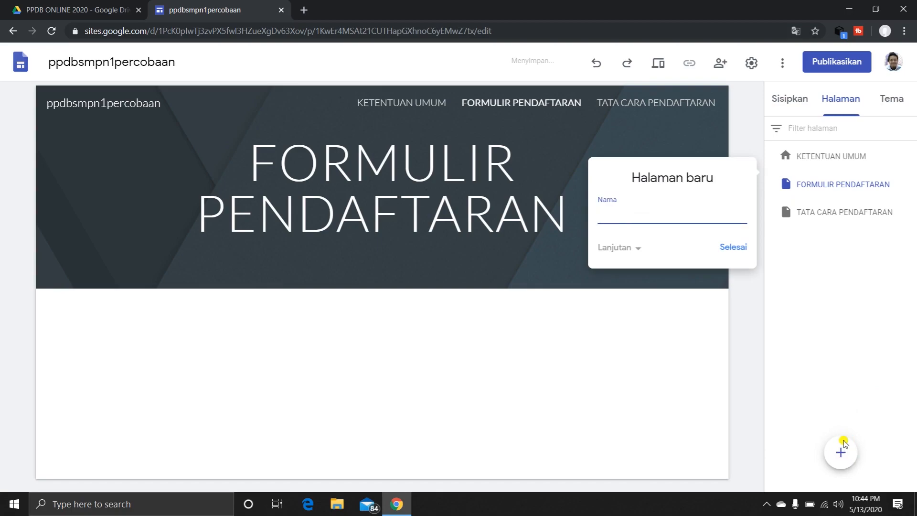
pyautogui.write('d')
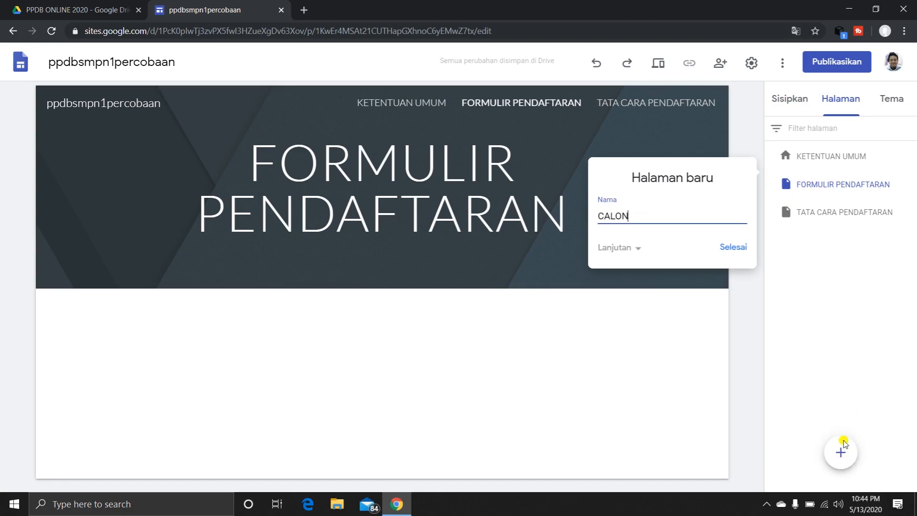
pyautogui.write('ALON PESERTA DIDIK')
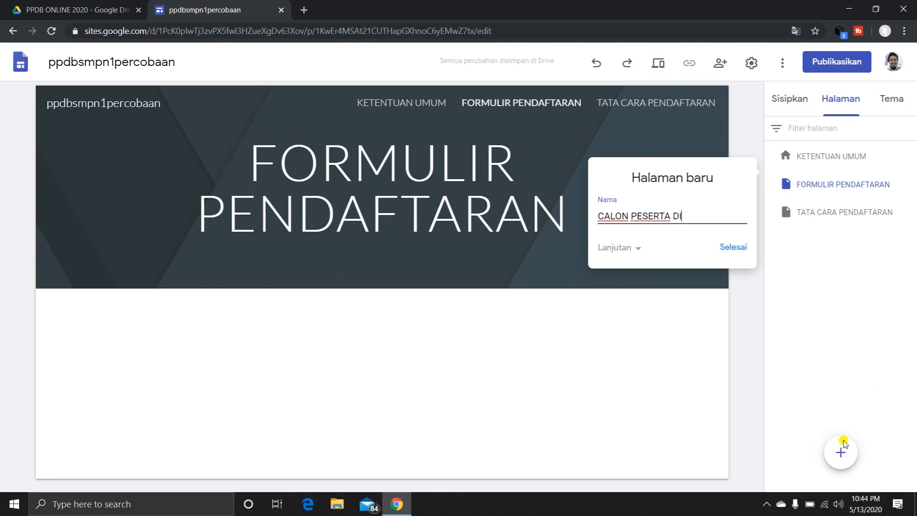
pyautogui.click(738, 256)
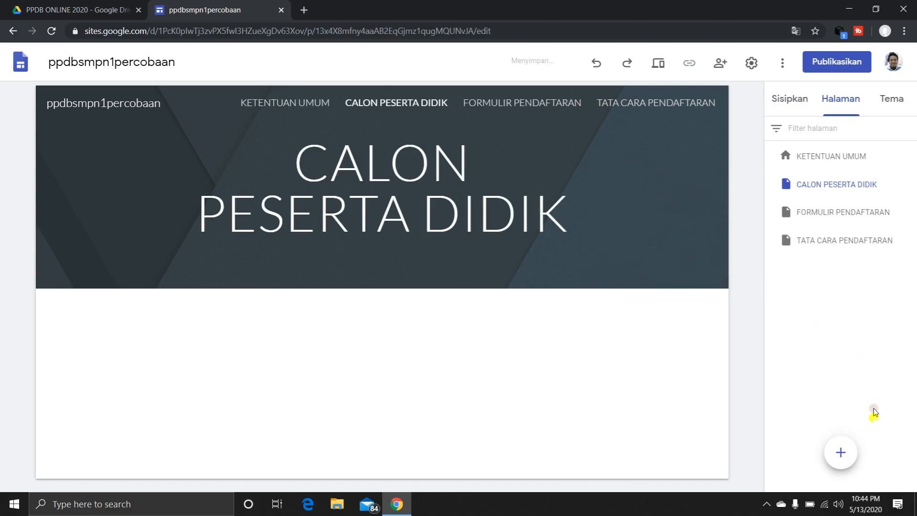
pyautogui.click(841, 453)
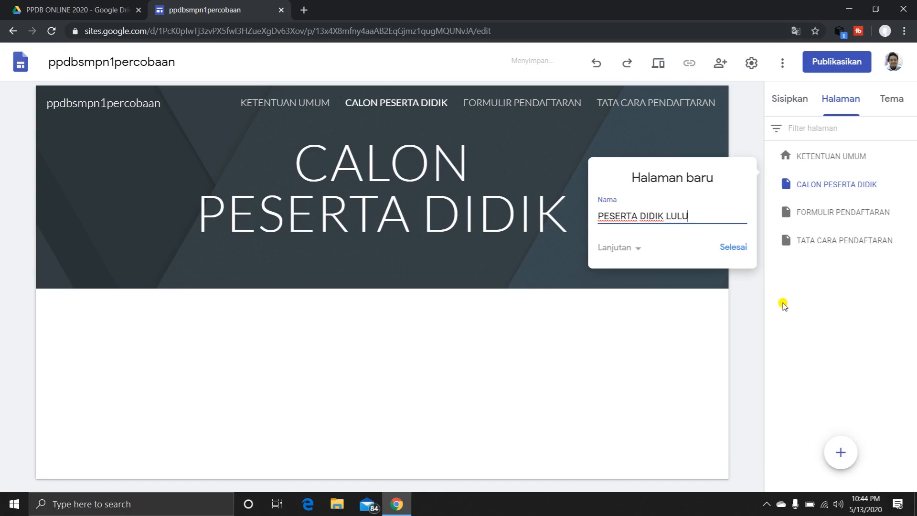
pyautogui.click(735, 250)
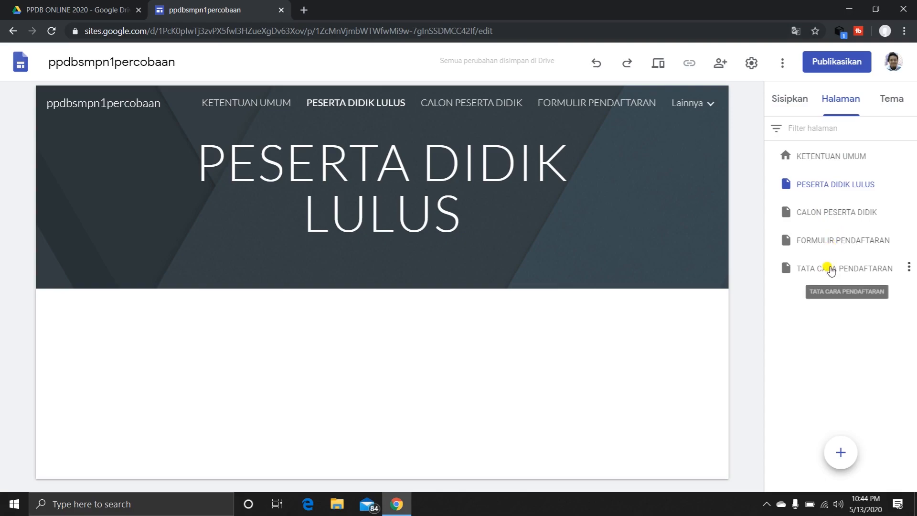
# Order the pages below KETENTUAN UMUM as TATA CARA PENDAFTARAN, FORMULIR PENDAFTARAN, CALON PESERTA DIDIK, PESERTA DIDIK LULUS and test the header navigation links.
pyautogui.moveTo(827, 263); pyautogui.dragTo(827, 179)
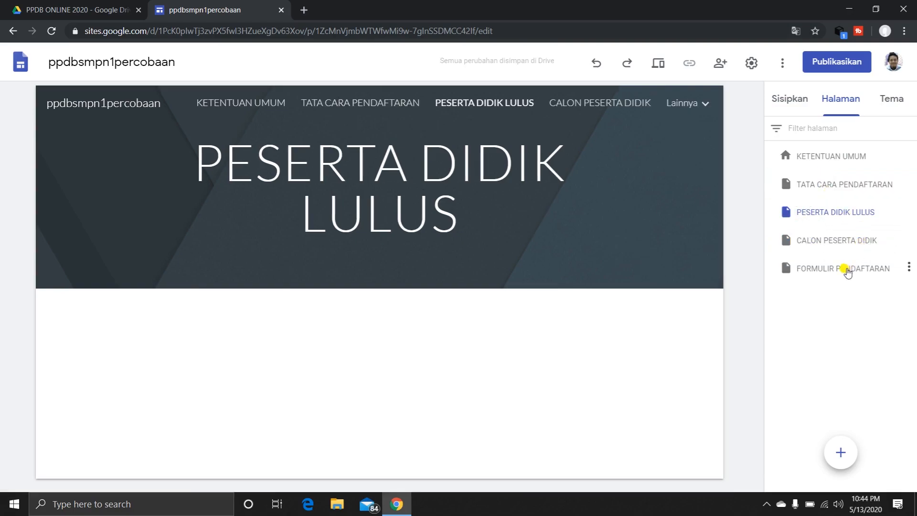
pyautogui.moveTo(841, 268); pyautogui.dragTo(821, 275)
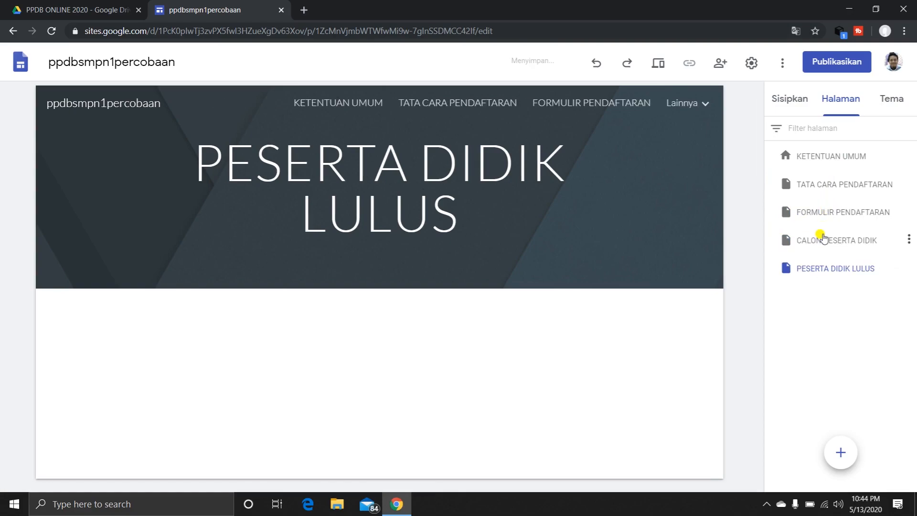
pyautogui.click(346, 104)
pyautogui.click(437, 101)
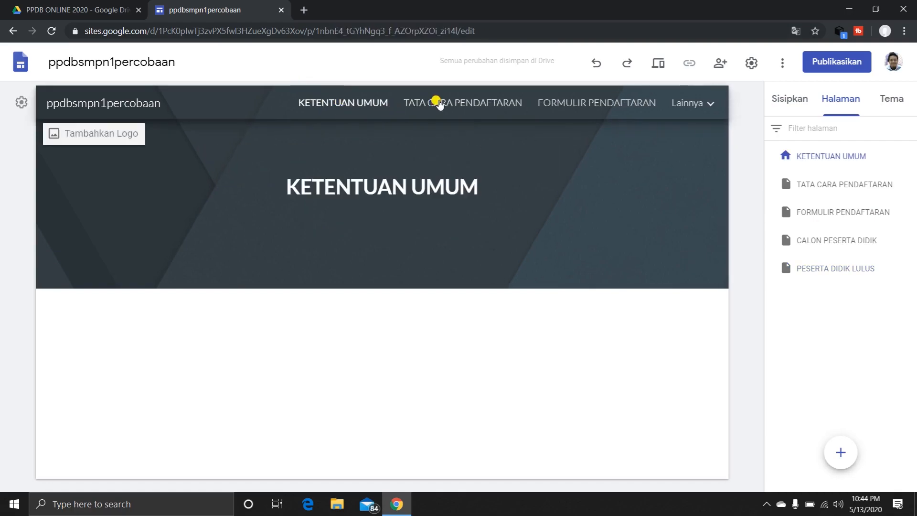
pyautogui.click(547, 102)
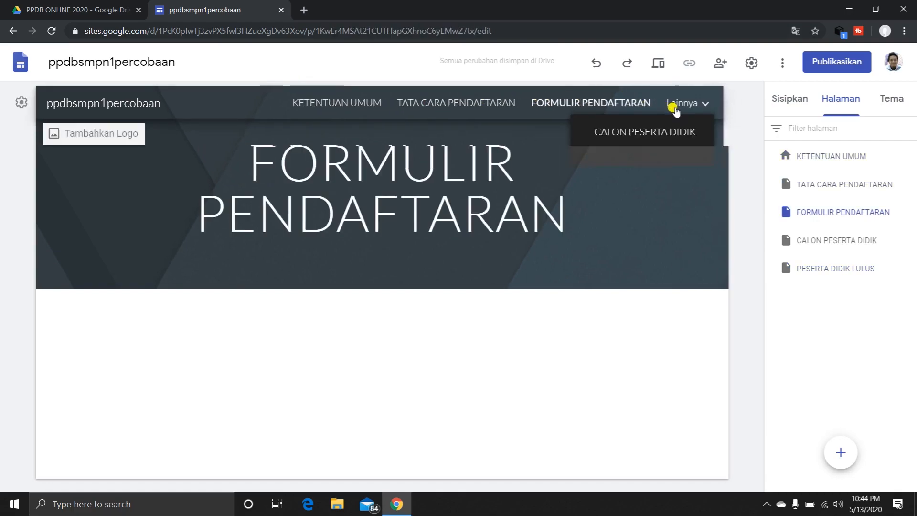
# Change the KETENTUAN UMUM page's header image to the blurred orange-brown picture from the gallery.
pyautogui.click(328, 101)
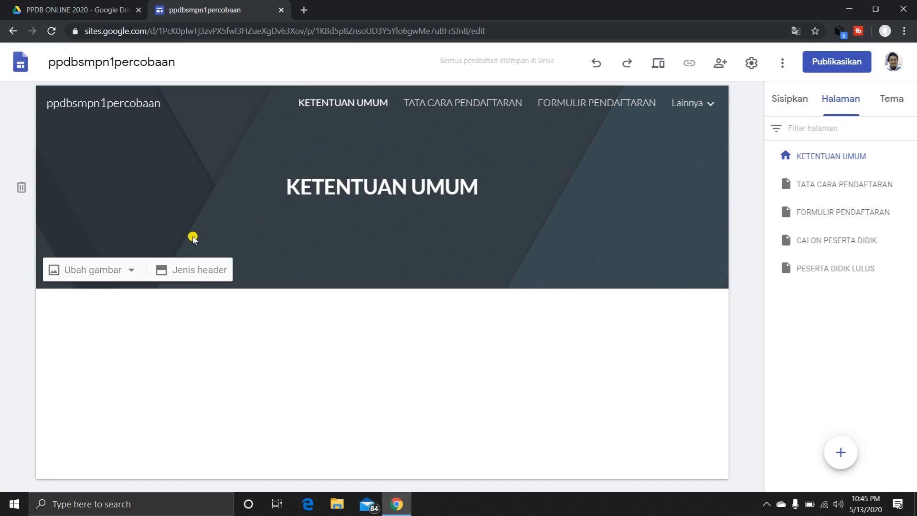
pyautogui.click(131, 272)
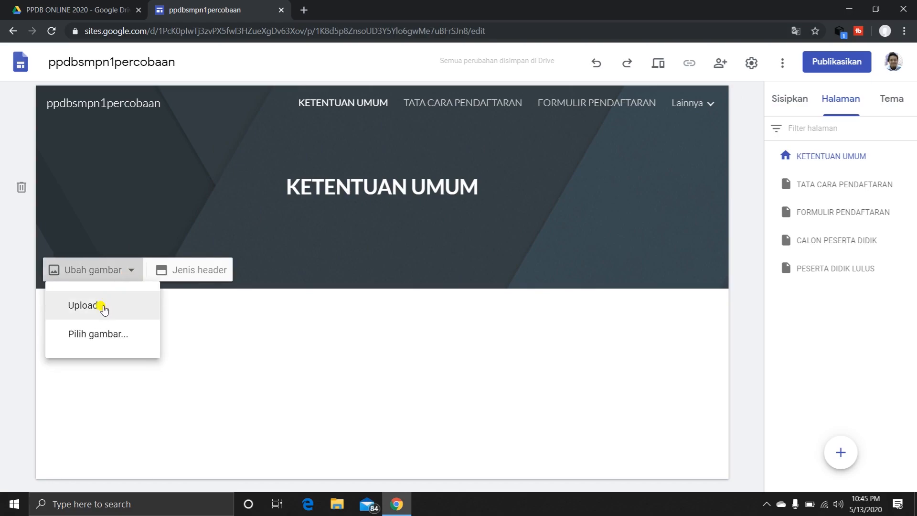
pyautogui.click(107, 343)
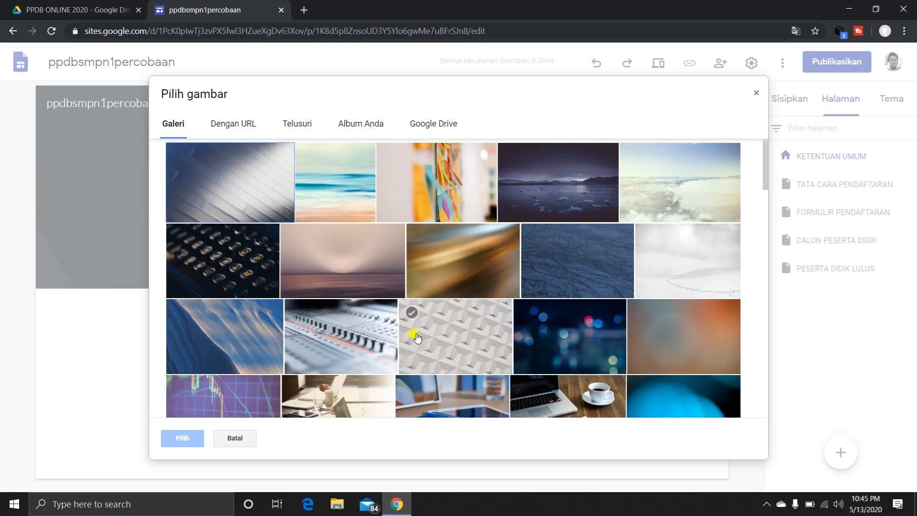
pyautogui.scroll(-1, 417, 337)
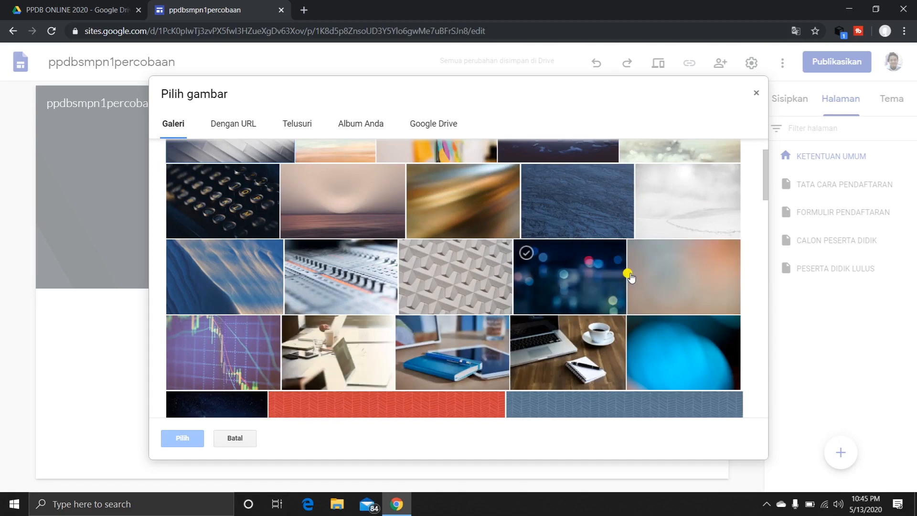
pyautogui.click(668, 267)
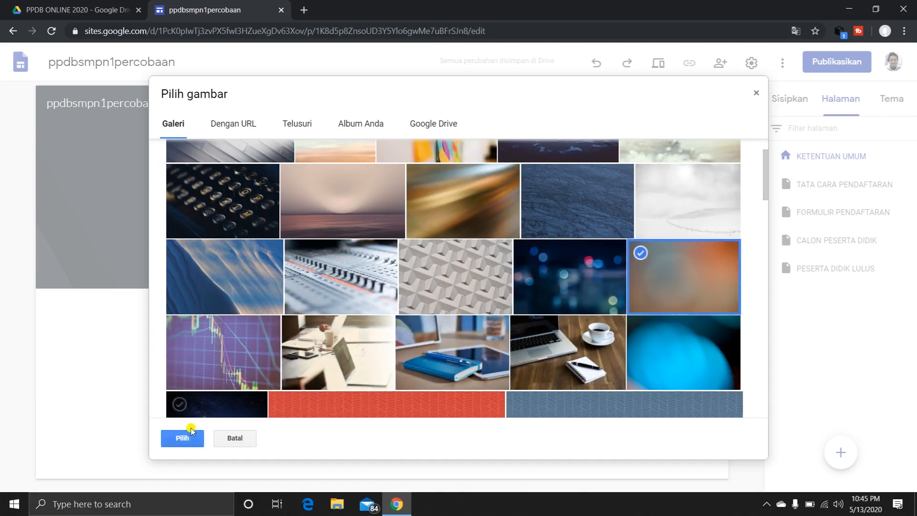
pyautogui.click(191, 430)
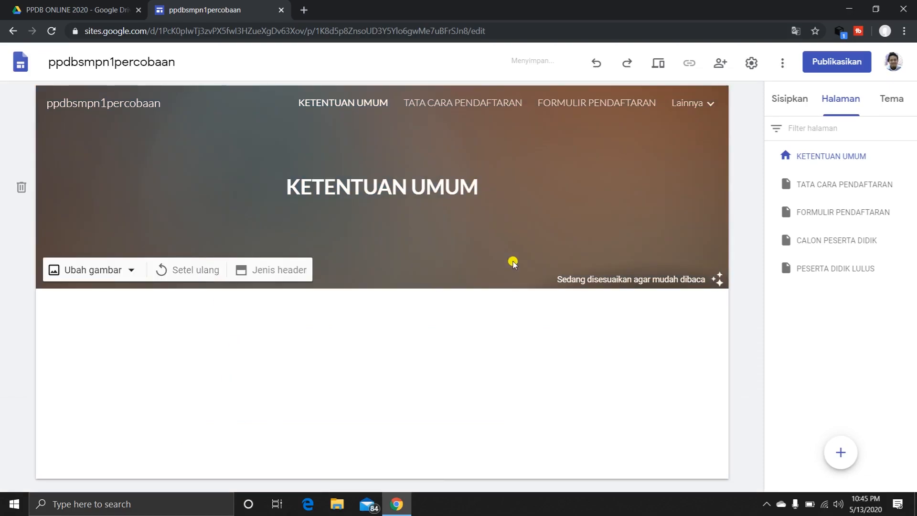
# Make the TATA CARA PENDAFTARAN page's header title bold and apply the smaller Judul heading style.
pyautogui.click(450, 101)
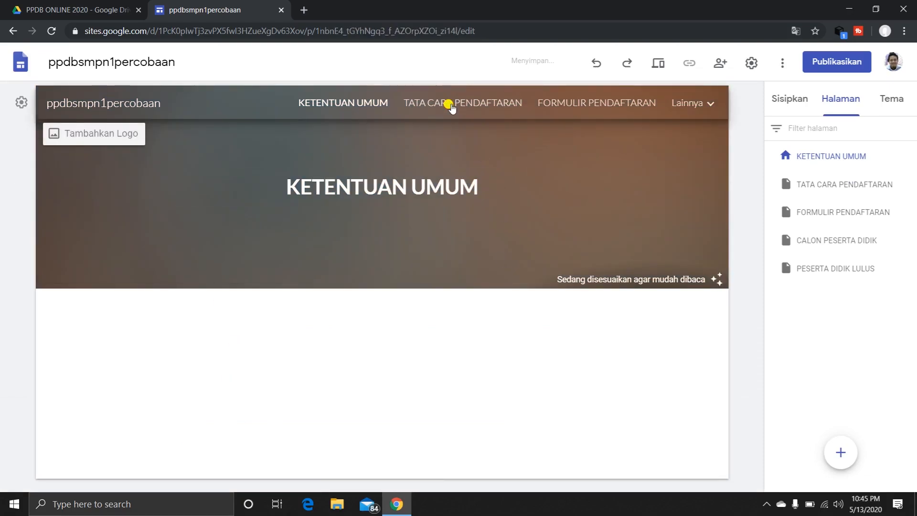
pyautogui.moveTo(247, 162); pyautogui.dragTo(578, 212)
pyautogui.click(280, 111)
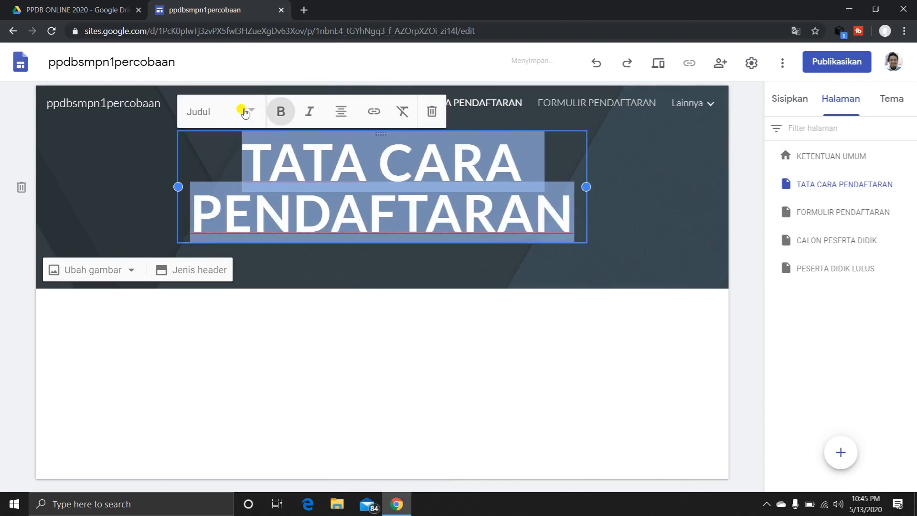
pyautogui.click(245, 112)
pyautogui.click(225, 178)
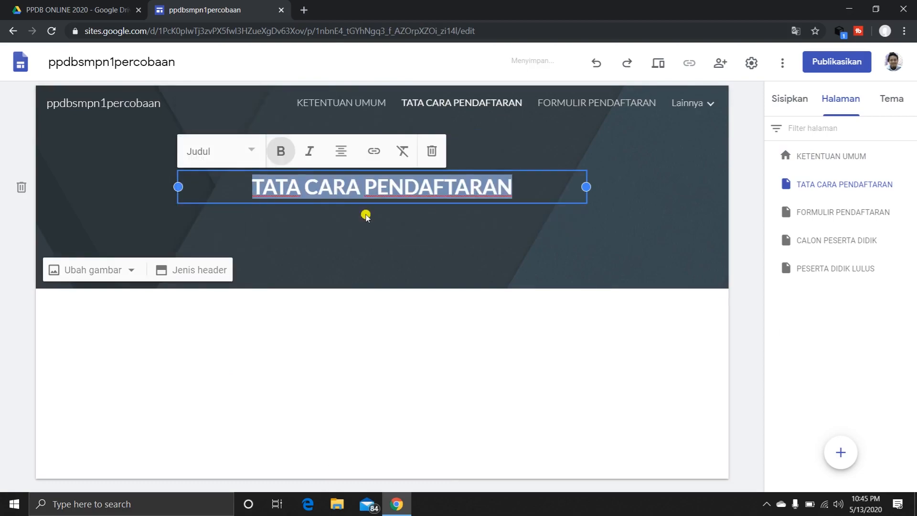
# Make the FORMULIR PENDAFTARAN page's header title bold and apply the smaller Judul heading style.
pyautogui.click(561, 104)
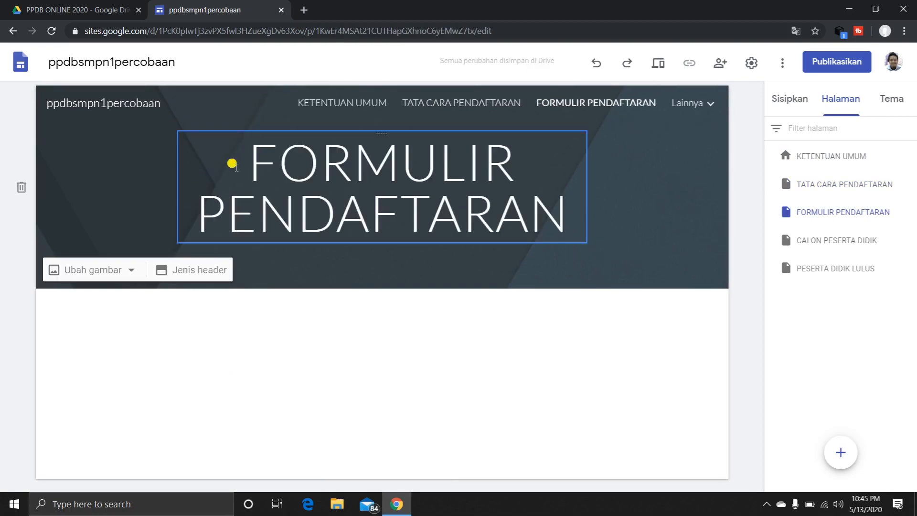
pyautogui.moveTo(342, 183); pyautogui.dragTo(609, 232)
pyautogui.click(609, 232)
pyautogui.moveTo(259, 152); pyautogui.dragTo(562, 211)
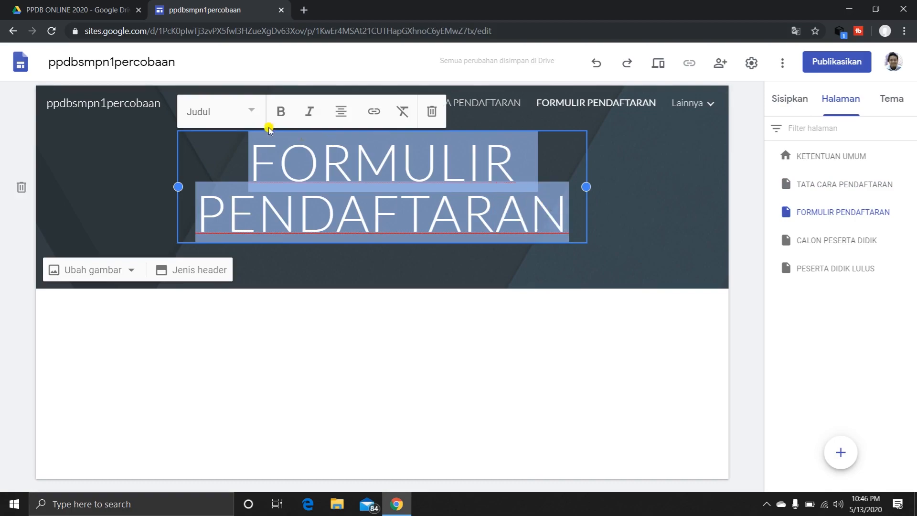
pyautogui.click(278, 116)
pyautogui.click(249, 113)
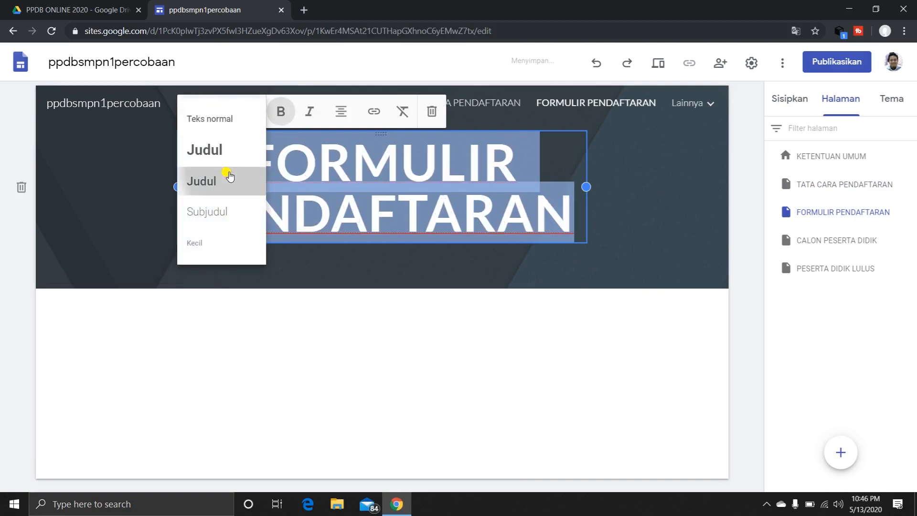
pyautogui.click(227, 178)
# Make the CALON PESERTA DIDIK page's header title bold and apply the smaller Judul heading style.
pyautogui.click(698, 108)
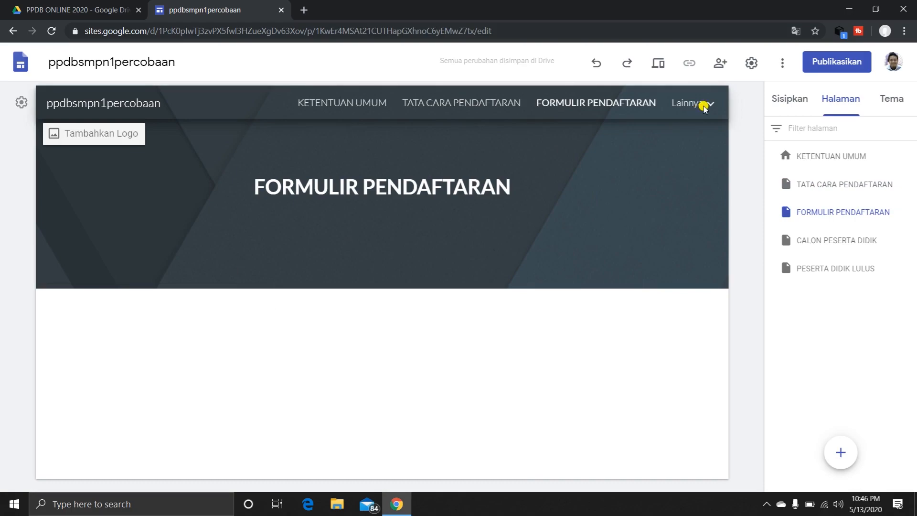
pyautogui.click(709, 107)
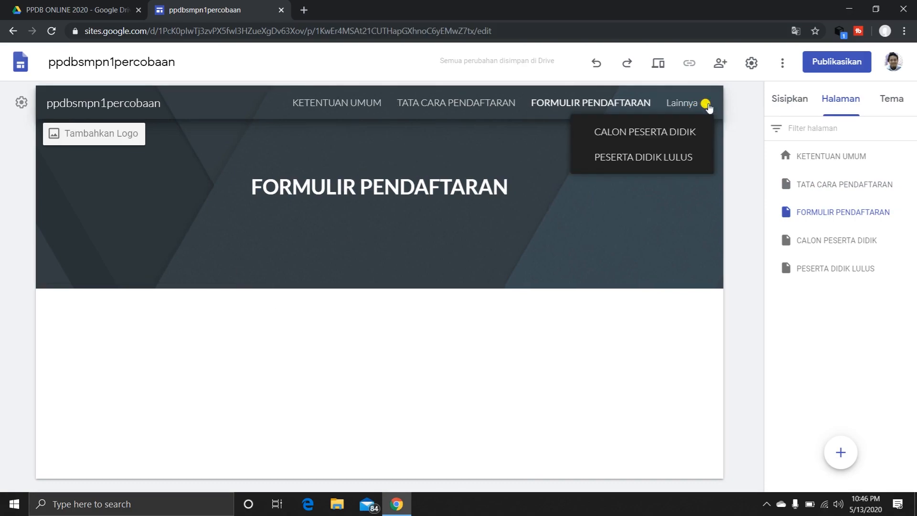
pyautogui.click(669, 133)
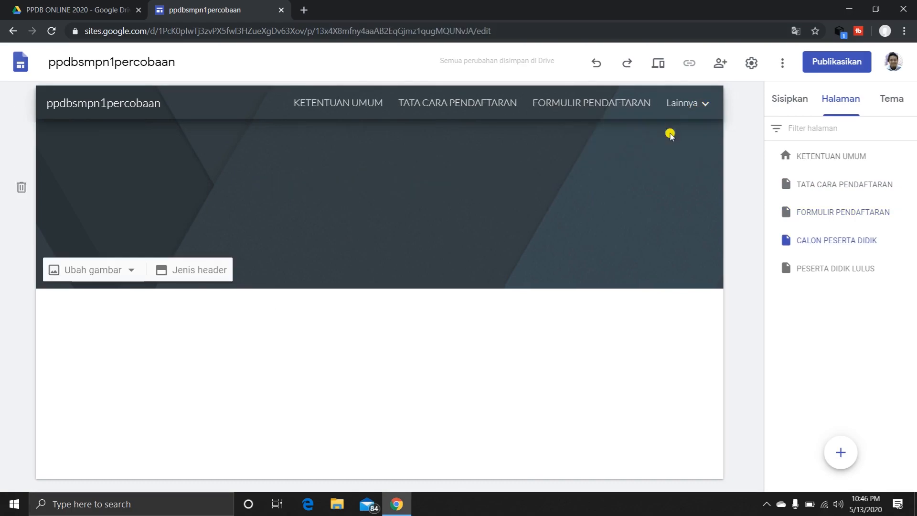
pyautogui.moveTo(298, 156); pyautogui.dragTo(574, 219)
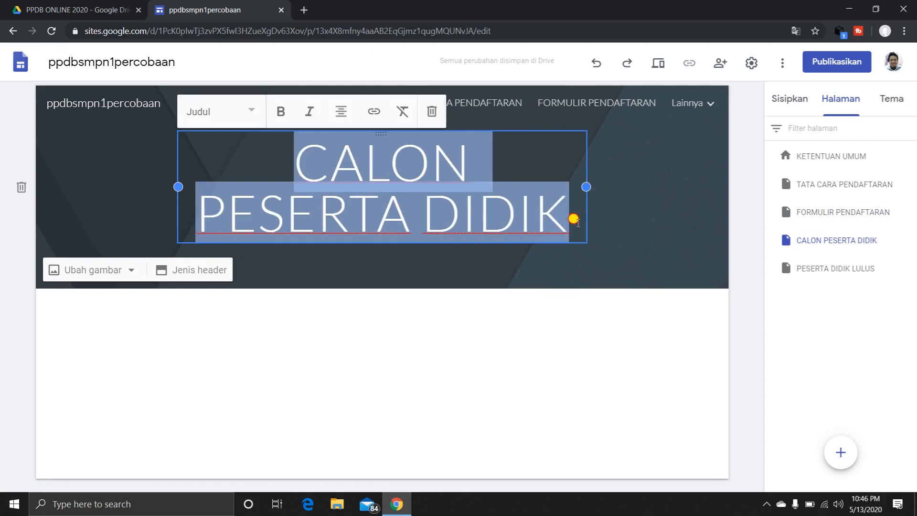
pyautogui.click(279, 112)
pyautogui.click(246, 111)
pyautogui.click(218, 181)
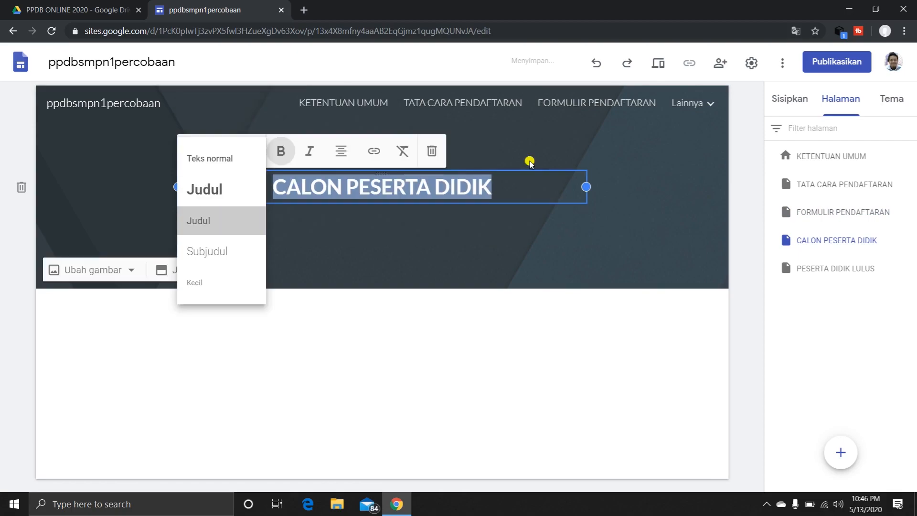
# Make the PESERTA DIDIK LULUS page's header title bold and apply the smaller Judul heading style.
pyautogui.click(699, 103)
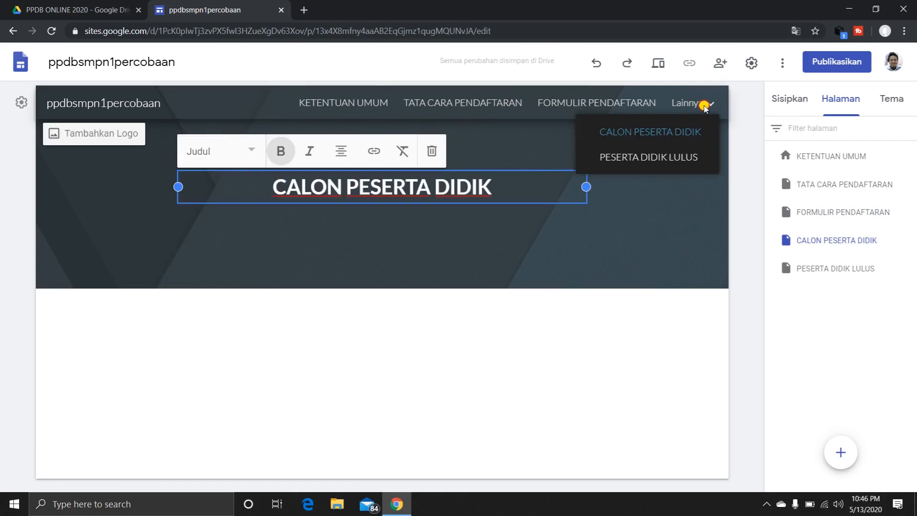
pyautogui.click(654, 152)
pyautogui.moveTo(193, 155); pyautogui.dragTo(465, 180)
pyautogui.click(281, 112)
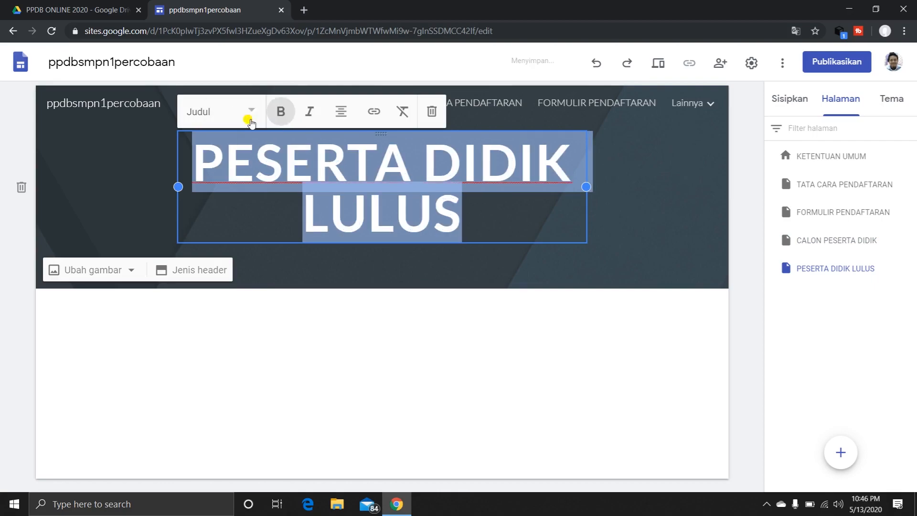
pyautogui.click(250, 122)
pyautogui.click(222, 183)
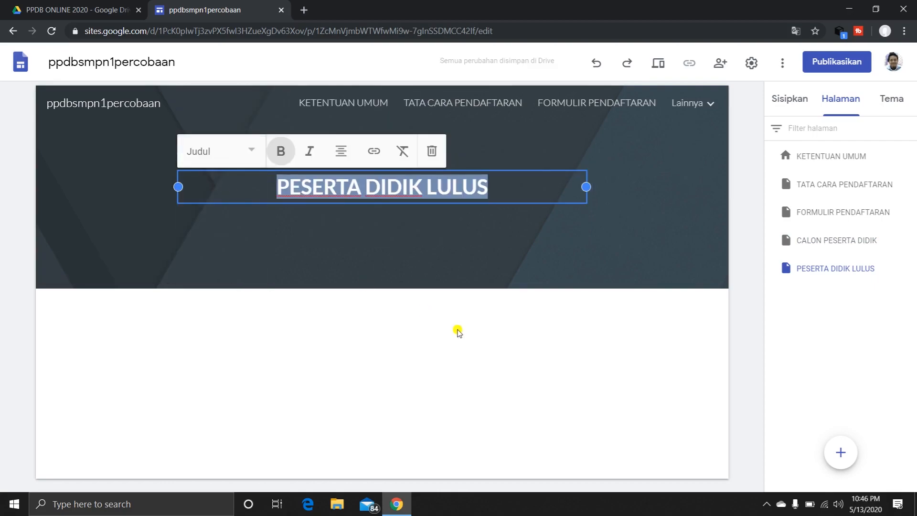
pyautogui.click(471, 338)
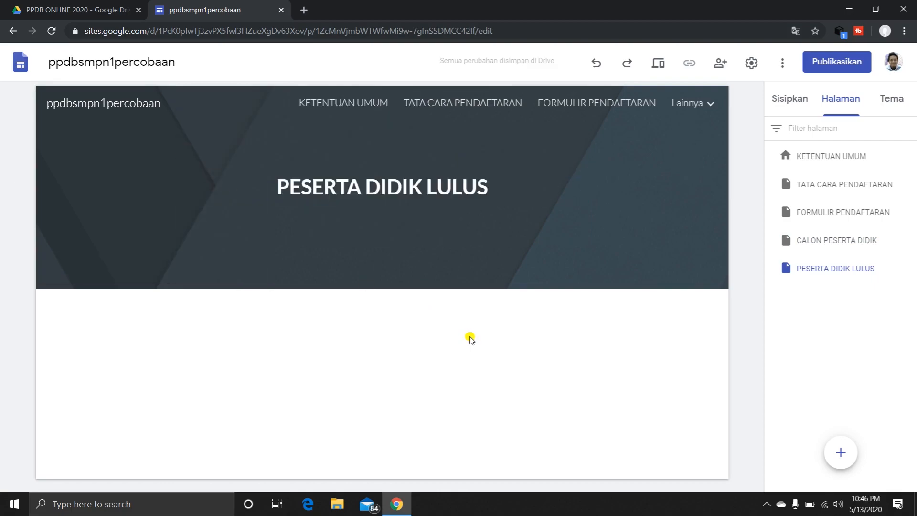
# Check the headers of the KETENTUAN UMUM, TATA CARA PENDAFTARAN and FORMULIR PENDAFTARAN pages through the site navigation.
pyautogui.click(370, 102)
pyautogui.click(456, 107)
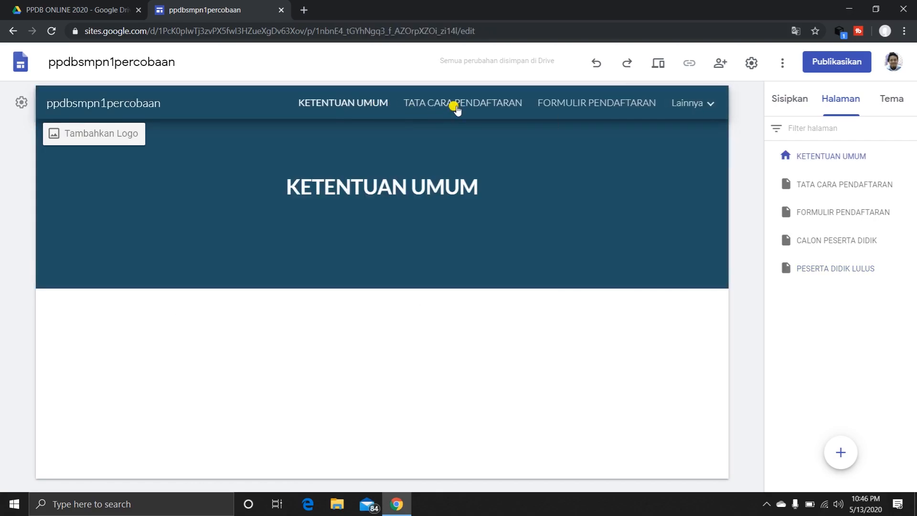
pyautogui.click(566, 109)
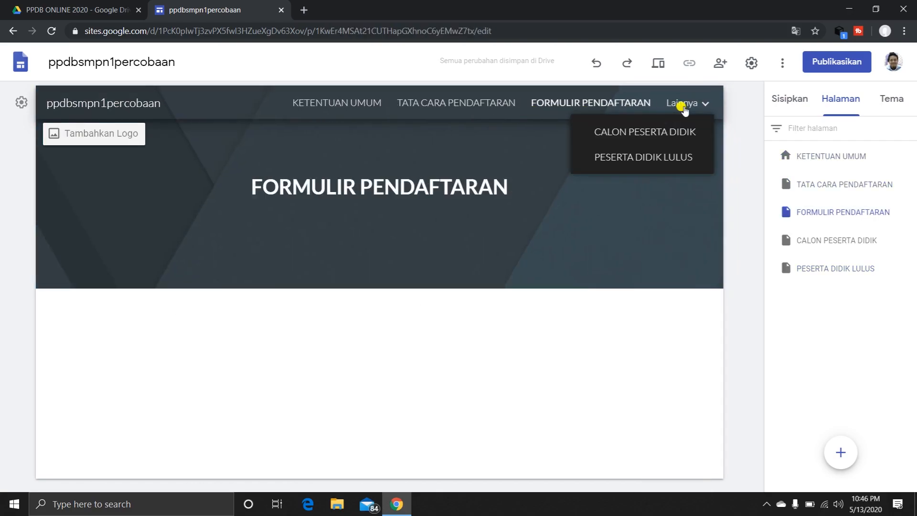
# Open the KETENTUAN UMUM page and look through the layouts and content elements available for insertion.
pyautogui.click(370, 106)
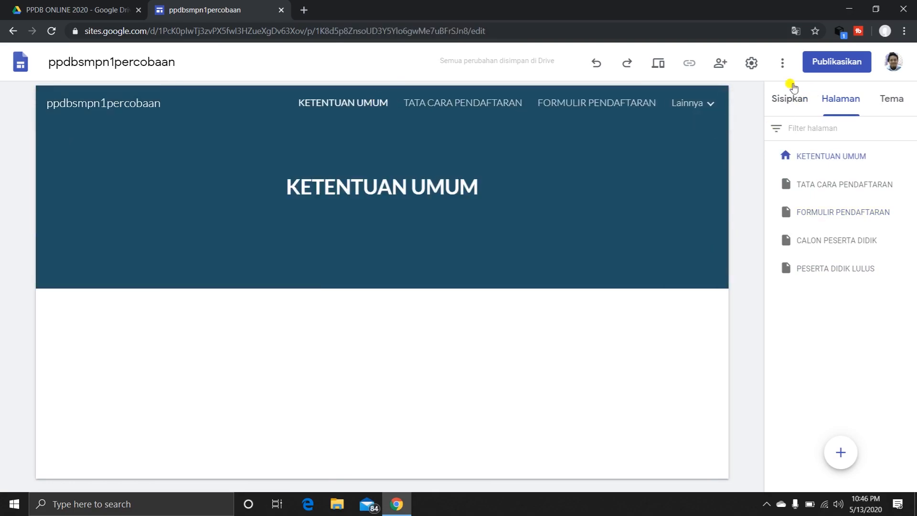
pyautogui.click(793, 100)
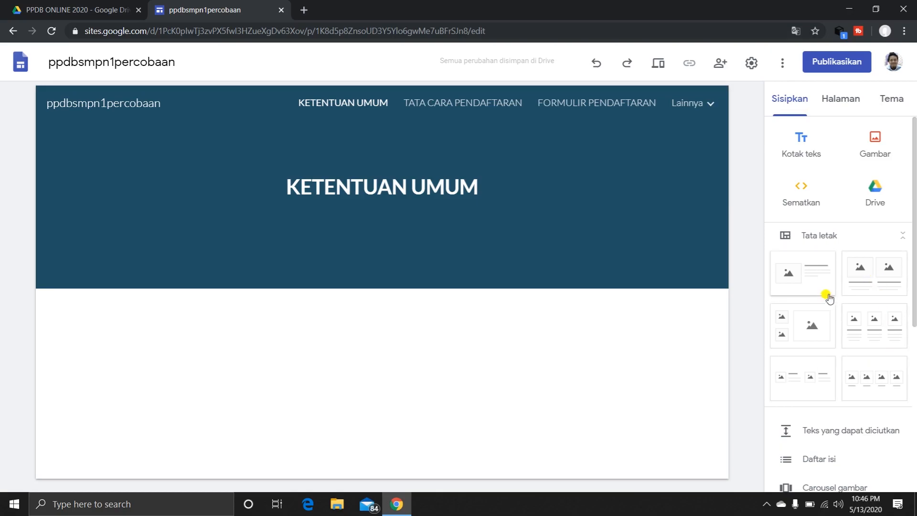
pyautogui.scroll(-3, 847, 348)
pyautogui.scroll(-3, 848, 349)
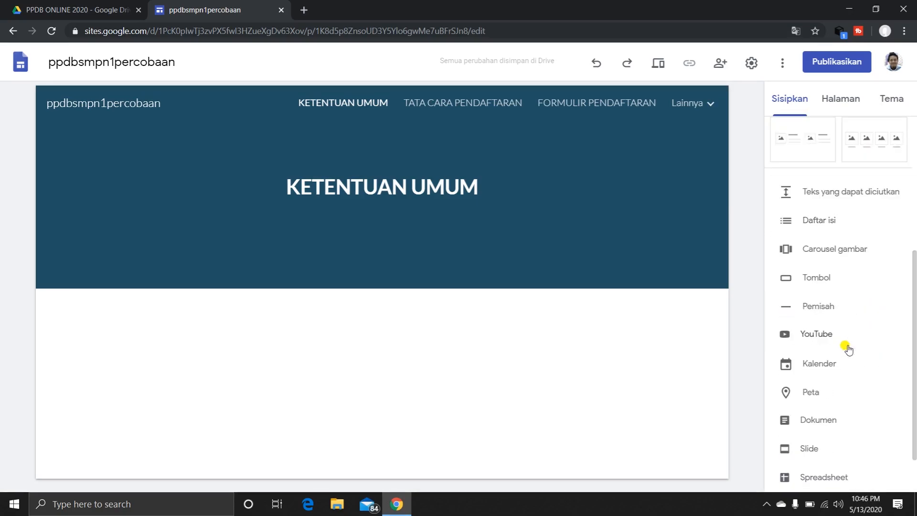
pyautogui.scroll(-2, 849, 349)
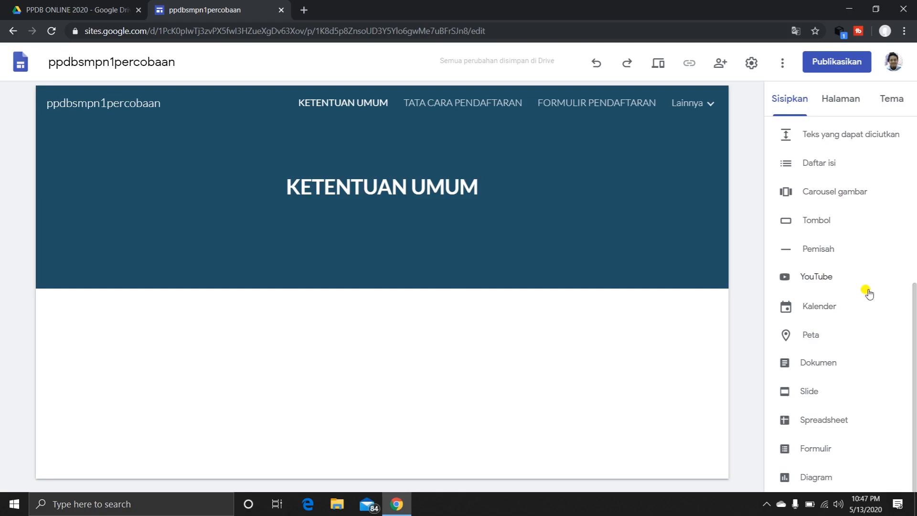
# Try the Sampul, Spanduk besar and Khusus judul header types on the TATA CARA PENDAFTARAN page and return to Spanduk.
pyautogui.click(456, 104)
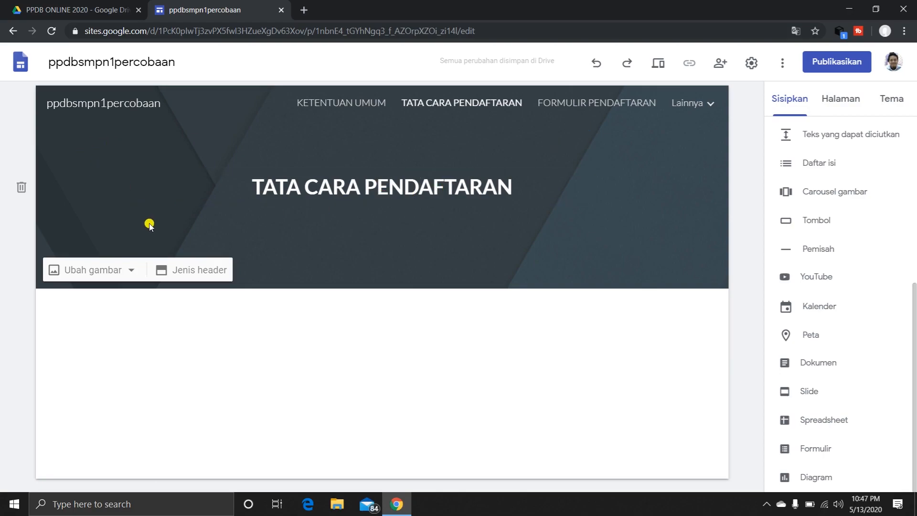
pyautogui.click(187, 277)
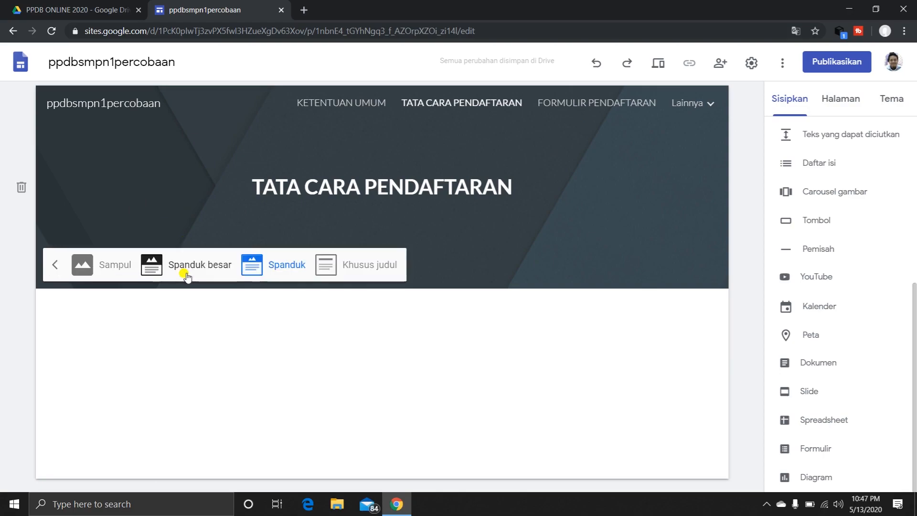
pyautogui.click(96, 262)
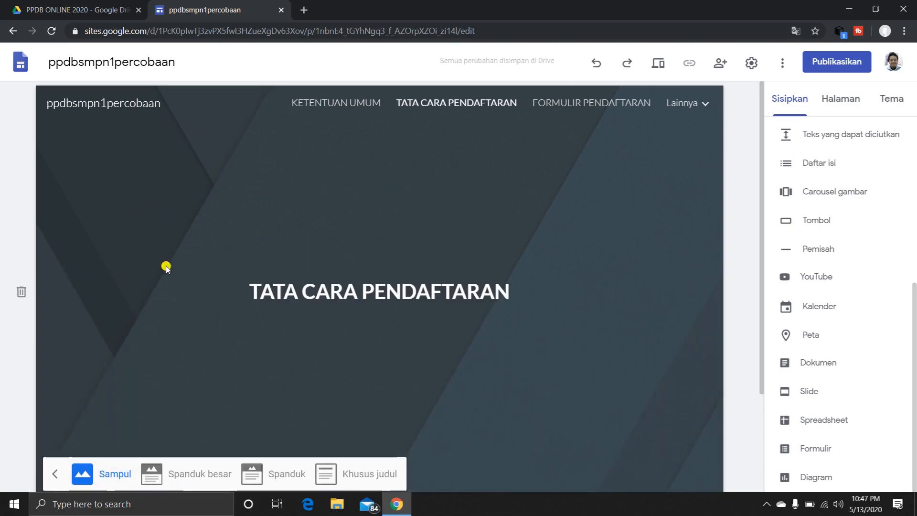
pyautogui.scroll(-3, 216, 277)
pyautogui.click(204, 343)
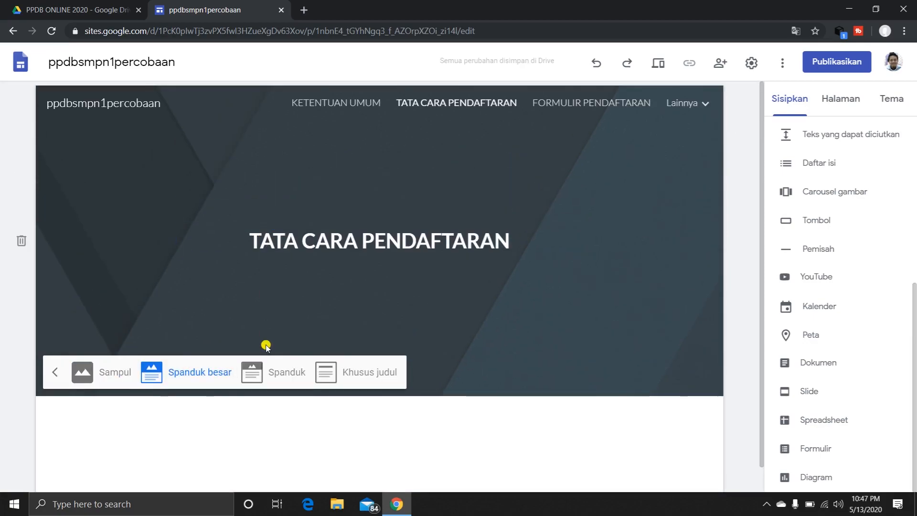
pyautogui.click(252, 372)
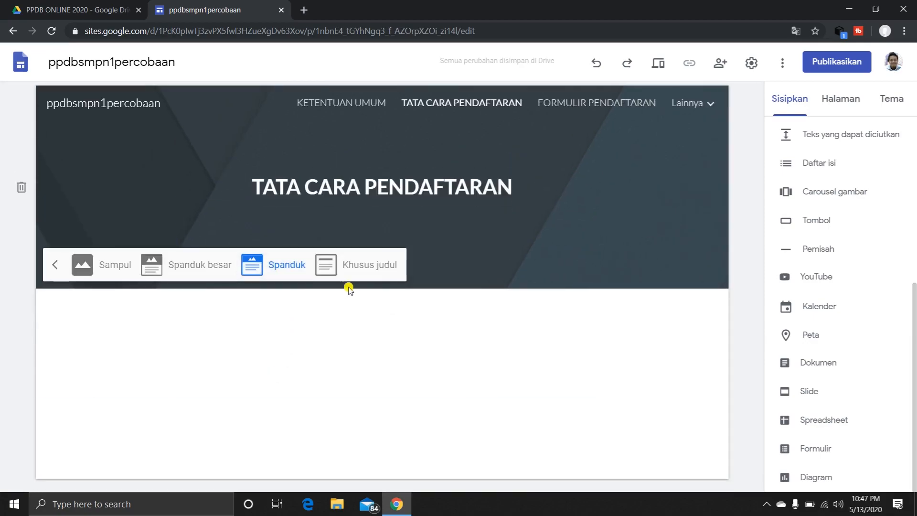
pyautogui.click(367, 271)
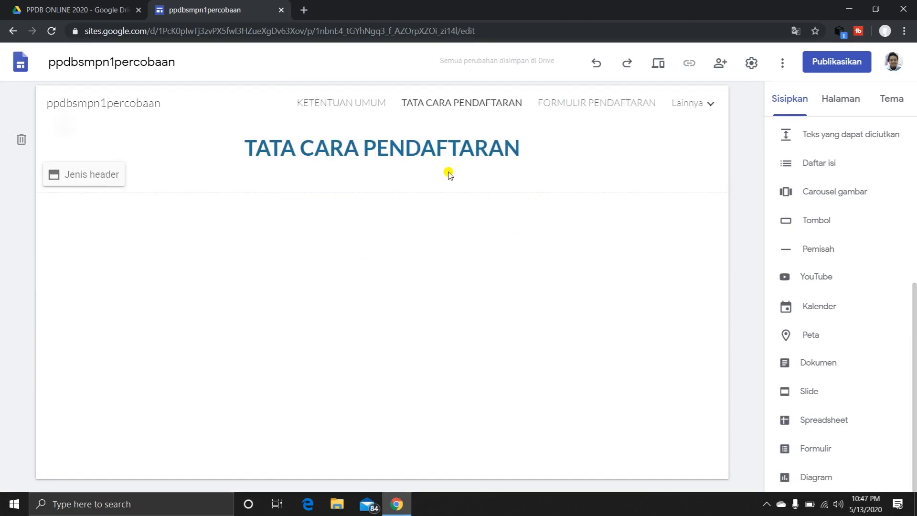
pyautogui.click(101, 178)
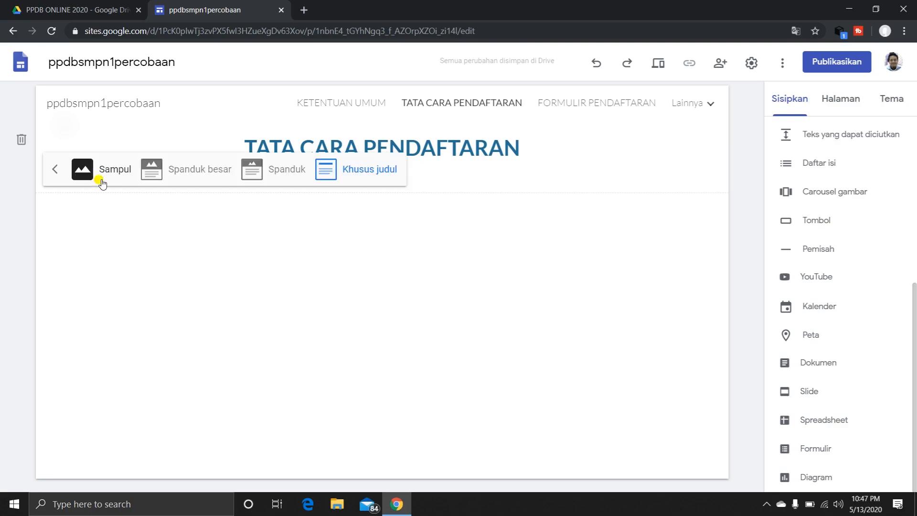
pyautogui.click(277, 168)
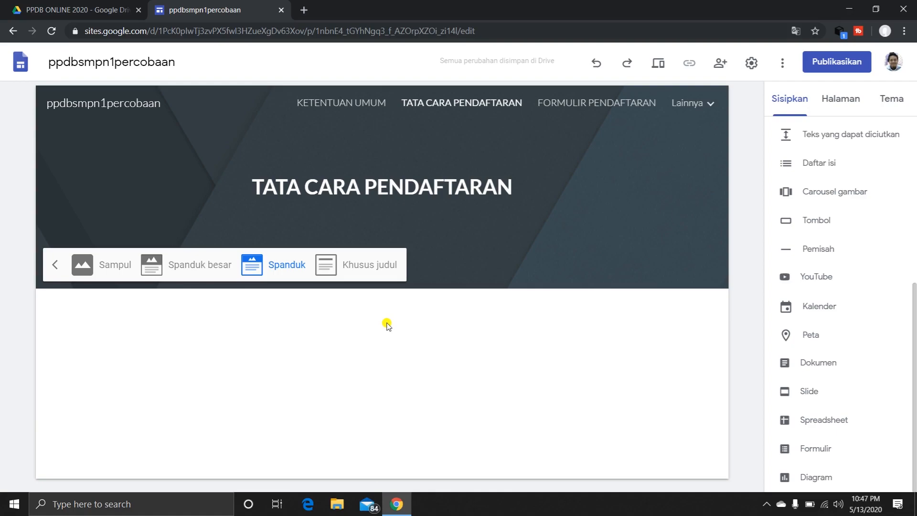
# Preview the TATA CARA PENDAFTARAN page in the tablet and phone layouts.
pyautogui.click(660, 69)
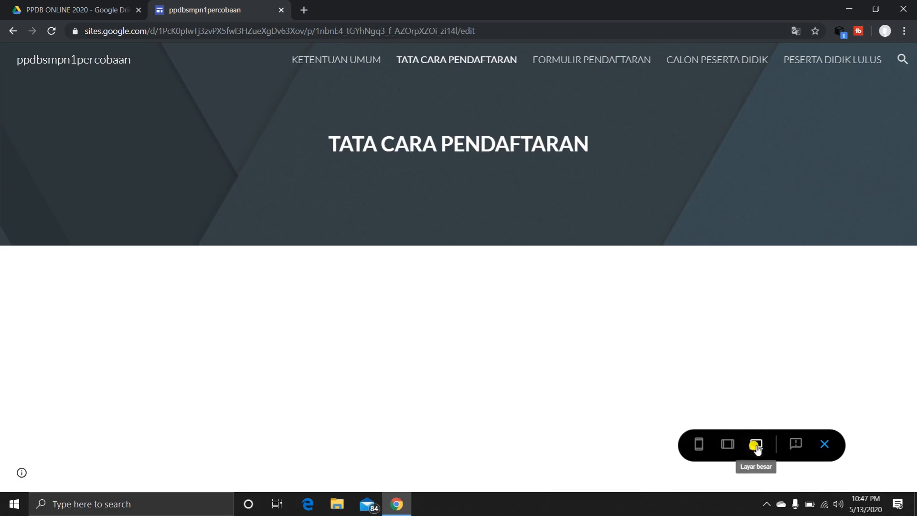
pyautogui.click(725, 449)
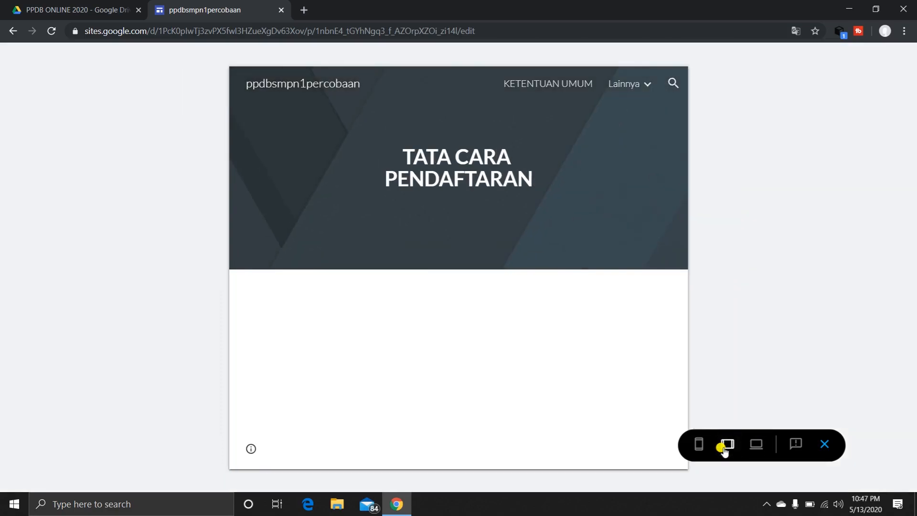
pyautogui.click(699, 445)
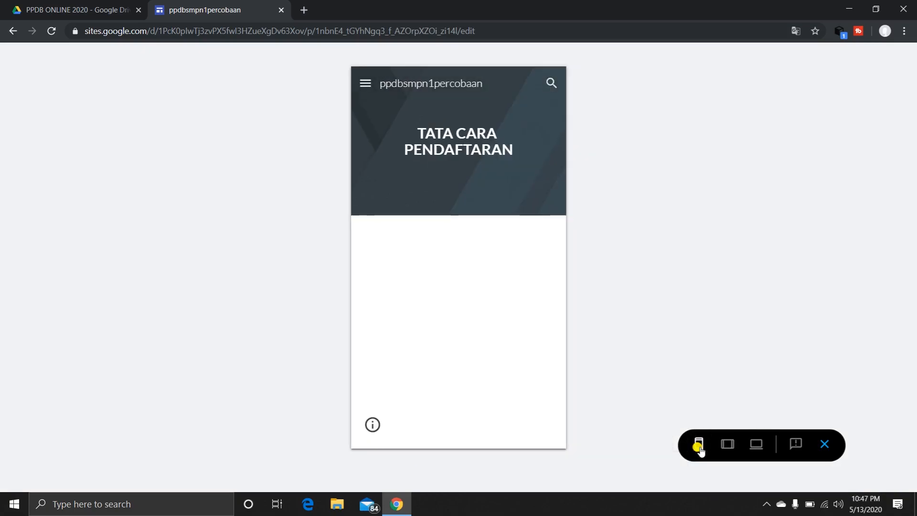
# Check the KETENTUAN UMUM, FORMULIR PENDAFTARAN and CALON PESERTA DIDIK pages in the phone preview and exit the preview.
pyautogui.click(364, 87)
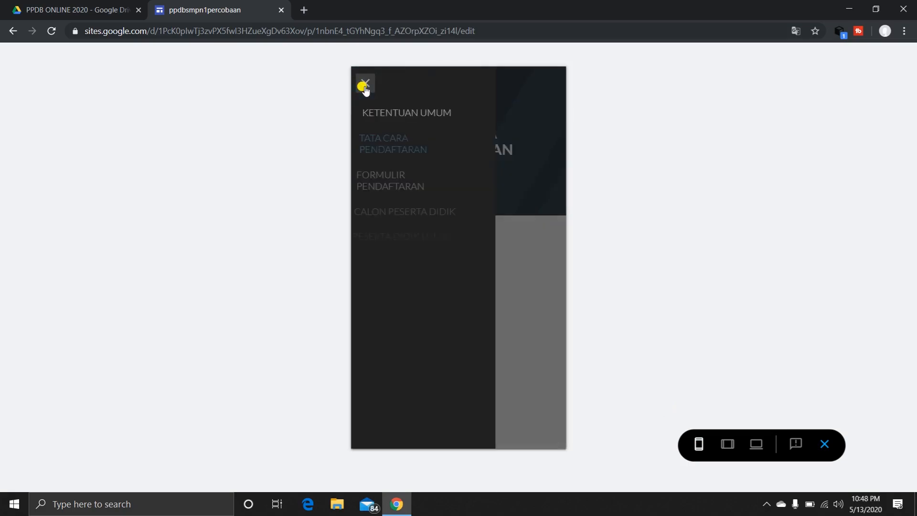
pyautogui.click(391, 114)
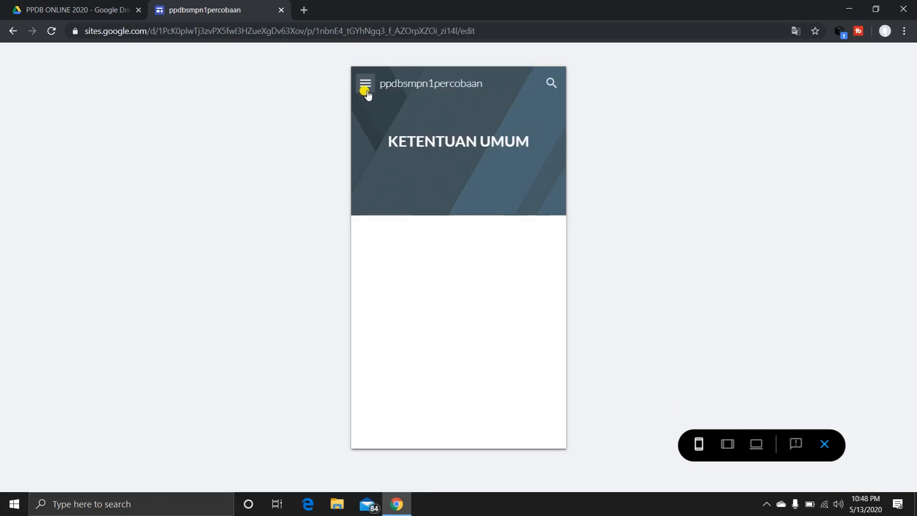
pyautogui.click(366, 89)
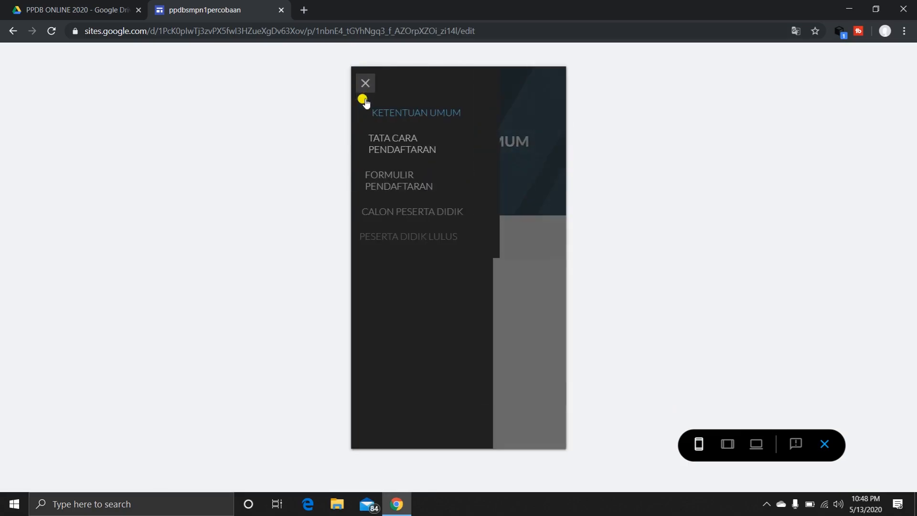
pyautogui.click(387, 183)
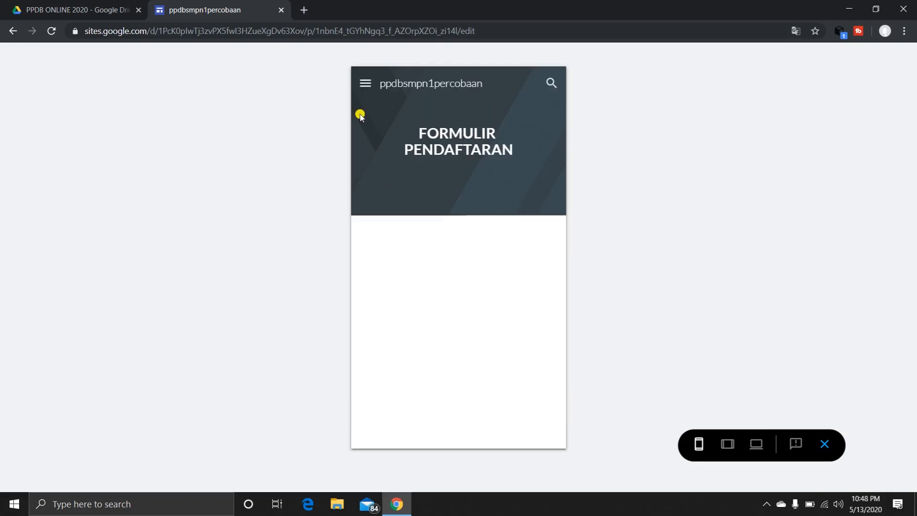
pyautogui.click(365, 87)
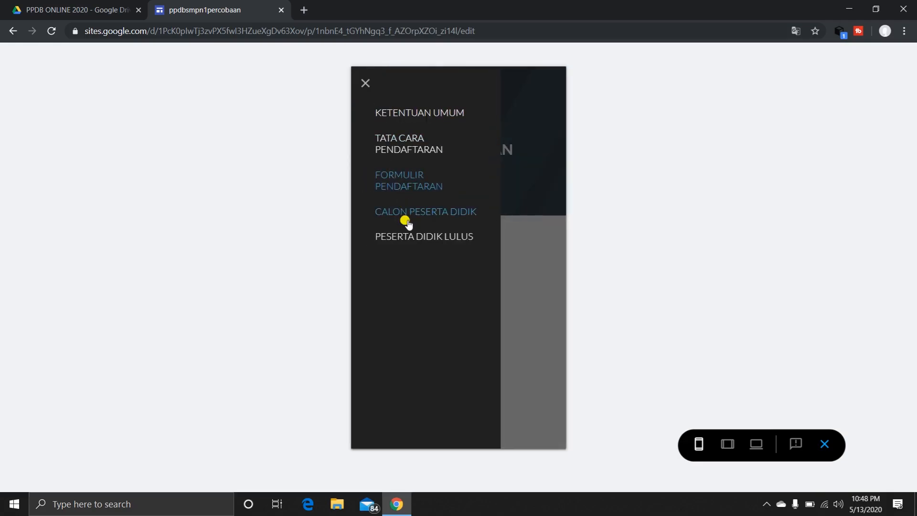
pyautogui.click(410, 212)
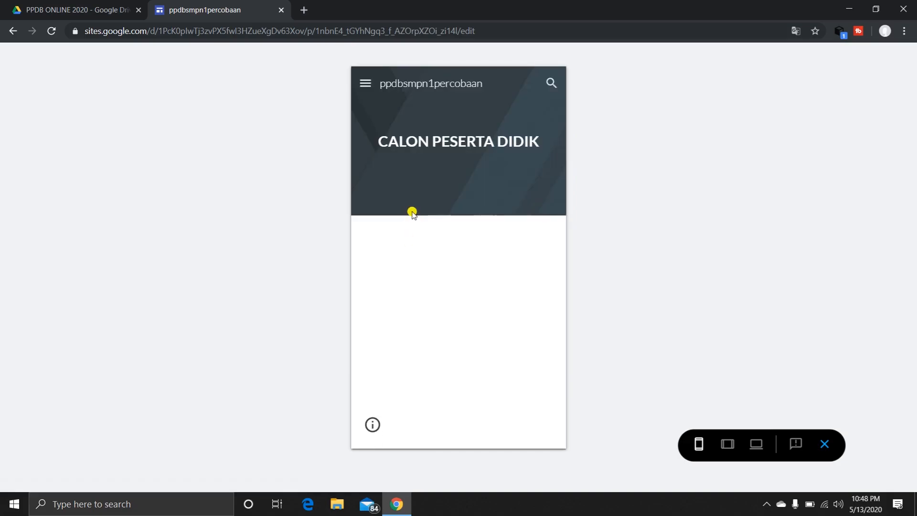
pyautogui.click(825, 446)
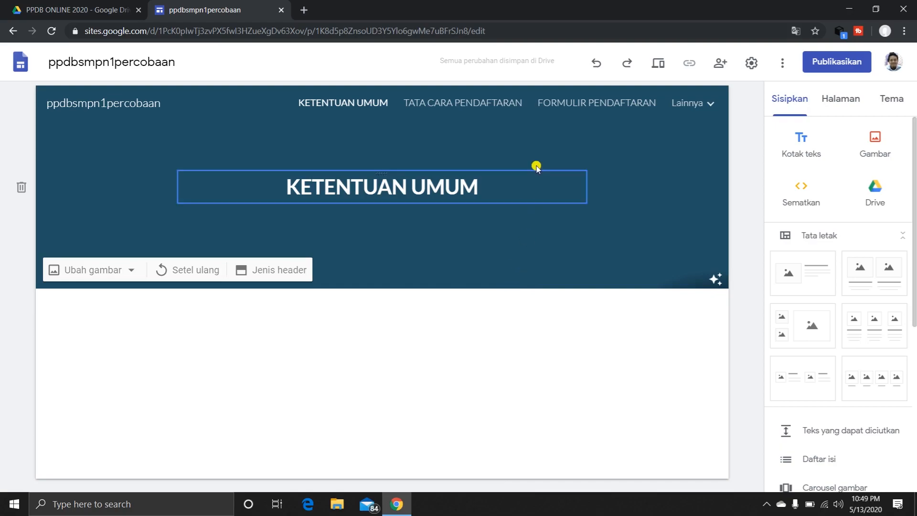
# Open the FORMULIR PENDAFTARAN page, search the web for "zoho form" in a new browser tab and access Zoho Forms.
pyautogui.click(582, 105)
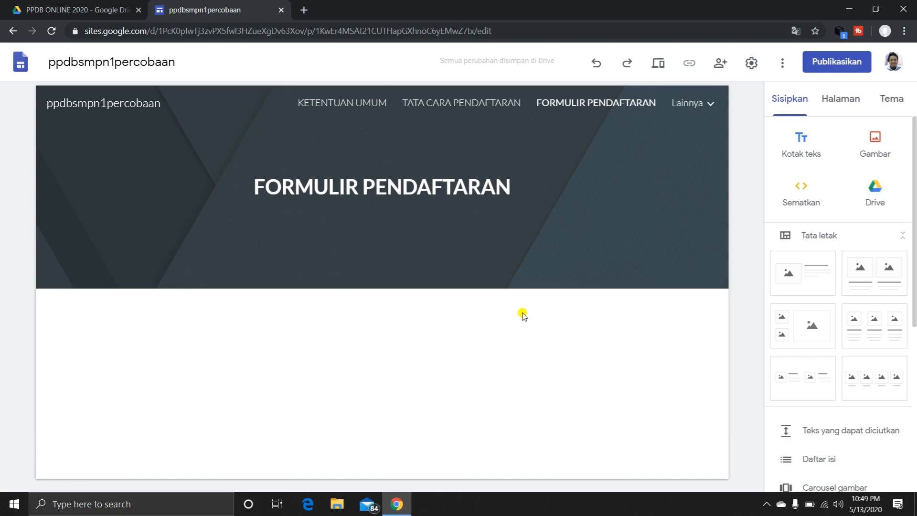
pyautogui.click(309, 14)
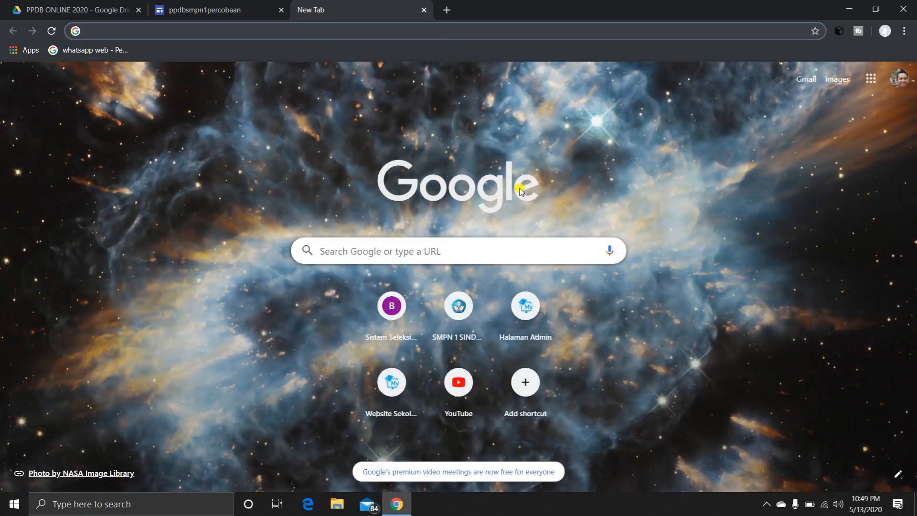
pyautogui.write('zoho')
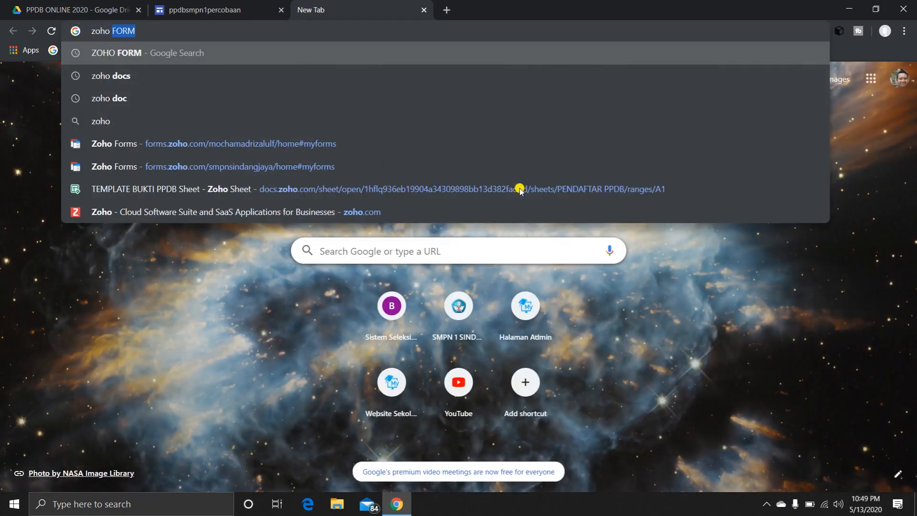
pyautogui.write(' form')
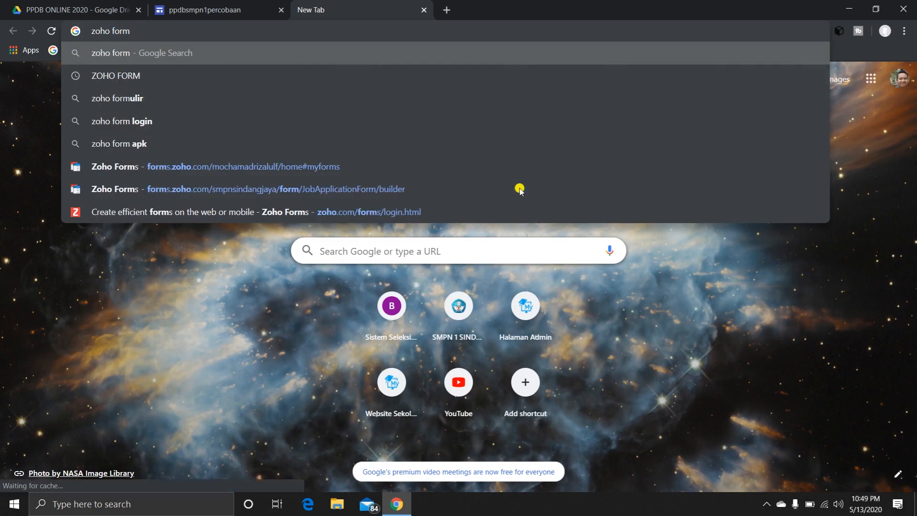
pyautogui.press('Return')
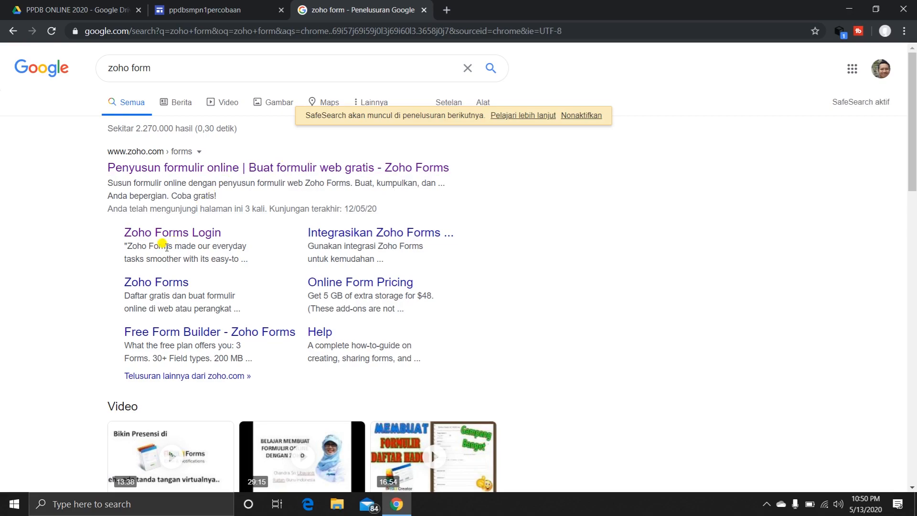
pyautogui.click(183, 237)
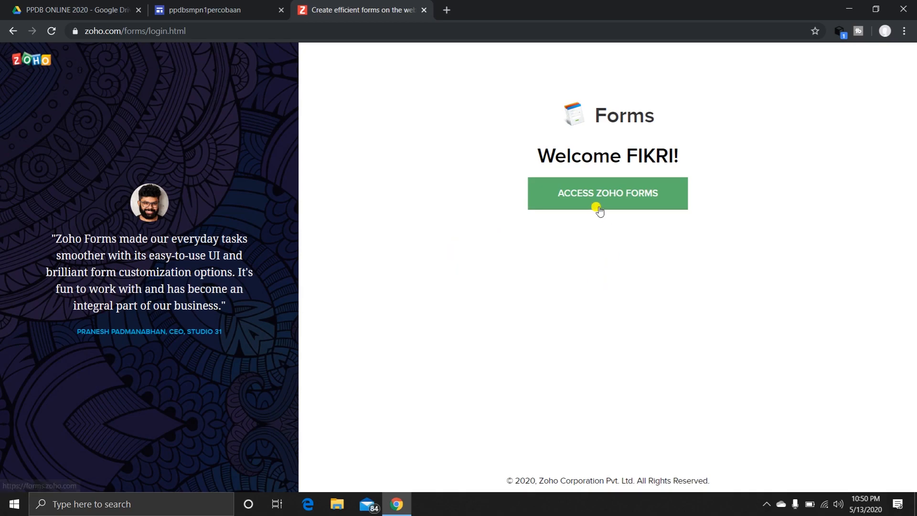
pyautogui.click(612, 196)
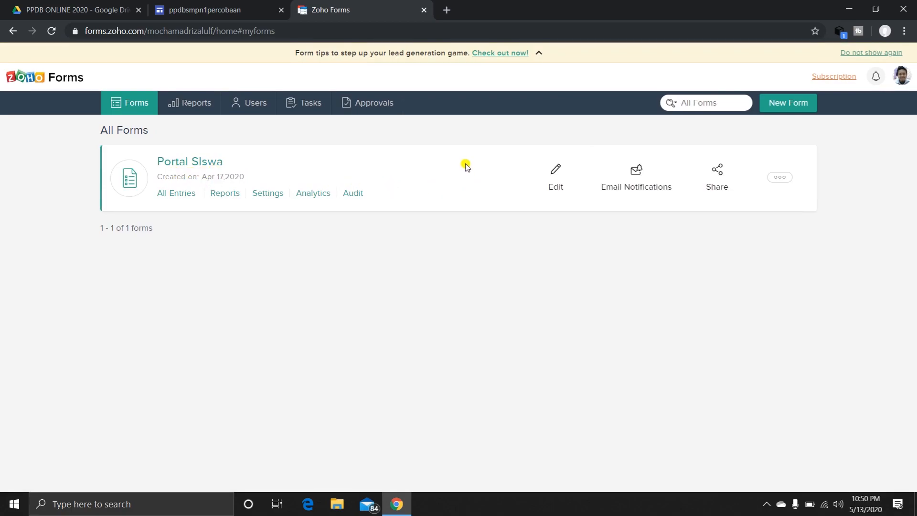
# Start a new form from the form templates and look through the Bug Tracker template.
pyautogui.click(788, 104)
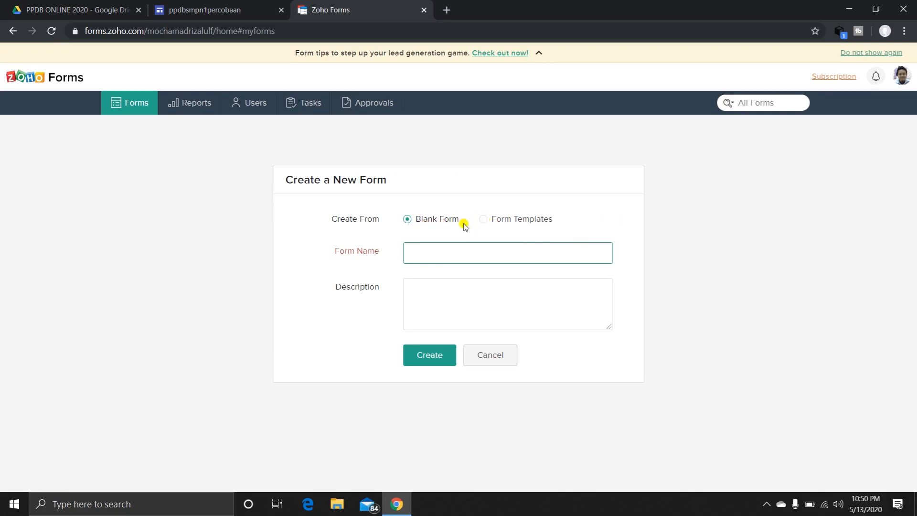
pyautogui.click(484, 219)
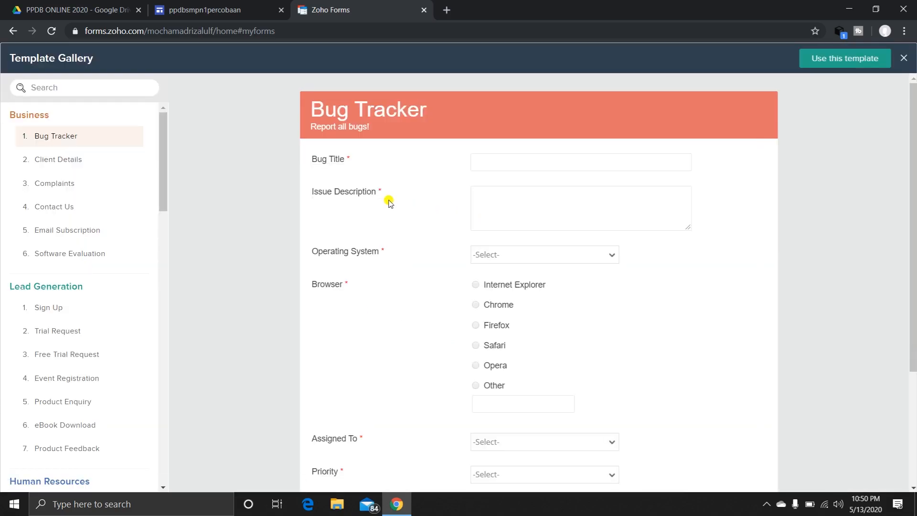
pyautogui.scroll(-4, 576, 318)
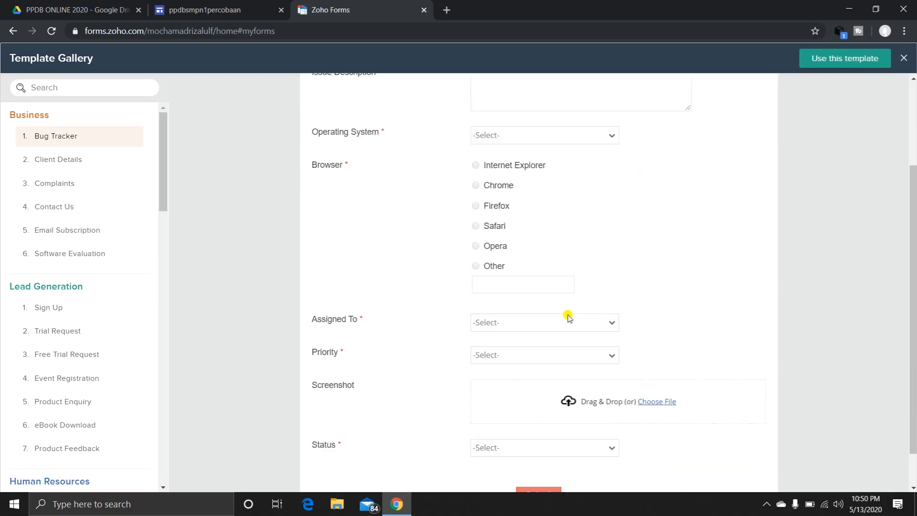
pyautogui.scroll(3, 569, 318)
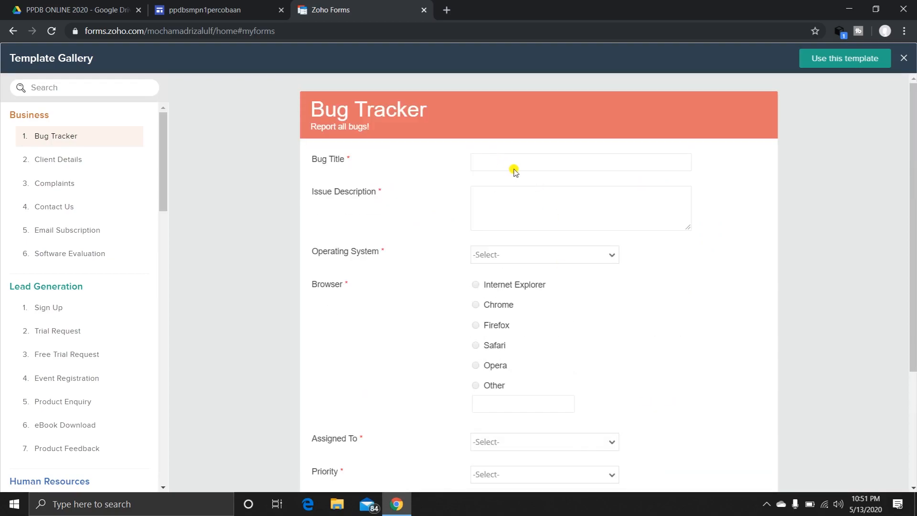
pyautogui.scroll(-3, 489, 282)
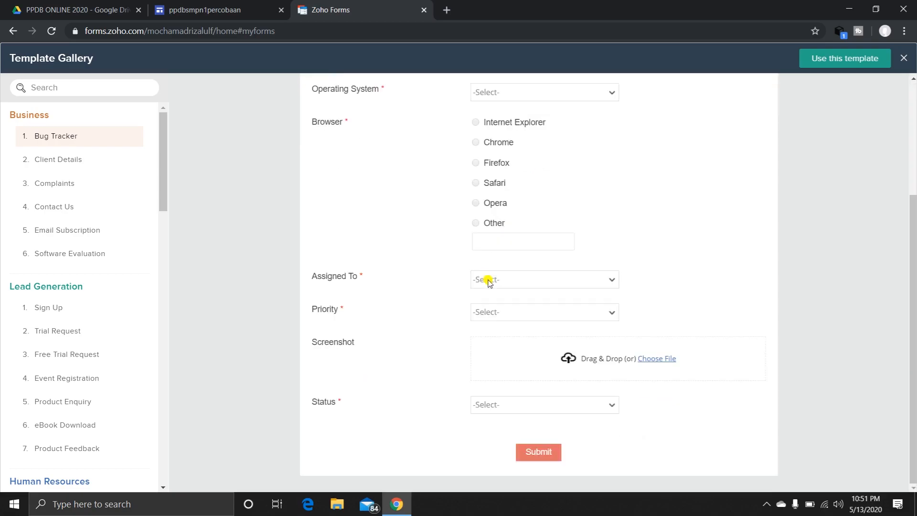
pyautogui.scroll(3, 489, 282)
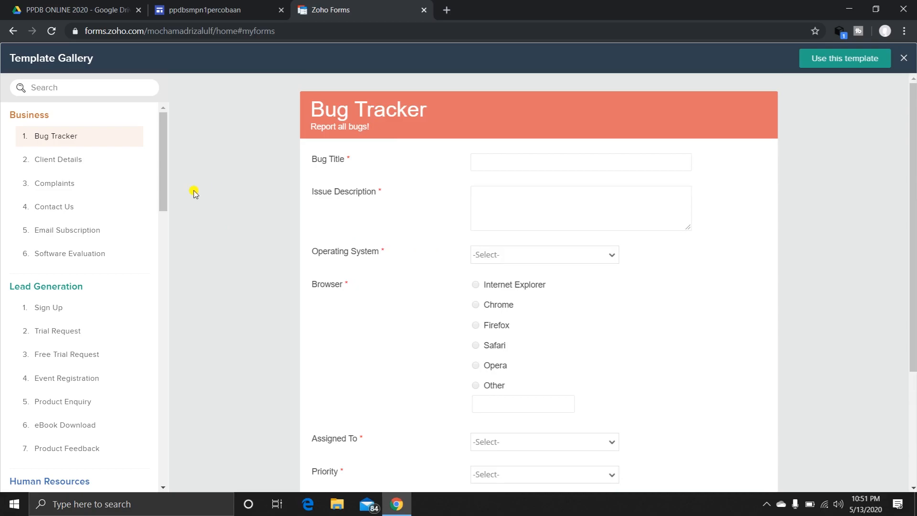
# Browse the template gallery, viewing the Client Details, Complaints, Course Application and Course Evaluation templates.
pyautogui.click(44, 165)
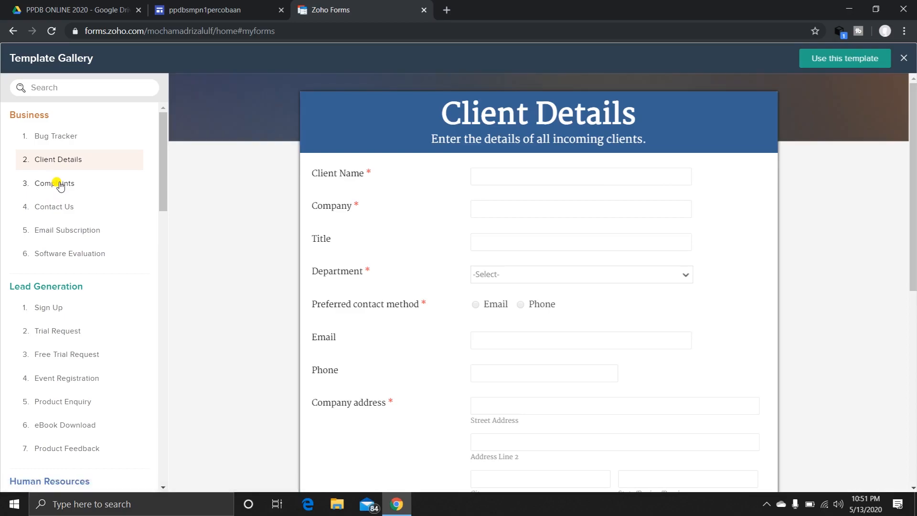
pyautogui.click(60, 185)
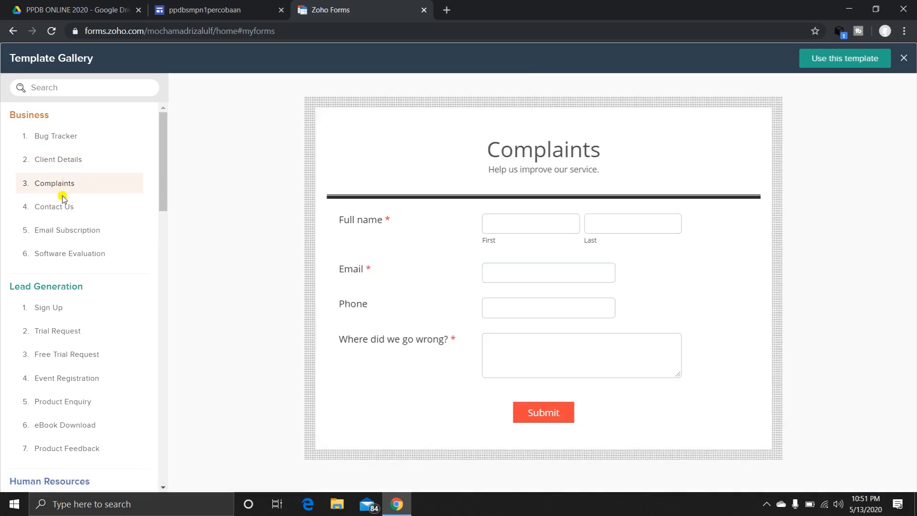
pyautogui.scroll(-9, 62, 311)
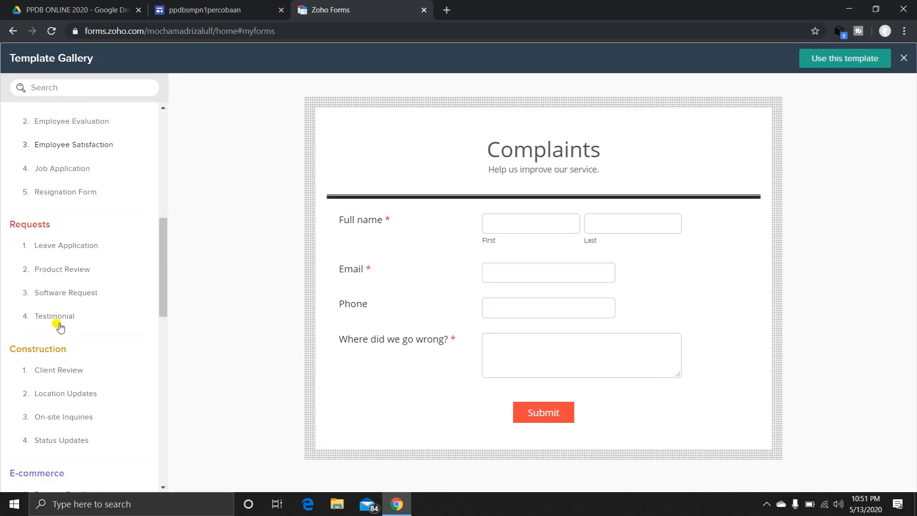
pyautogui.scroll(-4, 59, 327)
pyautogui.scroll(-8, 60, 326)
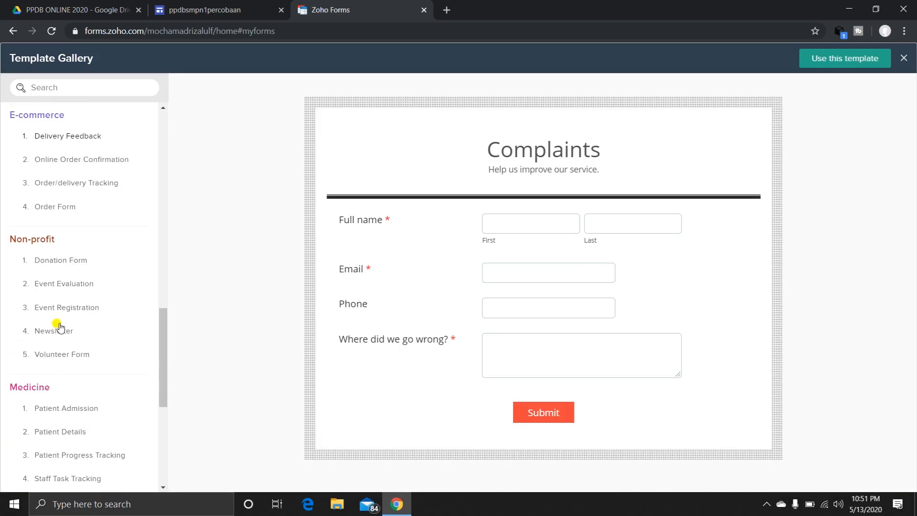
pyautogui.click(76, 359)
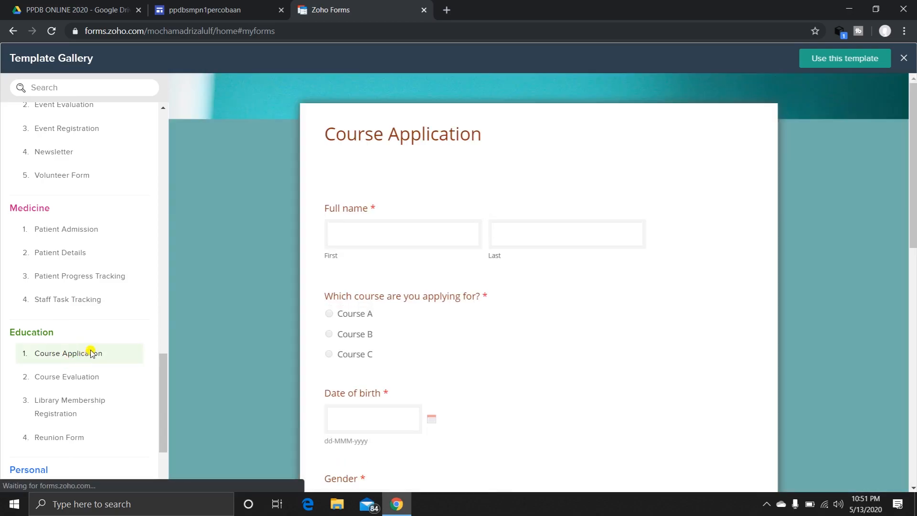
pyautogui.scroll(-5, 373, 353)
pyautogui.scroll(5, 374, 352)
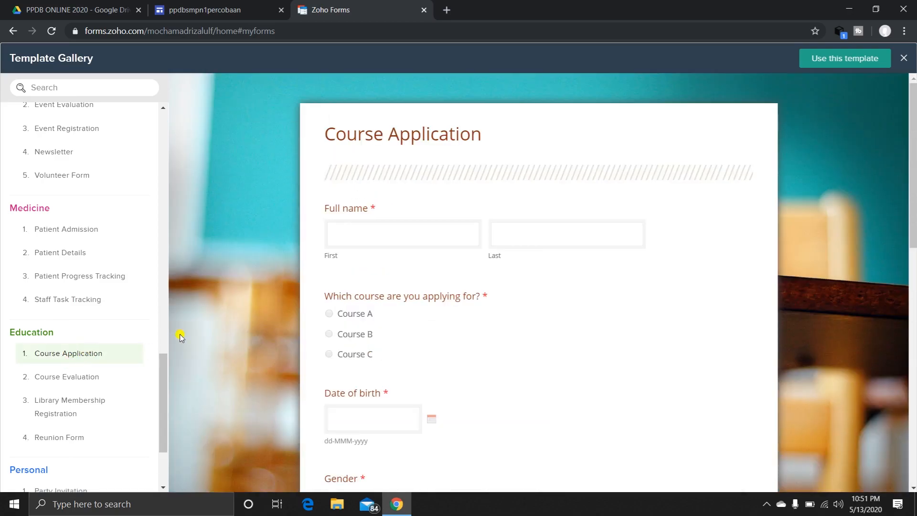
pyautogui.click(102, 377)
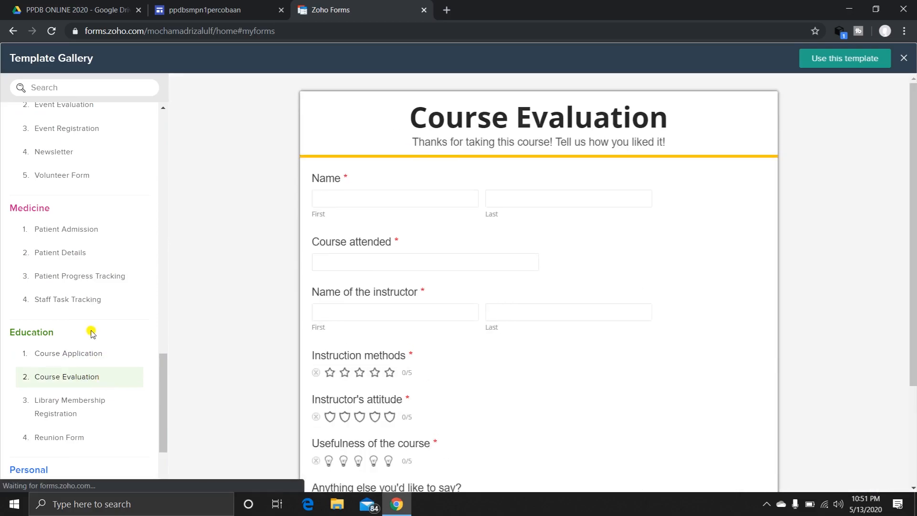
pyautogui.scroll(15, 72, 268)
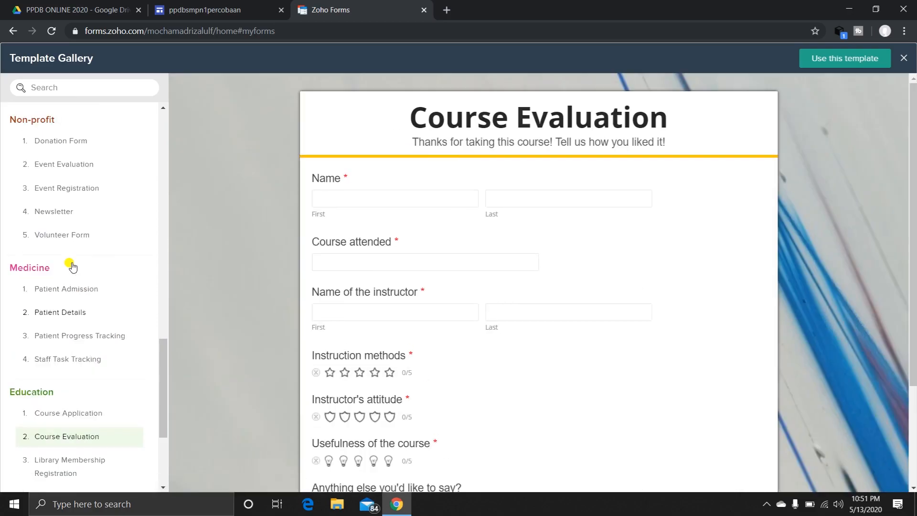
pyautogui.scroll(4, 75, 258)
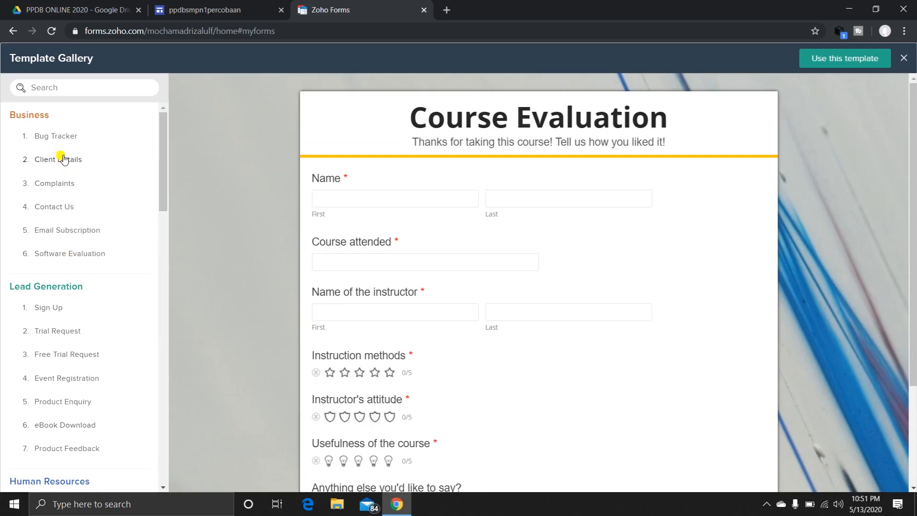
# Create the form from the Client Details template in the Business category.
pyautogui.click(63, 139)
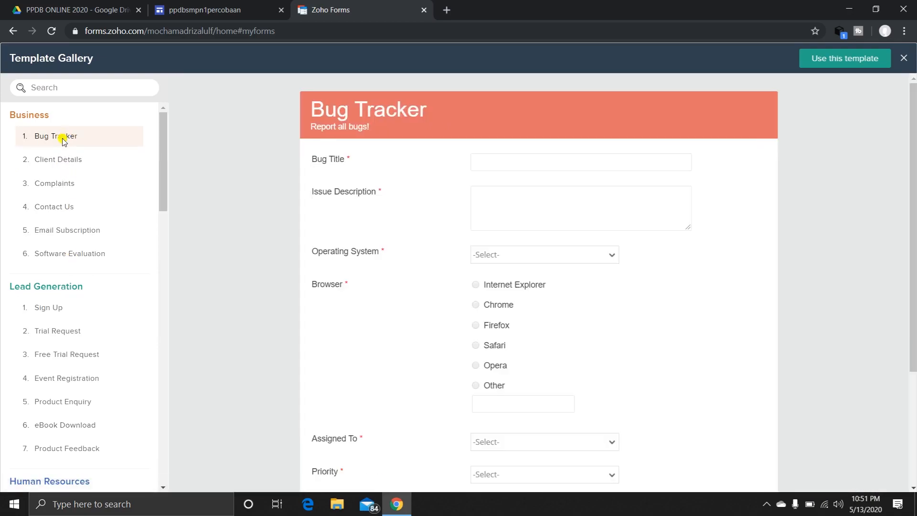
pyautogui.click(56, 164)
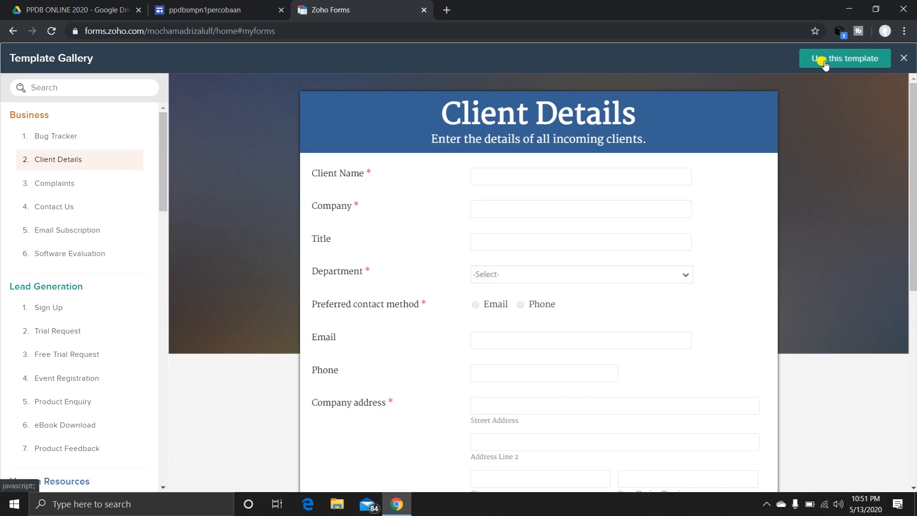
pyautogui.click(862, 61)
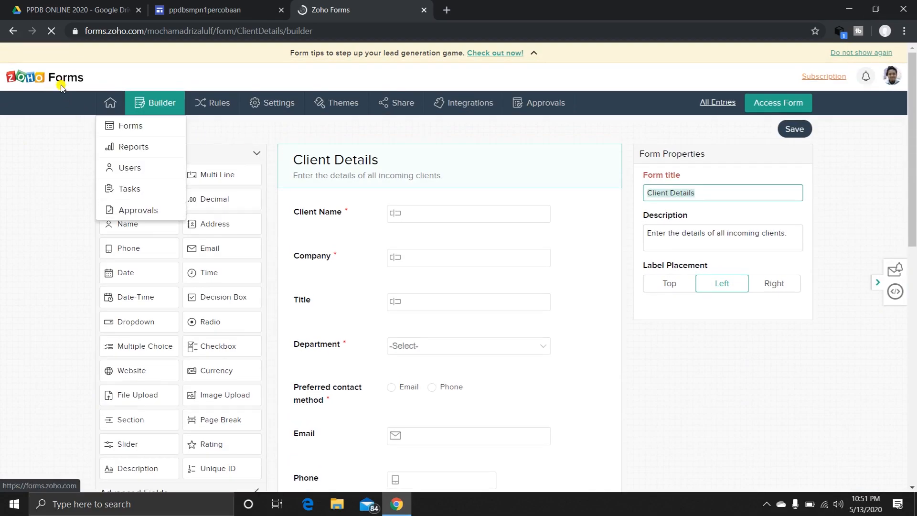
# Look through the new form's existing fields and the available basic and advanced field types.
pyautogui.scroll(-10, 467, 195)
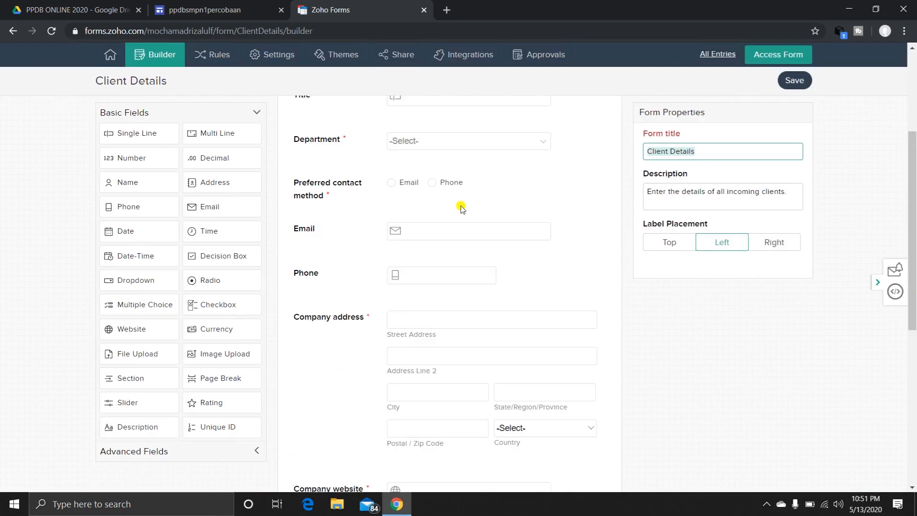
pyautogui.scroll(-1, 458, 227)
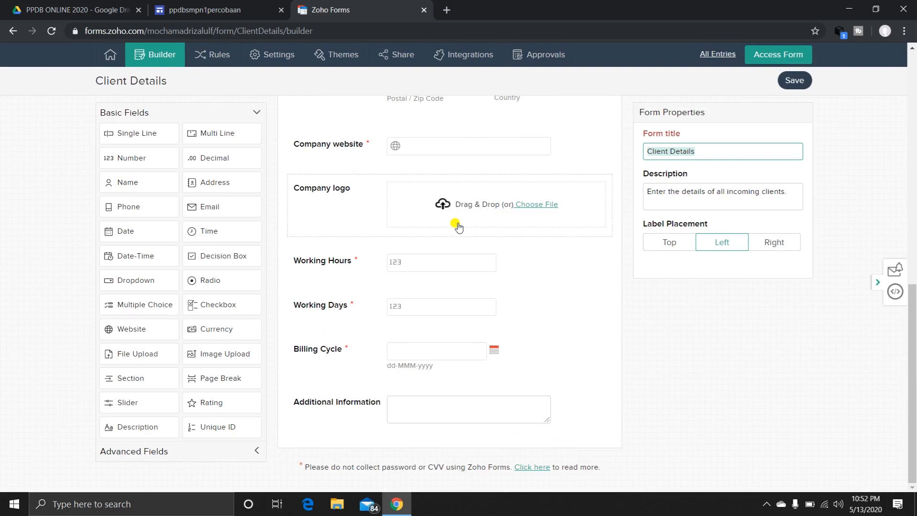
pyautogui.scroll(11, 457, 227)
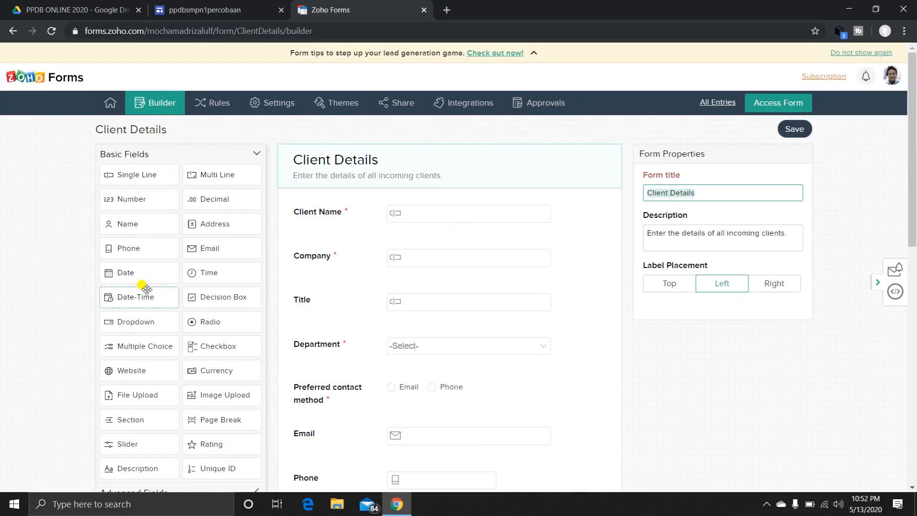
pyautogui.scroll(-3, 147, 289)
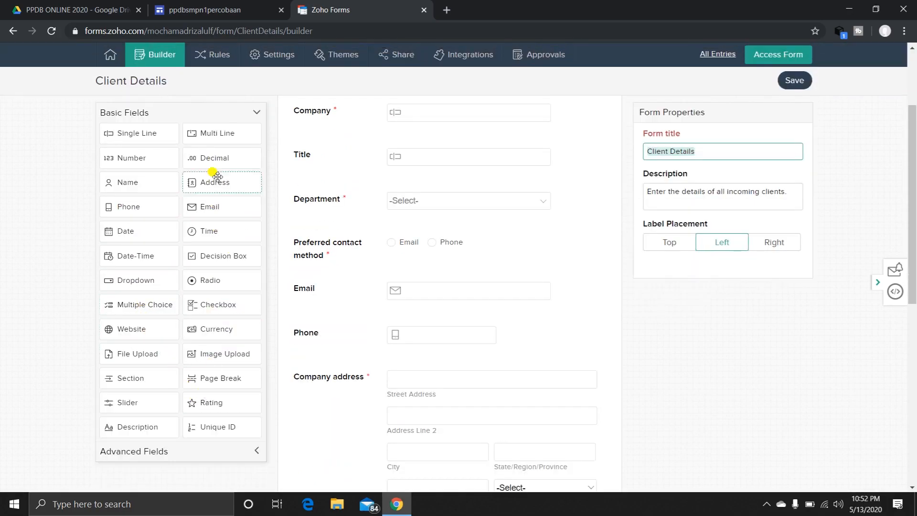
pyautogui.click(251, 452)
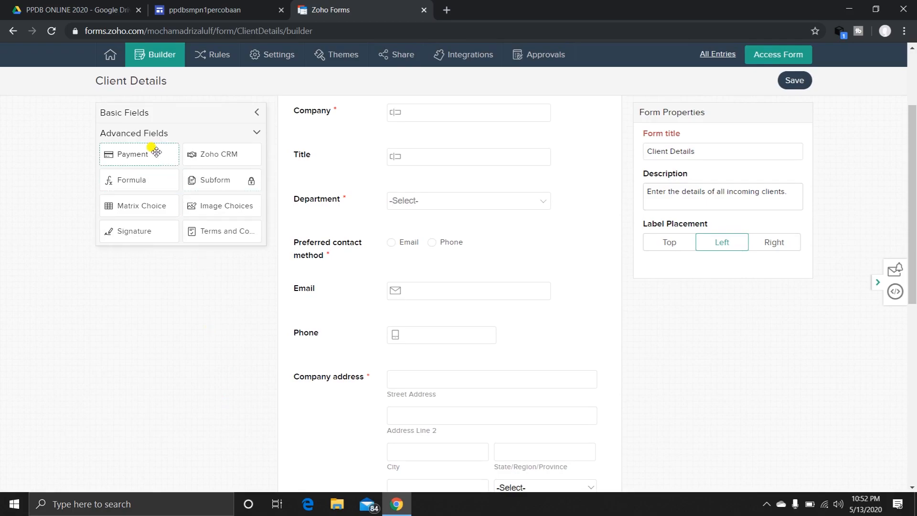
pyautogui.click(256, 114)
pyautogui.scroll(3, 482, 189)
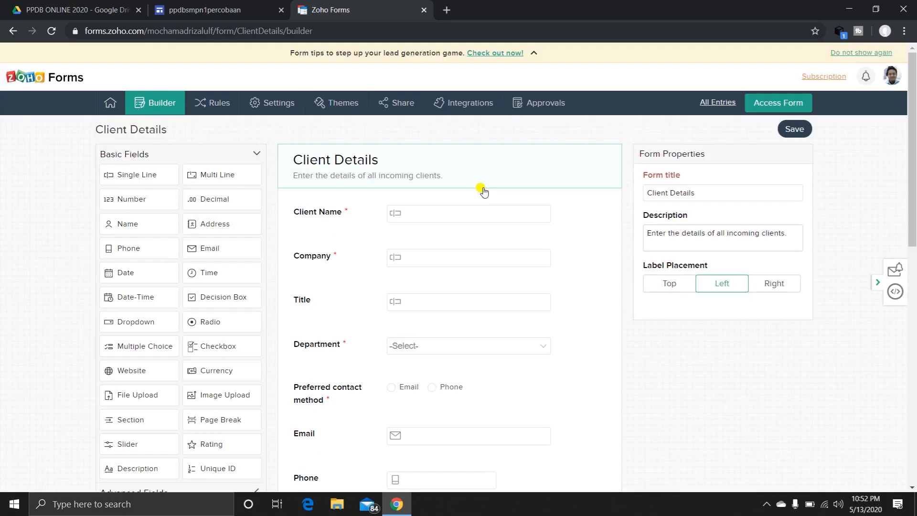
# Set the form title to "FORMULIR PPDB ONLINE" and its description to "SMPN 1 PERCOBAAN".
pyautogui.click(394, 166)
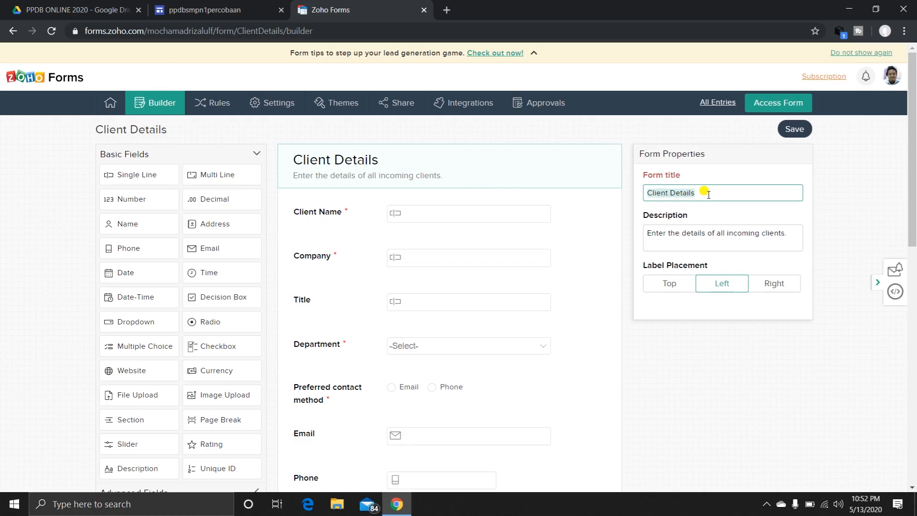
pyautogui.write('FORM')
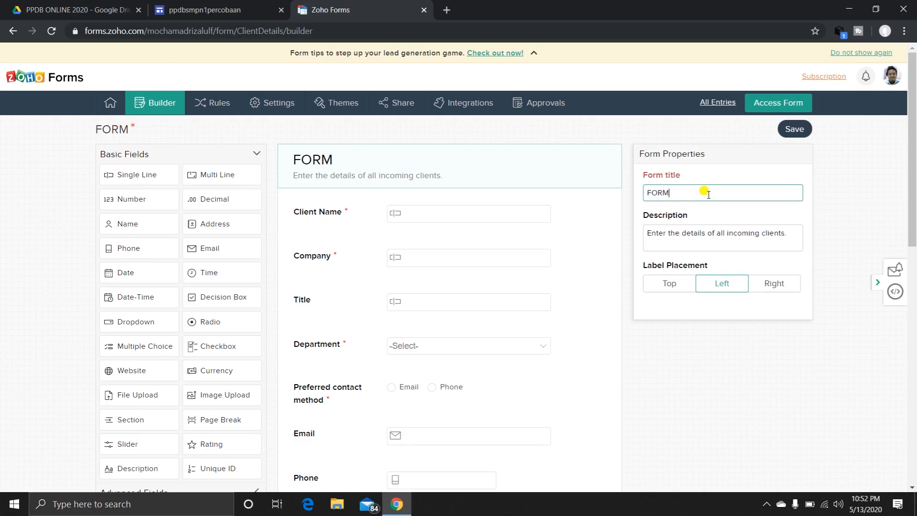
pyautogui.write('ULIR ')
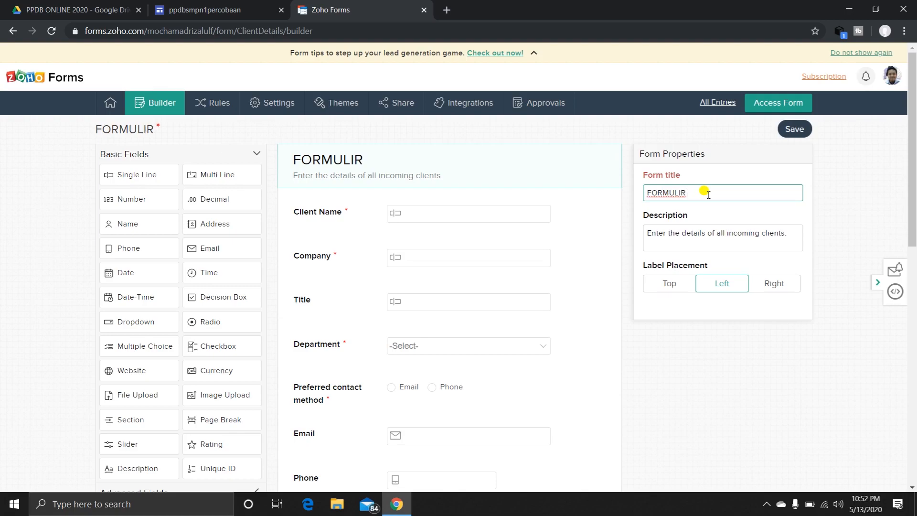
pyautogui.write('PPDB')
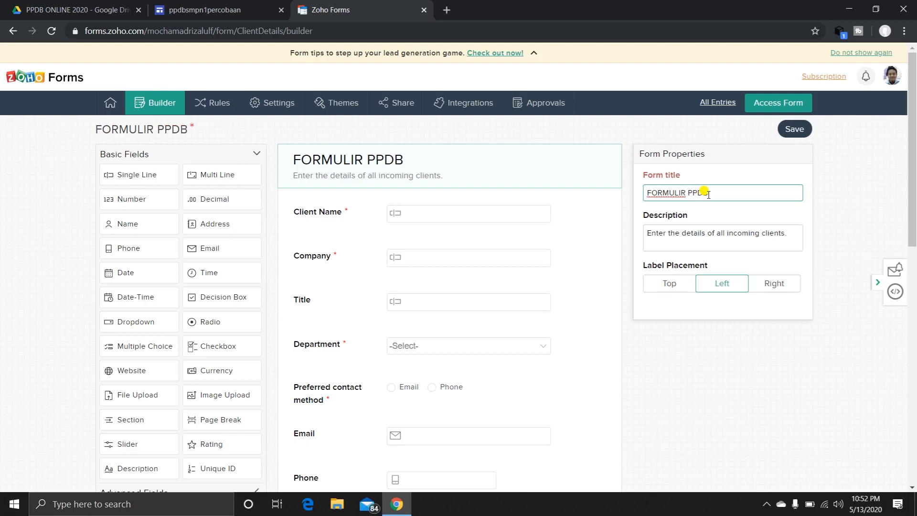
pyautogui.write(' ONLINE')
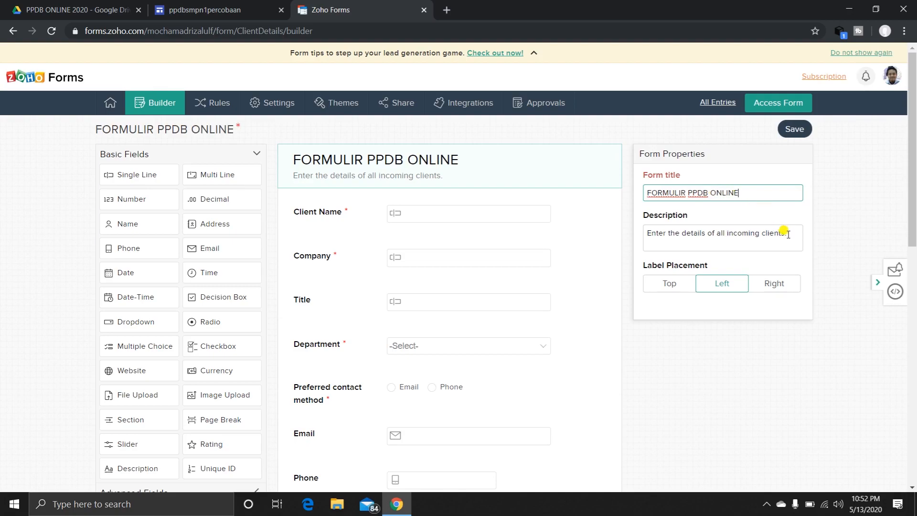
pyautogui.moveTo(786, 233); pyautogui.dragTo(639, 231)
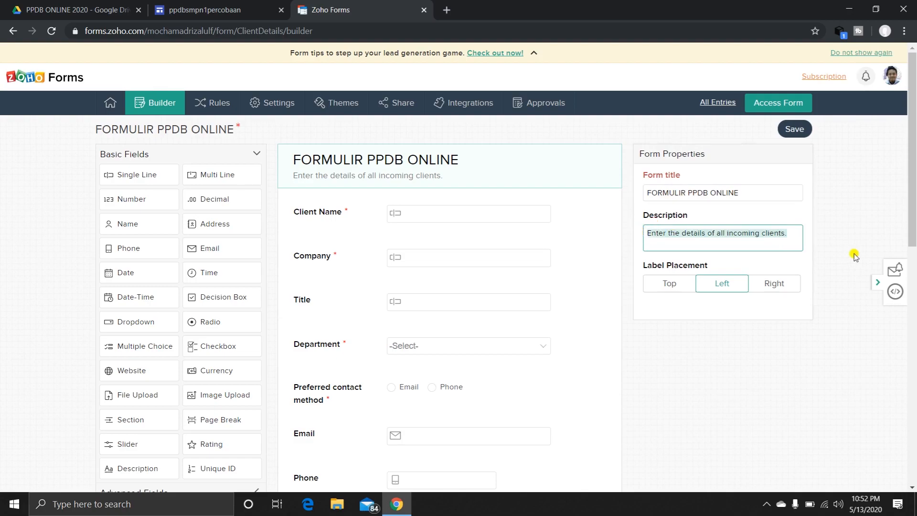
pyautogui.write('SMPN 1')
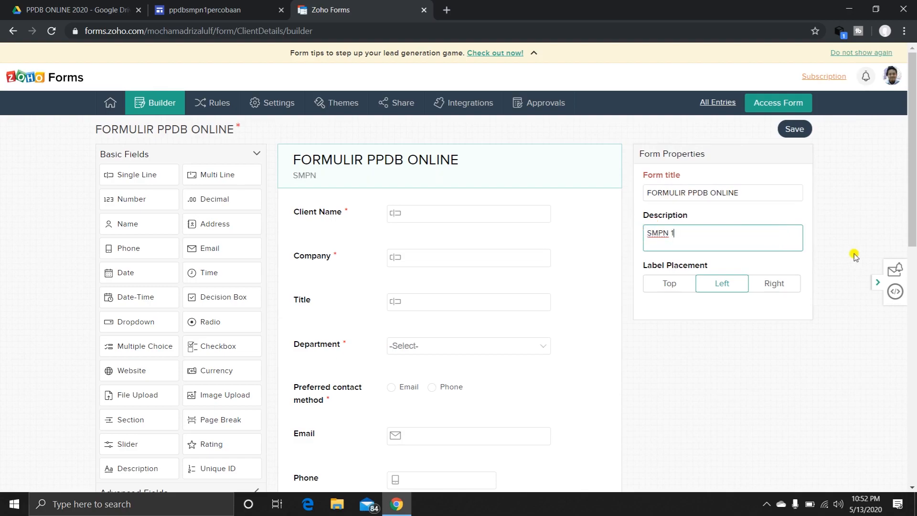
pyautogui.write(' PERCOBAAN')
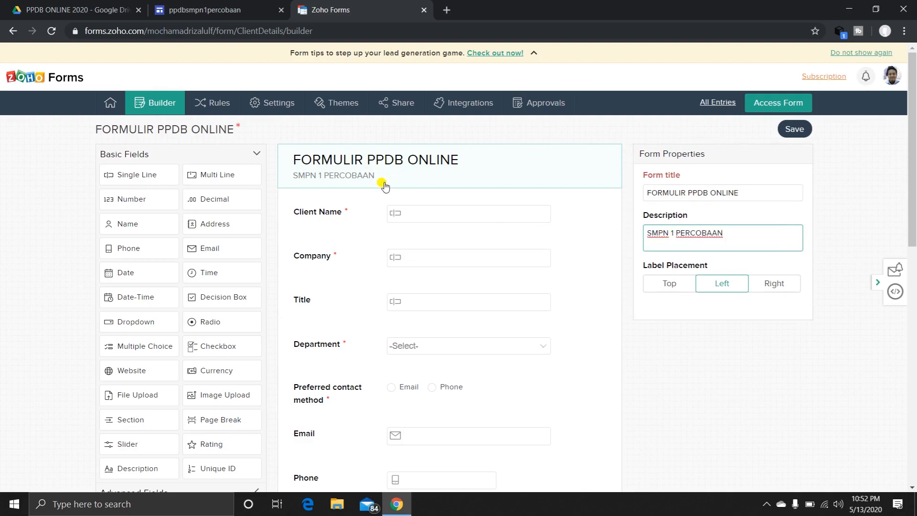
# Change the label of the Client Name field to "NAMA LENGKAP".
pyautogui.click(339, 217)
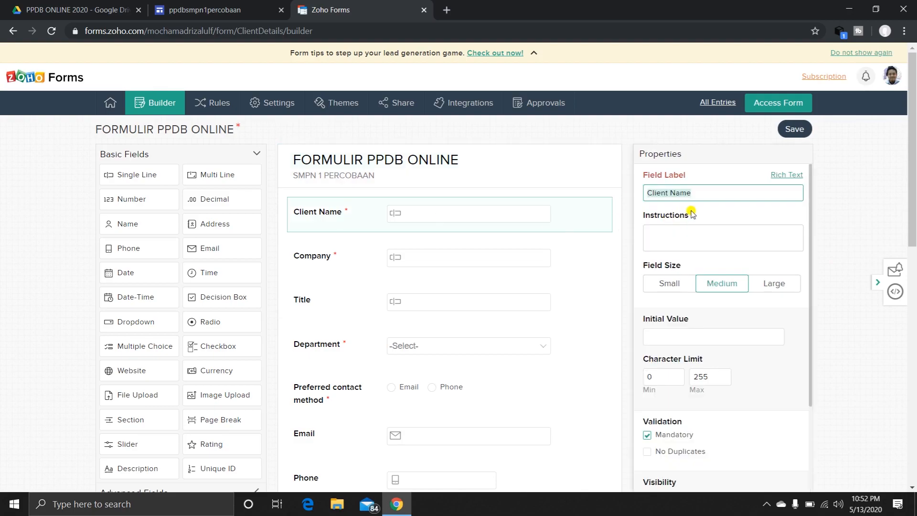
pyautogui.write('NSNS')
pyautogui.press('BackSpace')
pyautogui.press('BackSpace')
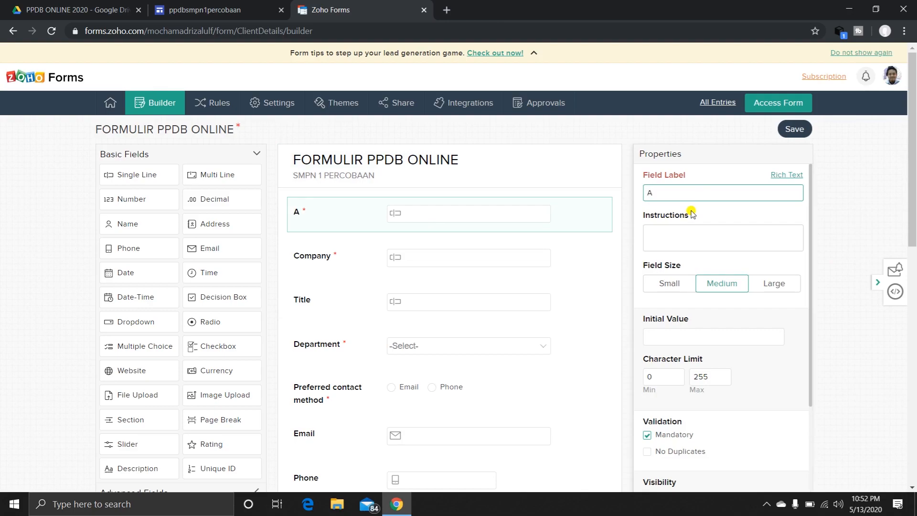
pyautogui.write('NAMA LENGKAP')
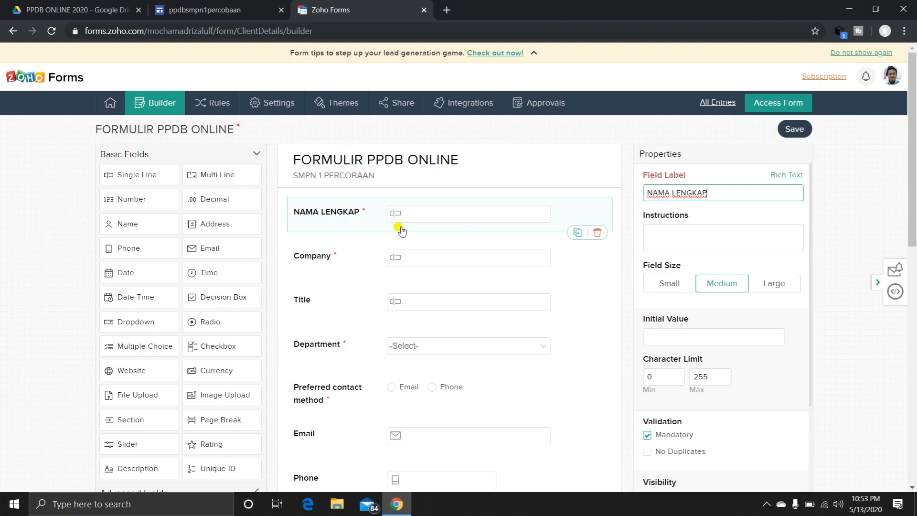
# Add a Section field above NAMA LENGKAP and label it "DATA CALON PESERTA DIDIK".
pyautogui.scroll(-3, 212, 281)
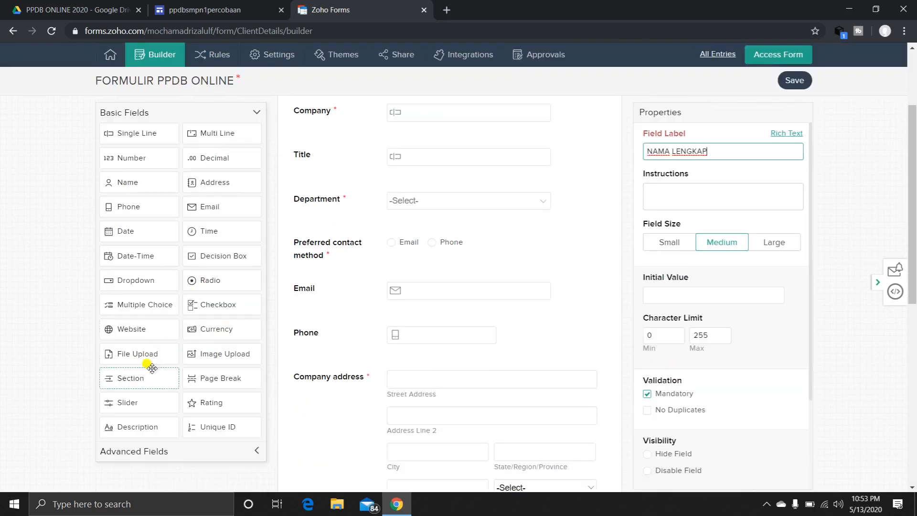
pyautogui.moveTo(148, 378); pyautogui.dragTo(344, 199)
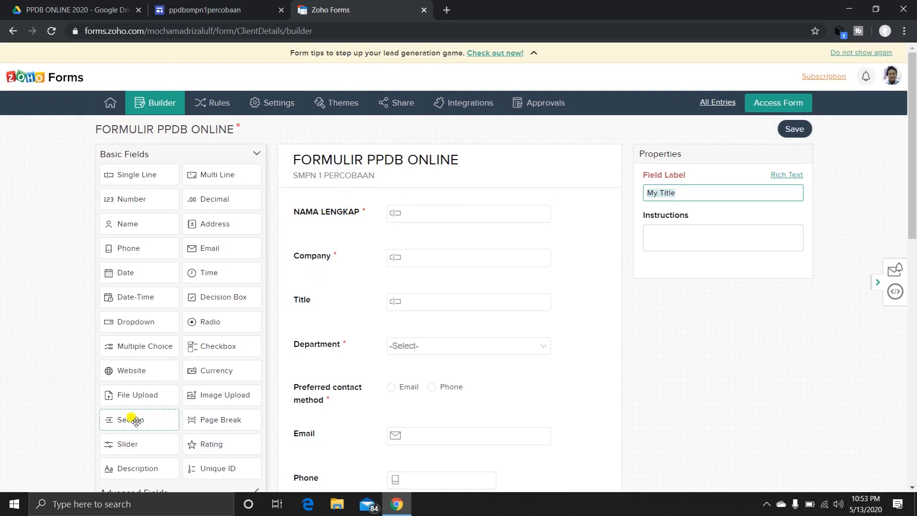
pyautogui.moveTo(136, 422); pyautogui.dragTo(339, 218)
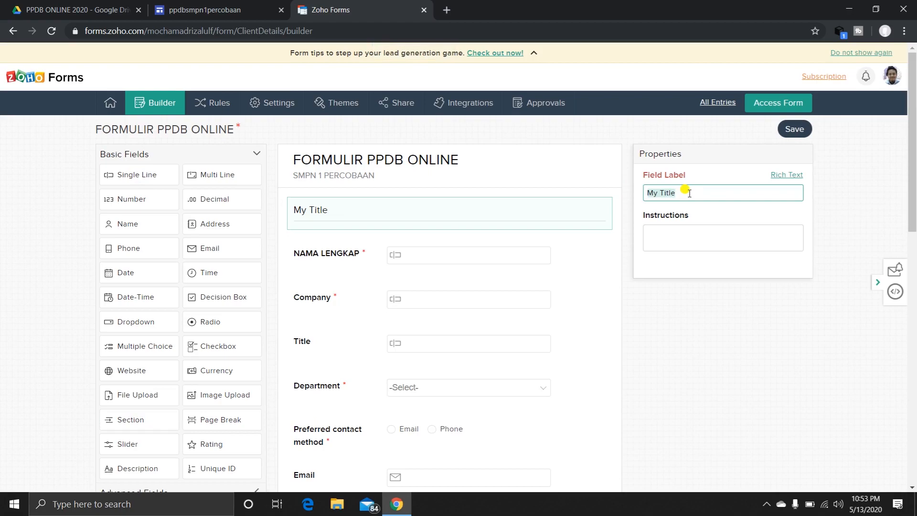
pyautogui.write('DATA CALON PESE')
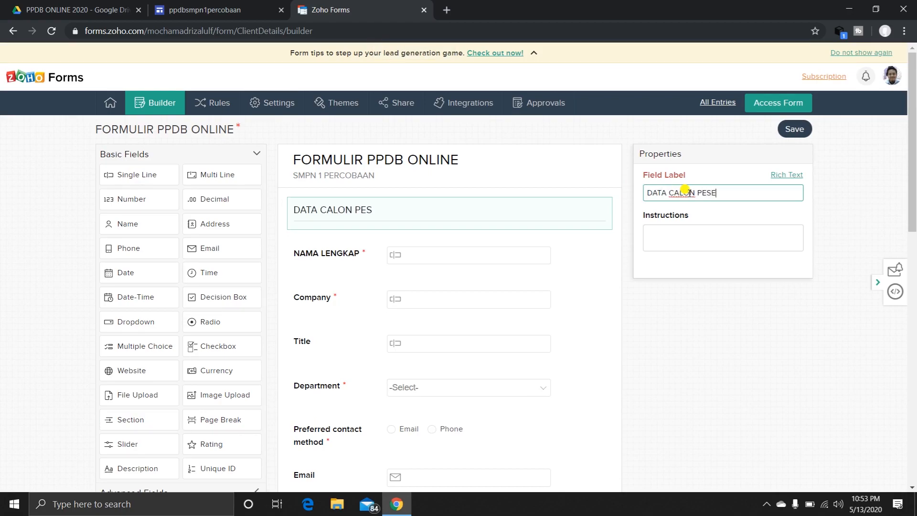
pyautogui.write('RTA DIDIK')
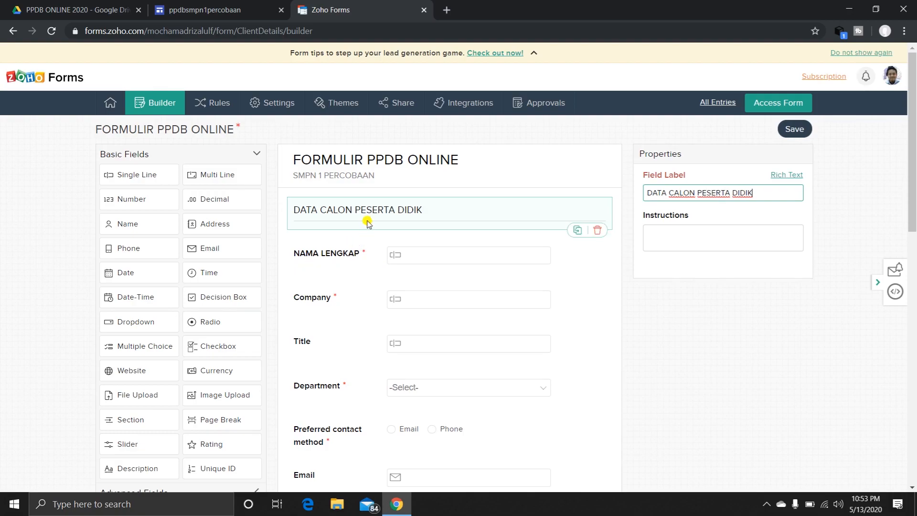
# Add a Number field between NAMA LENGKAP and Company and label it "NISN".
pyautogui.click(359, 297)
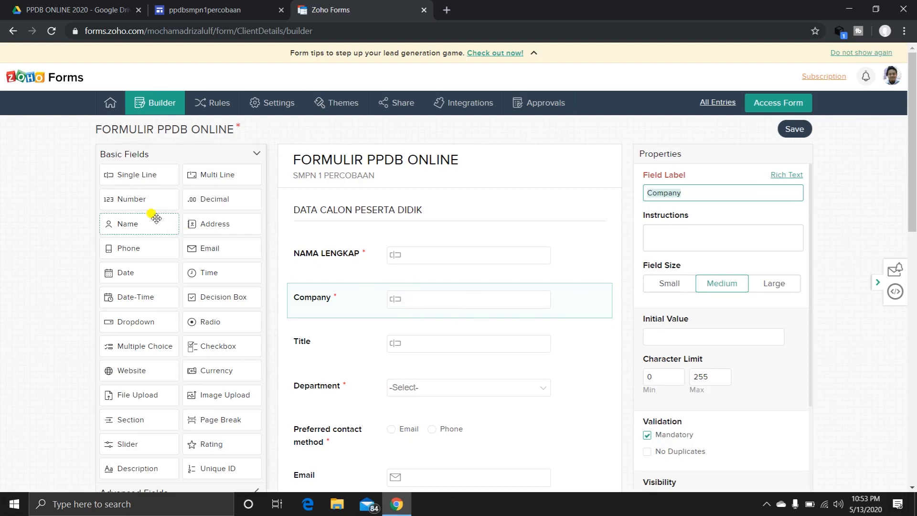
pyautogui.moveTo(153, 199); pyautogui.dragTo(351, 304)
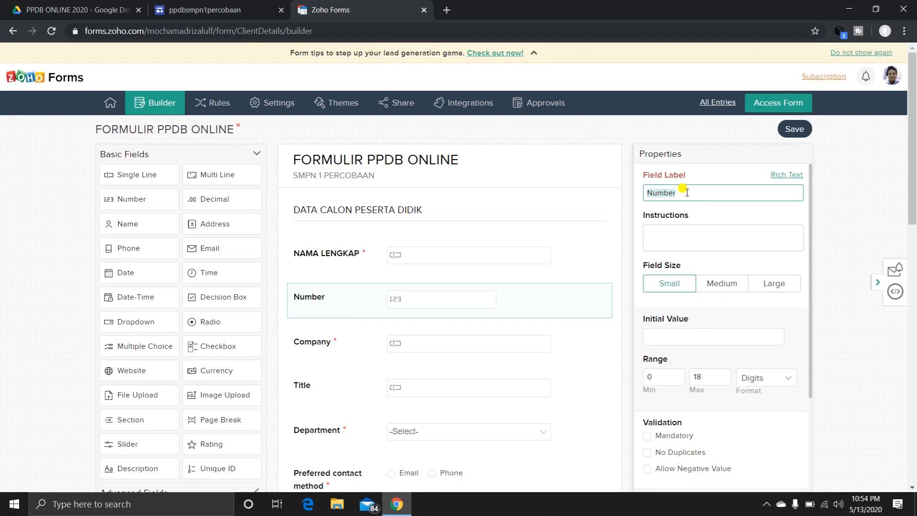
pyautogui.write('NISN')
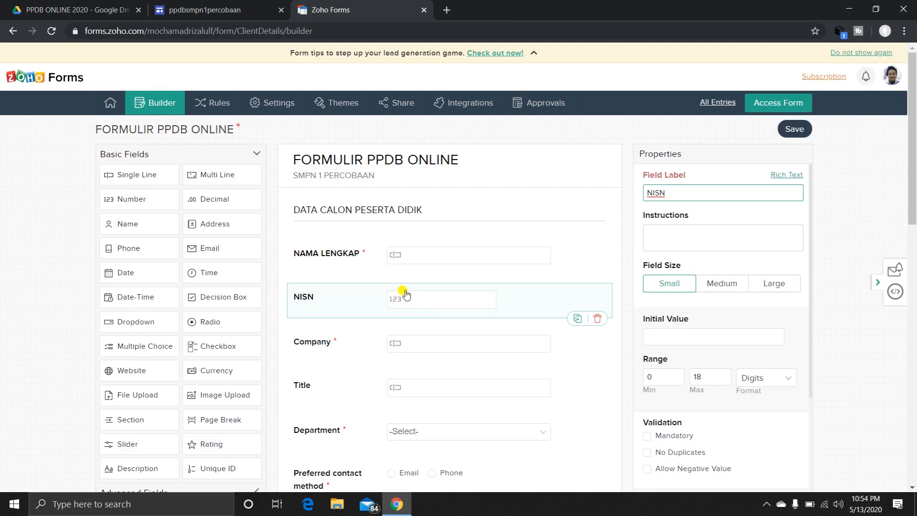
# Change the label of the Company field to "ASAL SEKOLAH".
pyautogui.click(343, 345)
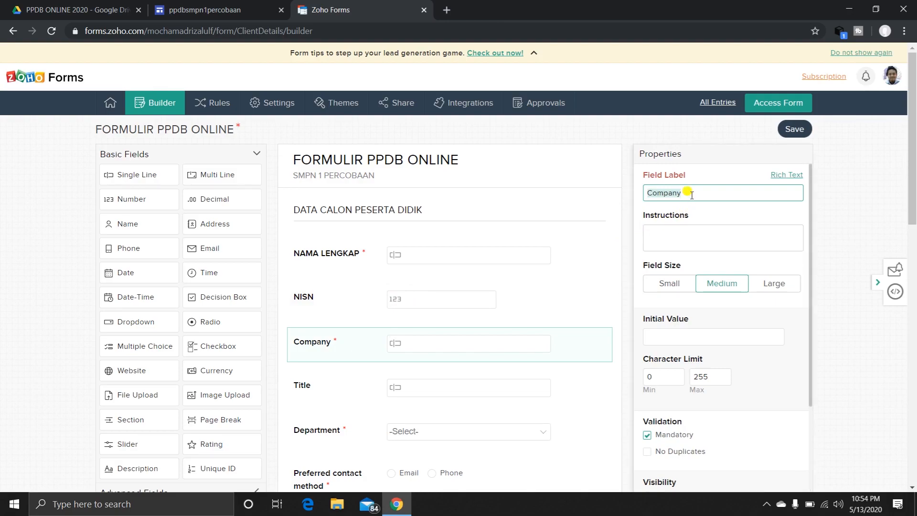
pyautogui.write('ASAL SEKO')
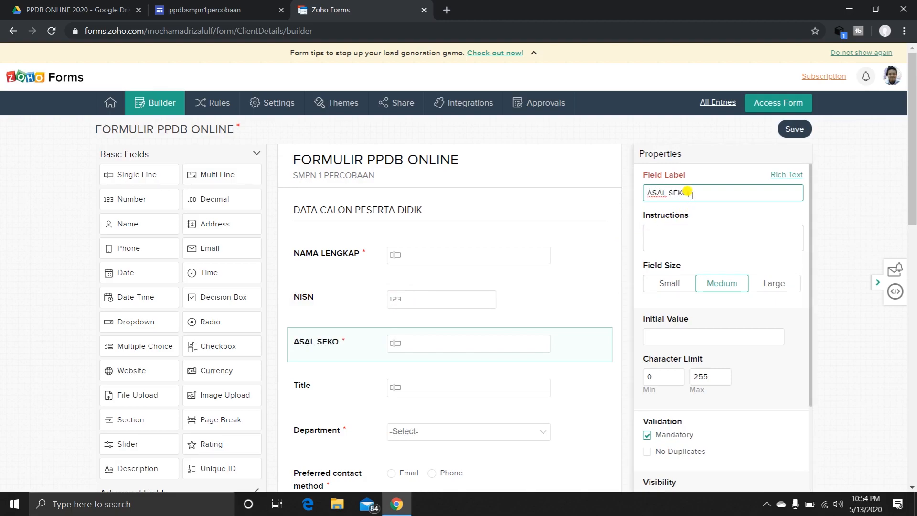
pyautogui.write('LAH')
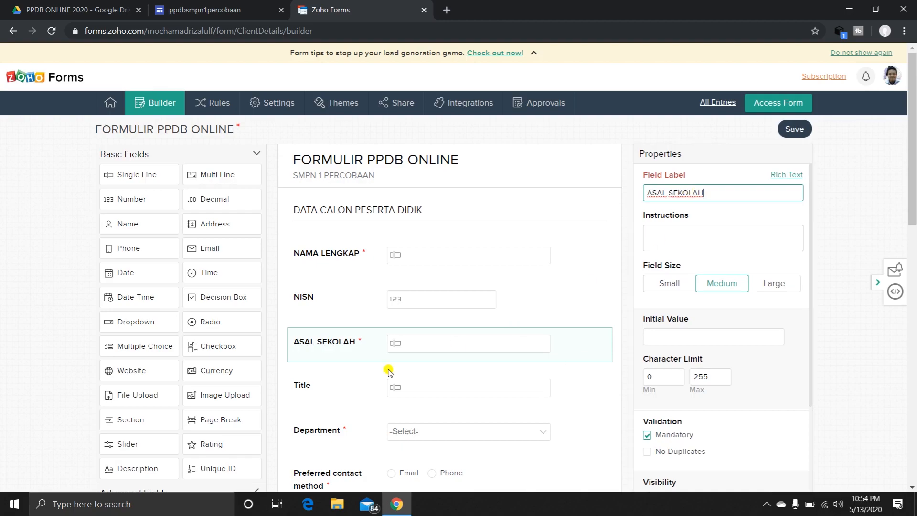
# Add a Dropdown field between ASAL SEKOLAH and Title and label it "AGAMA".
pyautogui.scroll(-1, 389, 368)
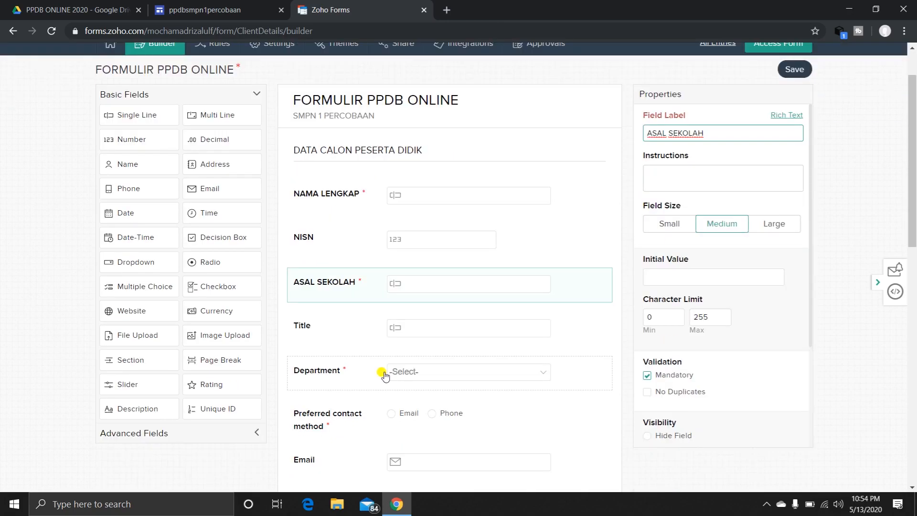
pyautogui.click(348, 329)
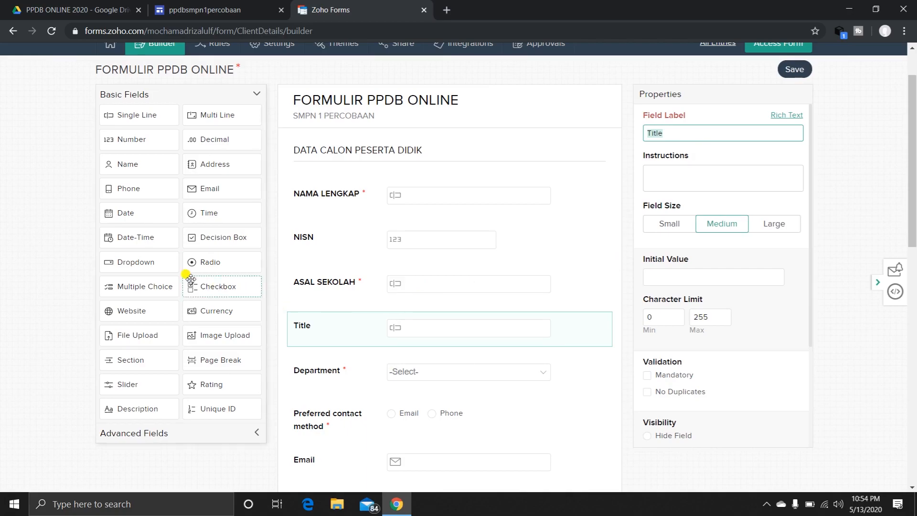
pyautogui.moveTo(143, 262); pyautogui.dragTo(348, 326)
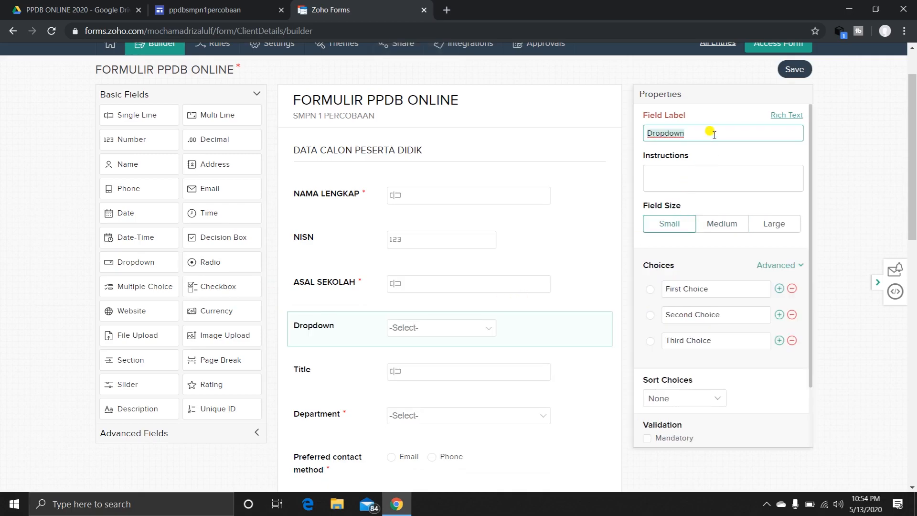
pyautogui.hotkey('ctrl', 'a')
pyautogui.write('AGAMA')
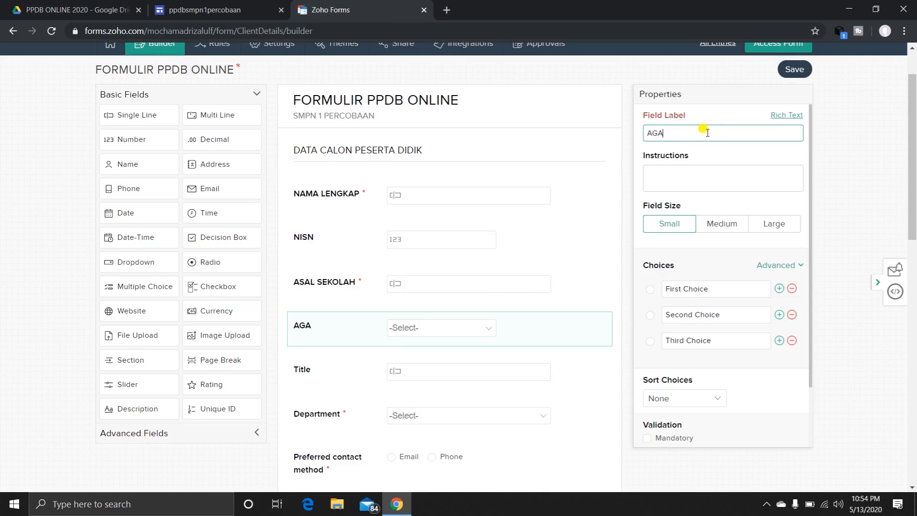
# Set the three default choices of the AGAMA dropdown to "ISLAM", "PROTESTAN" and "KHATOLIK".
pyautogui.click(717, 291)
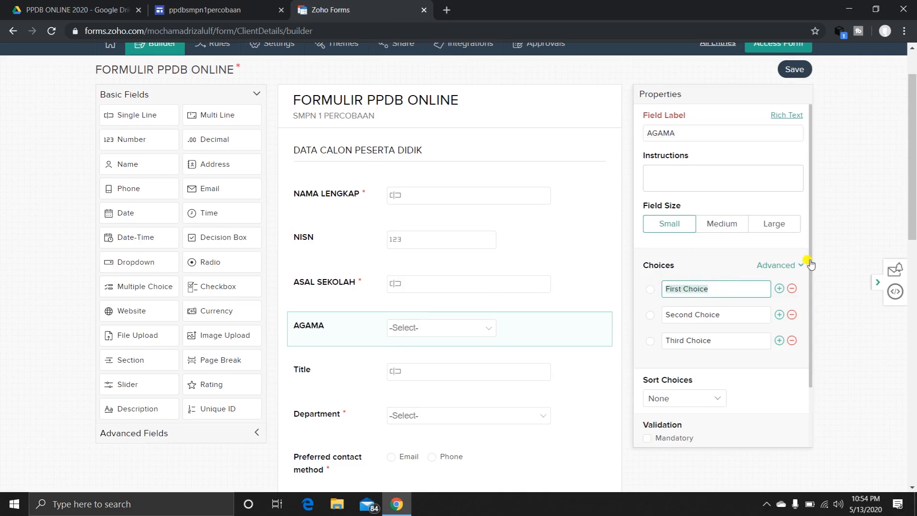
pyautogui.write('ISLAM')
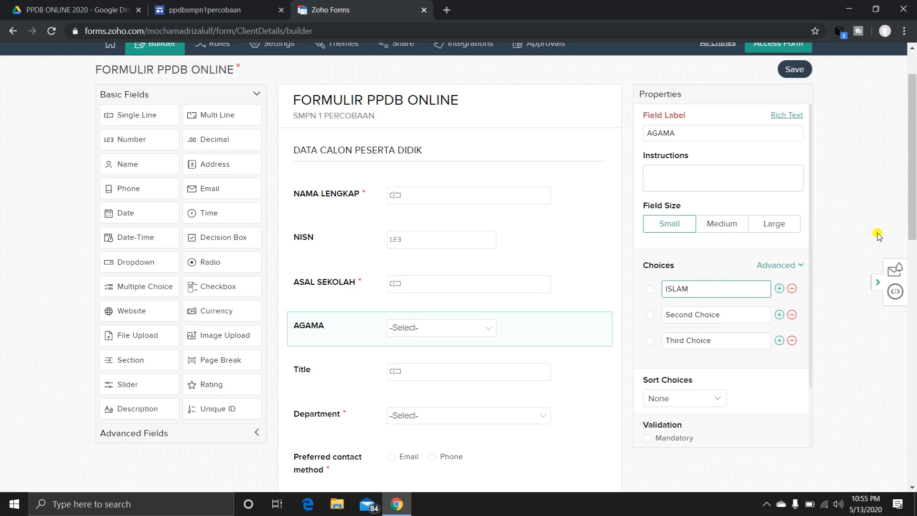
pyautogui.click(879, 235)
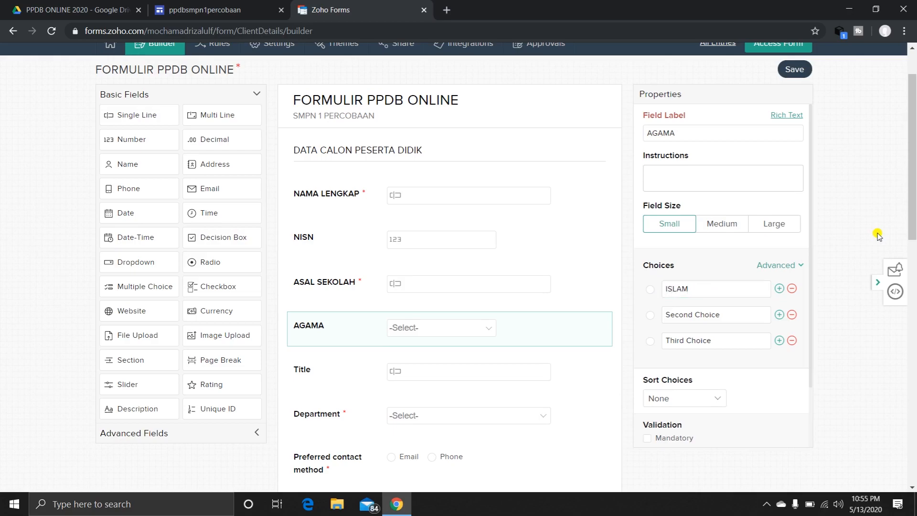
pyautogui.click(721, 313)
pyautogui.write('PROTESTAN')
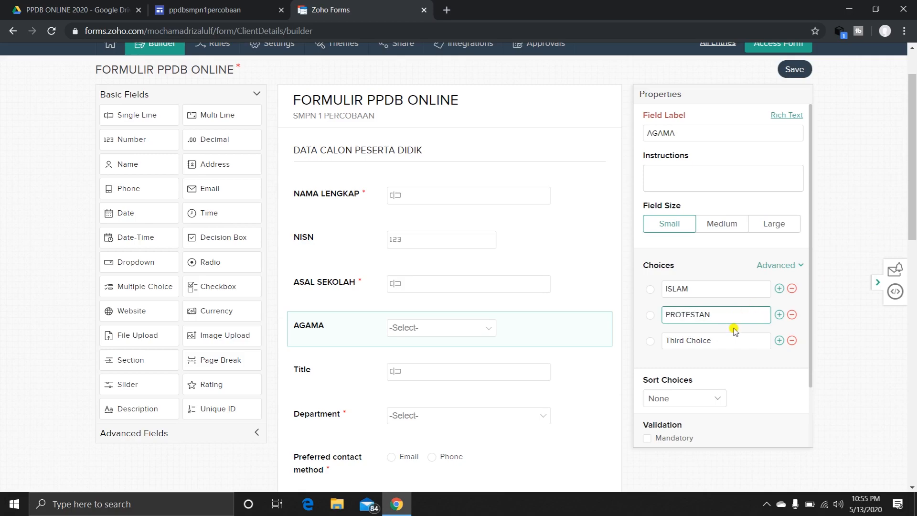
pyautogui.click(716, 339)
pyautogui.write('KHATOLIK')
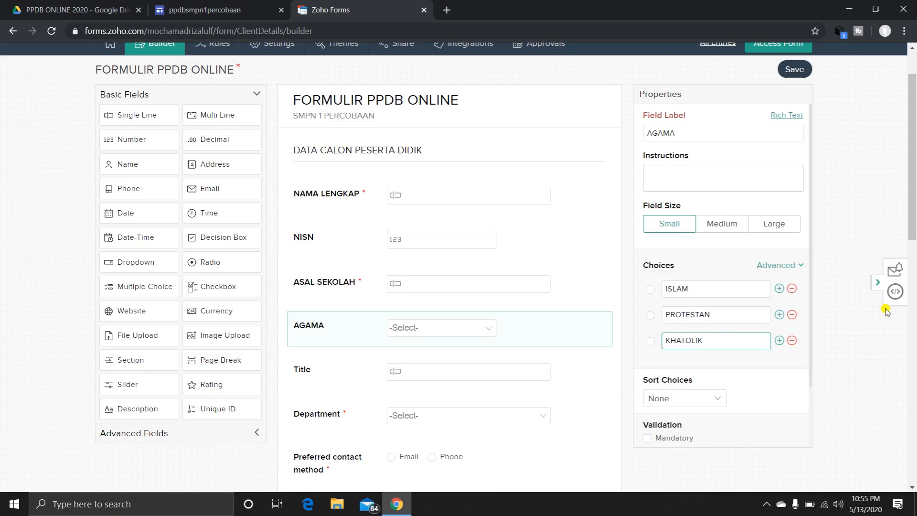
# Add three more choices to the AGAMA dropdown: "HINDU", "BUDHA" and "LAINNYA".
pyautogui.click(778, 341)
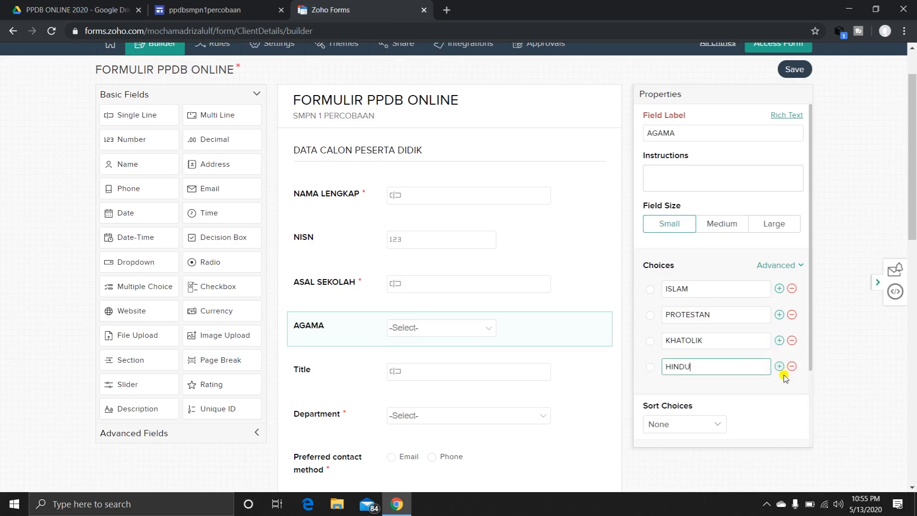
pyautogui.click(780, 367)
pyautogui.write('BUDHA')
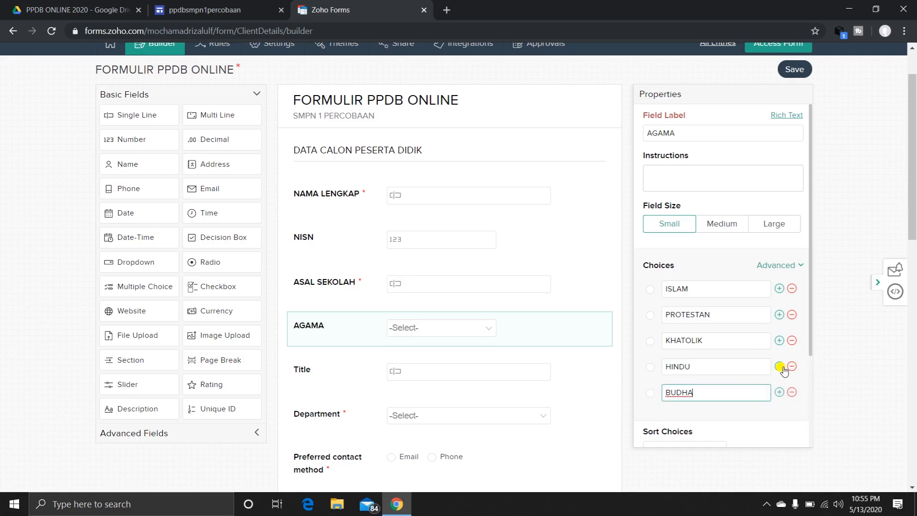
pyautogui.click(780, 393)
pyautogui.write('LAI')
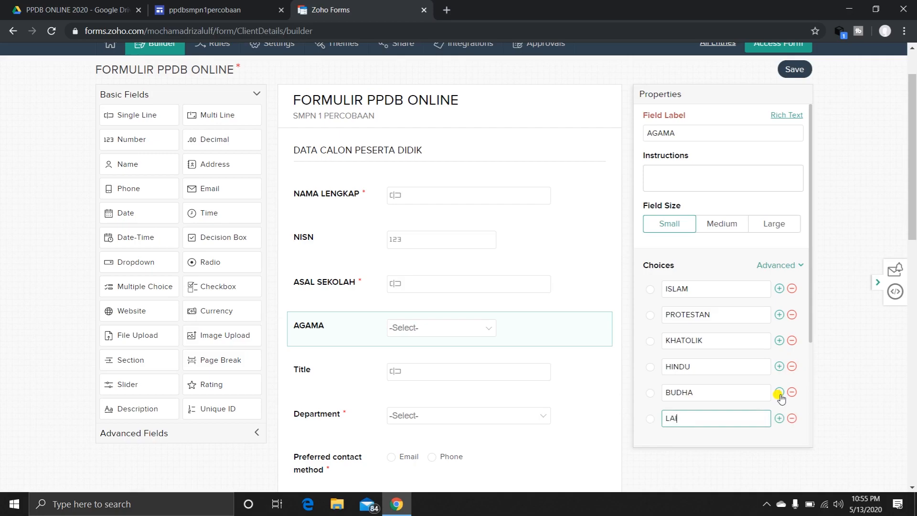
pyautogui.write('NNYA')
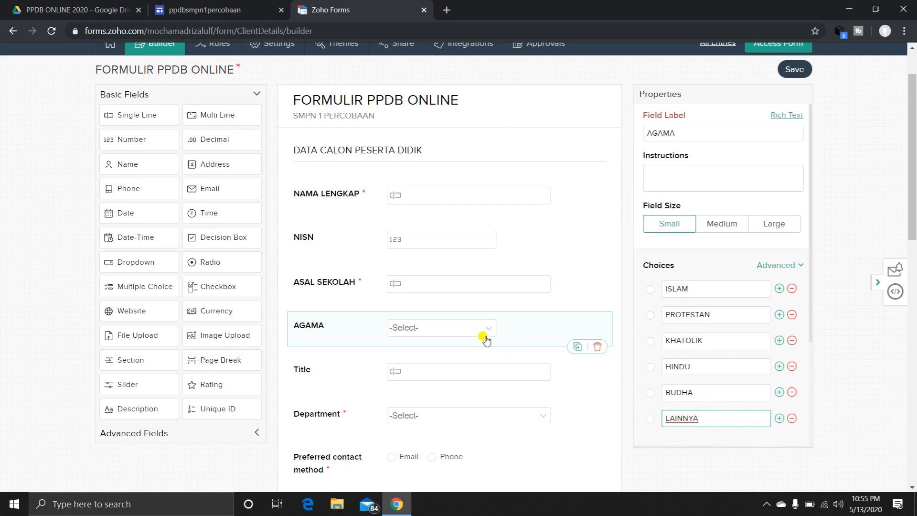
# Add an Address field between AGAMA and Title and label it "ALAMAT".
pyautogui.scroll(-2, 513, 352)
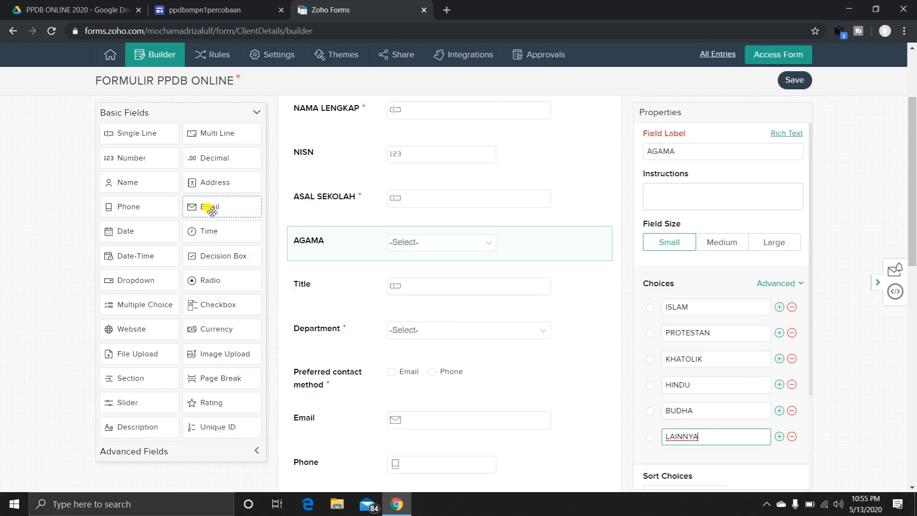
pyautogui.moveTo(210, 182); pyautogui.dragTo(333, 287)
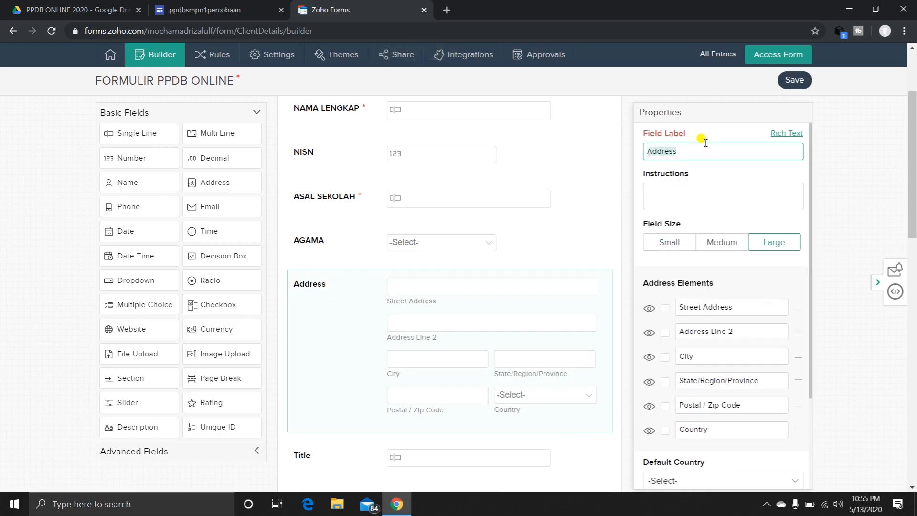
pyautogui.write('ALAMAT')
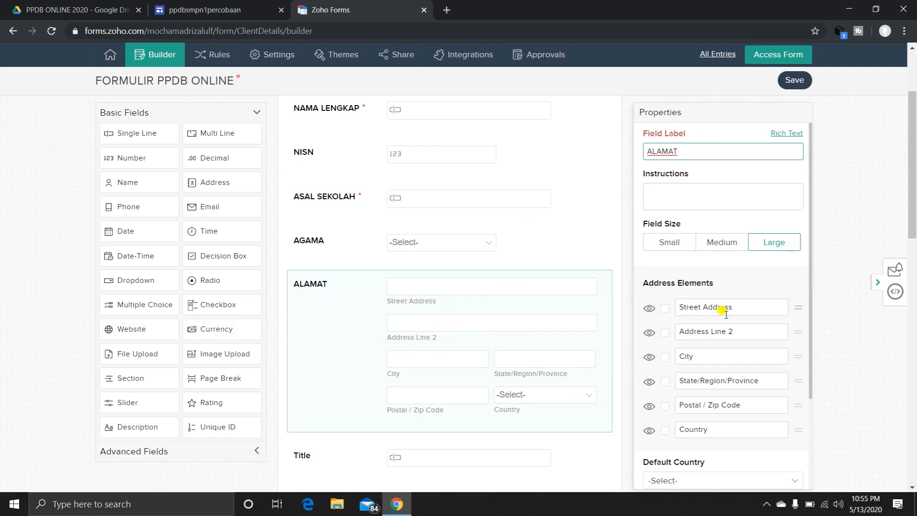
# Rename the Street Address element of the ALAMAT field to "Nama Jalan/kampung/dusun".
pyautogui.moveTo(736, 308); pyautogui.dragTo(668, 308)
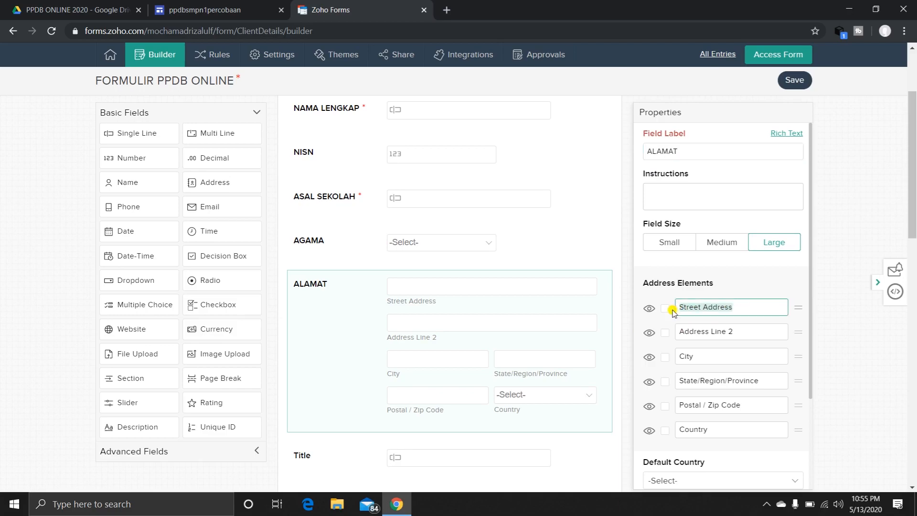
pyautogui.write('Nam')
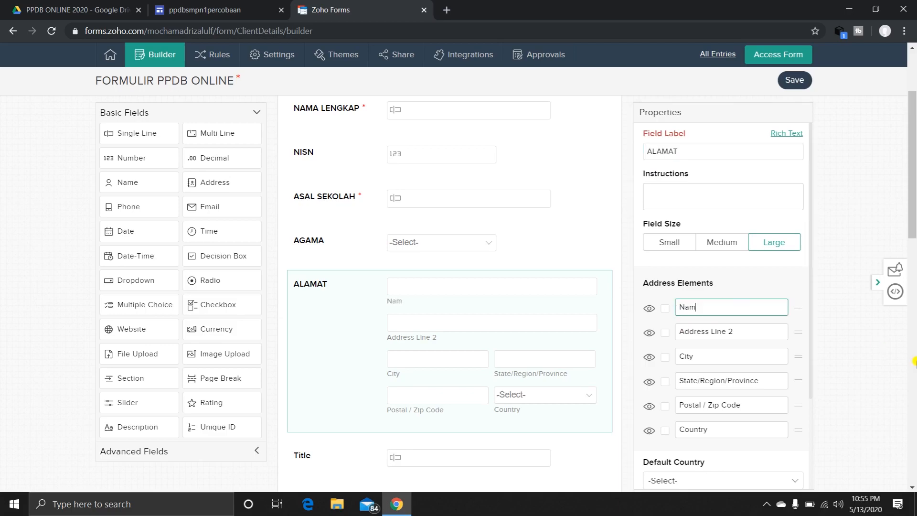
pyautogui.write('a Jalan')
pyautogui.write(',')
pyautogui.write('/')
pyautogui.write('kamp')
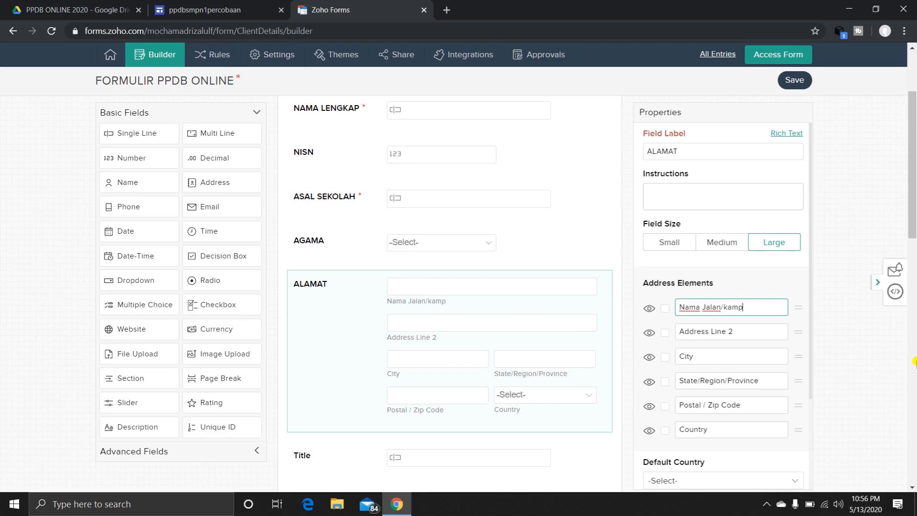
pyautogui.write('ung/')
pyautogui.write('du')
pyautogui.write('usun')
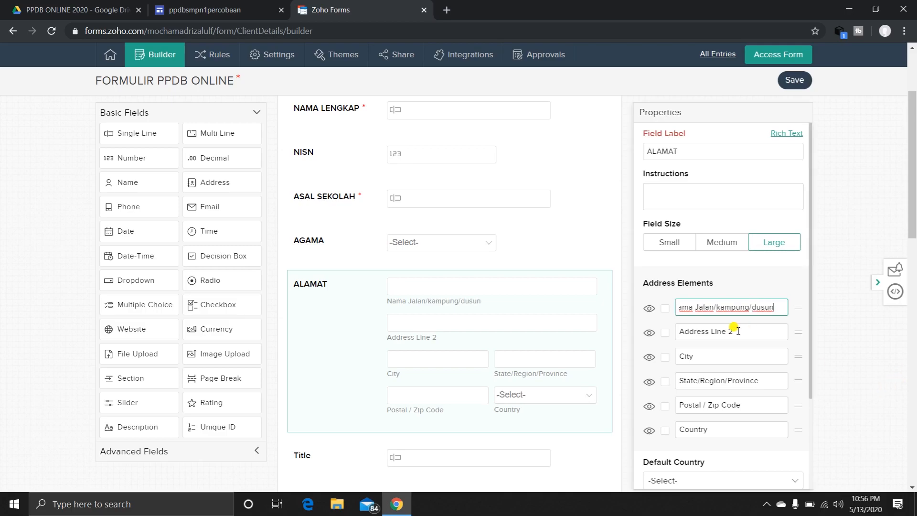
# Rename the Address Line 2 element of the ALAMAT field to "contoh : RT 01 RW 04".
pyautogui.moveTo(736, 331); pyautogui.dragTo(683, 330)
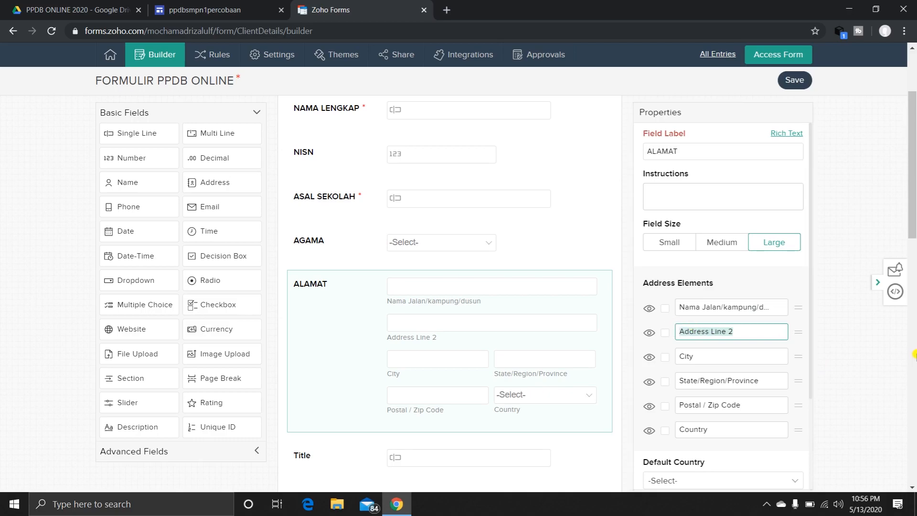
pyautogui.write('con')
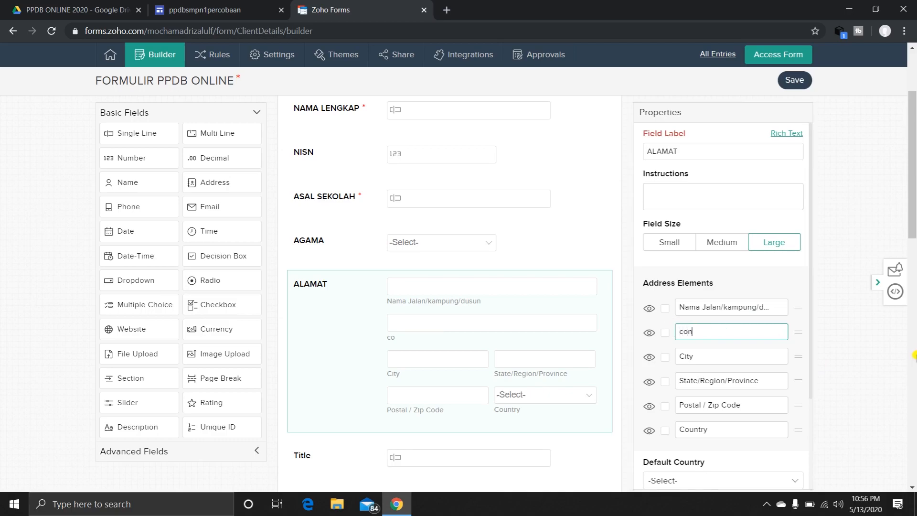
pyautogui.write('toh : RT 01 RW 04')
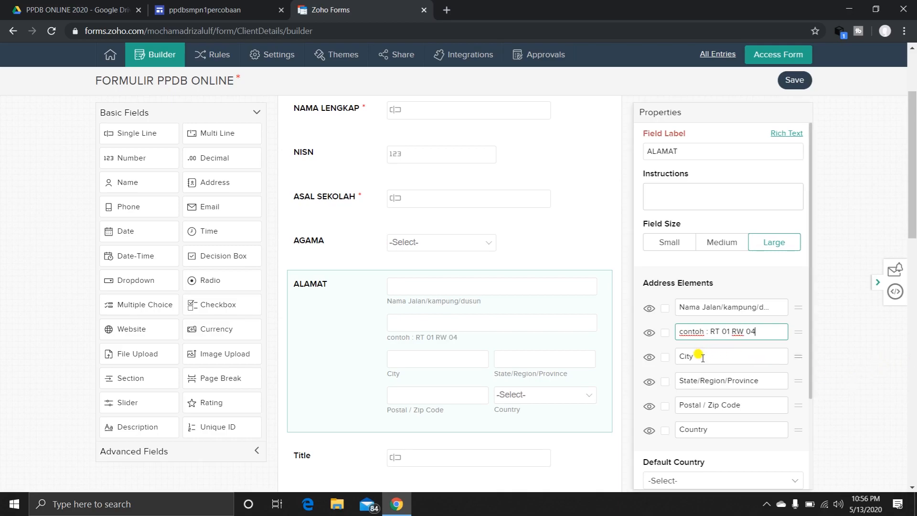
# Rename the City element of the ALAMAT field to "Contoh: Kecamatan Sindangjaya".
pyautogui.click(681, 353)
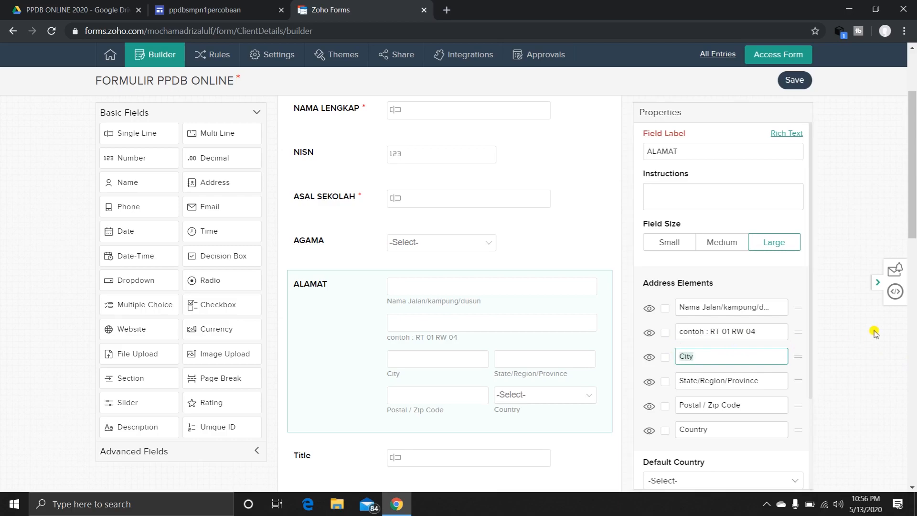
pyautogui.write('Contoh: Kecamatan')
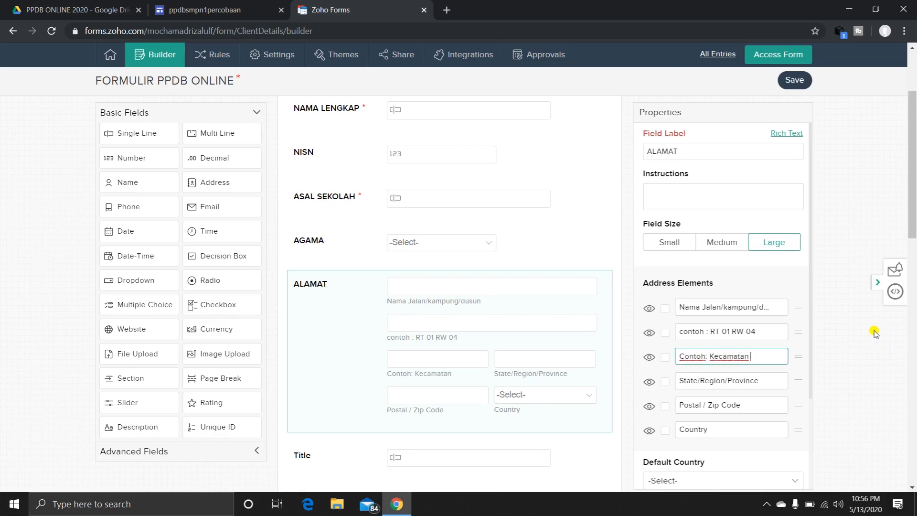
pyautogui.write(' Sindangjaya')
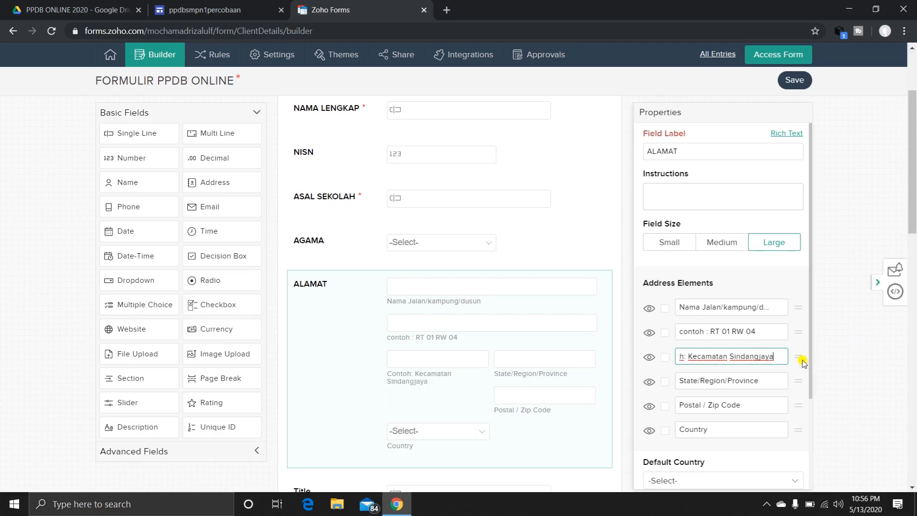
# Rename the State/Region/Province element of the ALAMAT field to "Contoh: Kabupaten Tangerang".
pyautogui.moveTo(767, 381); pyautogui.dragTo(668, 379)
pyautogui.write('Ka')
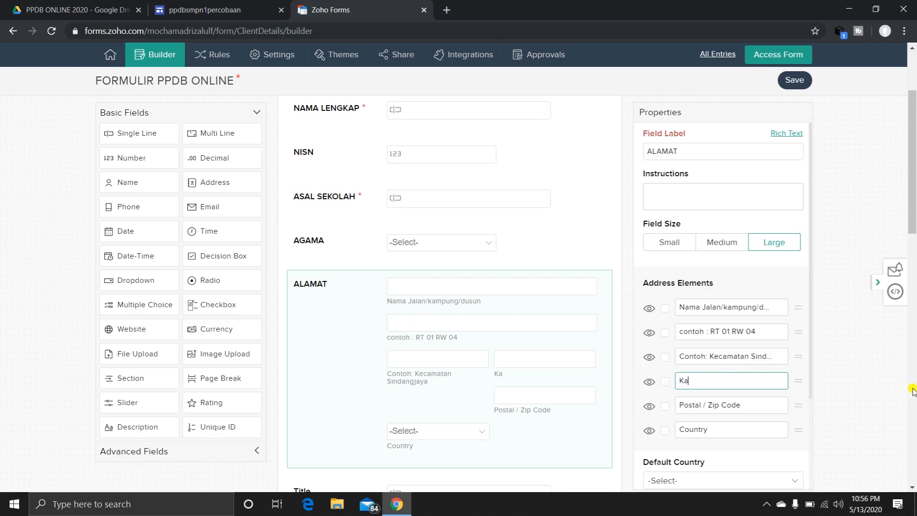
pyautogui.press('BackSpace')
pyautogui.write('Contoh :')
pyautogui.press('BackSpace')
pyautogui.press('BackSpace')
pyautogui.write(': Kabupaten Tangerang')
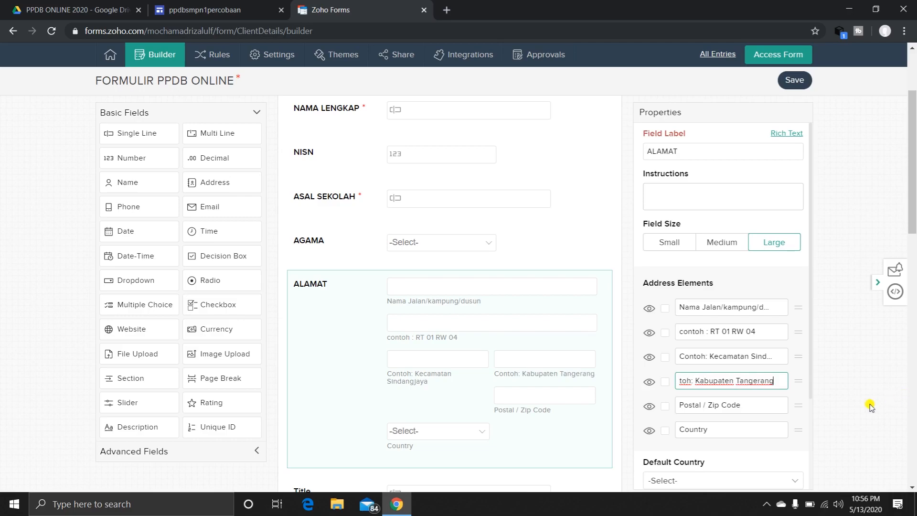
# Rename the Postal / Zip Code element of the ALAMAT field to "Contoh: Provinsi Banten".
pyautogui.moveTo(748, 405); pyautogui.dragTo(677, 407)
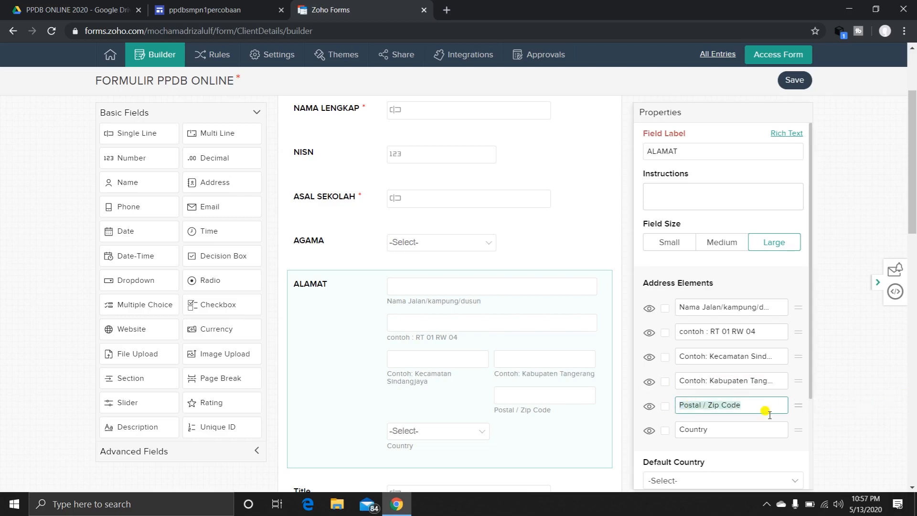
pyautogui.write('Cont')
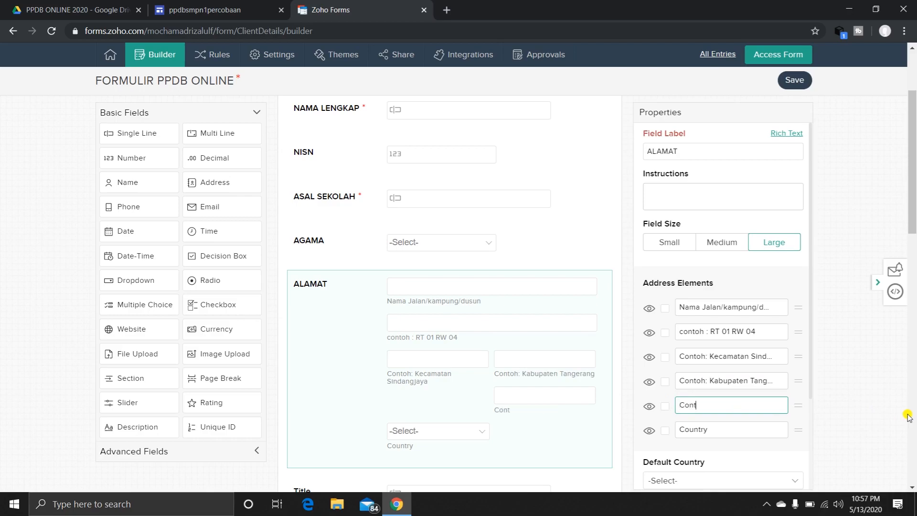
pyautogui.write('oh: Provinsi Banten')
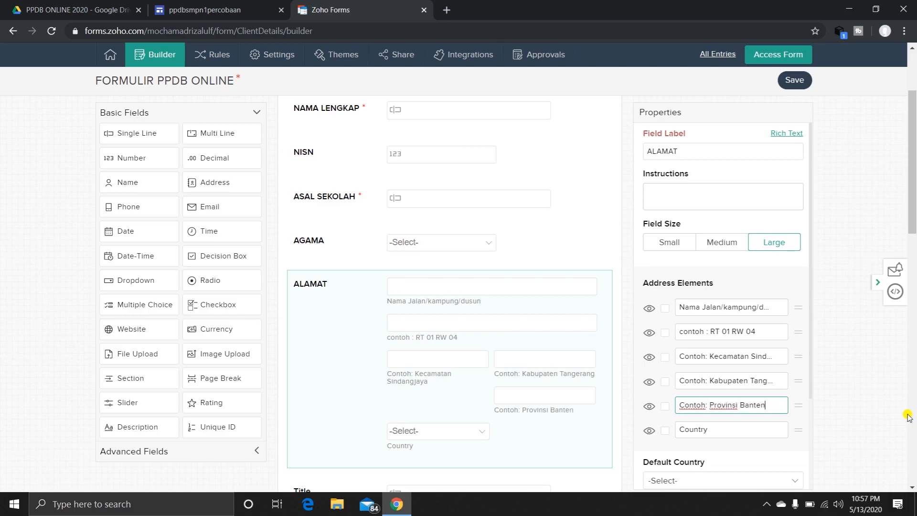
# Mark the Country element of the ALAMAT field as required and hide it from the form.
pyautogui.scroll(-2, 736, 425)
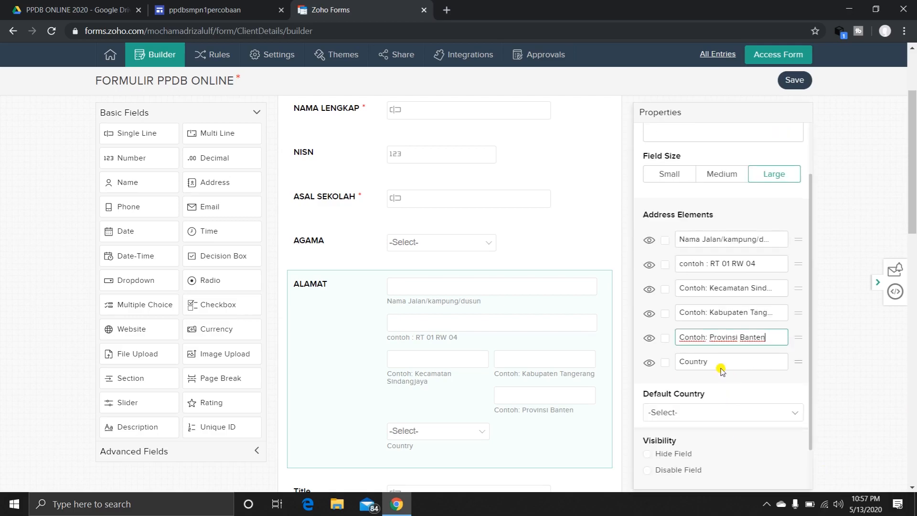
pyautogui.click(664, 364)
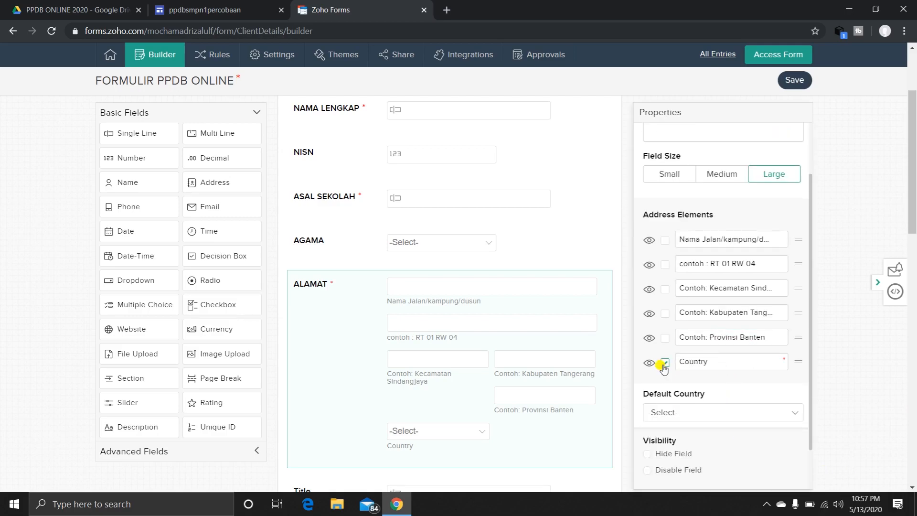
pyautogui.click(650, 364)
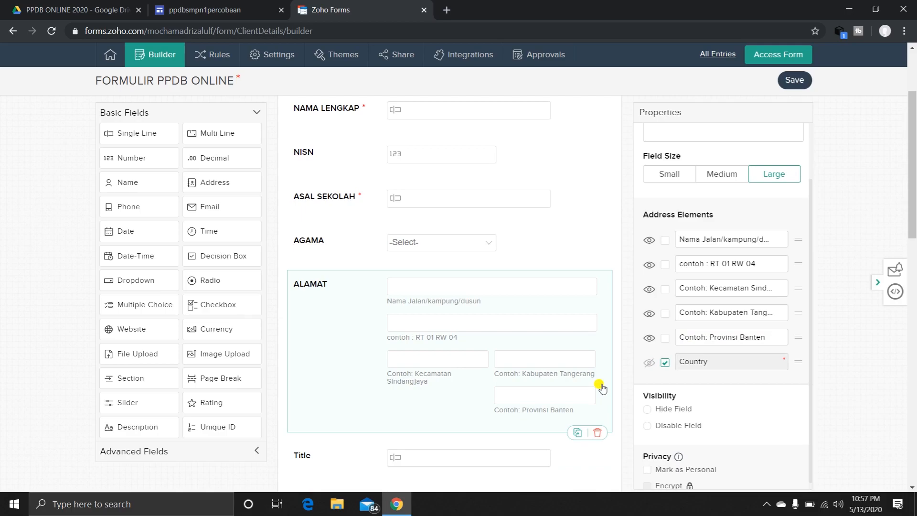
pyautogui.scroll(-1, 578, 397)
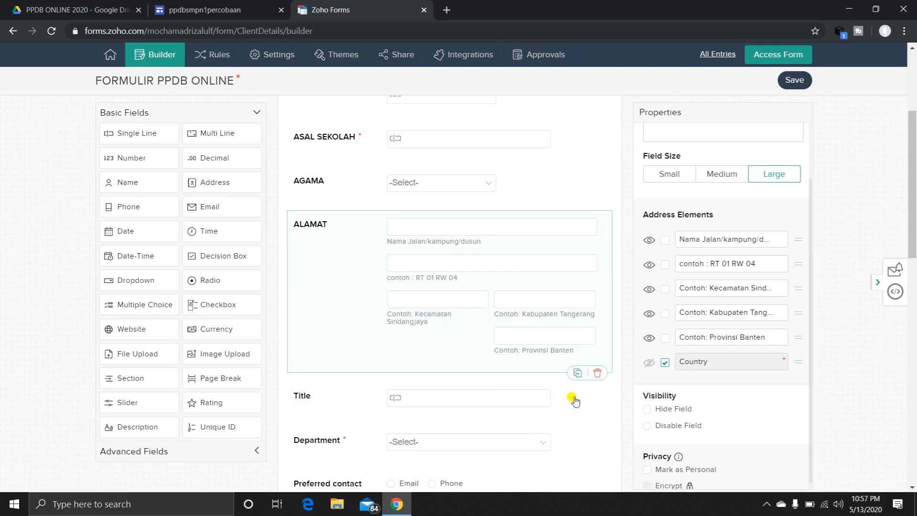
pyautogui.click(541, 346)
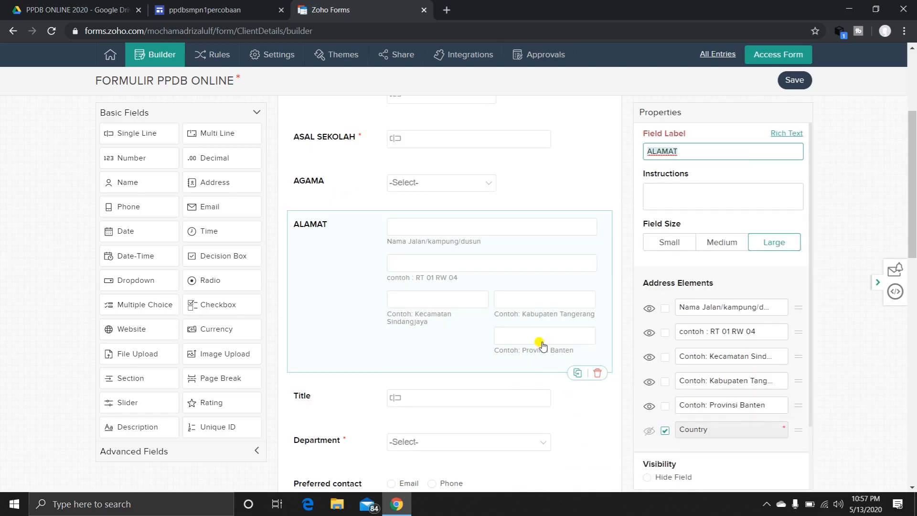
# Add a Number field between ALAMAT and Title and label it "LONGITUDE".
pyautogui.scroll(-2, 541, 346)
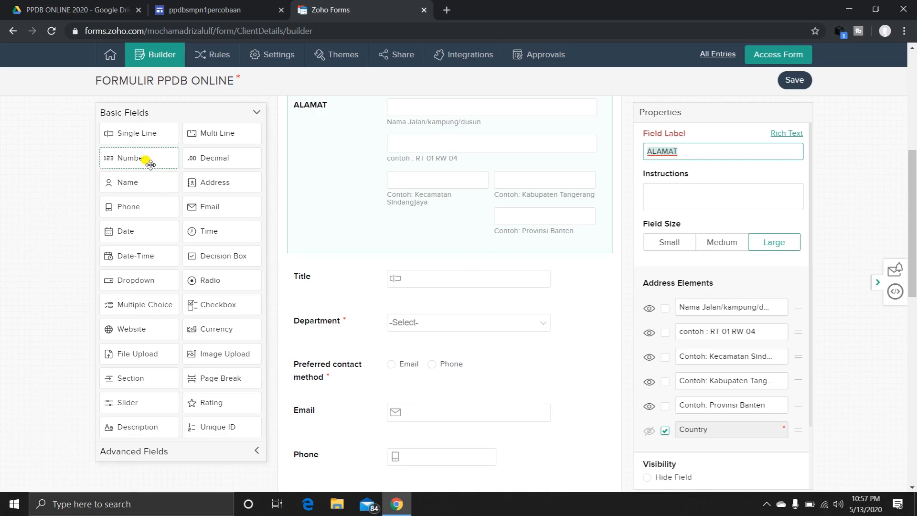
pyautogui.moveTo(149, 159); pyautogui.dragTo(351, 285)
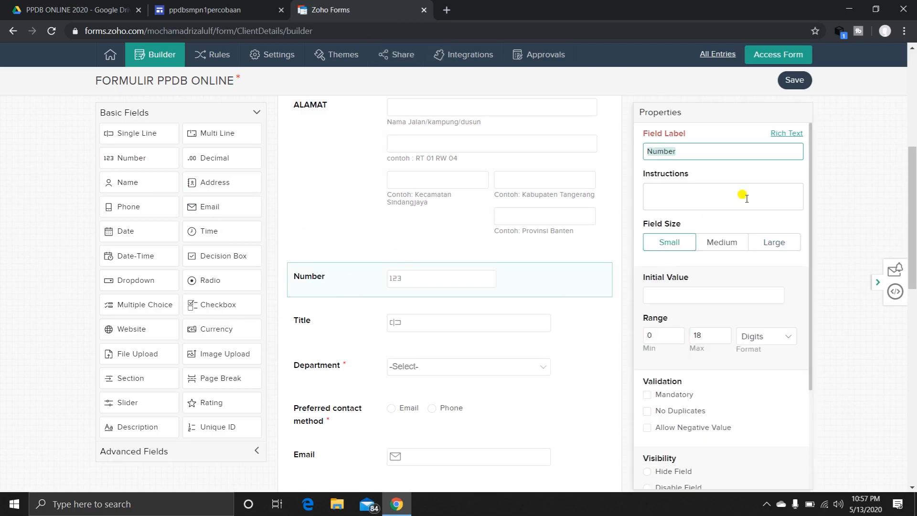
pyautogui.write('LONGITUDE')
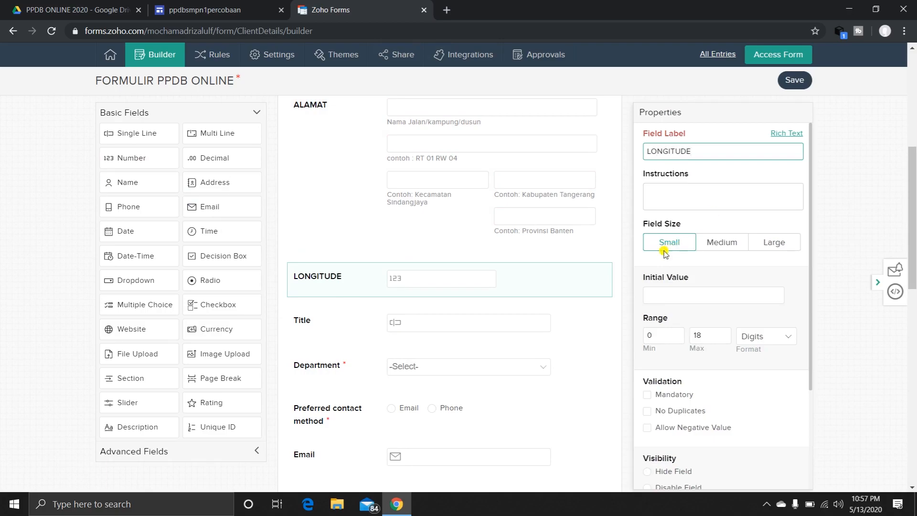
# Duplicate the LONGITUDE field and label the copy "LATITUDE".
pyautogui.moveTo(571, 287)
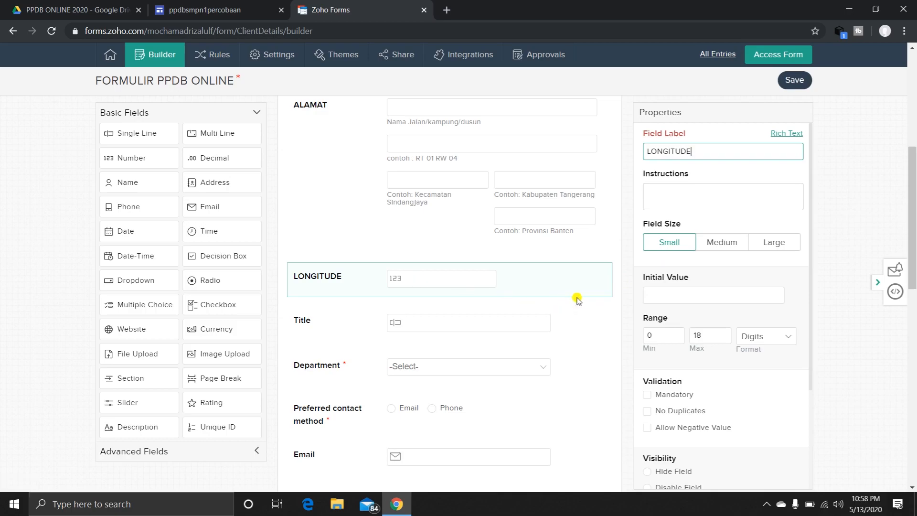
pyautogui.click(576, 298)
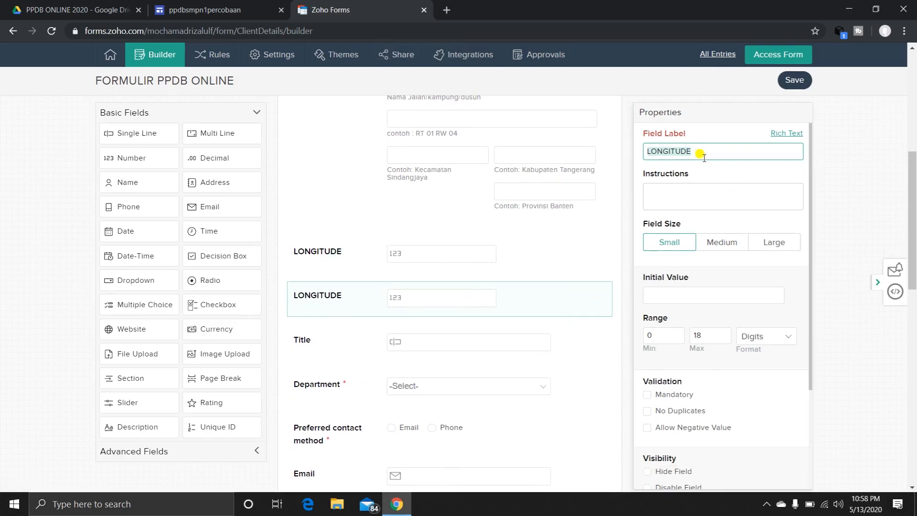
pyautogui.write('LATI')
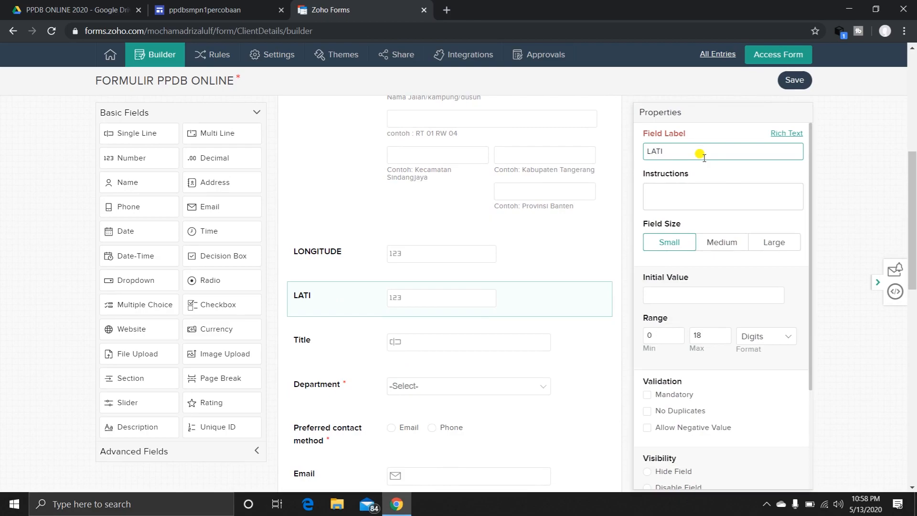
pyautogui.write('TUDE')
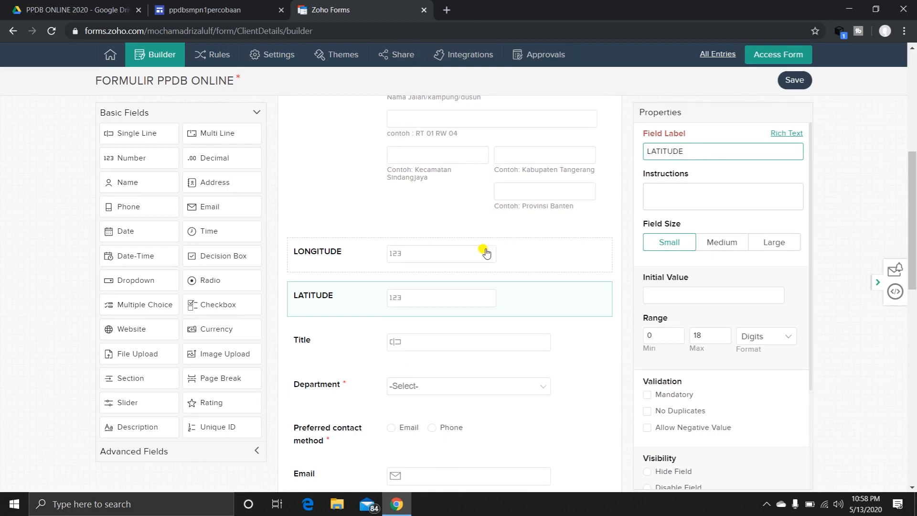
# Insert a page break between the LATITUDE and Title fields.
pyautogui.scroll(3, 485, 252)
pyautogui.scroll(-5, 486, 252)
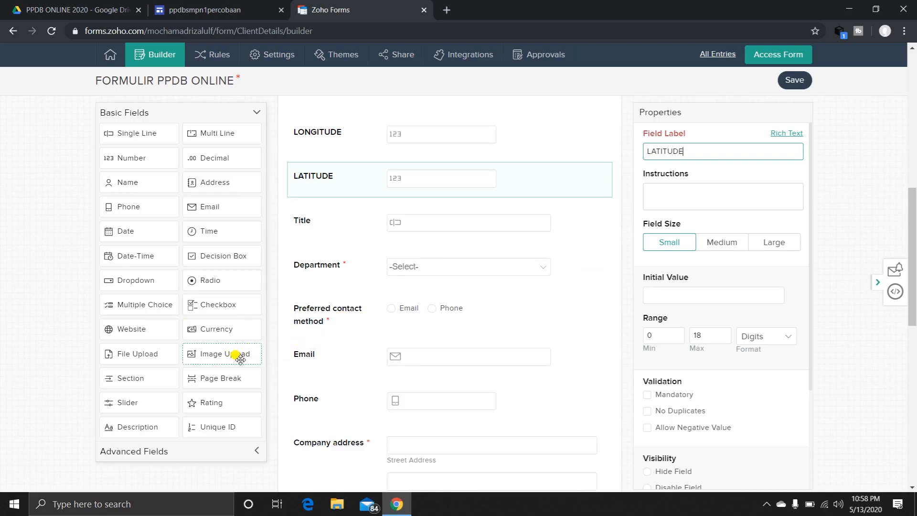
pyautogui.scroll(10, 379, 320)
pyautogui.scroll(-6, 379, 320)
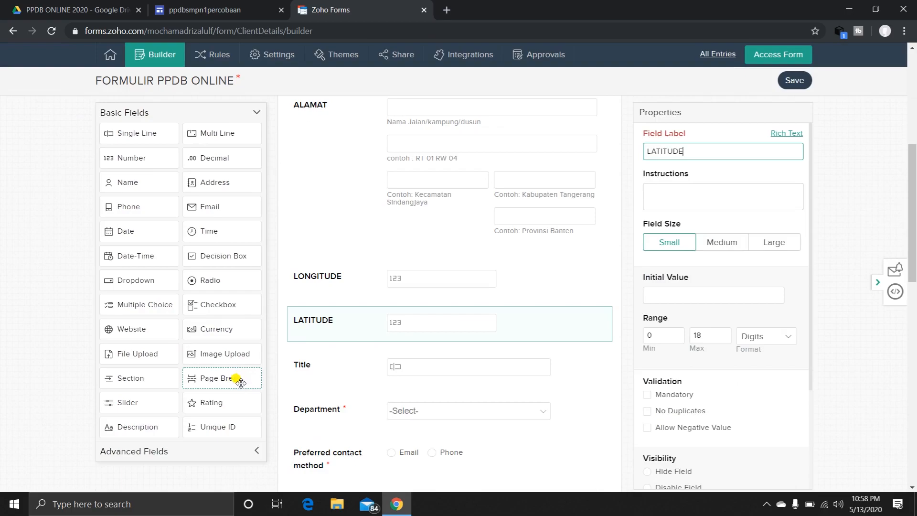
pyautogui.moveTo(243, 382); pyautogui.dragTo(339, 371)
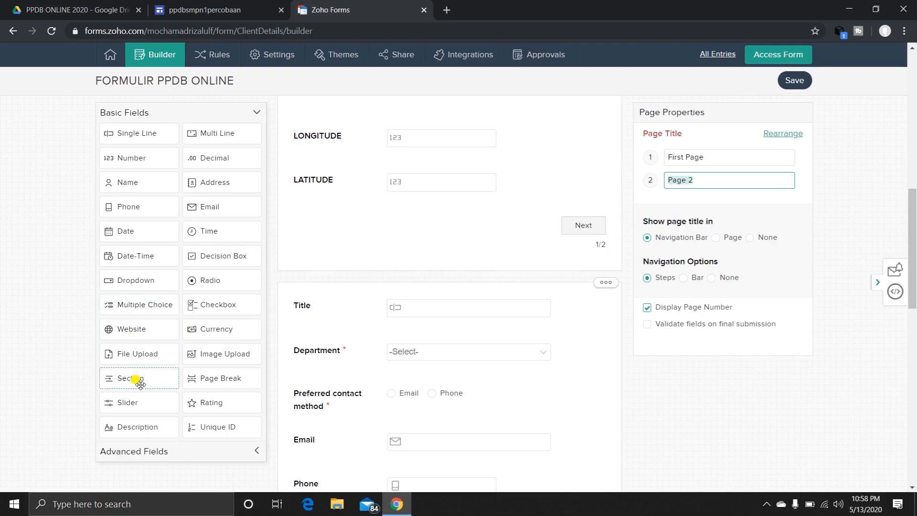
# Add a Section above the Title field on the second page and label it "DATA ORANG TUA/WALI".
pyautogui.moveTo(141, 382); pyautogui.dragTo(342, 317)
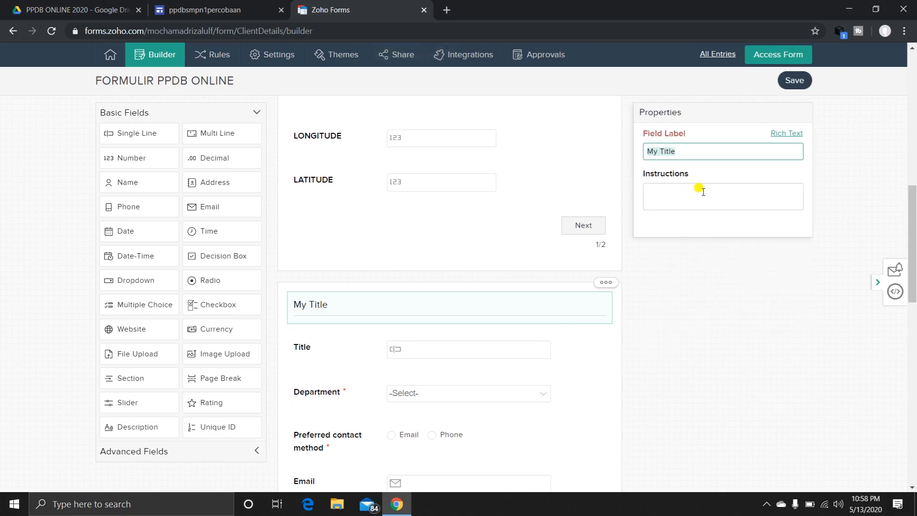
pyautogui.write('DATA ORANG TUA/WALI')
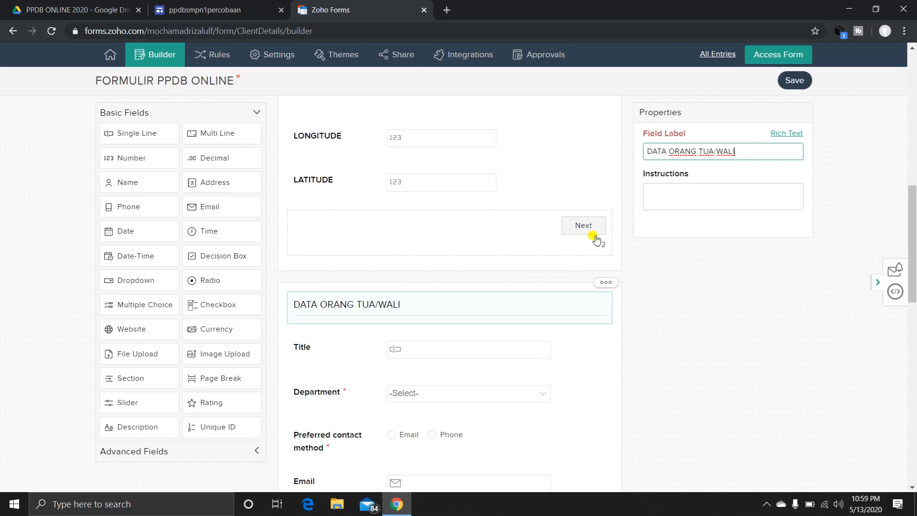
# Rename the Title field under DATA ORANG TUA/WALI to "NAMA LENGKAP AYAH".
pyautogui.scroll(-1, 301, 352)
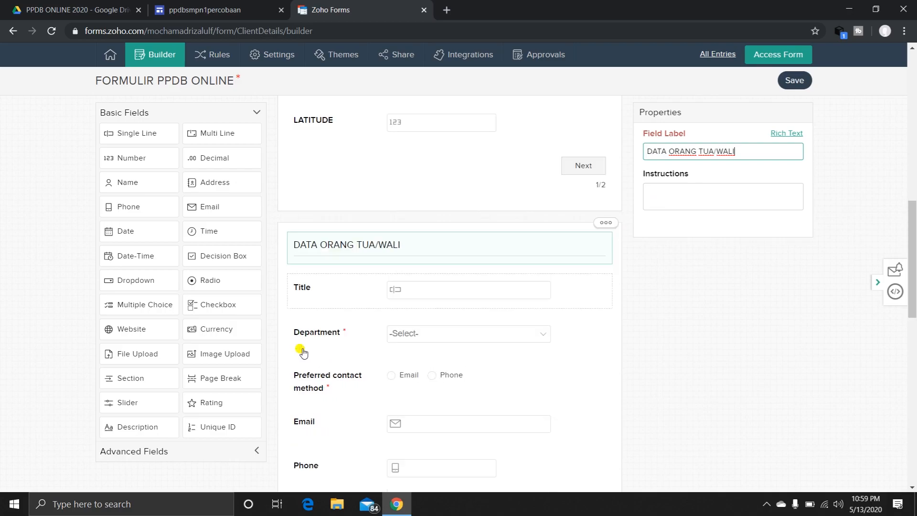
pyautogui.click(316, 296)
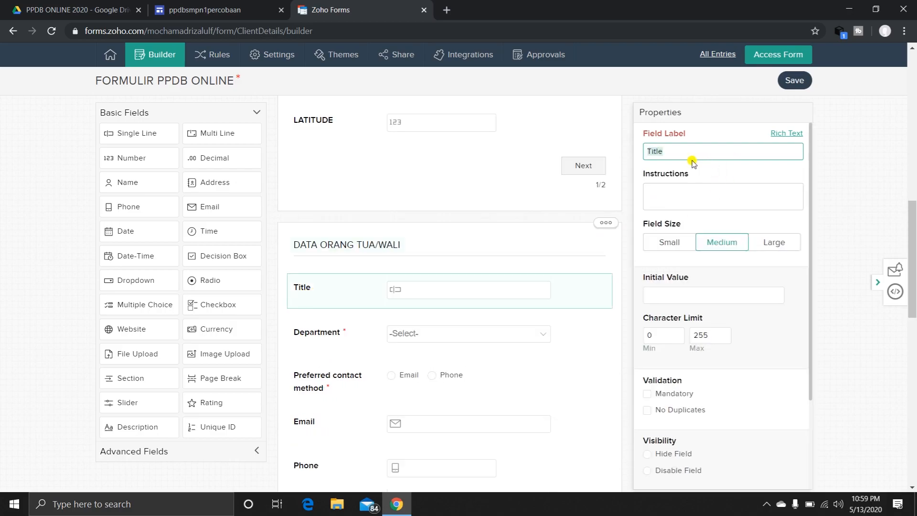
pyautogui.write('NAMA LENGKAP')
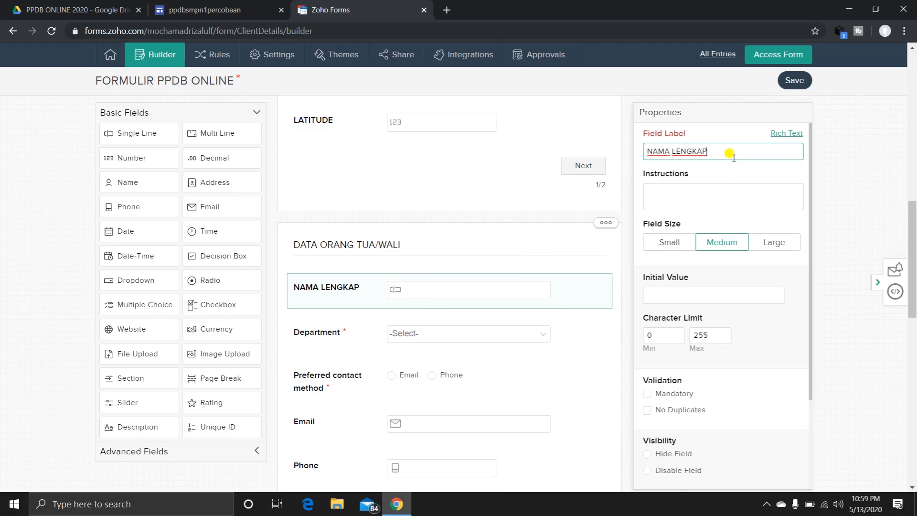
pyautogui.write('H')
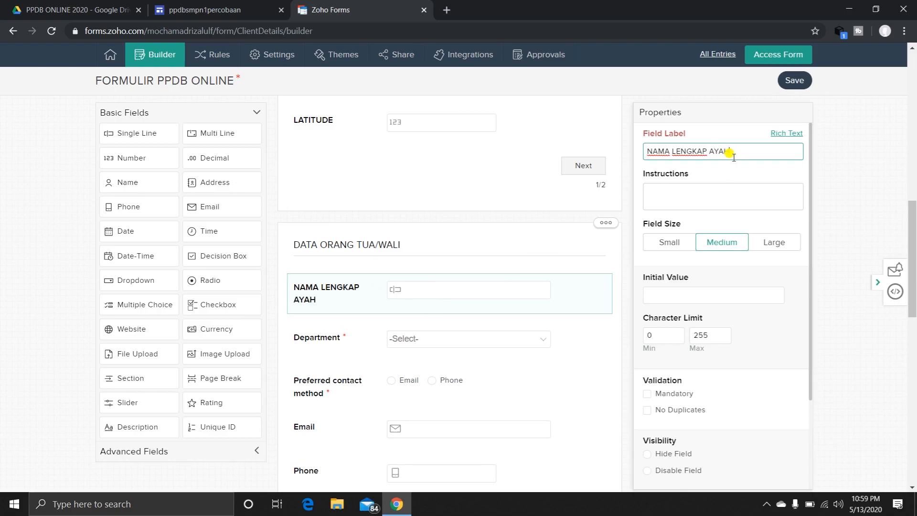
# Add a Single Line field between NAMA LENGKAP AYAH and Department and label it "PEKERJAAN".
pyautogui.click(348, 342)
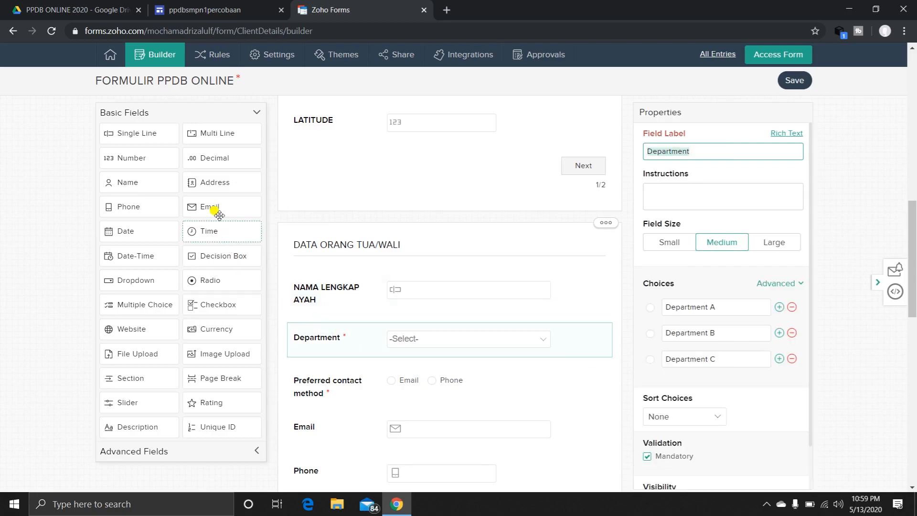
pyautogui.moveTo(131, 132); pyautogui.dragTo(329, 340)
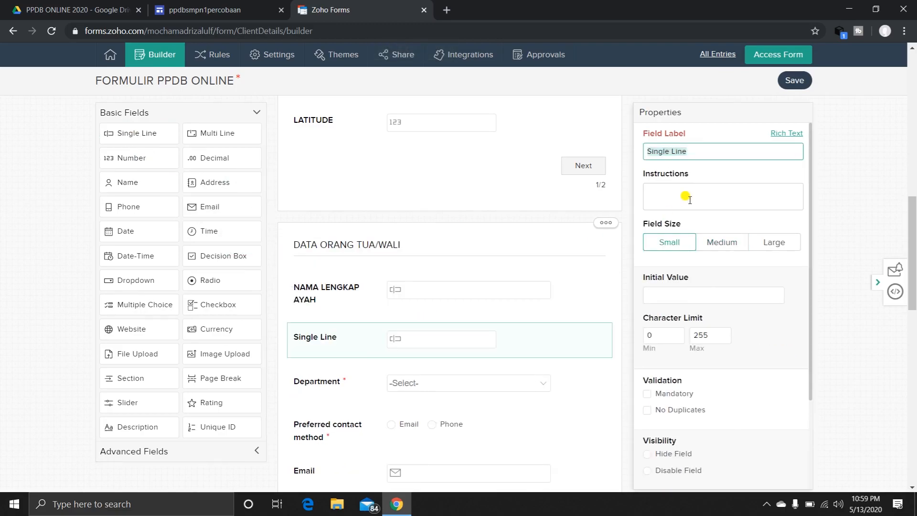
pyautogui.write('PEKERJAAN')
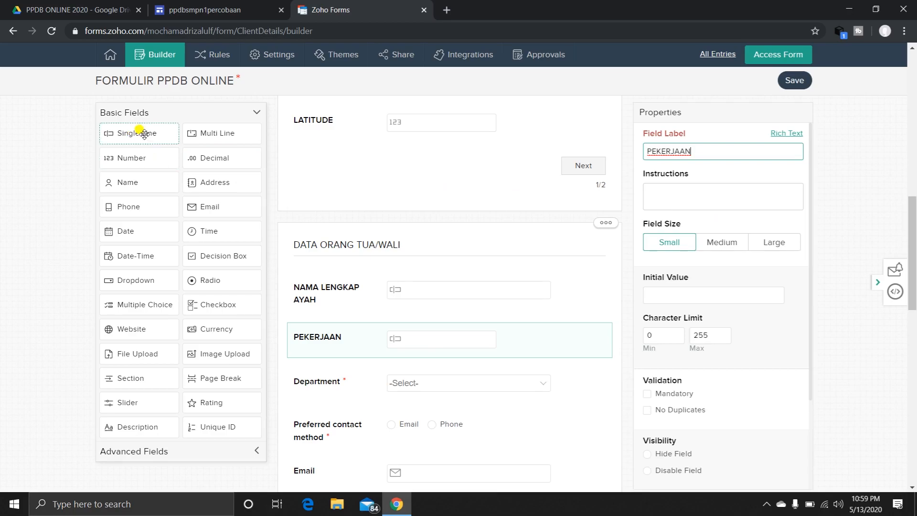
# Add a Single Line field between PEKERJAAN and Department and label it "PENGHASILAN PERBULAN".
pyautogui.moveTo(143, 134); pyautogui.dragTo(351, 378)
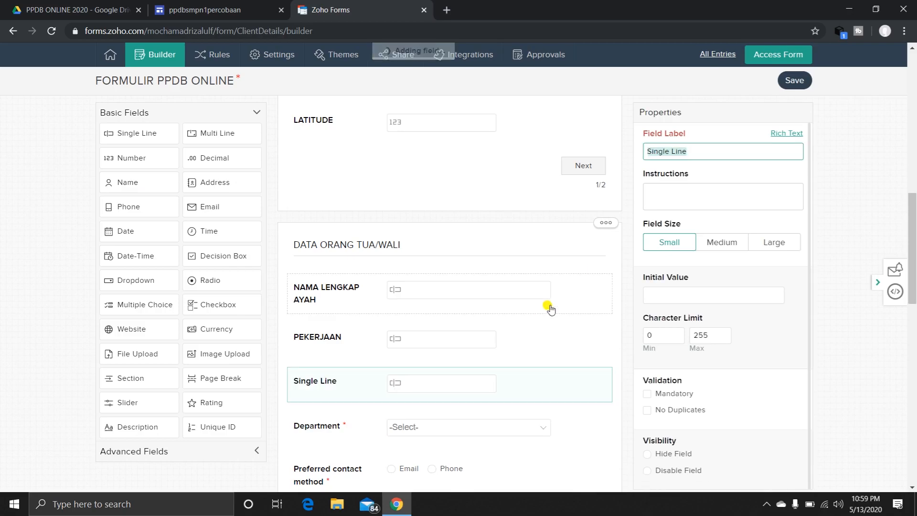
pyautogui.write('PE')
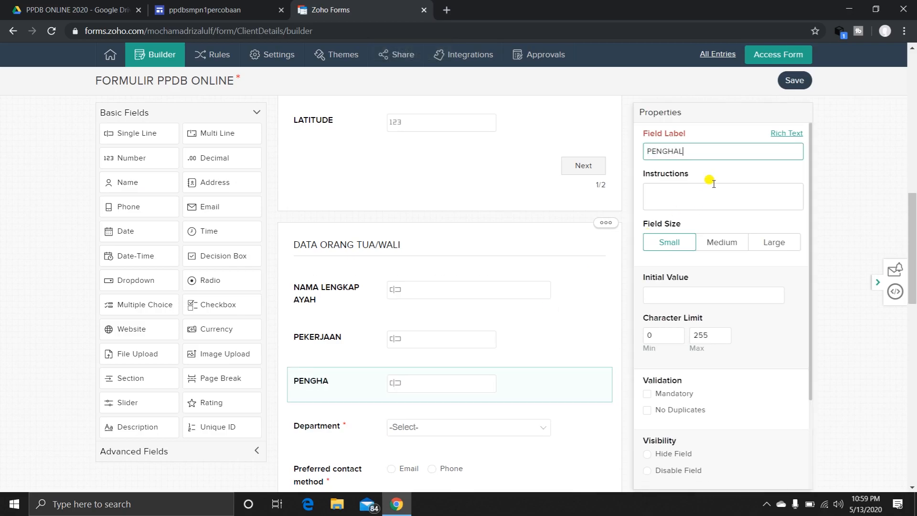
pyautogui.write('NGHASILAN PERBULAN')
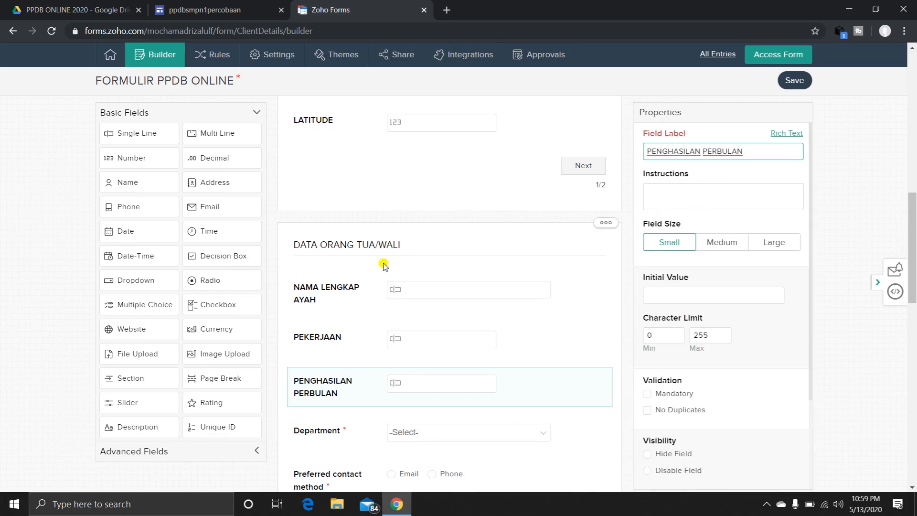
# Add a Single Line field between PENGHASILAN PERBULAN and Department and label it "NAMA LENGKAP IBU".
pyautogui.scroll(-2, 384, 266)
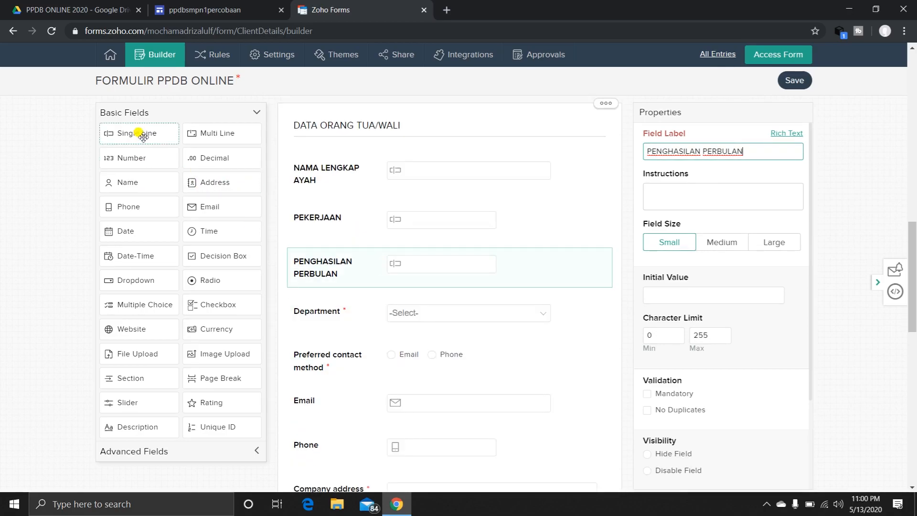
pyautogui.moveTo(144, 137); pyautogui.dragTo(350, 325)
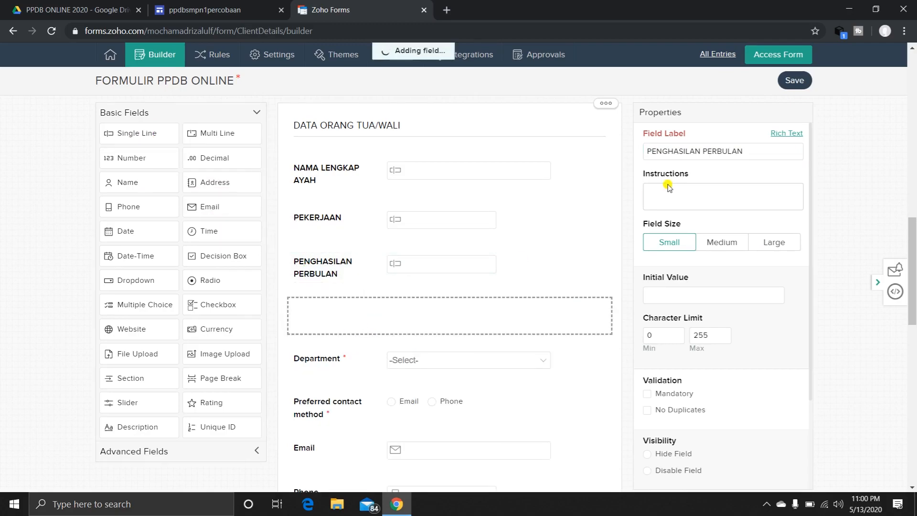
pyautogui.write('NAMA L')
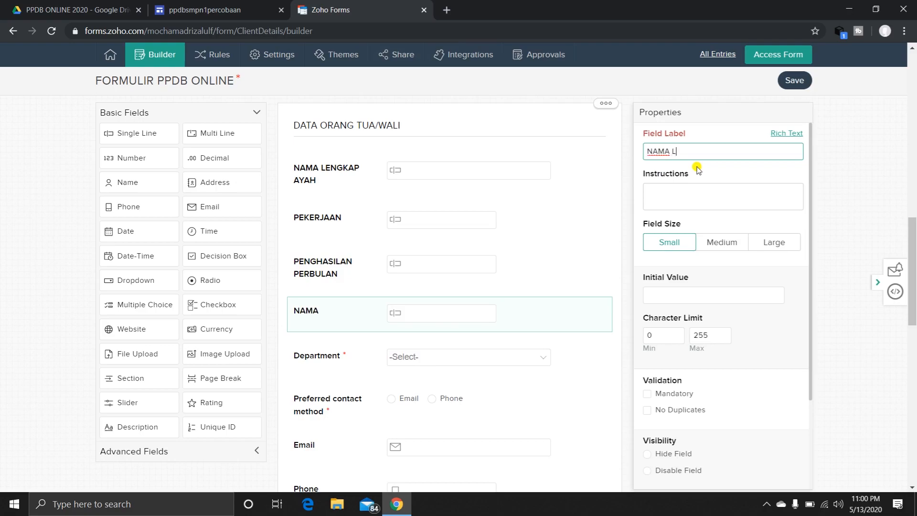
pyautogui.write('ENGKAP IBU')
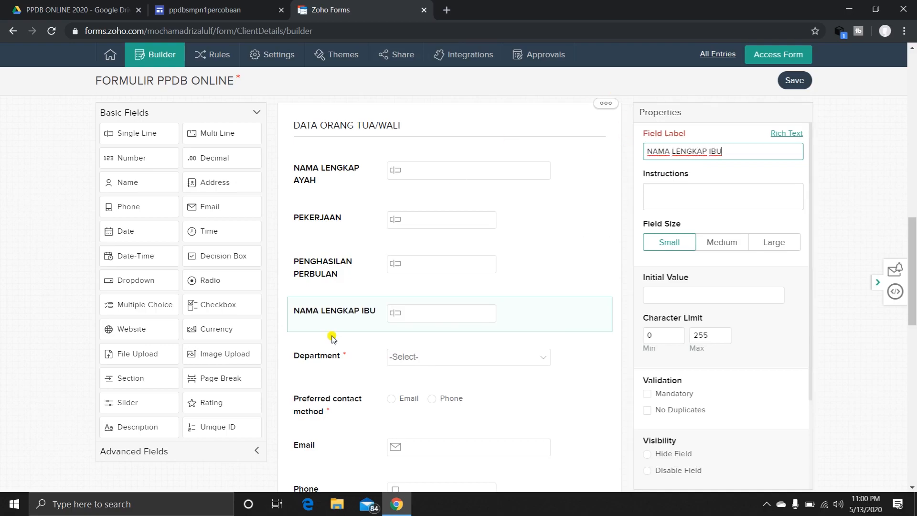
# Duplicate the PEKERJAAN and PENGHASILAN PERBULAN fields and move the copies, in that order, below NAMA LENGKAP IBU.
pyautogui.click(328, 222)
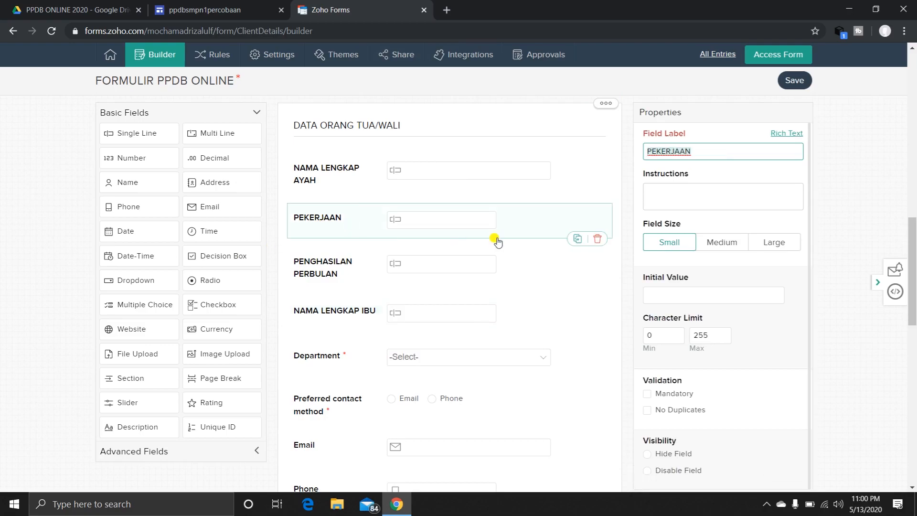
pyautogui.click(577, 239)
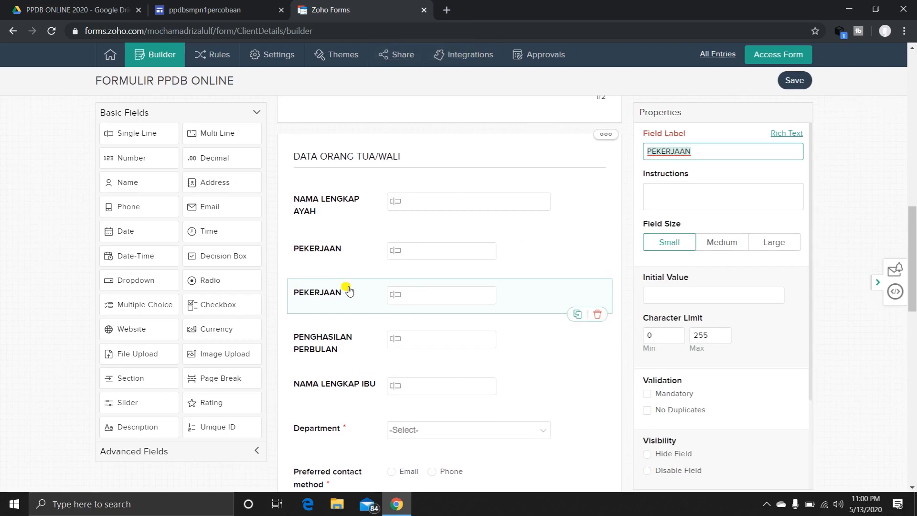
pyautogui.moveTo(340, 296); pyautogui.dragTo(349, 369)
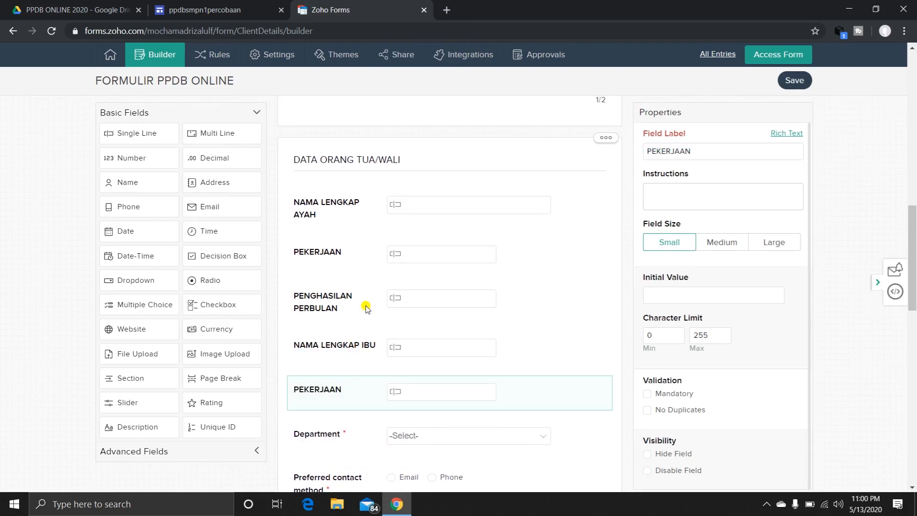
pyautogui.click(337, 299)
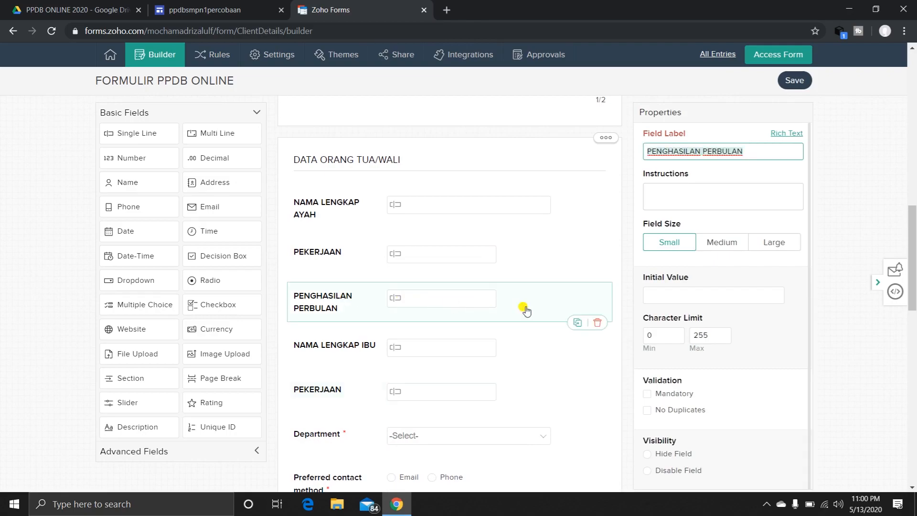
pyautogui.click(576, 324)
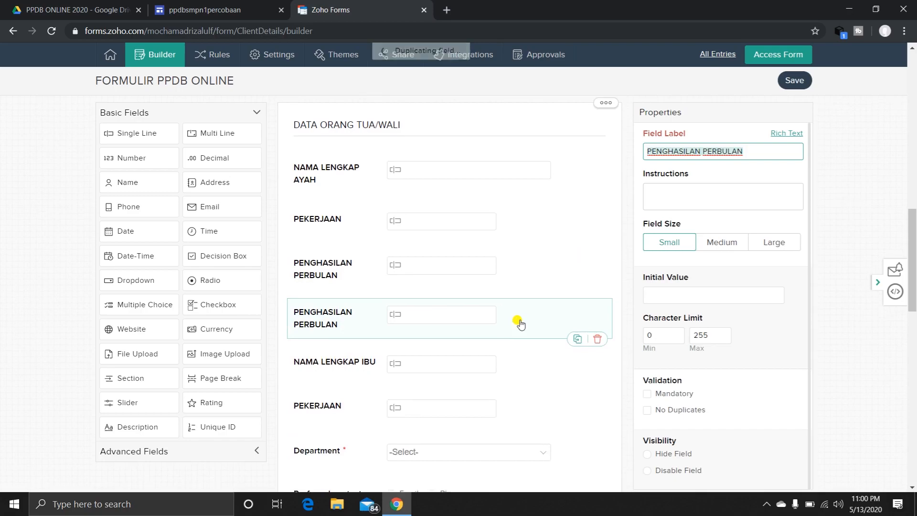
pyautogui.moveTo(327, 299); pyautogui.dragTo(329, 381)
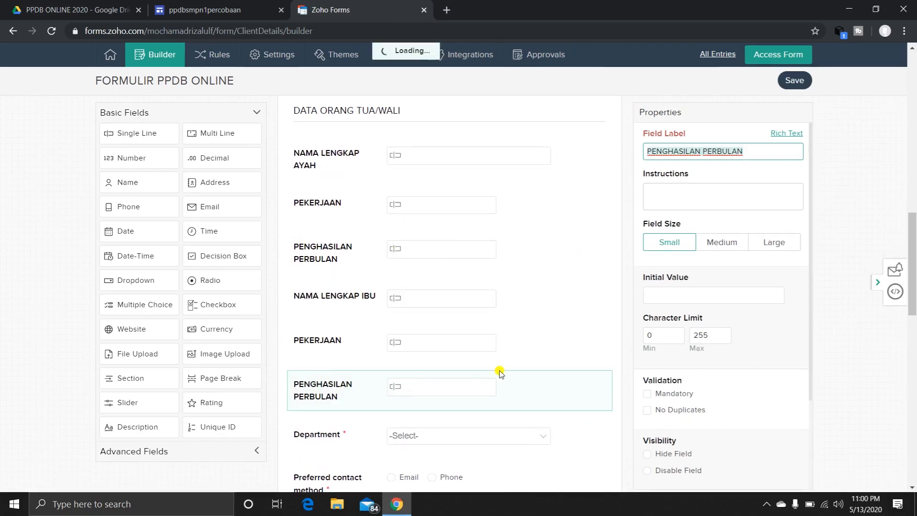
# Duplicate the NAMA LENGKAP IBU field, move the copy directly above Department, and rename it "NAMA LENGKAP WALI".
pyautogui.scroll(-2, 515, 371)
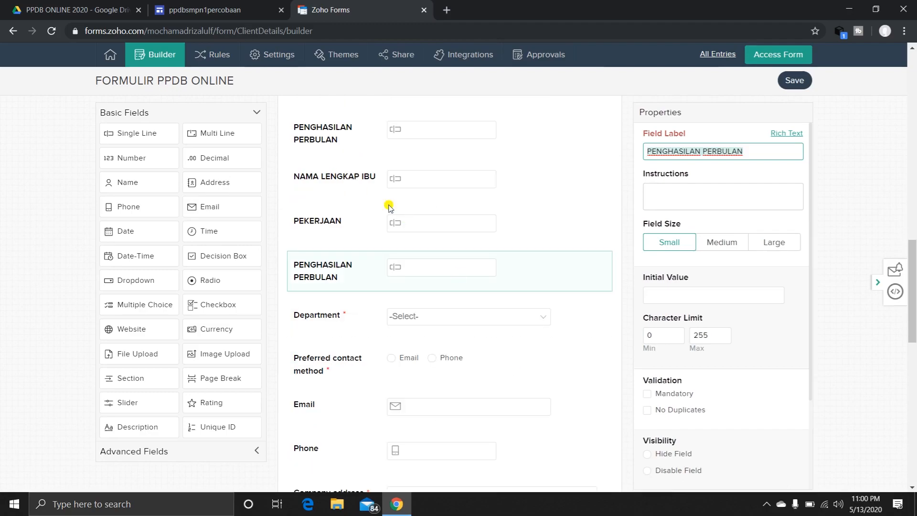
pyautogui.click(354, 186)
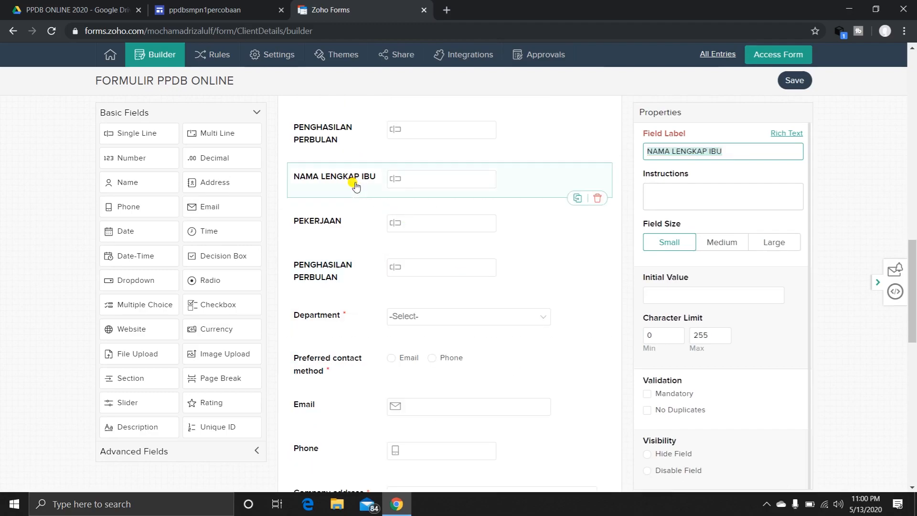
pyautogui.click(576, 199)
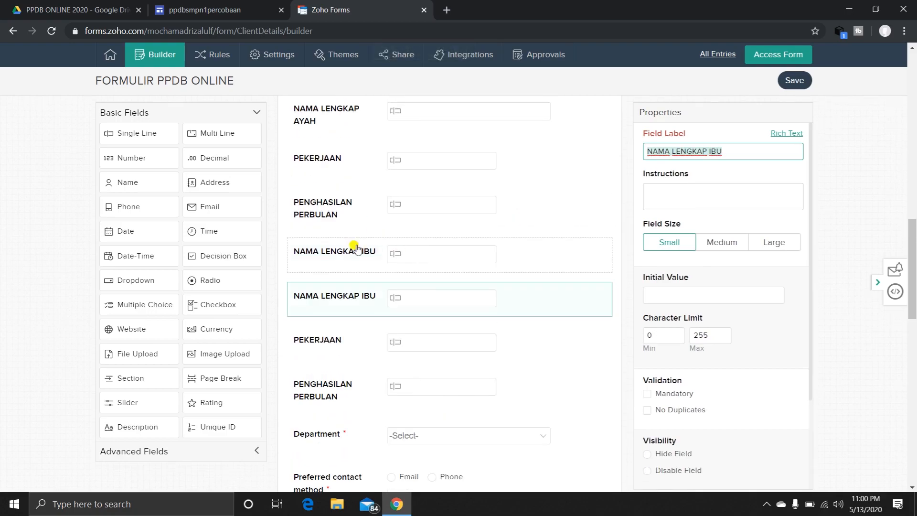
pyautogui.moveTo(339, 297); pyautogui.dragTo(356, 388)
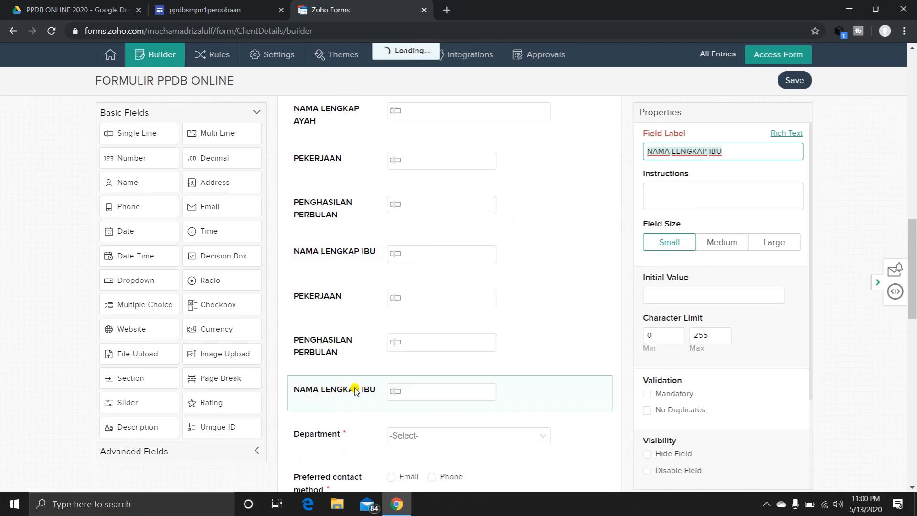
pyautogui.click(735, 151)
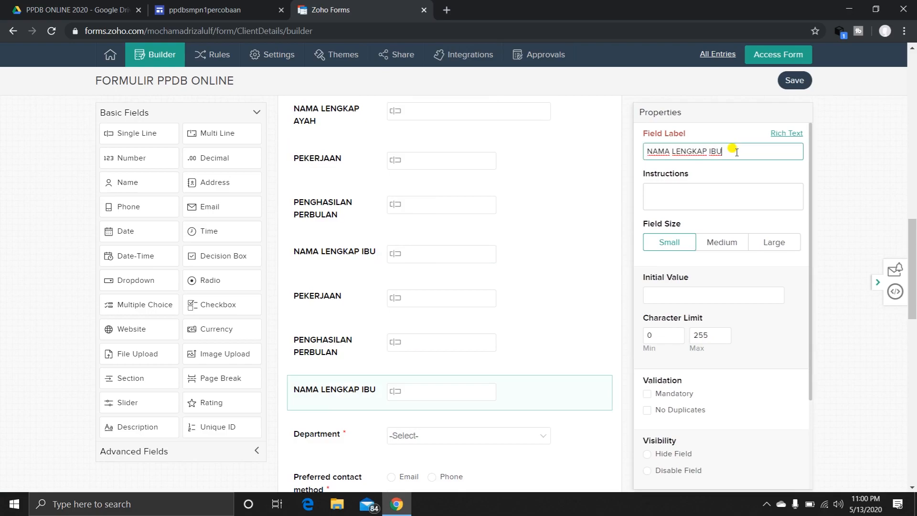
pyautogui.write('WALI')
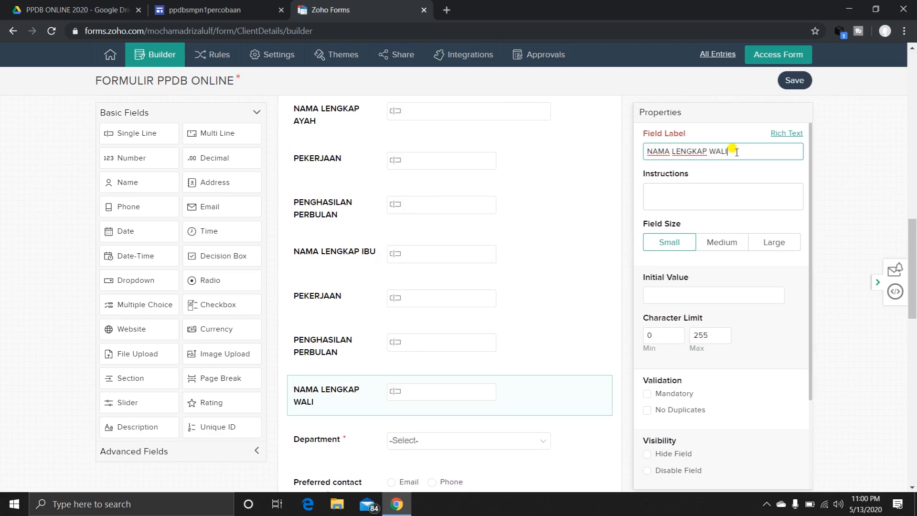
# Duplicate the mother's PEKERJAAN and PENGHASILAN PERBULAN fields and move the copies, in that order, below NAMA LENGKAP WALI.
pyautogui.scroll(-1, 382, 311)
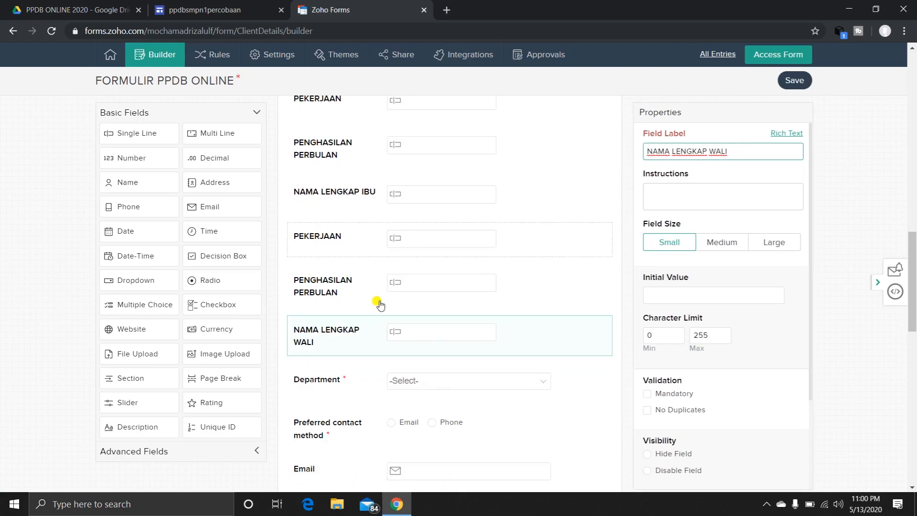
pyautogui.click(324, 236)
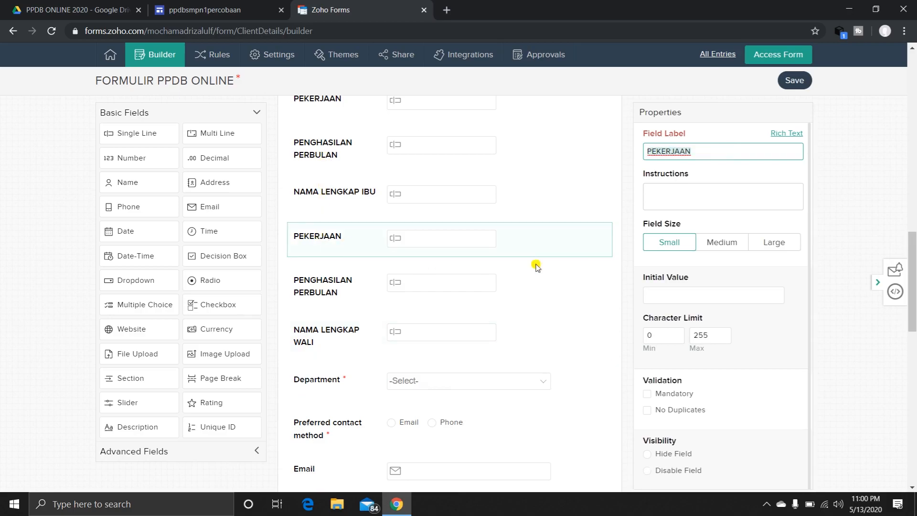
pyautogui.click(577, 256)
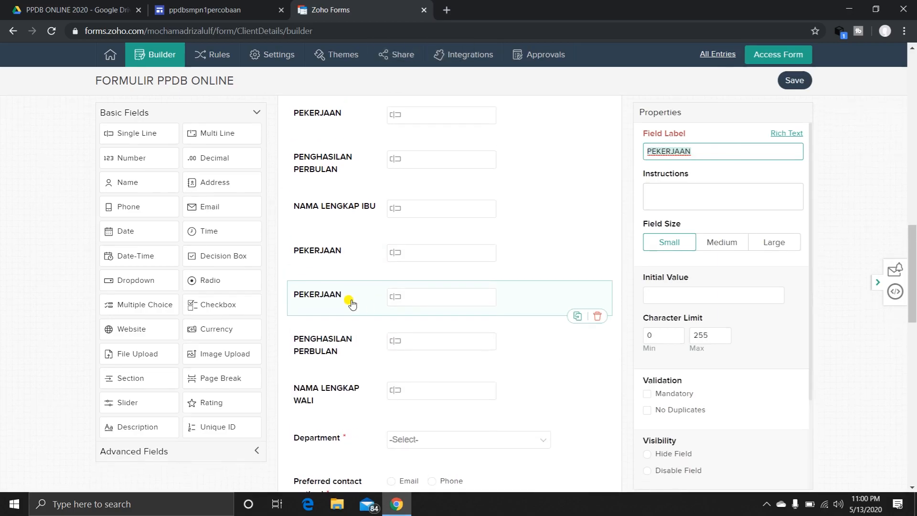
pyautogui.moveTo(349, 297); pyautogui.dragTo(347, 405)
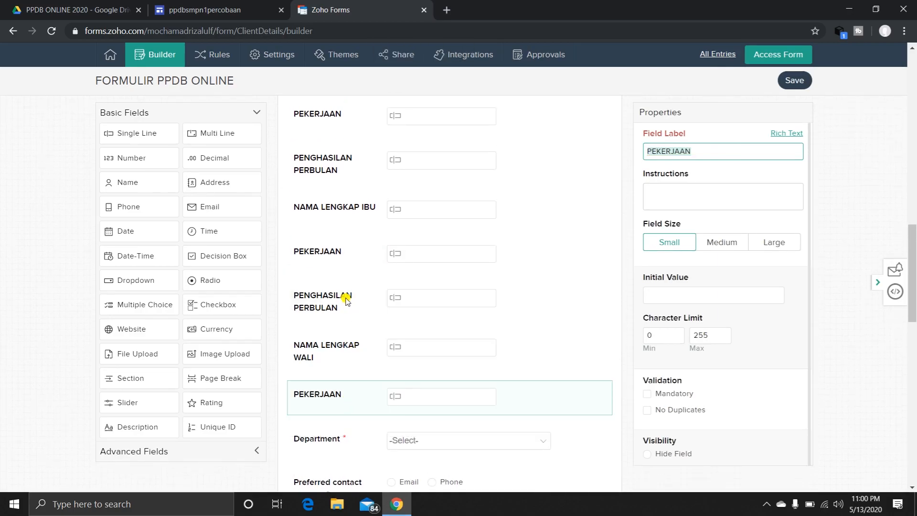
pyautogui.click(346, 300)
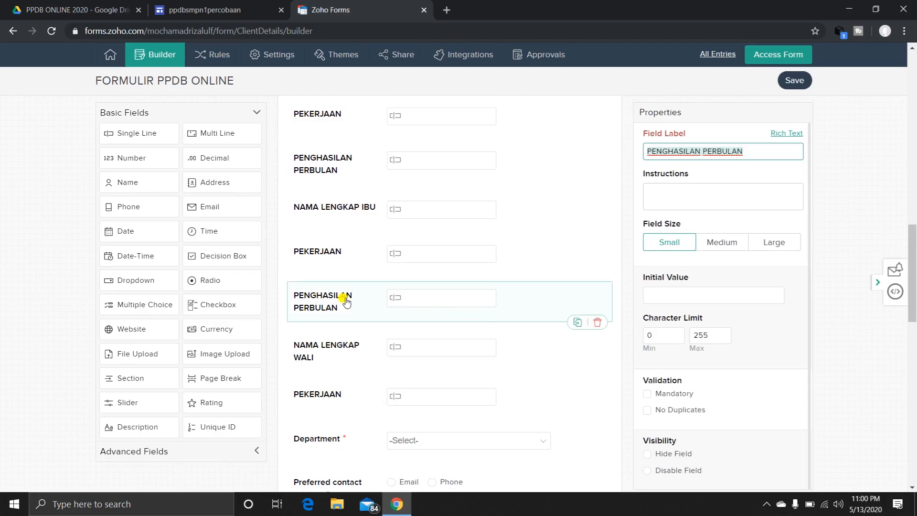
pyautogui.click(577, 322)
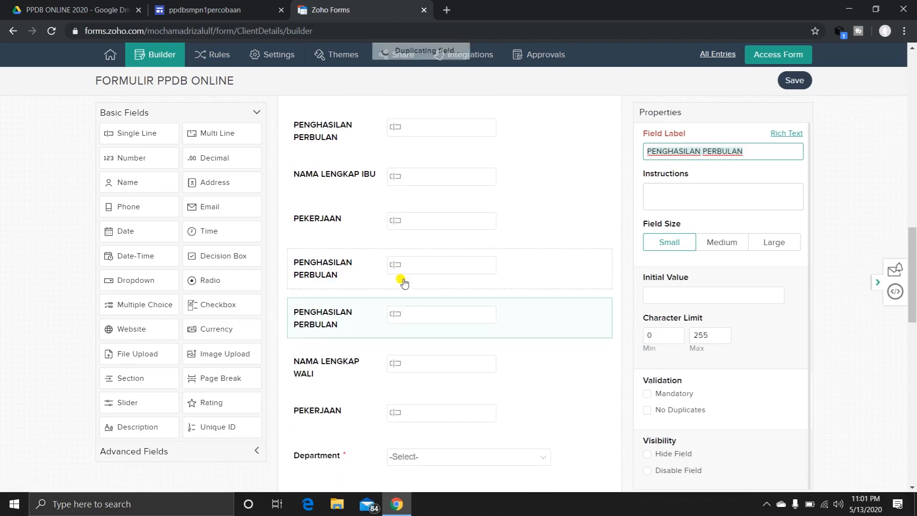
pyautogui.moveTo(324, 302); pyautogui.dragTo(328, 385)
# Insert a Page Break between the guardian's PENGHASILAN PERBULAN field and Department.
pyautogui.scroll(-3, 436, 352)
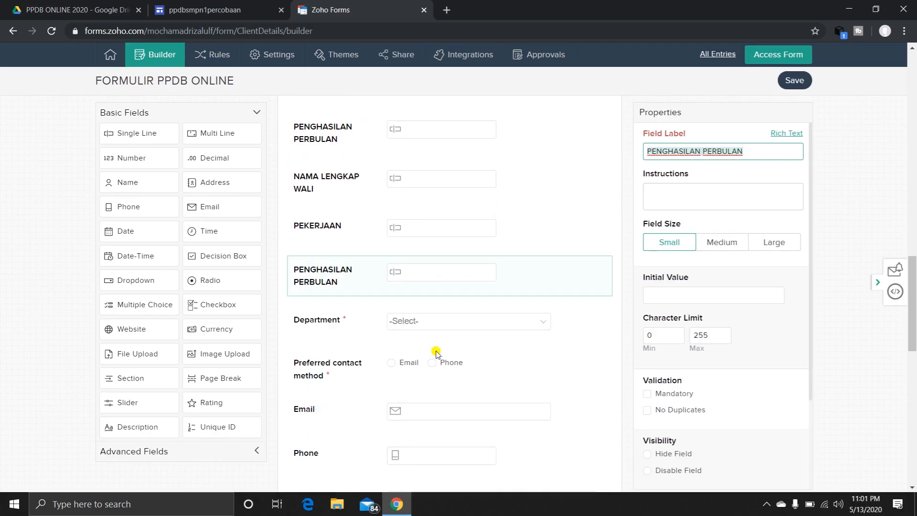
pyautogui.scroll(-1, 436, 353)
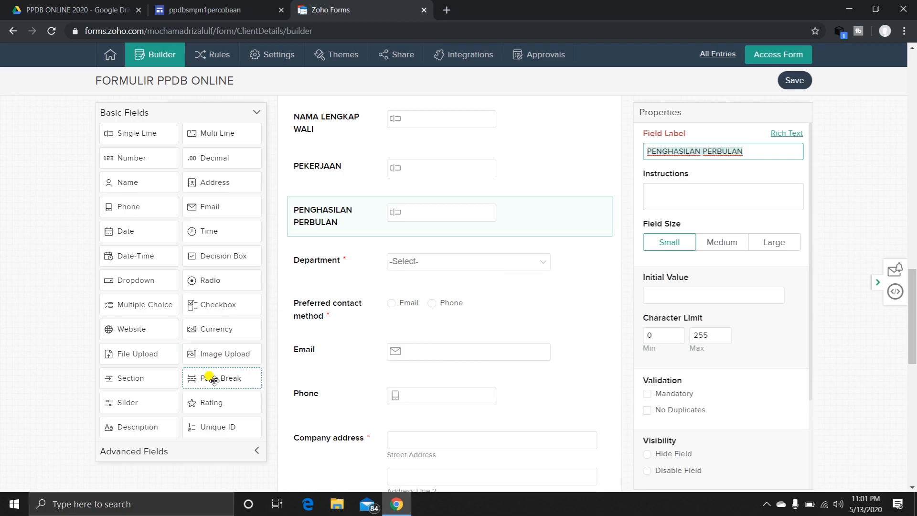
pyautogui.moveTo(213, 379); pyautogui.dragTo(339, 272)
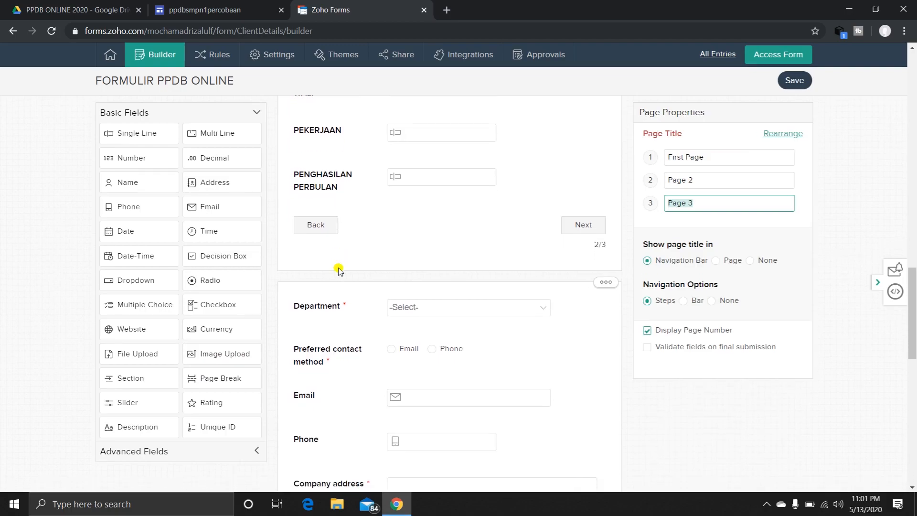
# Add a Section above Department at the start of the third page and label it "UPLOAD DOKUMEN".
pyautogui.scroll(-1, 339, 270)
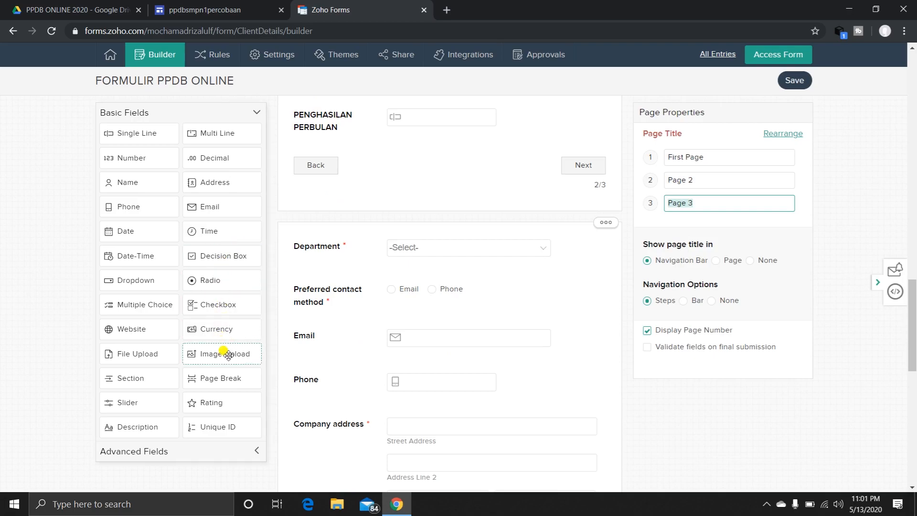
pyautogui.moveTo(225, 353)
pyautogui.mouseDown()
pyautogui.moveTo(280, 304)
pyautogui.moveTo(220, 338)
pyautogui.mouseUp()
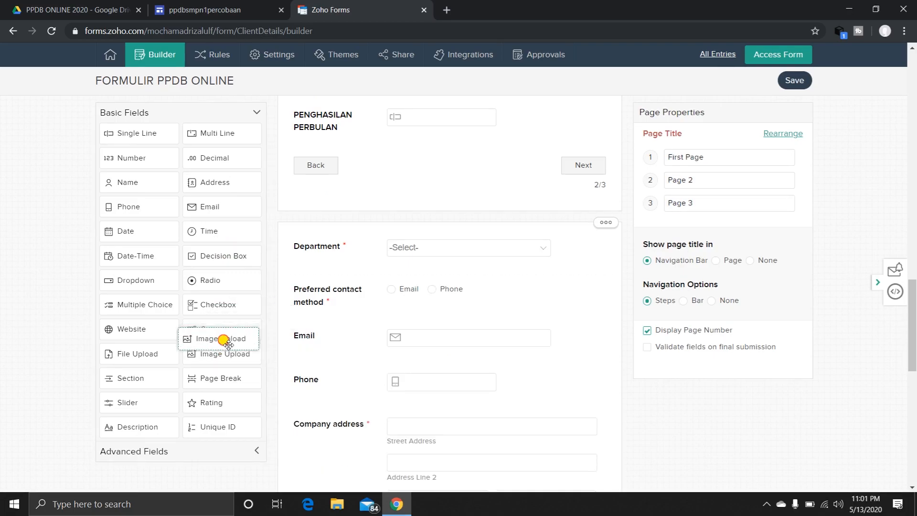
pyautogui.moveTo(137, 379); pyautogui.dragTo(330, 248)
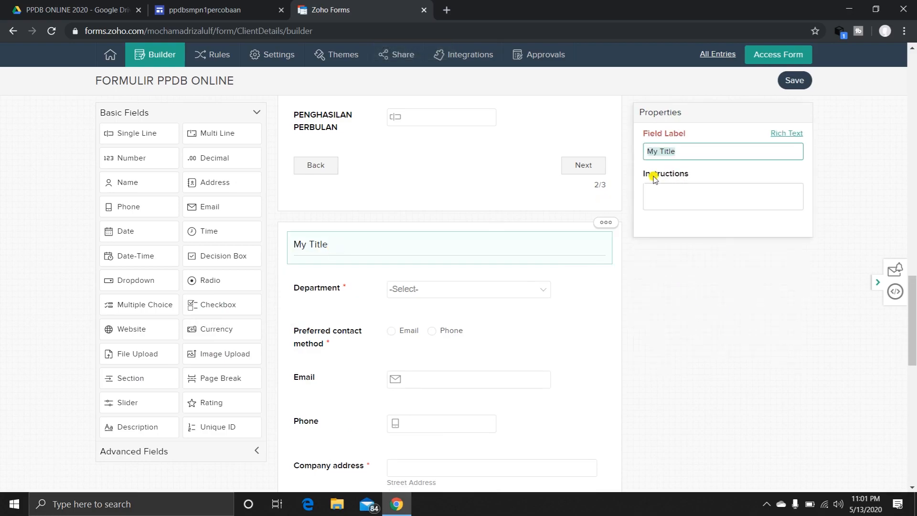
pyautogui.write('DOKUMEN')
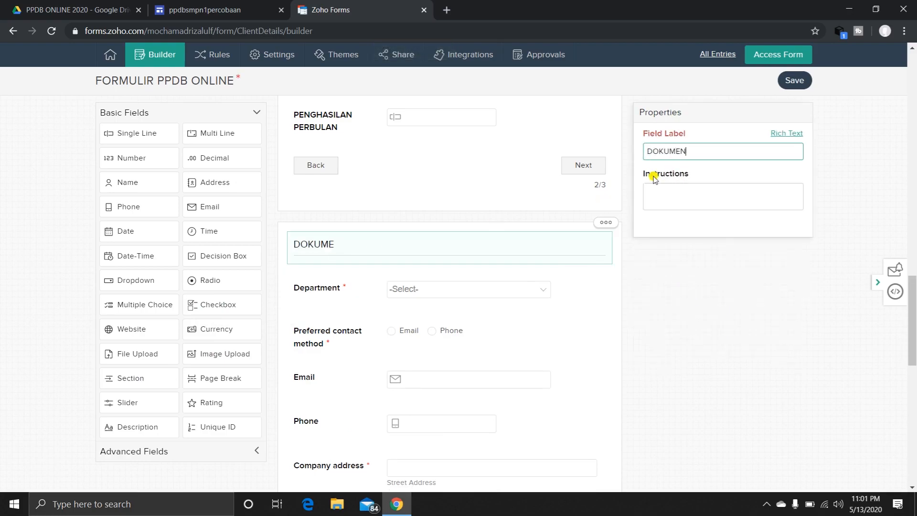
pyautogui.press('BackSpace')
pyautogui.press('BackSpace')
pyautogui.press('BackSpace')
pyautogui.press('BackSpace')
pyautogui.press('BackSpace')
pyautogui.press('BackSpace')
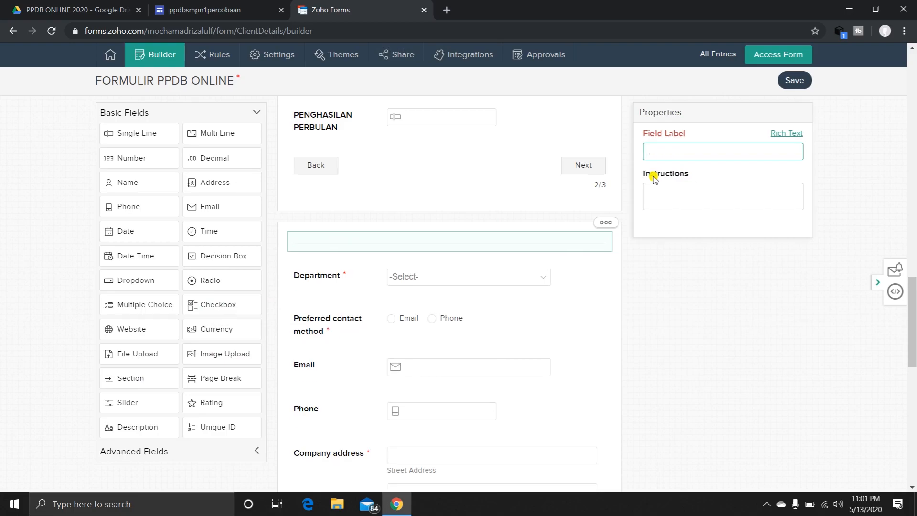
pyautogui.write('UPLOAD DOKUMEN')
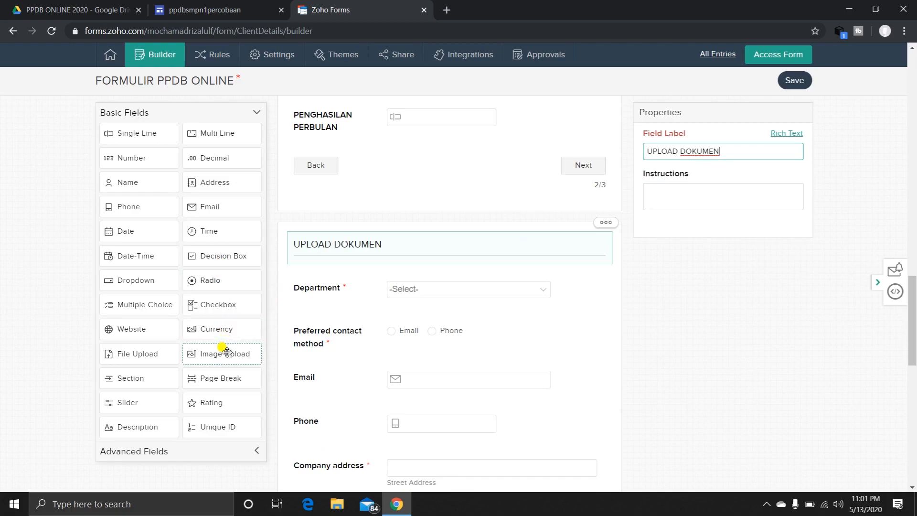
# Add an Image Upload field labelled "PAS FOTO" between UPLOAD DOKUMEN and Department, with instructions beginning "Ukuran".
pyautogui.moveTo(224, 351); pyautogui.dragTo(344, 288)
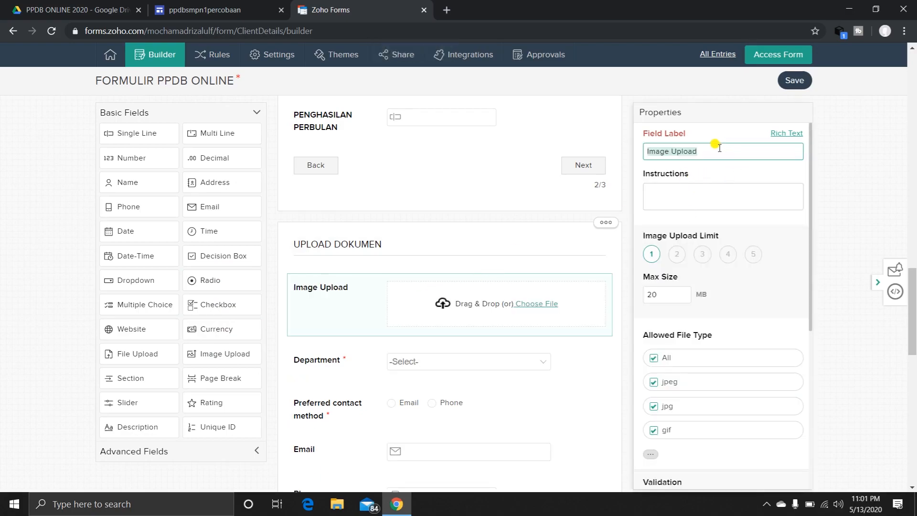
pyautogui.write('PAS FOTO')
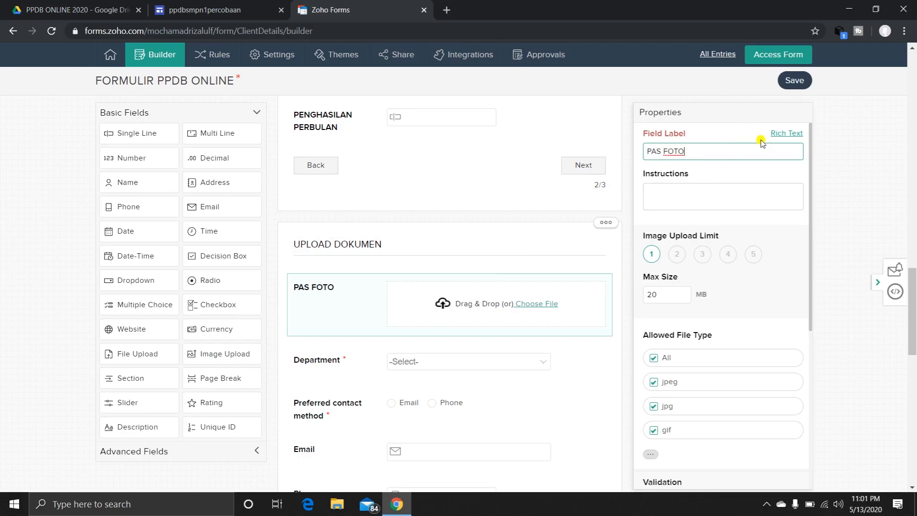
pyautogui.click(677, 193)
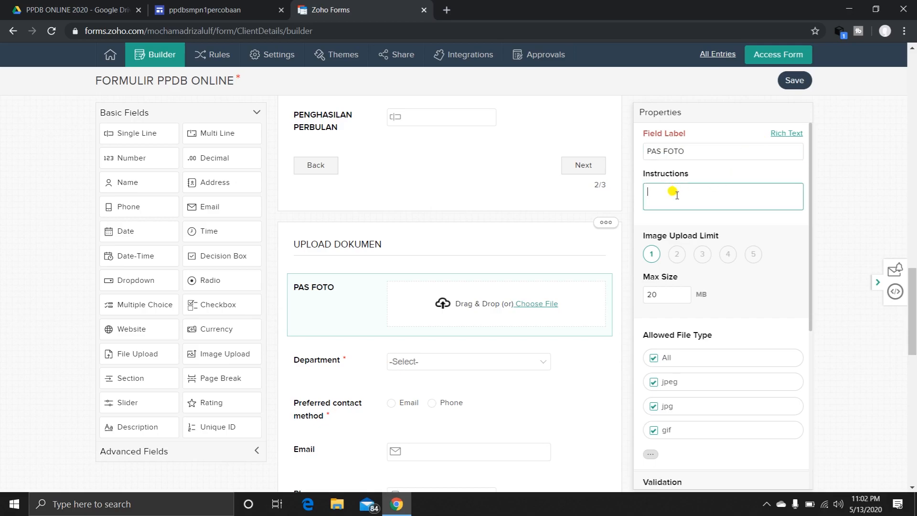
pyautogui.write('Ukuran 3x4, Background Merah')
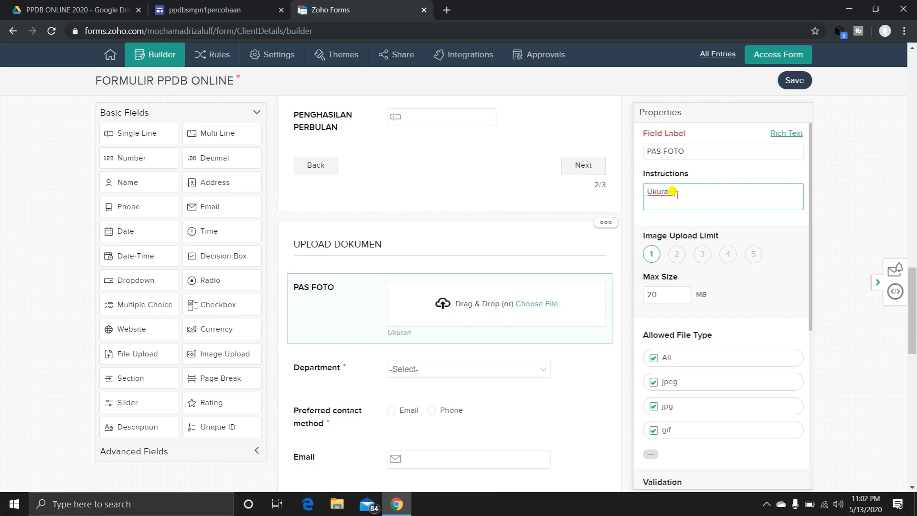
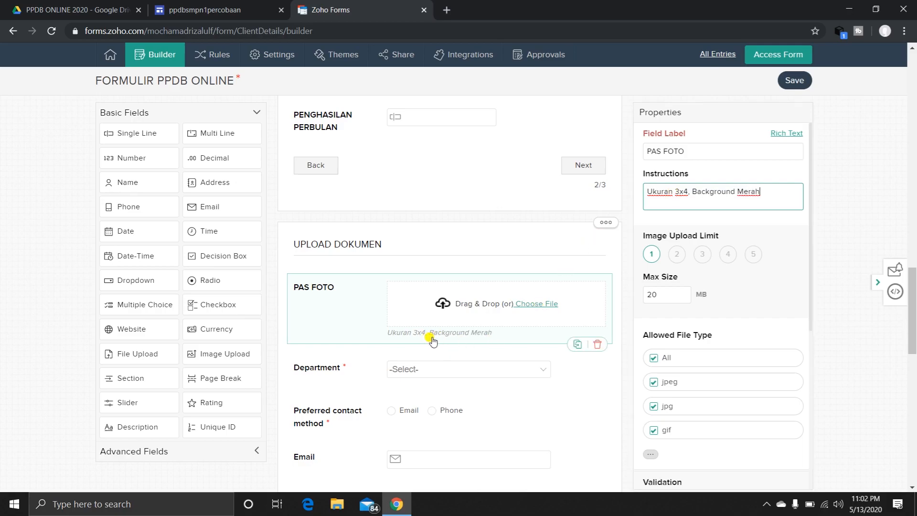
# Add a File Upload field labelled "KARTU KELUARGA" between PAS FOTO and Department on the third page.
pyautogui.scroll(-1, 447, 344)
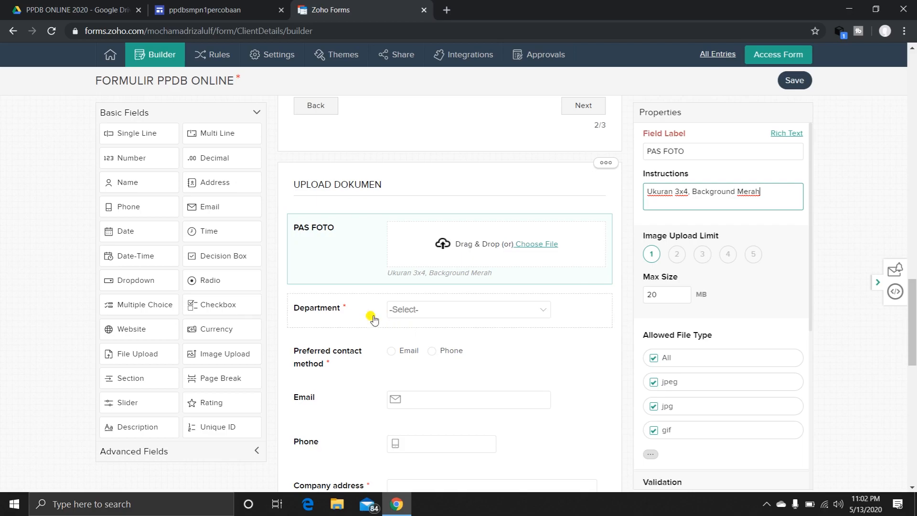
pyautogui.scroll(-1, 370, 318)
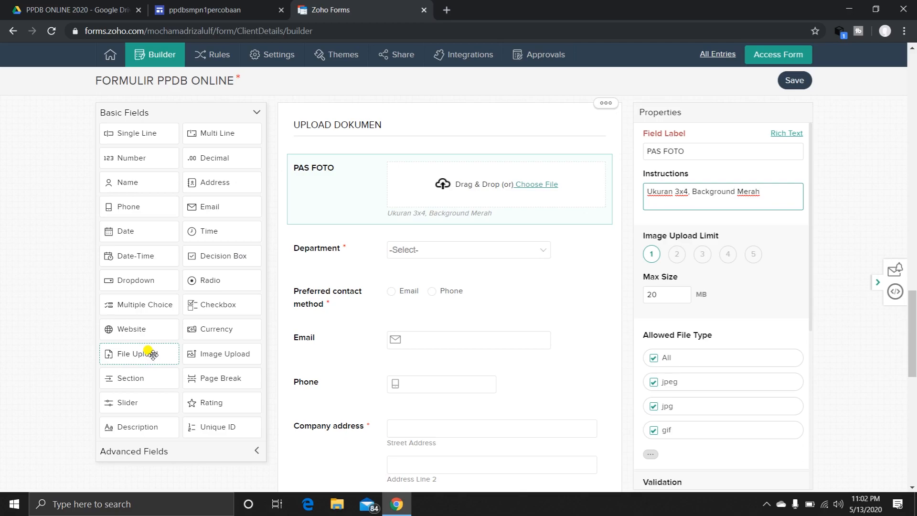
pyautogui.moveTo(148, 353); pyautogui.dragTo(351, 254)
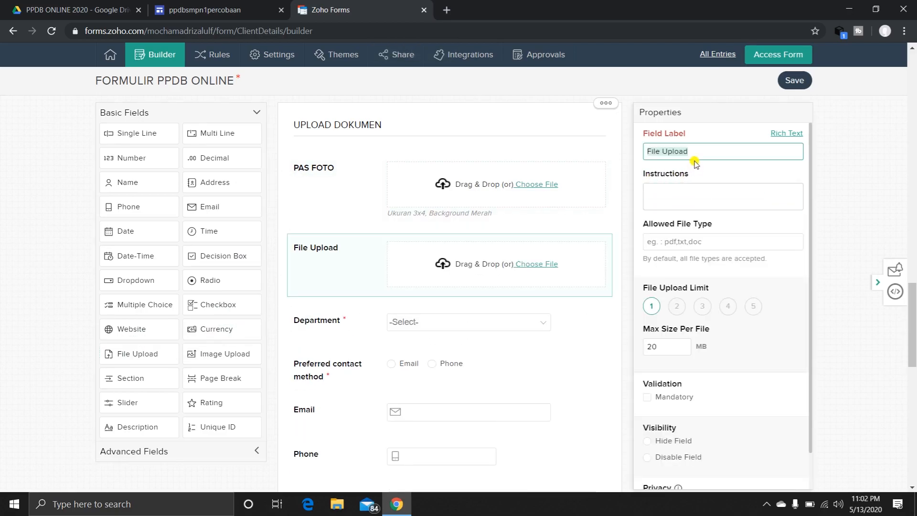
pyautogui.write('KARTU KELUARGA')
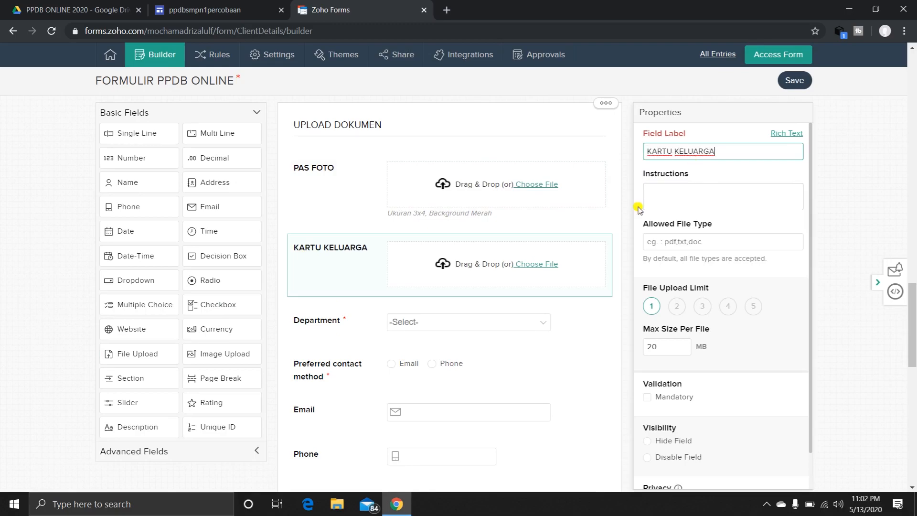
# Add a Signature field labelled "TANDA TANGAN" between Department and Preferred contact method.
pyautogui.scroll(-1, 625, 233)
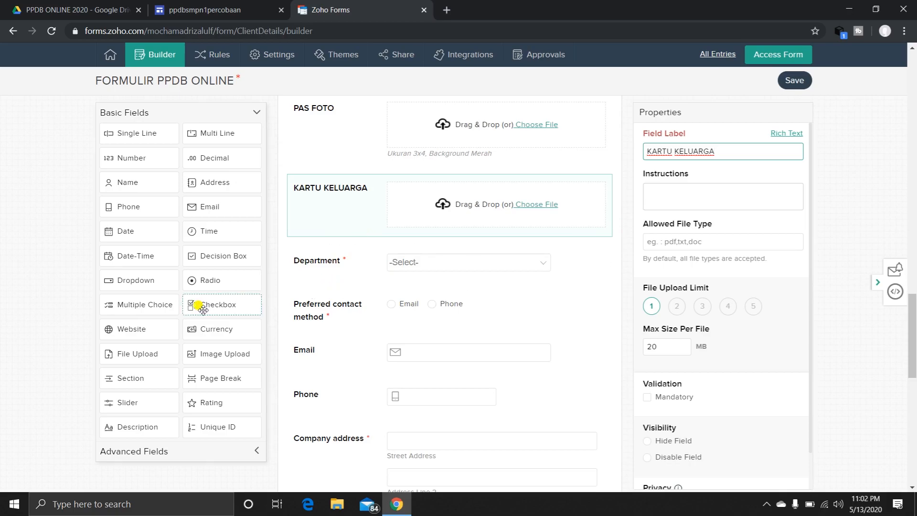
pyautogui.scroll(-3, 198, 306)
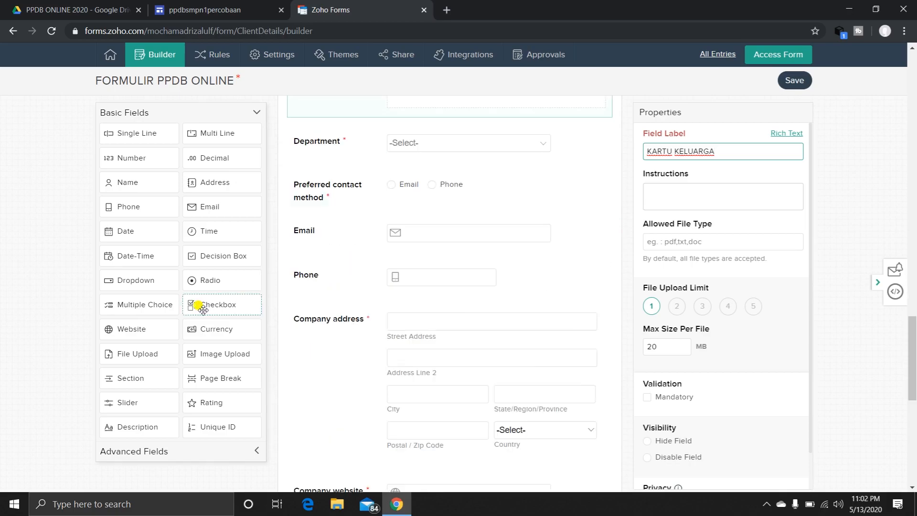
pyautogui.click(252, 453)
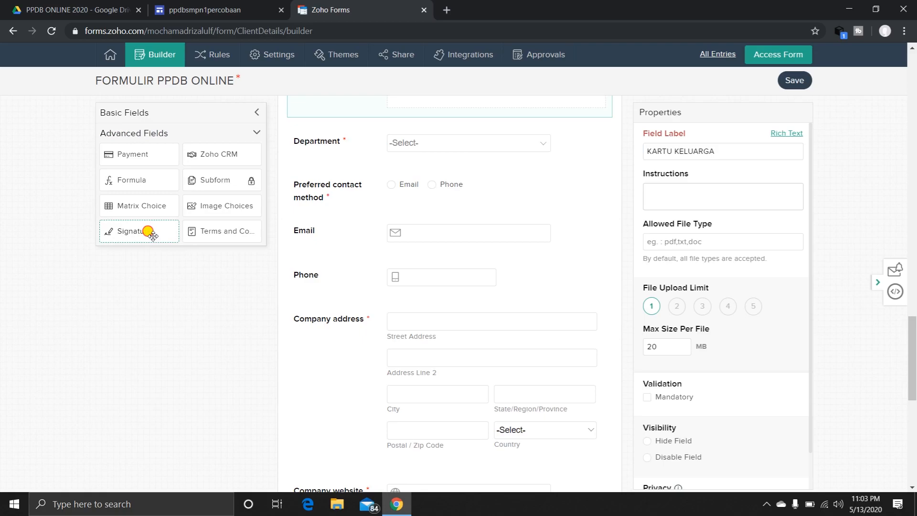
pyautogui.moveTo(152, 234)
pyautogui.mouseDown()
pyautogui.moveTo(352, 200)
pyautogui.moveTo(393, 91)
pyautogui.moveTo(385, 135)
pyautogui.moveTo(360, 178)
pyautogui.moveTo(368, 188)
pyautogui.mouseUp()
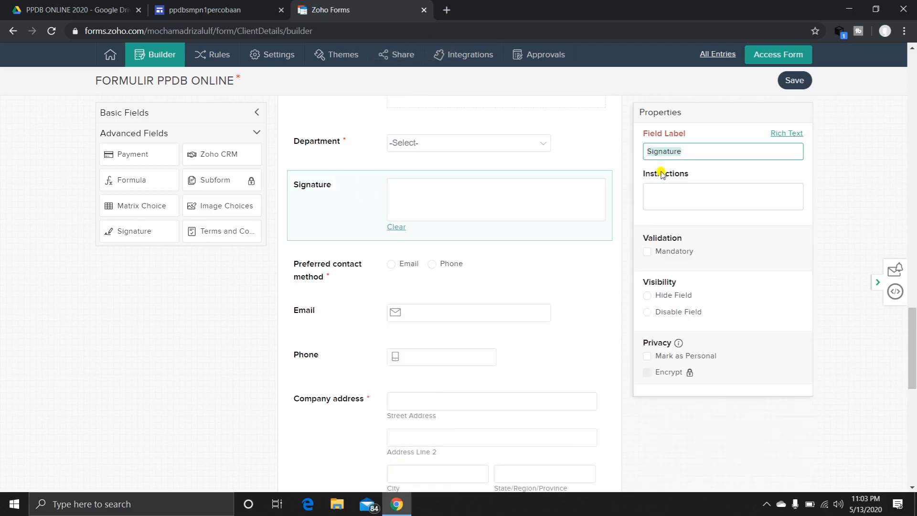
pyautogui.write('TANDA TANGAN')
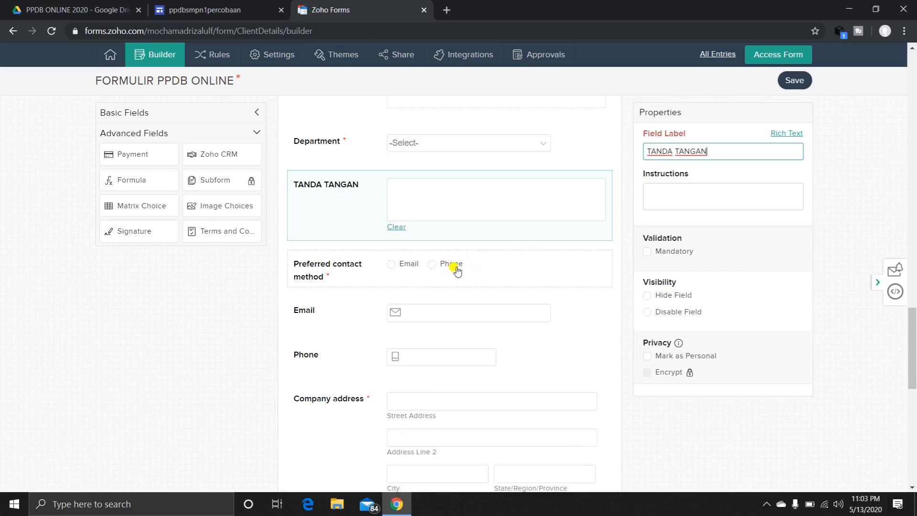
# Add an Email field below LATITUDE at the end of the first page.
pyautogui.scroll(20, 456, 269)
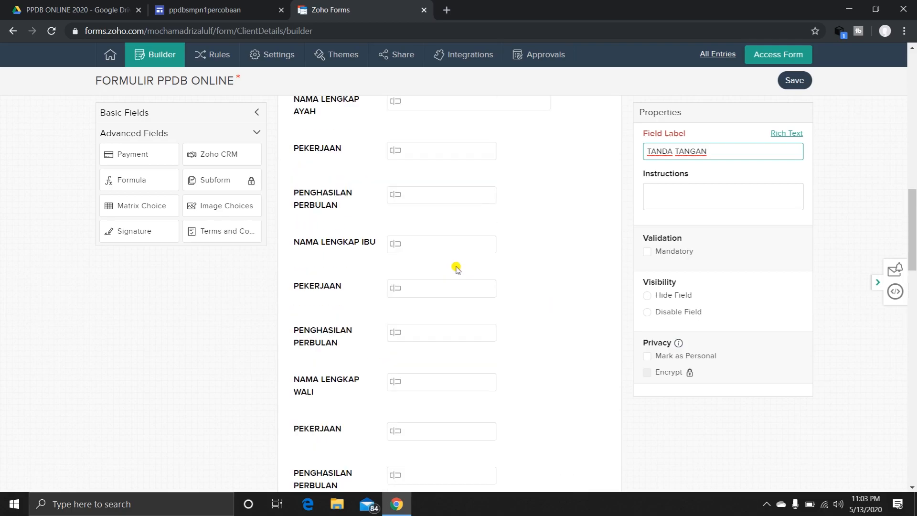
pyautogui.scroll(3, 456, 269)
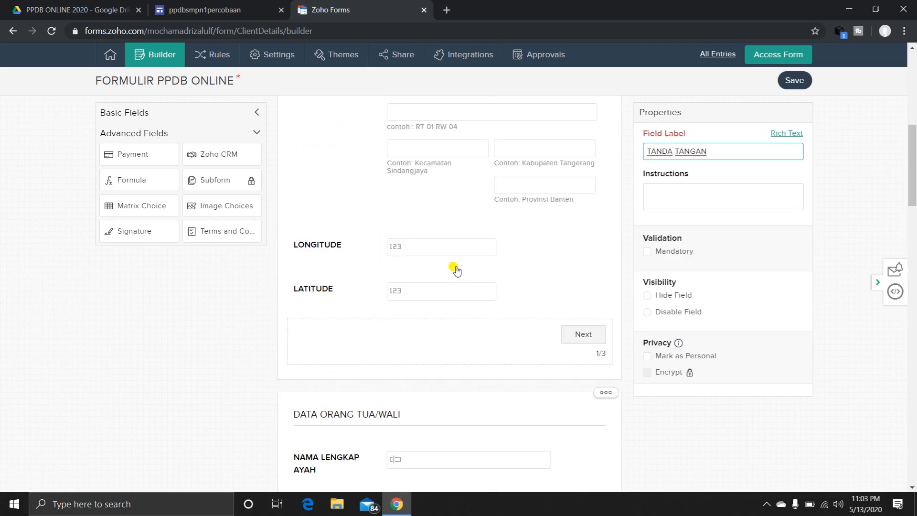
pyautogui.scroll(10, 456, 269)
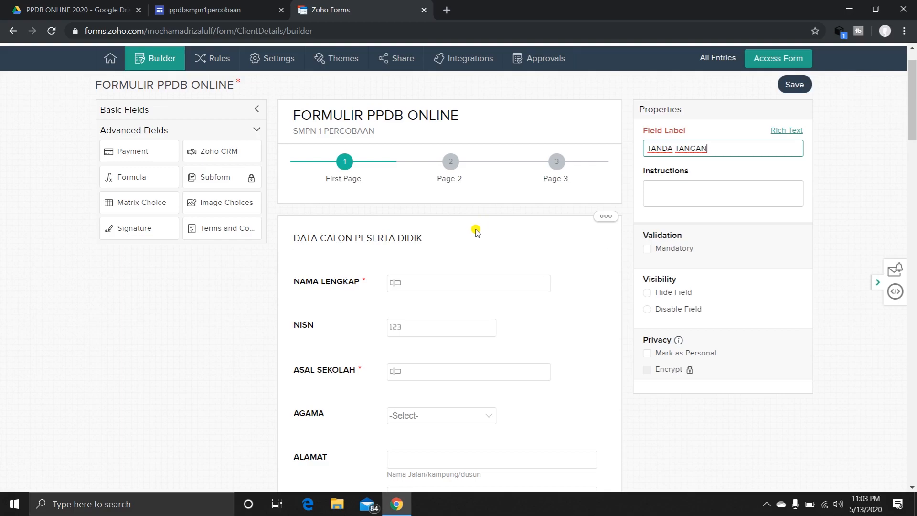
pyautogui.click(254, 109)
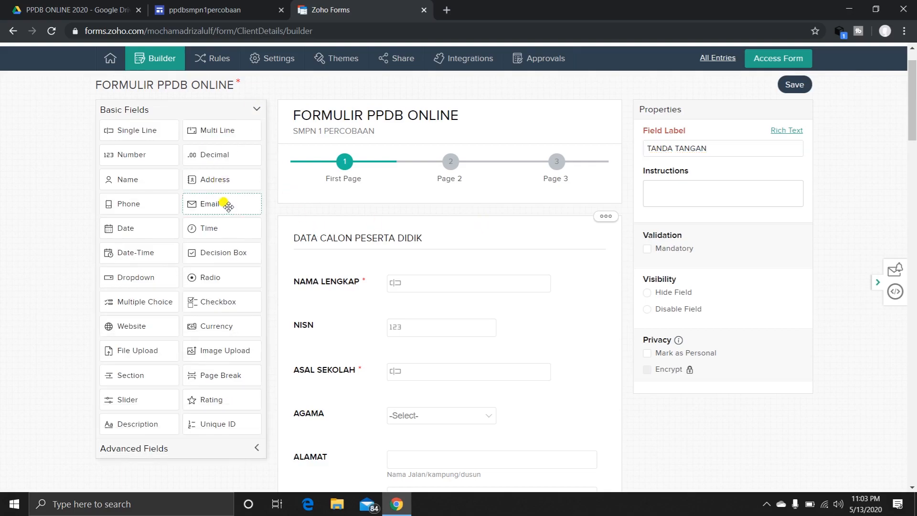
pyautogui.scroll(-5, 228, 206)
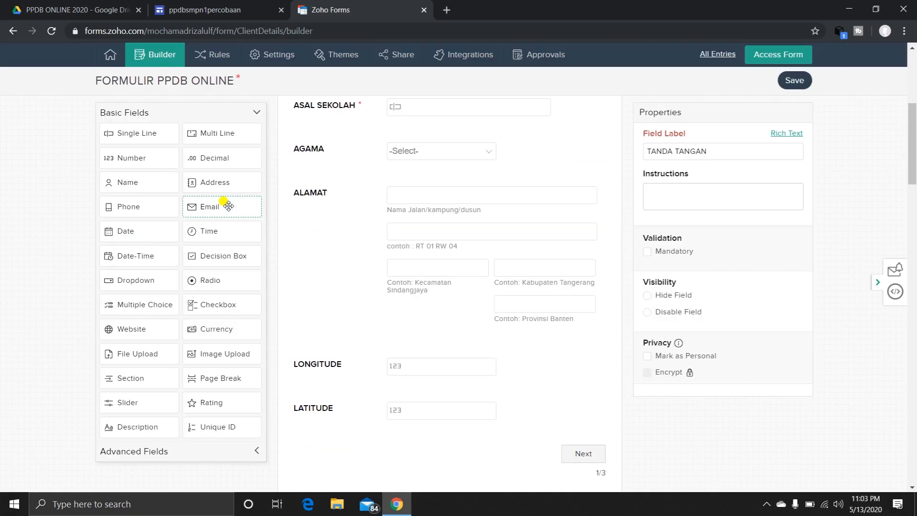
pyautogui.moveTo(228, 205); pyautogui.dragTo(350, 387)
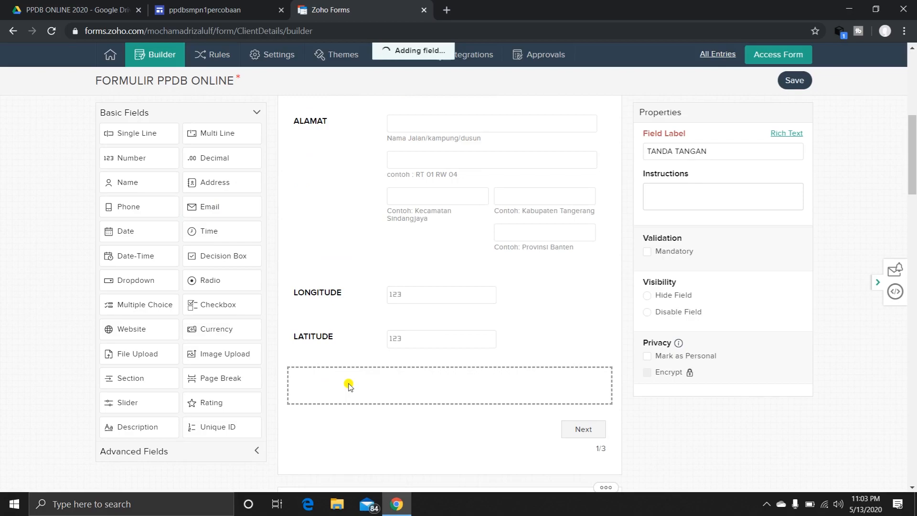
# Add a Date field labelled "TANGGAL LAHIR" between ASAL SEKOLAH and AGAMA.
pyautogui.scroll(3, 313, 321)
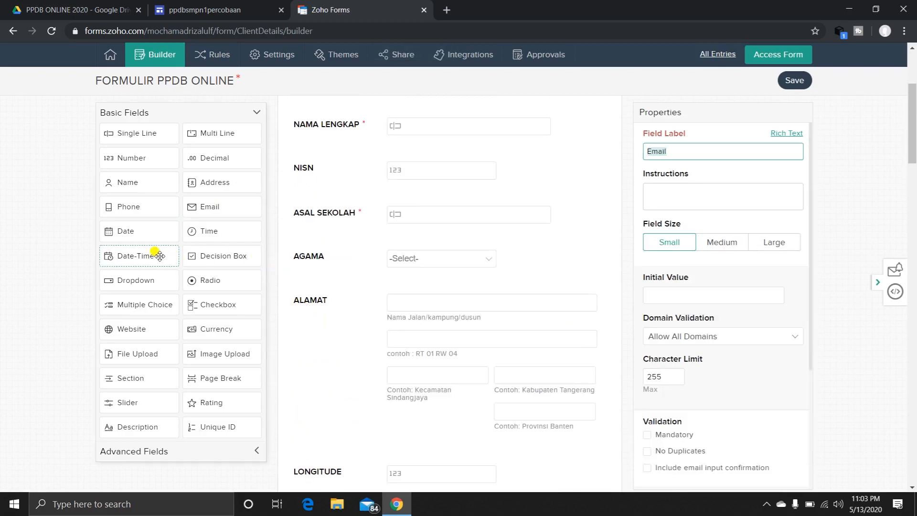
pyautogui.moveTo(149, 234); pyautogui.dragTo(343, 259)
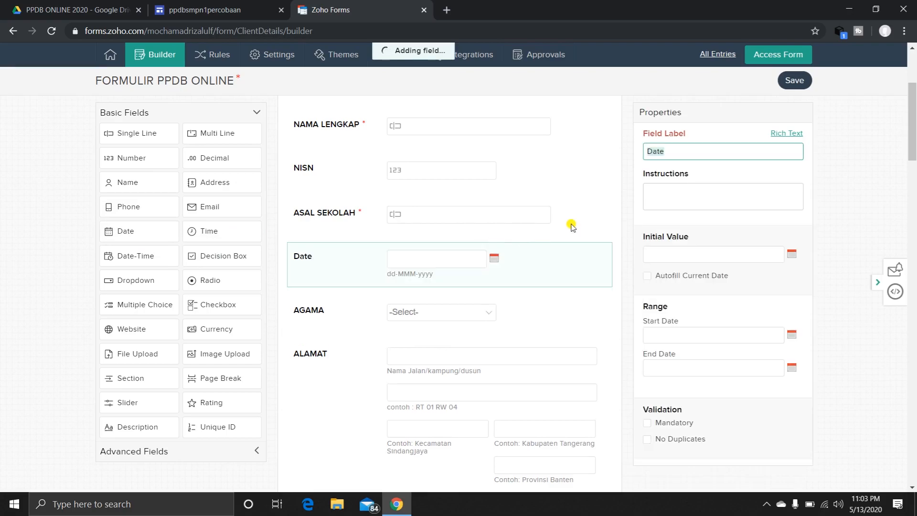
pyautogui.write('TANGGAL LAHIR')
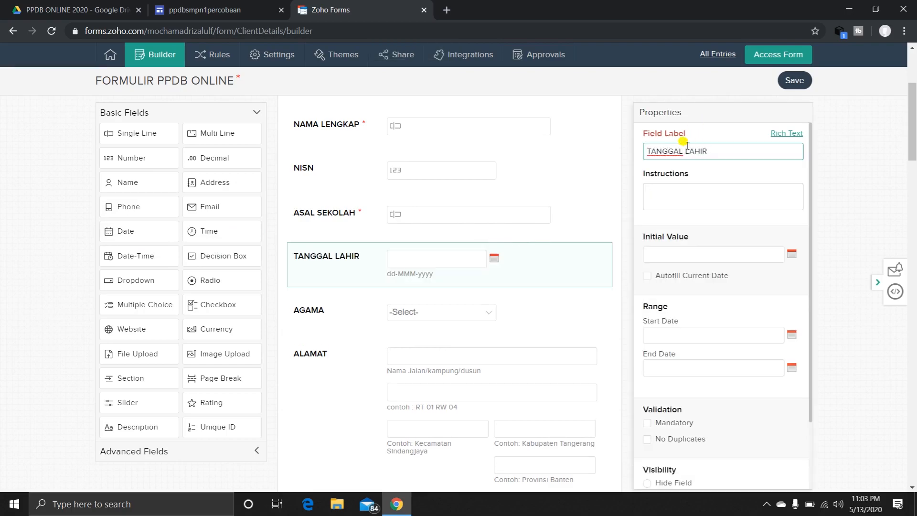
# Try to delete the Preferred contact method field on the third page.
pyautogui.scroll(-20, 514, 322)
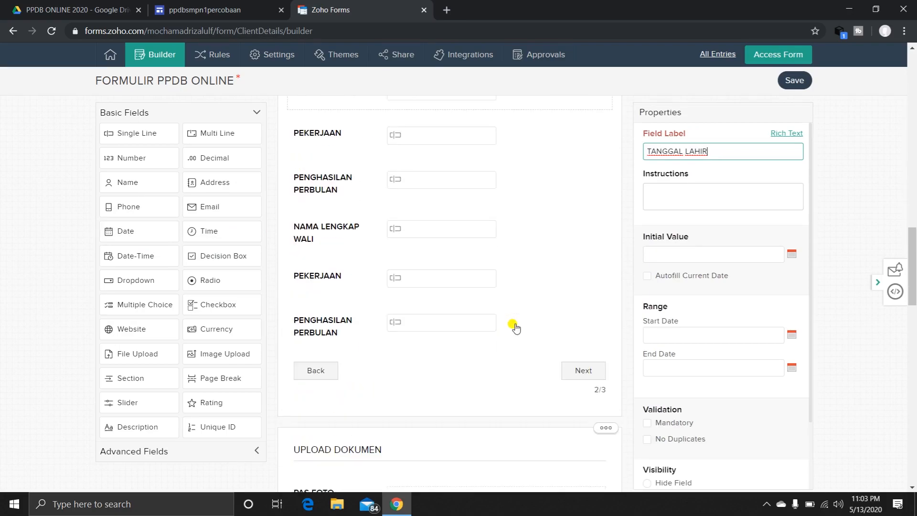
pyautogui.scroll(-6, 511, 330)
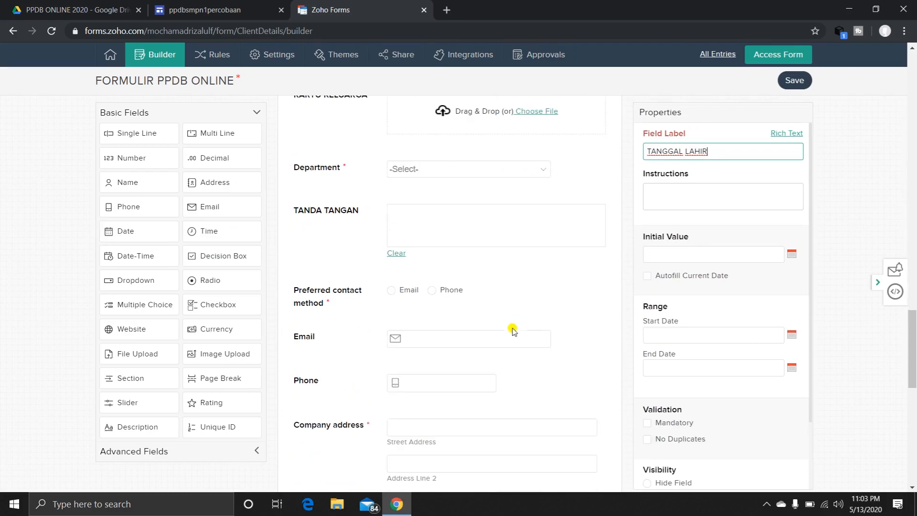
pyautogui.scroll(-1, 518, 299)
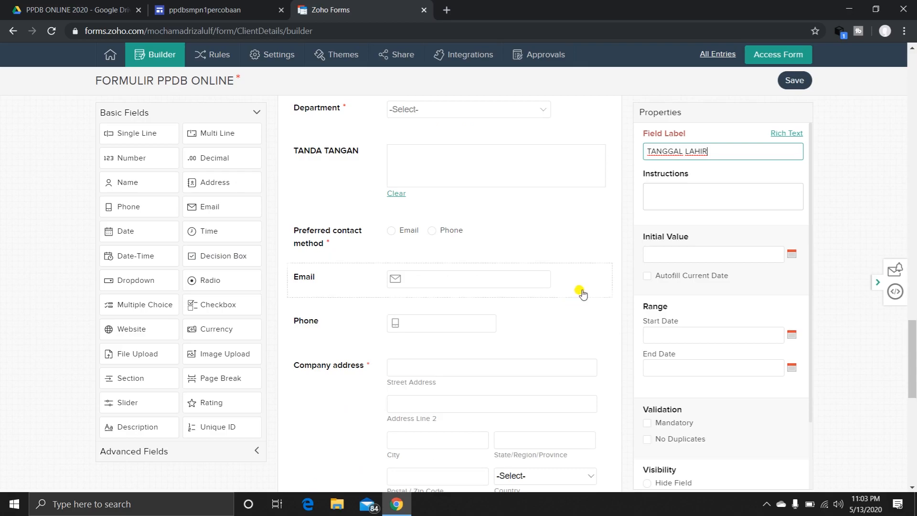
pyautogui.click(549, 241)
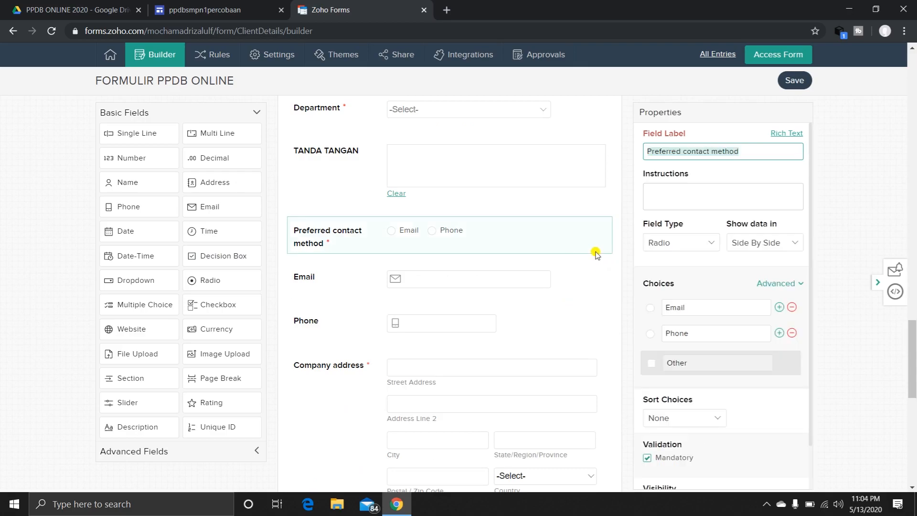
pyautogui.click(596, 252)
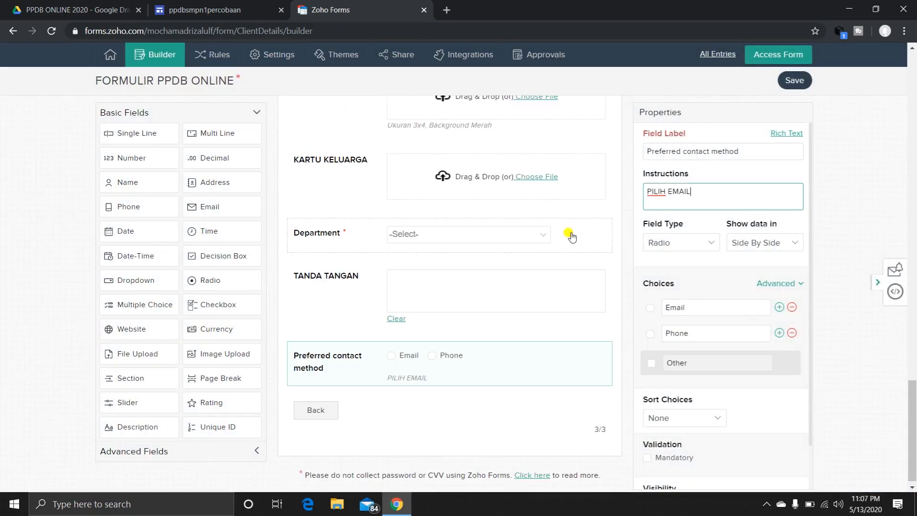
# Check the mandatory setting of NAMA LENGKAP on the first page and make the NISN field mandatory.
pyautogui.scroll(5, 439, 277)
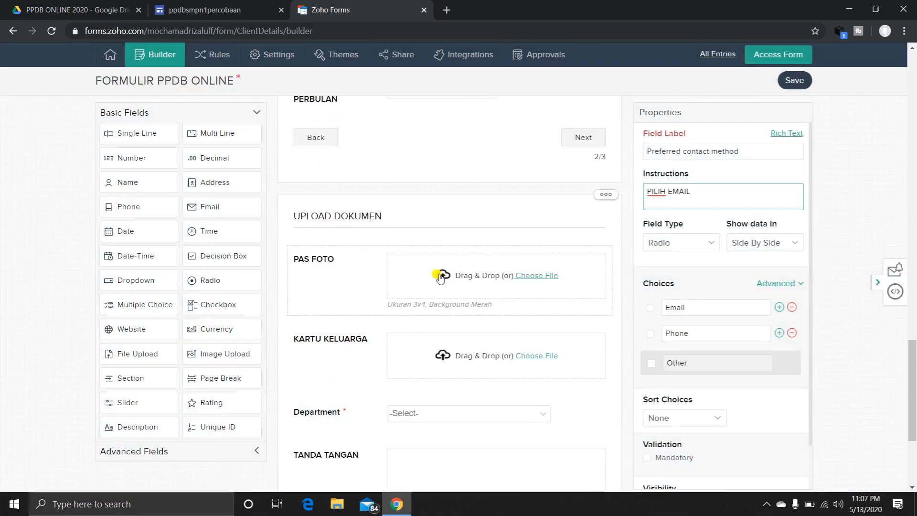
pyautogui.scroll(15, 439, 277)
pyautogui.scroll(-3, 439, 277)
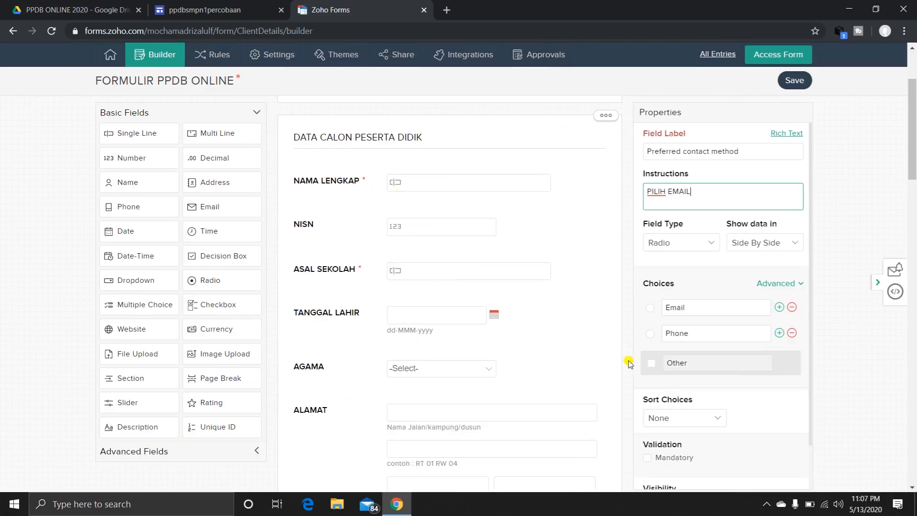
pyautogui.scroll(-1, 720, 432)
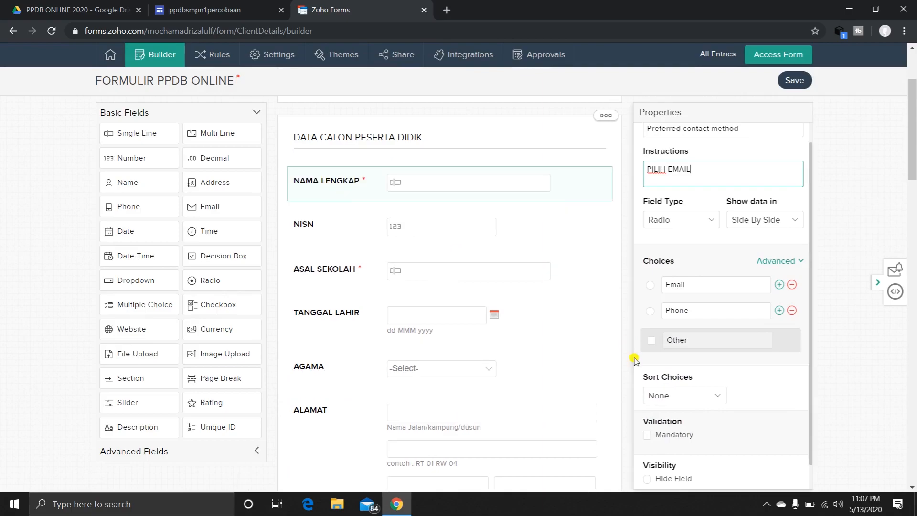
pyautogui.click(340, 183)
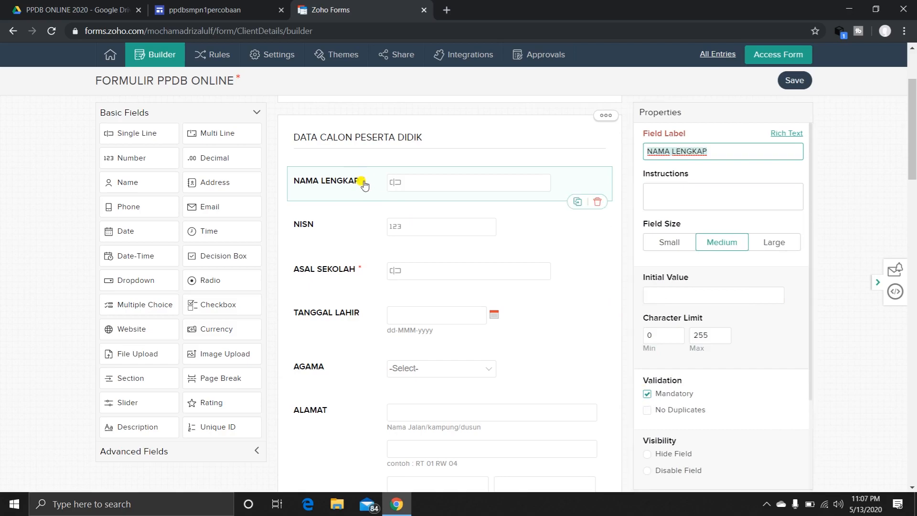
pyautogui.click(332, 226)
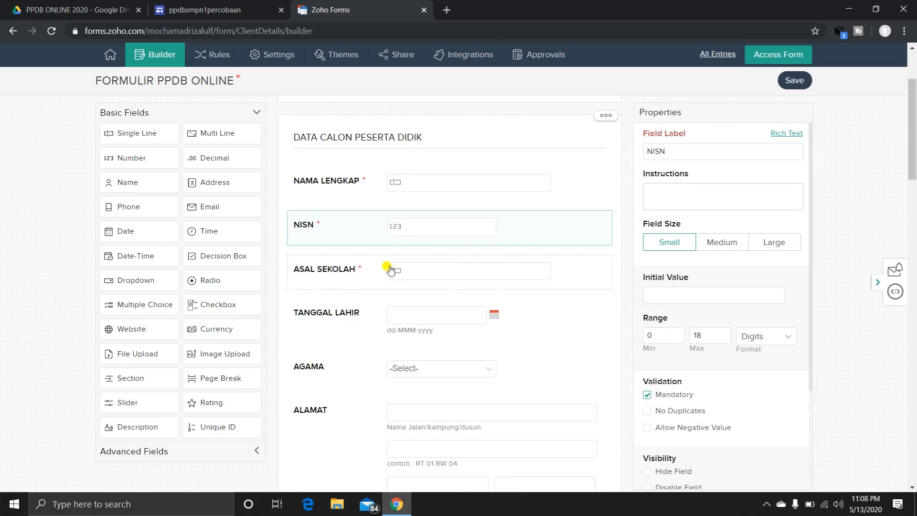
# Check the mandatory setting of ASAL SEKOLAH and make the TANGGAL LAHIR field mandatory.
pyautogui.click(346, 277)
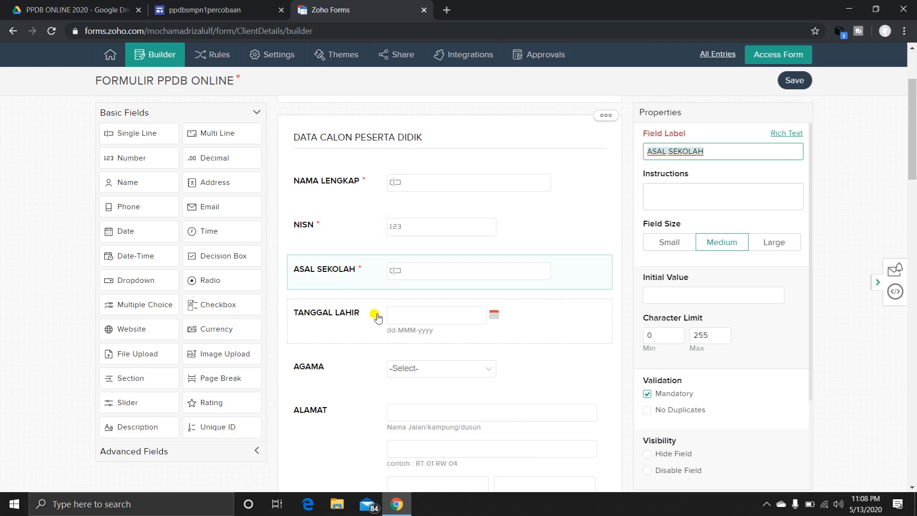
pyautogui.click(343, 314)
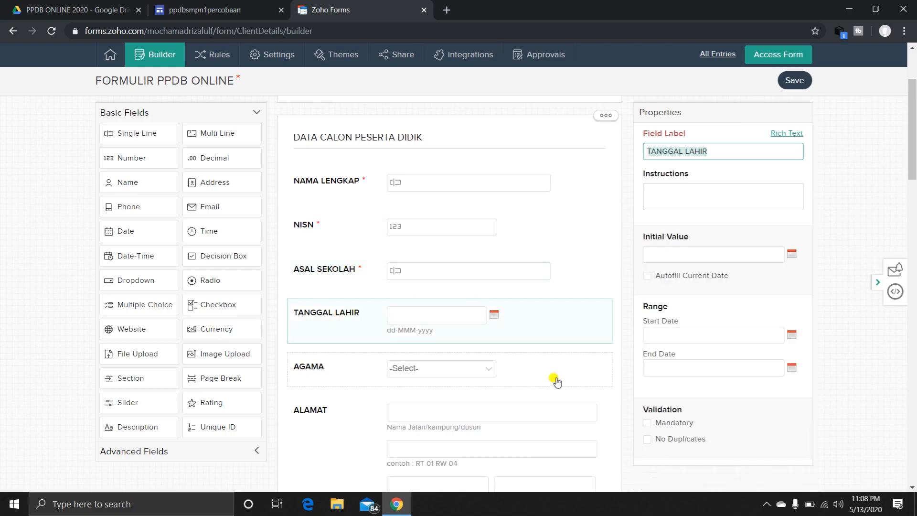
pyautogui.click(649, 421)
# Make the AGAMA dropdown field mandatory.
pyautogui.scroll(-1, 425, 328)
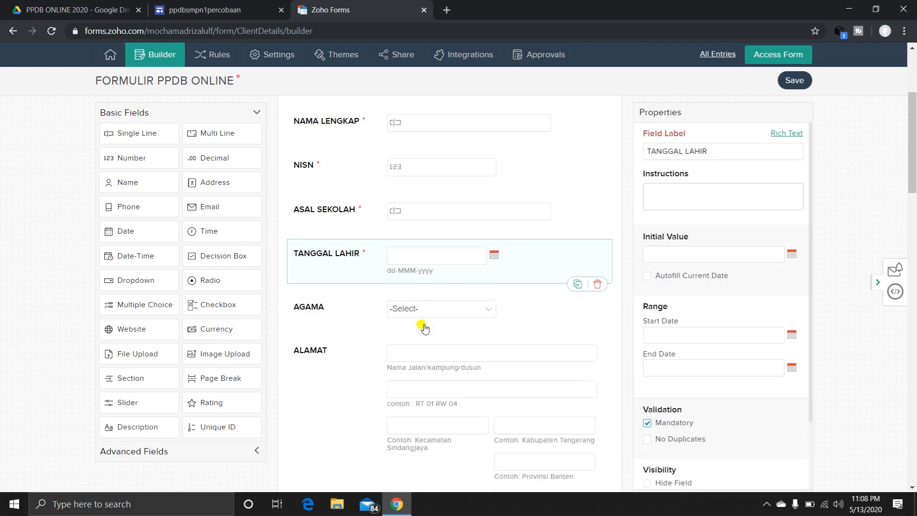
pyautogui.click(319, 315)
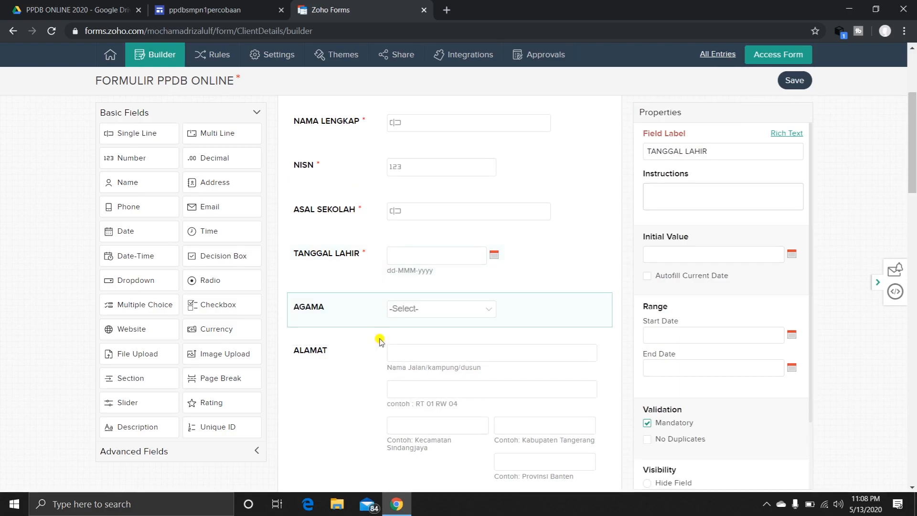
pyautogui.click(347, 308)
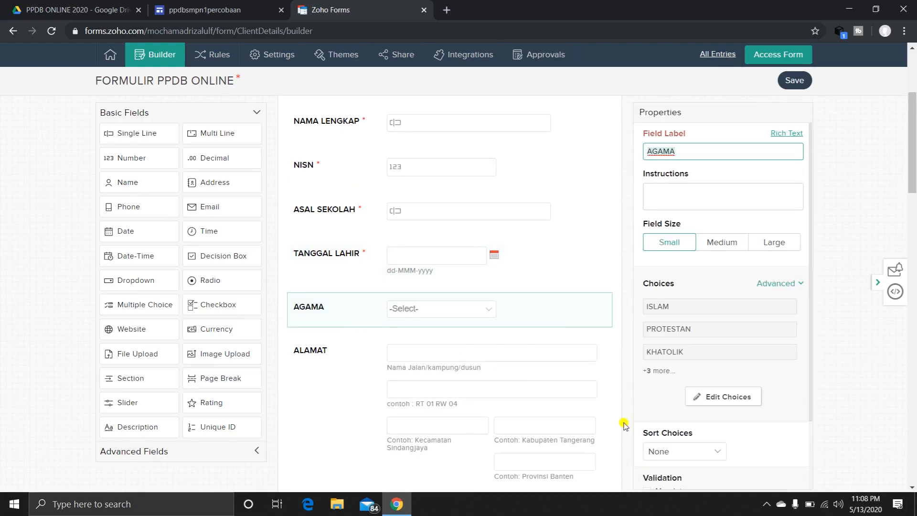
pyautogui.scroll(-1, 659, 426)
pyautogui.click(648, 425)
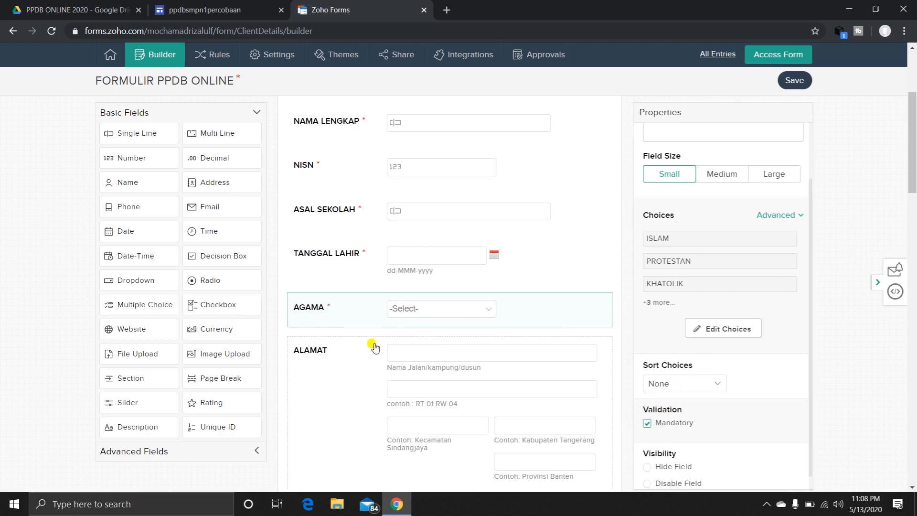
# Check the ALAMAT address field's properties for its mandatory and address element options.
pyautogui.click(323, 351)
pyautogui.scroll(-2, 596, 420)
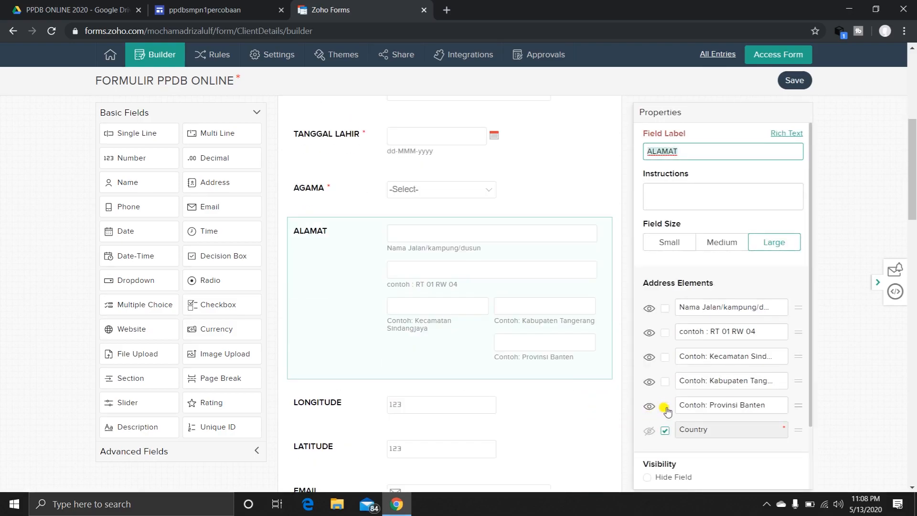
pyautogui.scroll(-1, 663, 430)
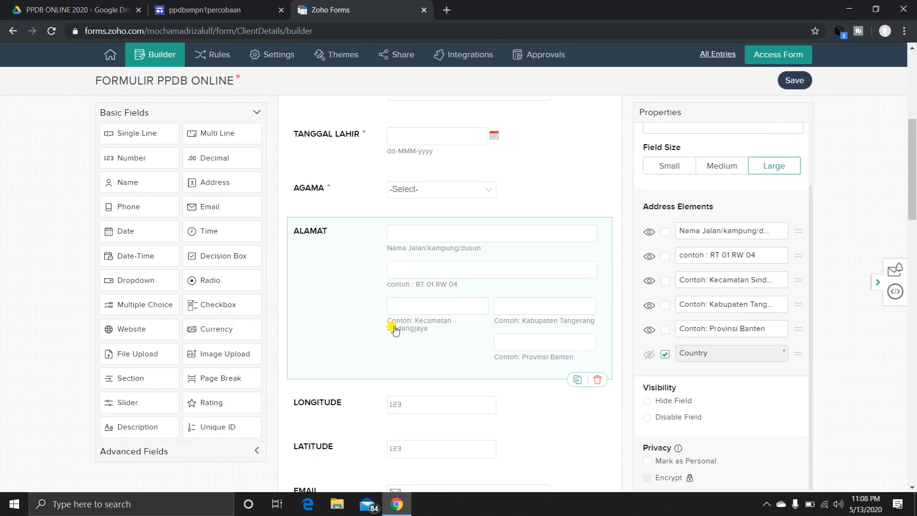
# Make the LONGITUDE and LATITUDE number fields mandatory.
pyautogui.scroll(-2, 342, 337)
pyautogui.click(328, 292)
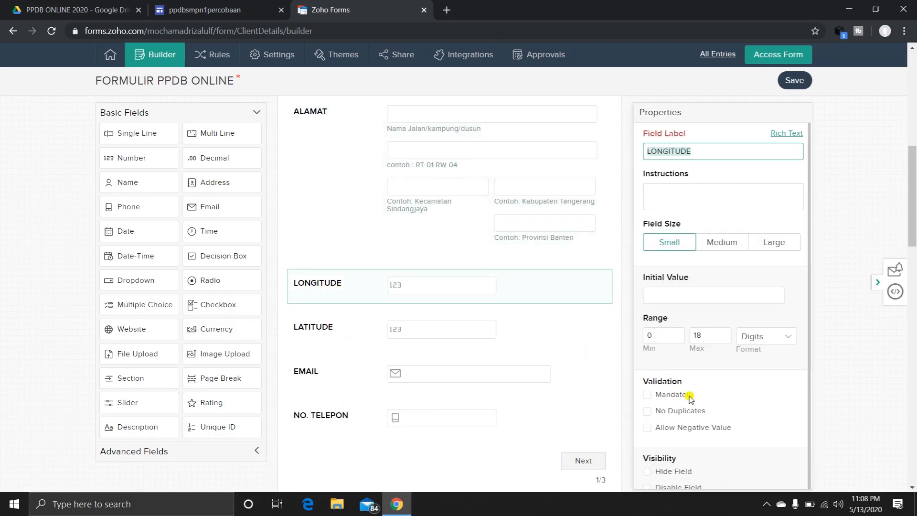
pyautogui.click(647, 396)
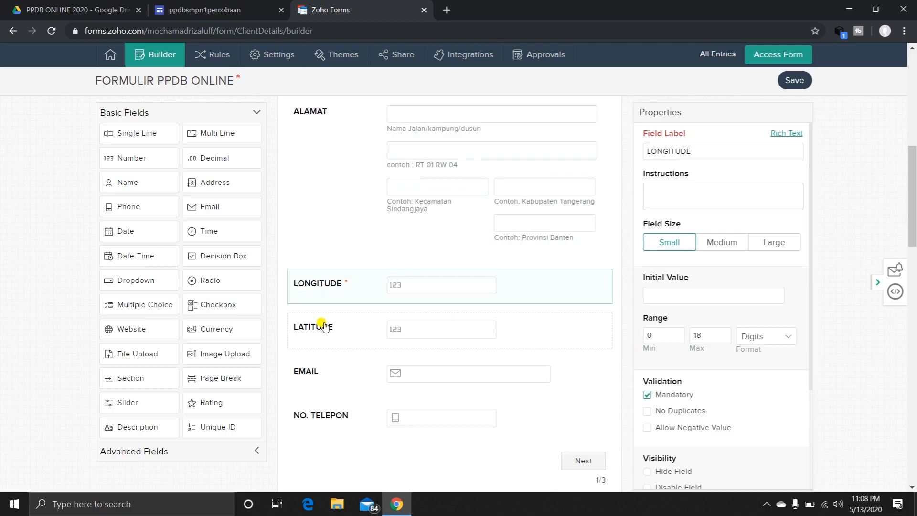
pyautogui.click(337, 326)
pyautogui.click(648, 397)
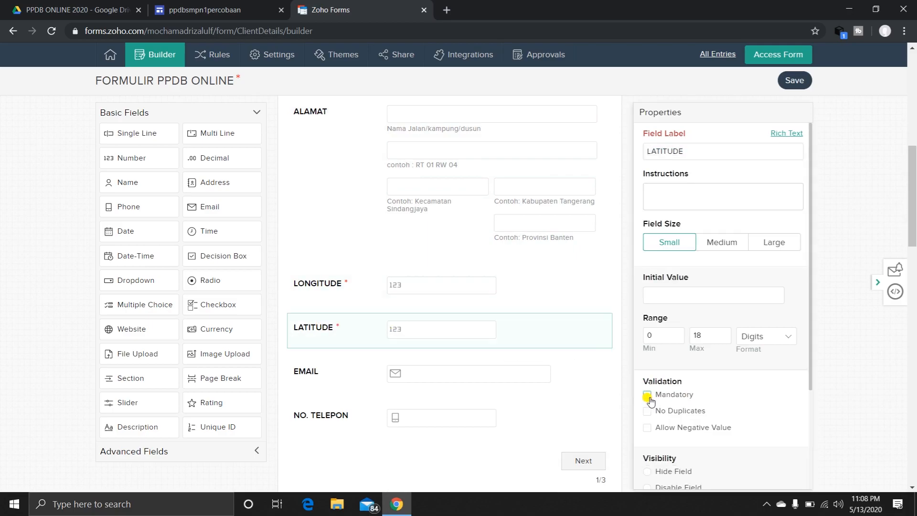
# Make the EMAIL and NO. TELEPON fields mandatory.
pyautogui.click(369, 372)
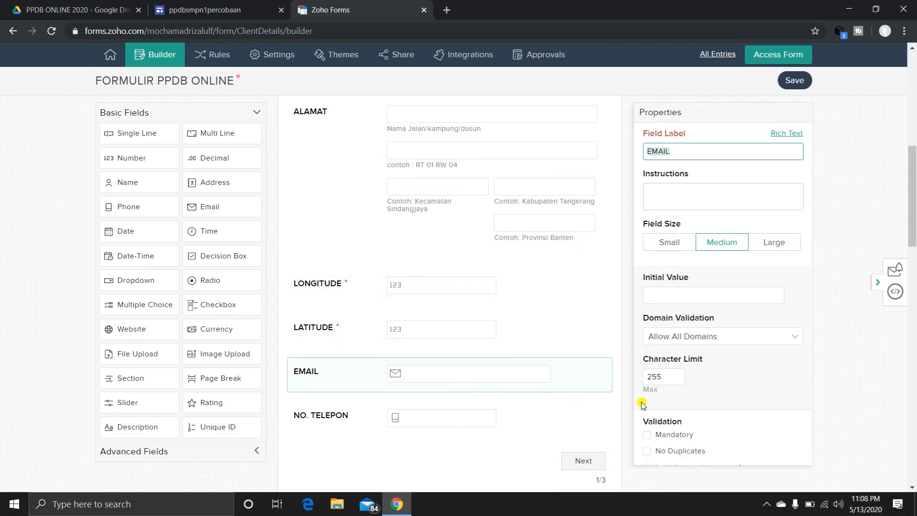
pyautogui.click(647, 434)
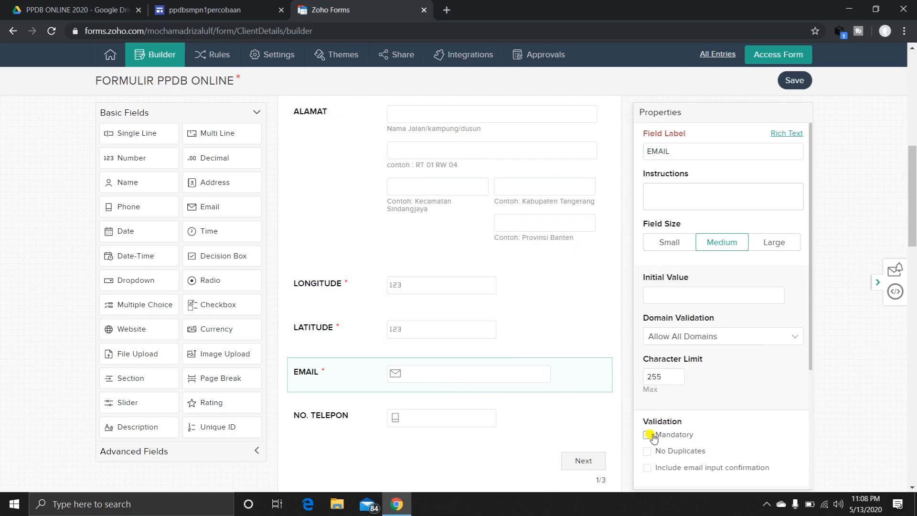
pyautogui.click(335, 411)
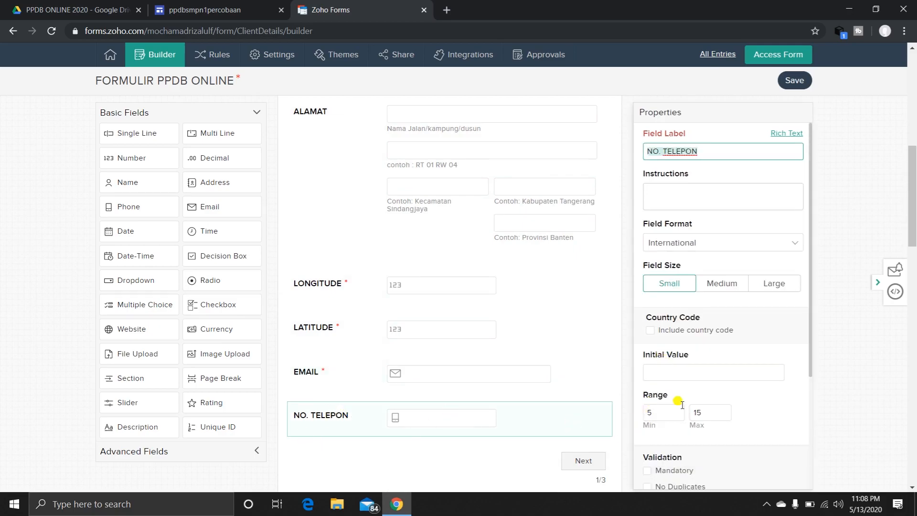
pyautogui.scroll(-2, 681, 410)
pyautogui.click(648, 380)
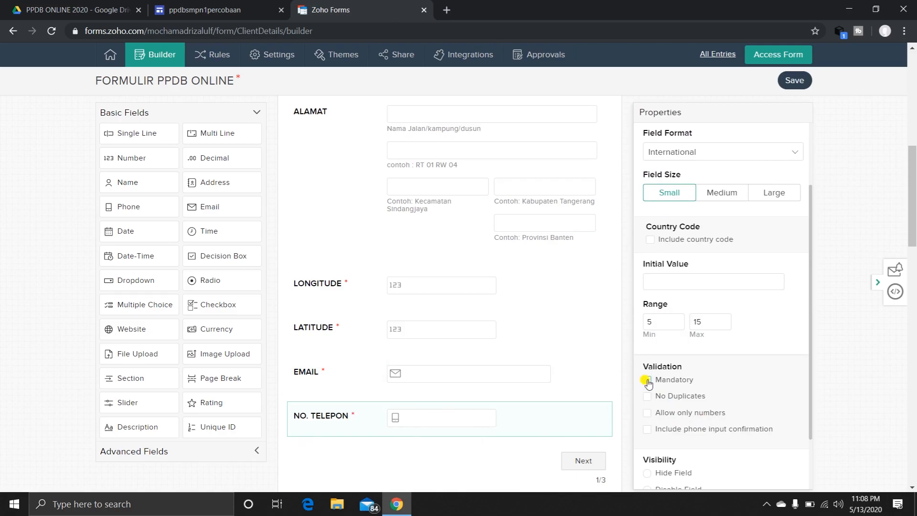
# Make the PAS FOTO image upload field mandatory in the UPLOAD DOKUMEN section on the third page.
pyautogui.scroll(4, 352, 348)
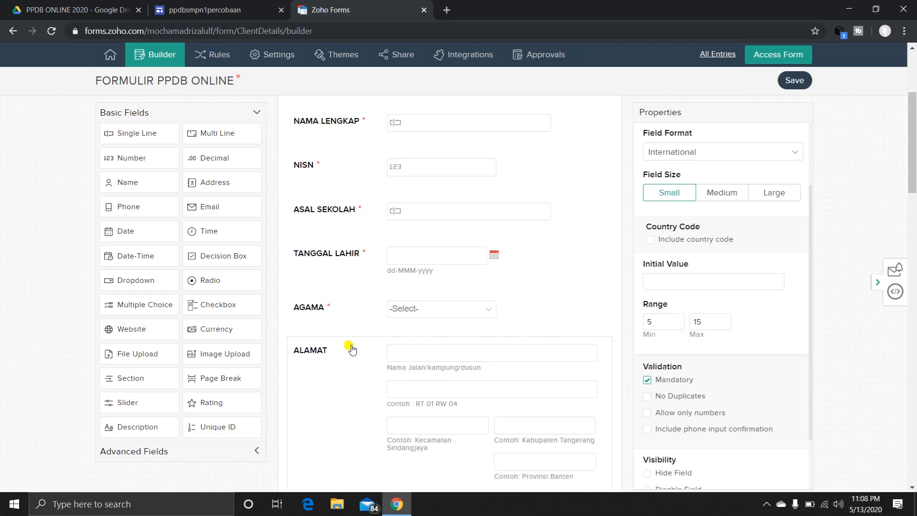
pyautogui.scroll(-12, 352, 349)
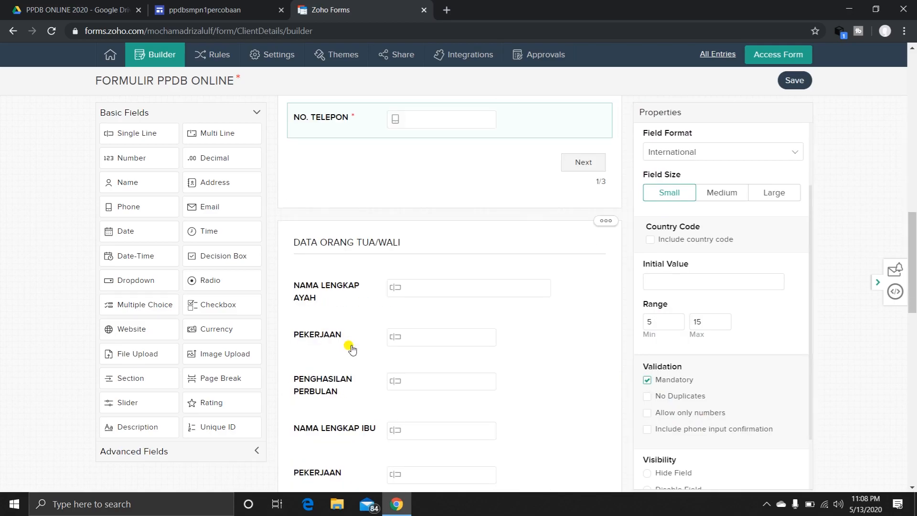
pyautogui.scroll(-5, 352, 349)
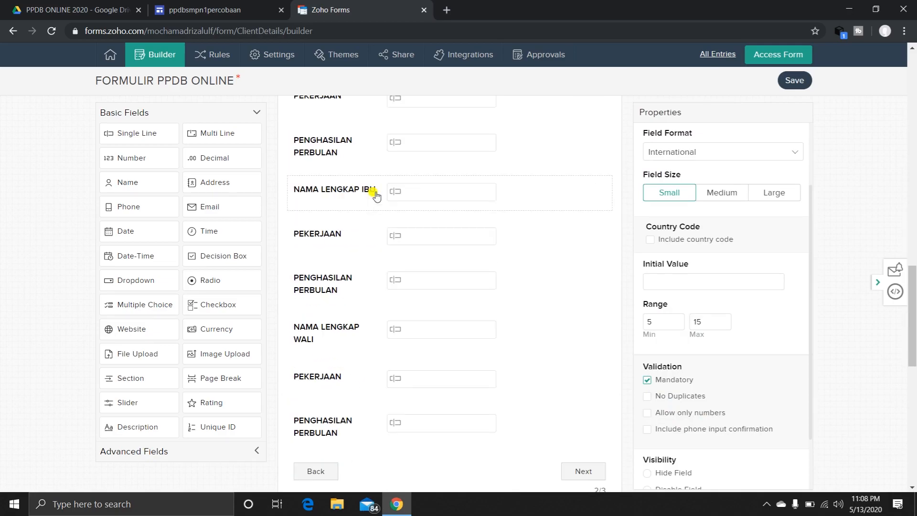
pyautogui.scroll(-6, 387, 321)
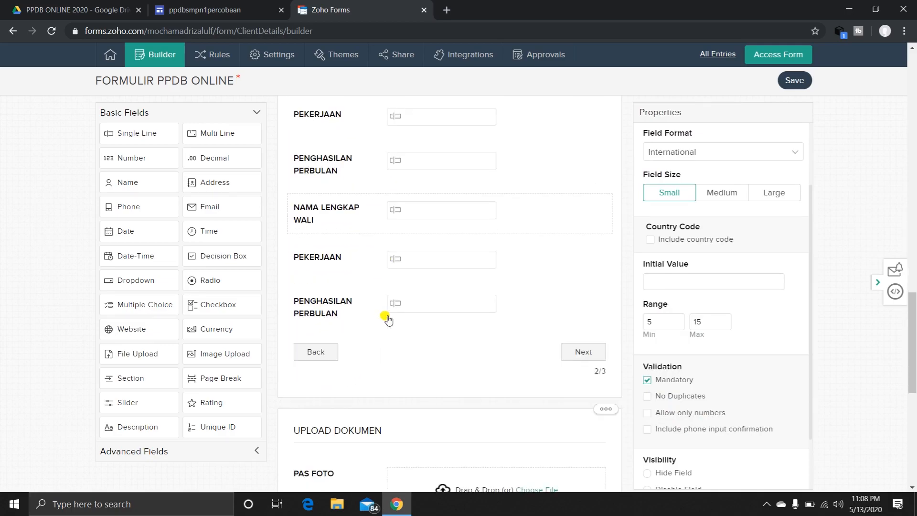
pyautogui.scroll(-2, 387, 321)
pyautogui.click(334, 201)
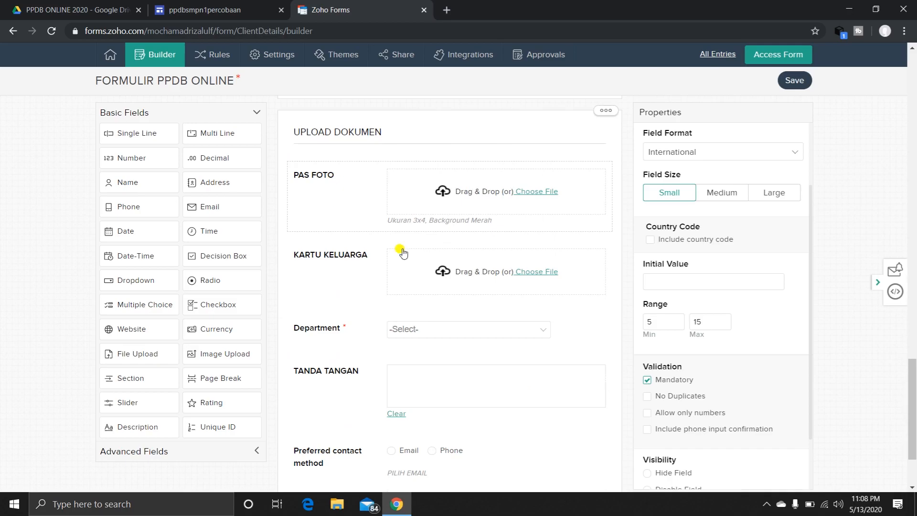
pyautogui.scroll(-5, 680, 381)
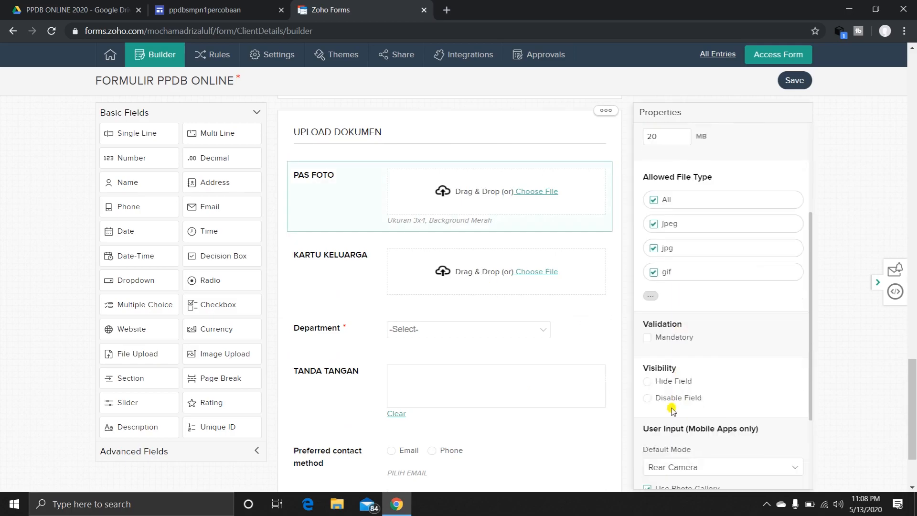
pyautogui.scroll(-3, 672, 411)
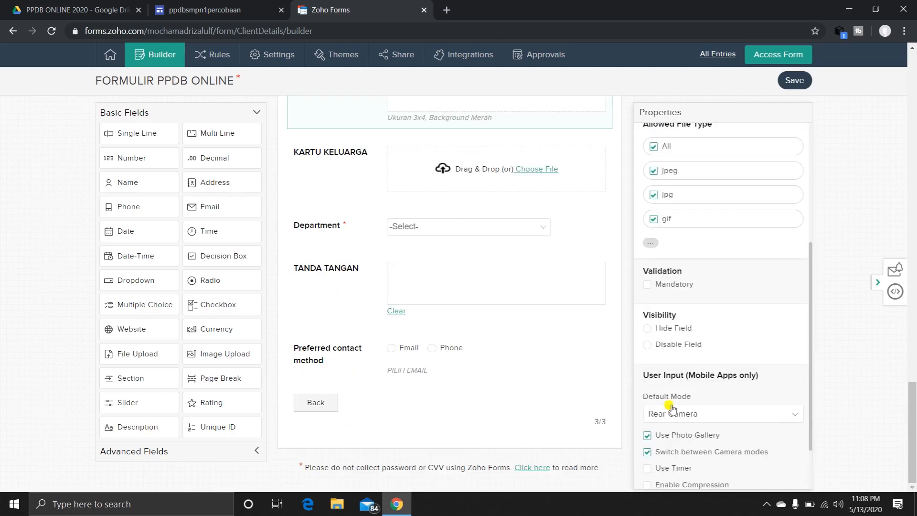
pyautogui.click(648, 286)
# Make the KARTU KELUARGA file upload field mandatory.
pyautogui.scroll(1, 673, 197)
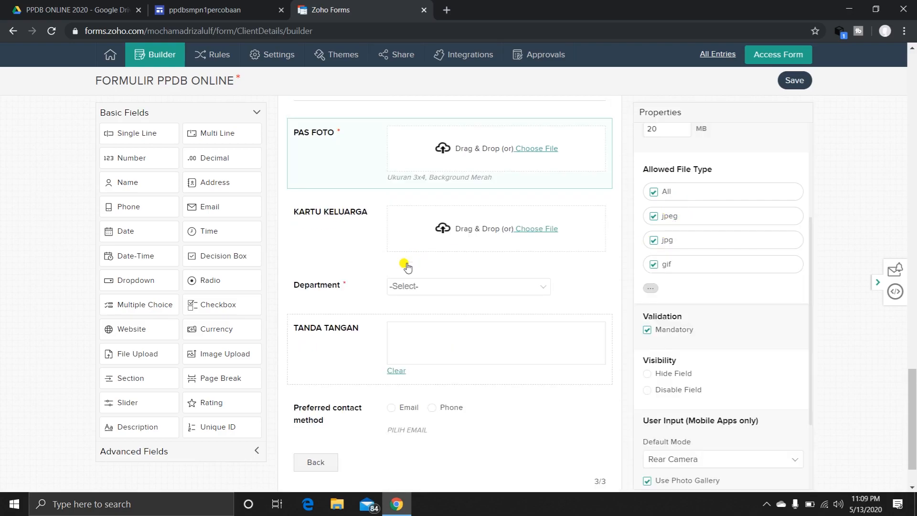
pyautogui.scroll(1, 406, 266)
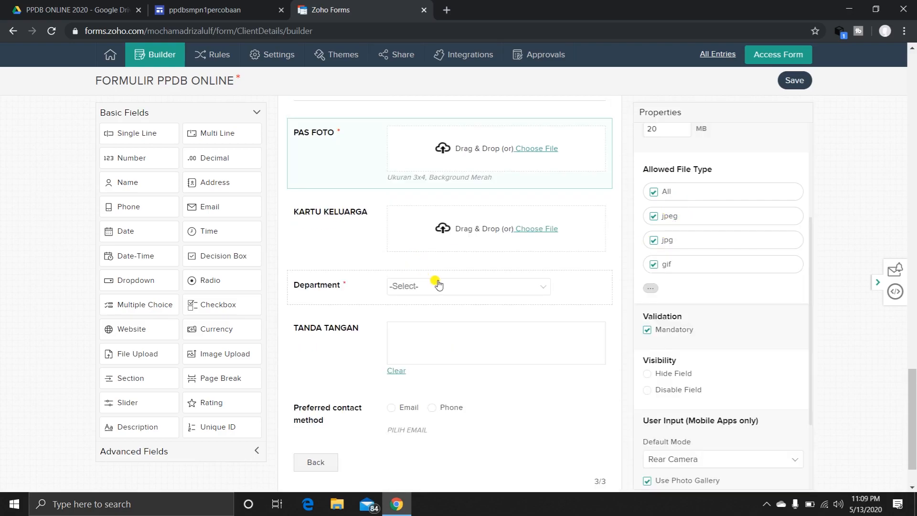
pyautogui.click(364, 241)
pyautogui.click(658, 397)
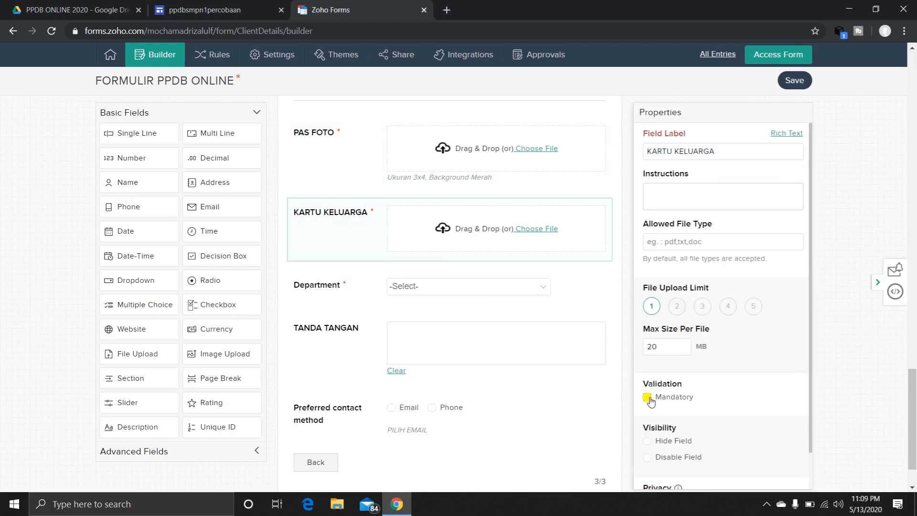
# Delete the Department dropdown field from the UPLOAD DOKUMEN section.
pyautogui.click(362, 294)
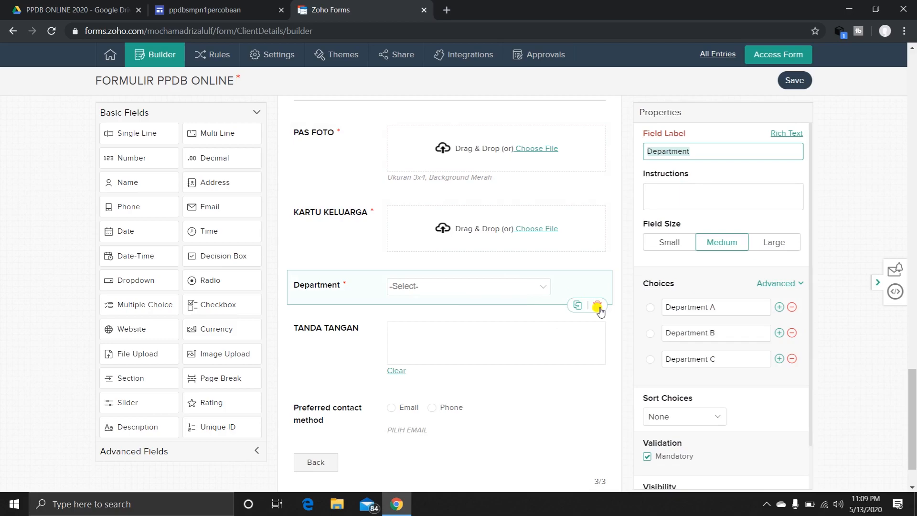
pyautogui.click(284, 302)
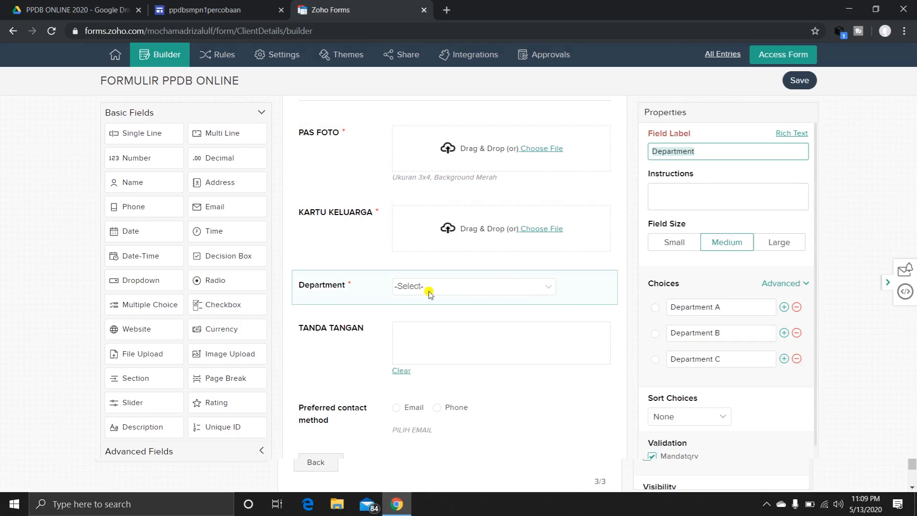
pyautogui.click(501, 278)
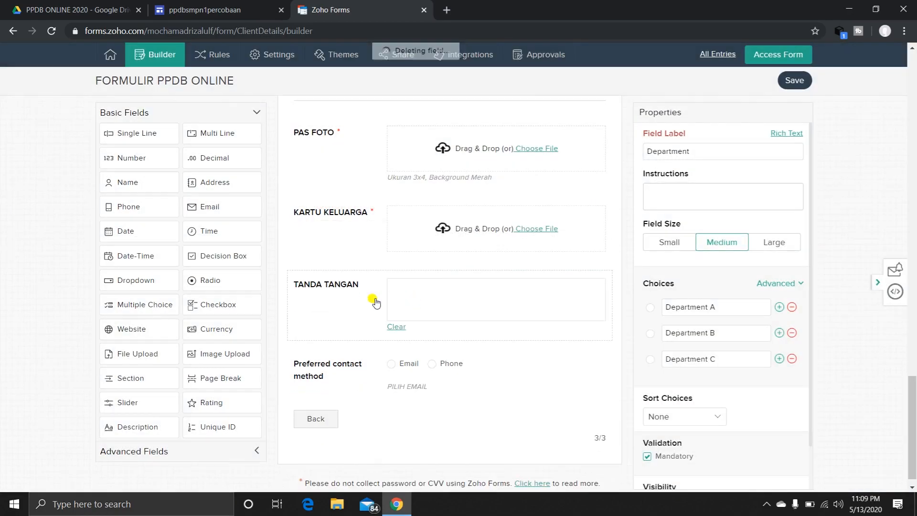
# Make the TANDA TANGAN signature field mandatory and save the form.
pyautogui.click(364, 293)
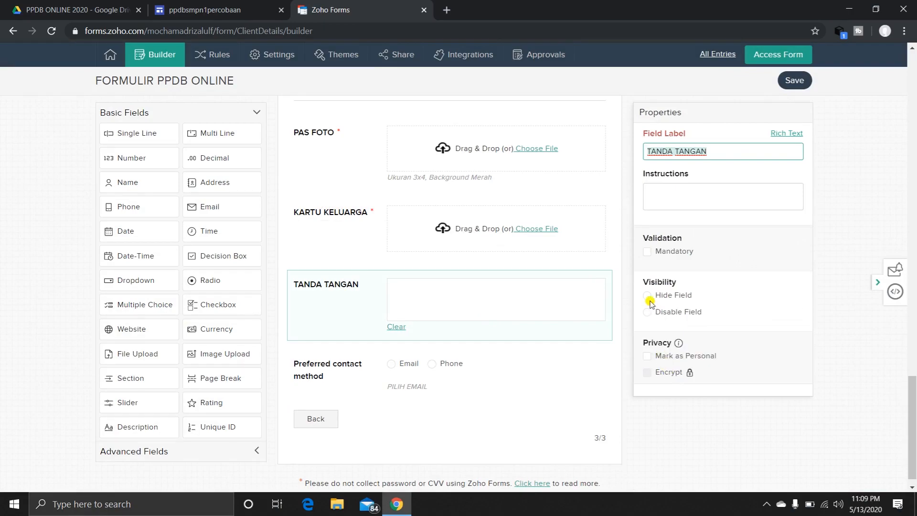
pyautogui.click(647, 252)
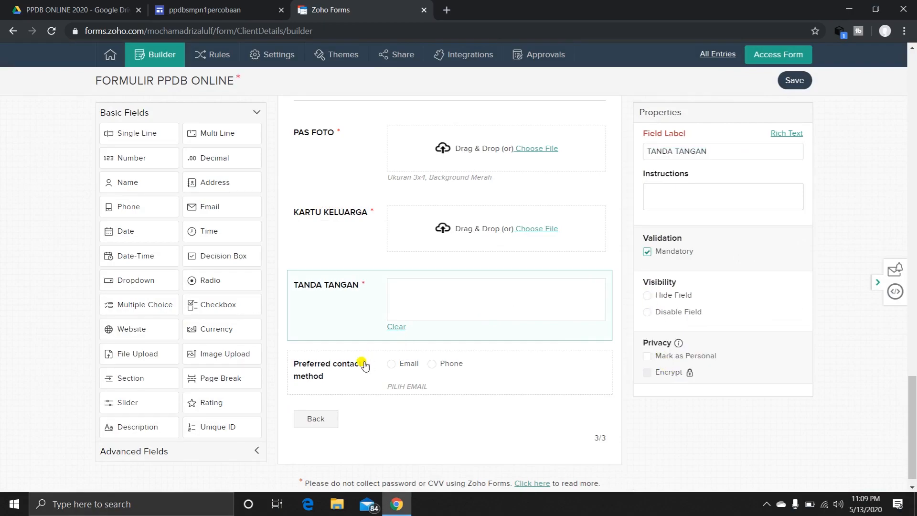
pyautogui.scroll(20, 394, 357)
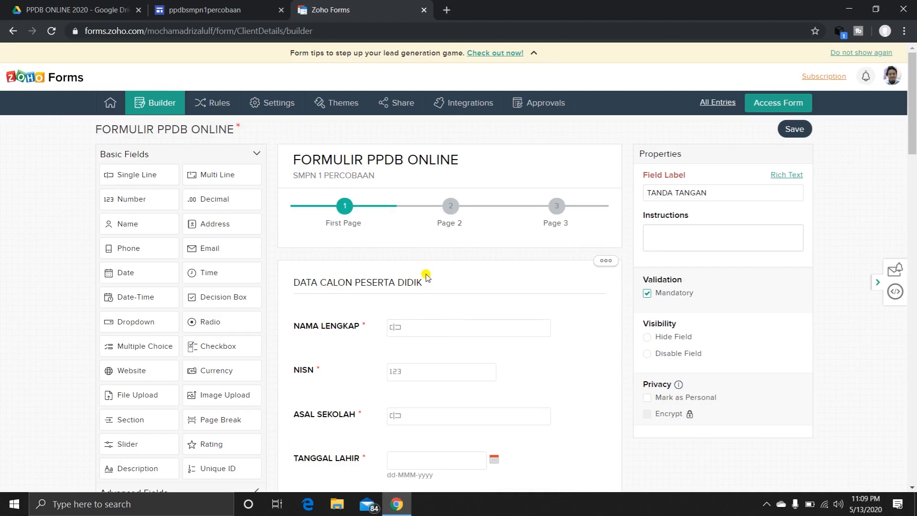
pyautogui.click(790, 130)
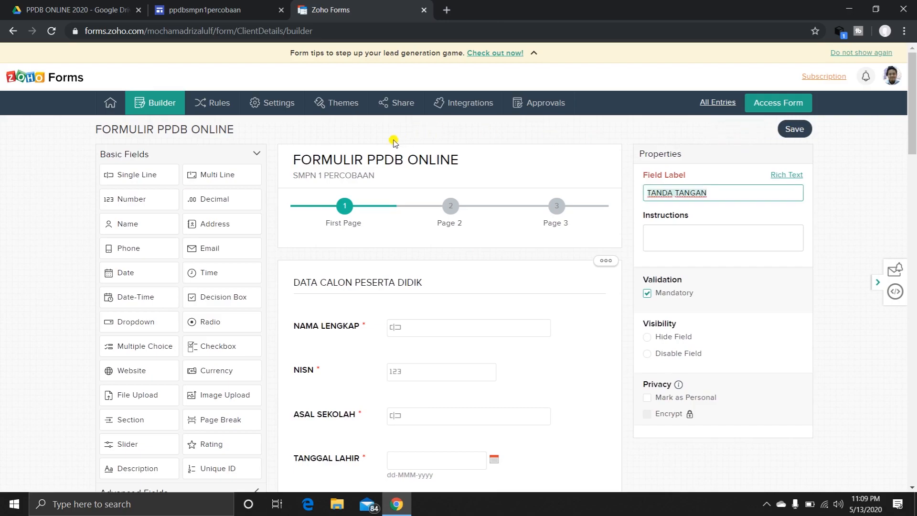
# Set the submit button label to SELESAI in the form's general settings.
pyautogui.click(268, 104)
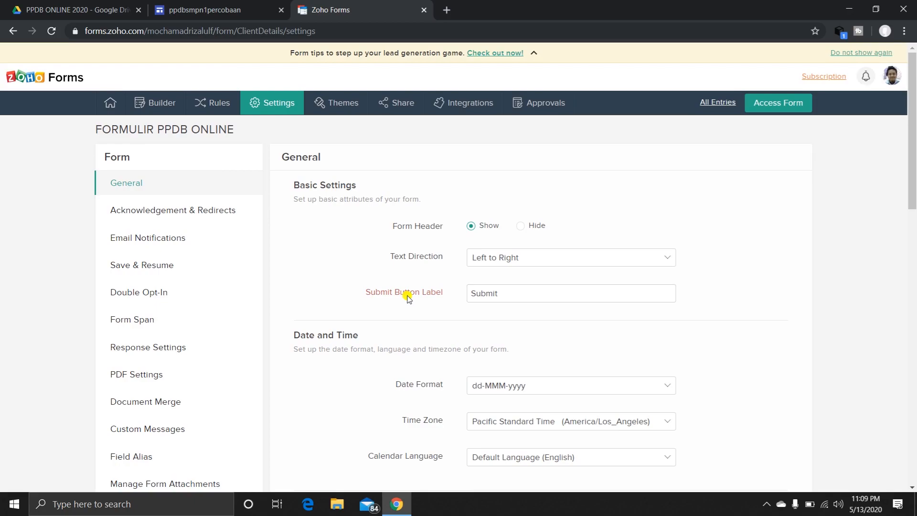
pyautogui.doubleClick(499, 293)
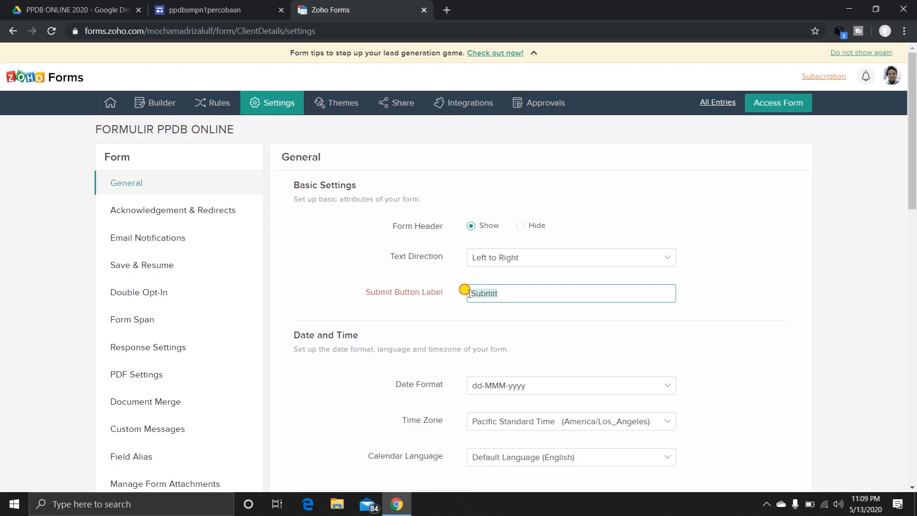
pyautogui.write('SELESAI')
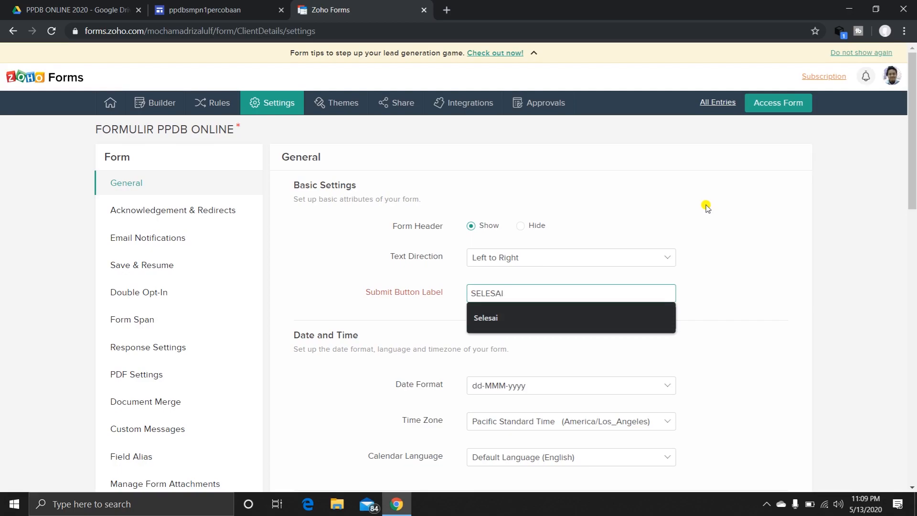
pyautogui.click(762, 293)
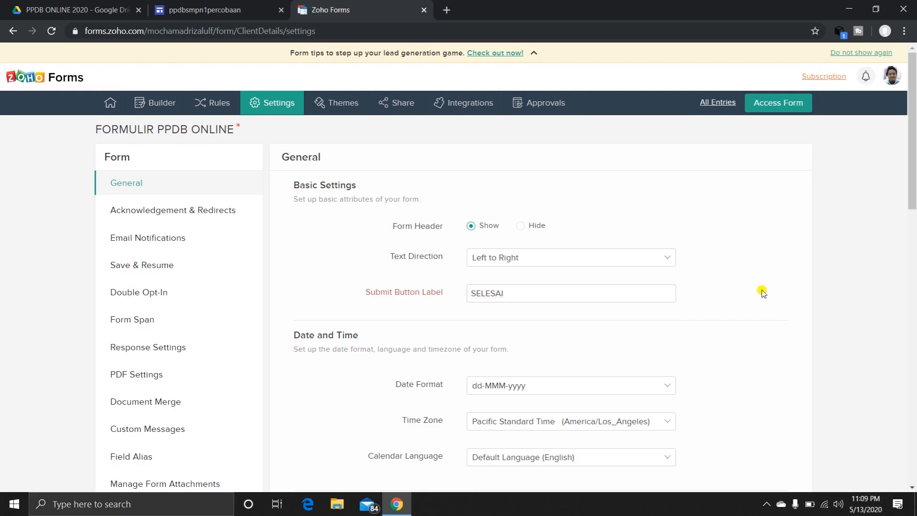
# Set the form's time zone to West Indonesia Time (Asia/Jakarta).
pyautogui.scroll(-4, 688, 296)
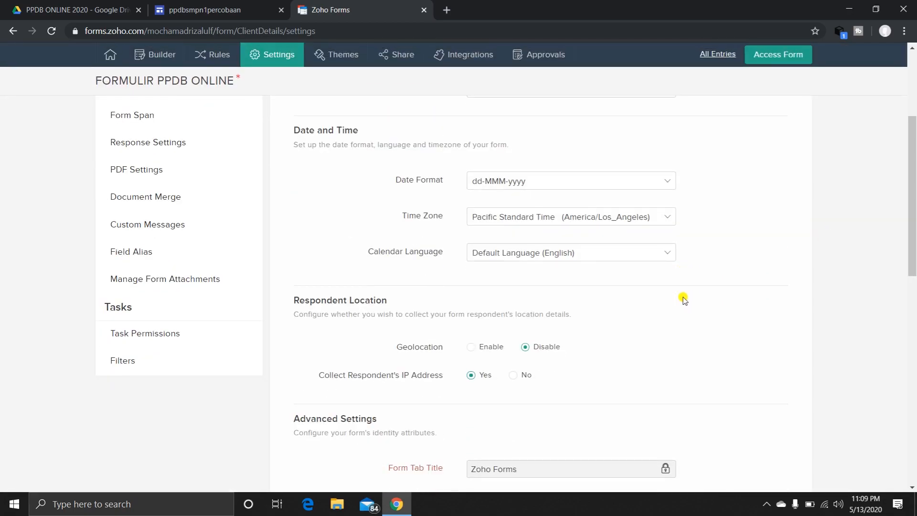
pyautogui.click(583, 220)
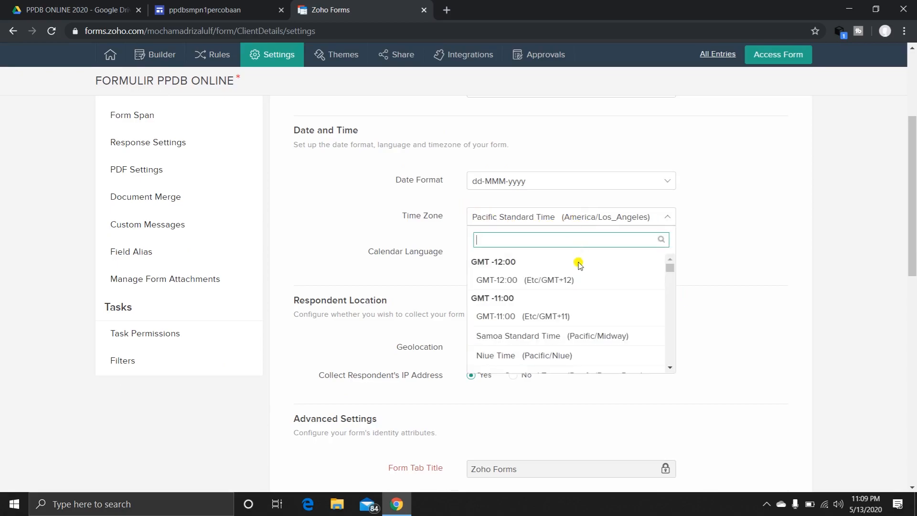
pyautogui.write('JAKAR')
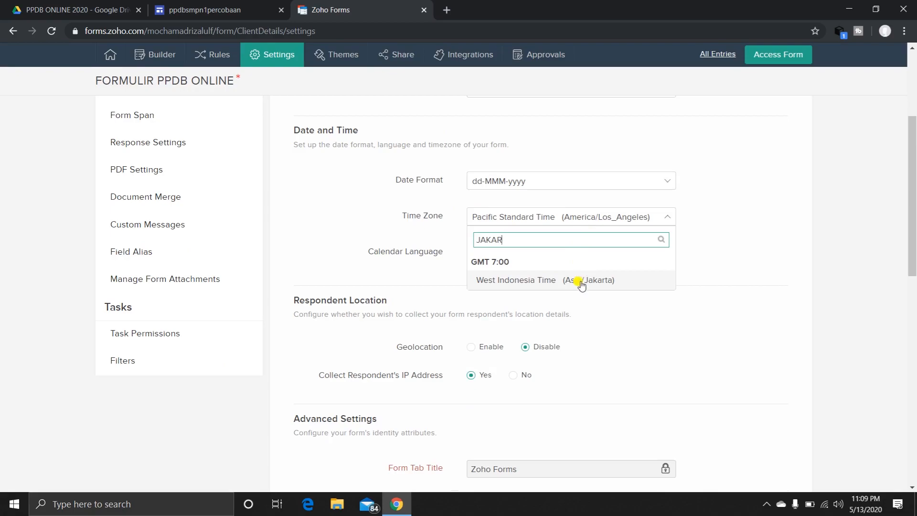
pyautogui.click(581, 282)
# Check the CAPTCHA versions offered in the form's Spam Control settings without choosing one.
pyautogui.scroll(-4, 582, 283)
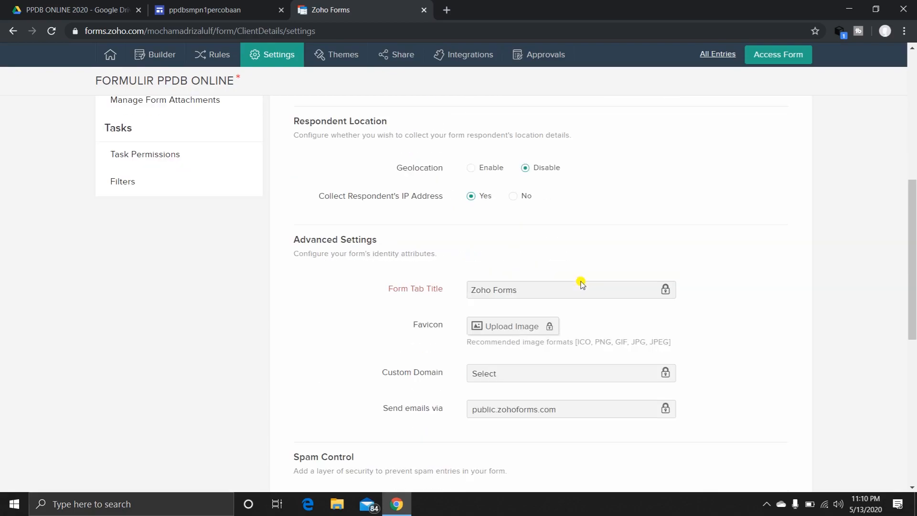
pyautogui.scroll(-5, 500, 291)
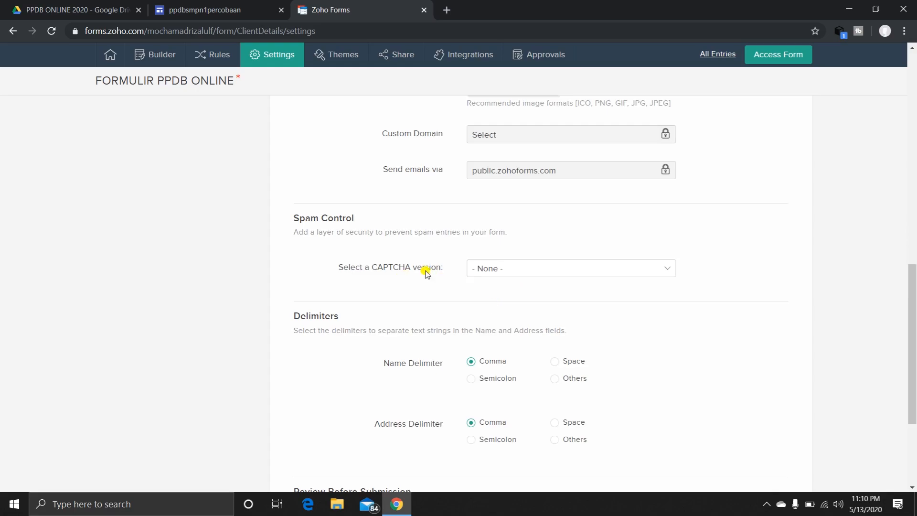
pyautogui.click(653, 272)
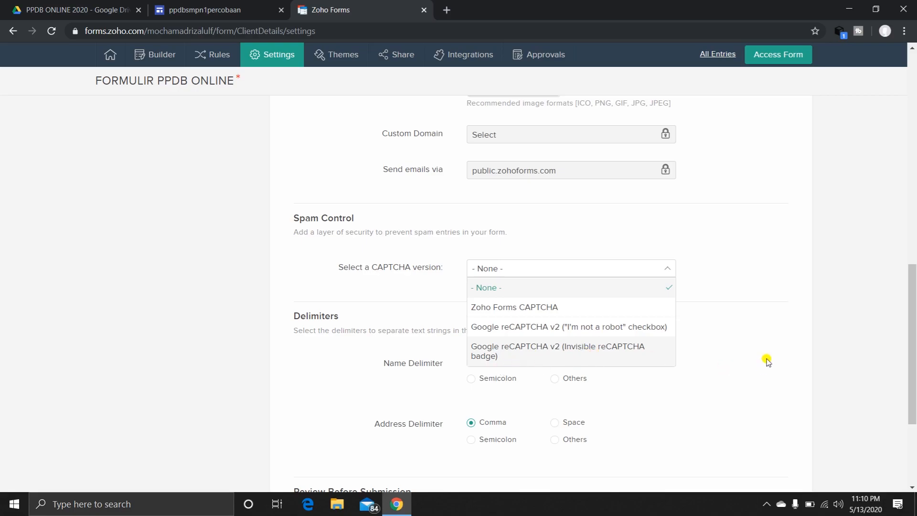
pyautogui.click(739, 278)
# Enable review before submission, set the review button label to LIHAT, and save the general settings.
pyautogui.scroll(-3, 557, 379)
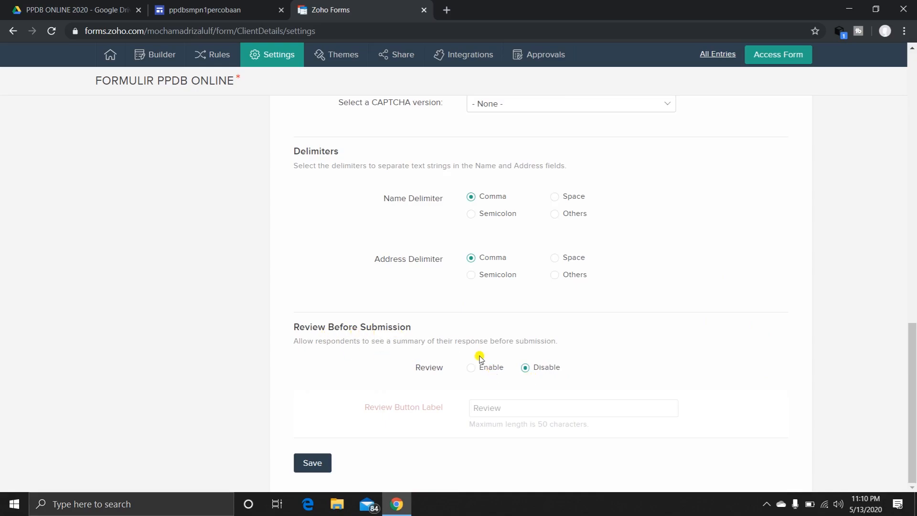
pyautogui.click(471, 367)
pyautogui.moveTo(504, 406); pyautogui.dragTo(454, 408)
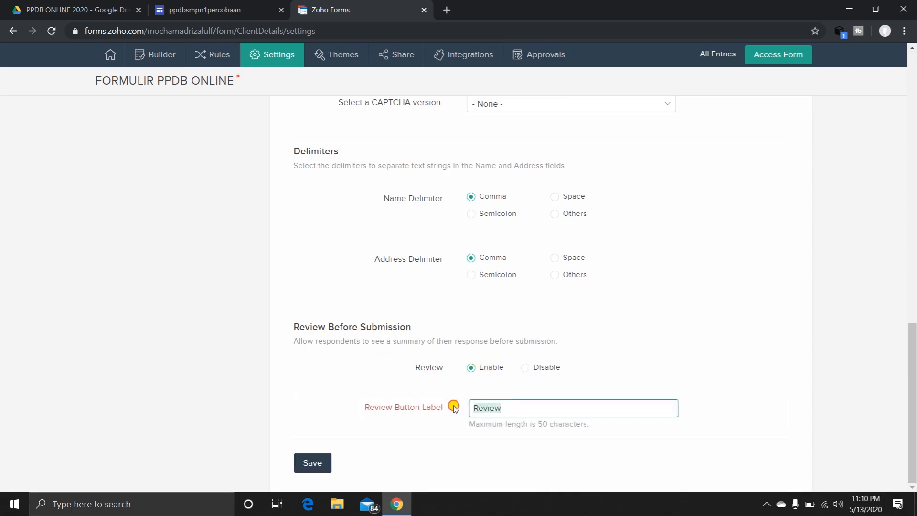
pyautogui.write('LIHAT')
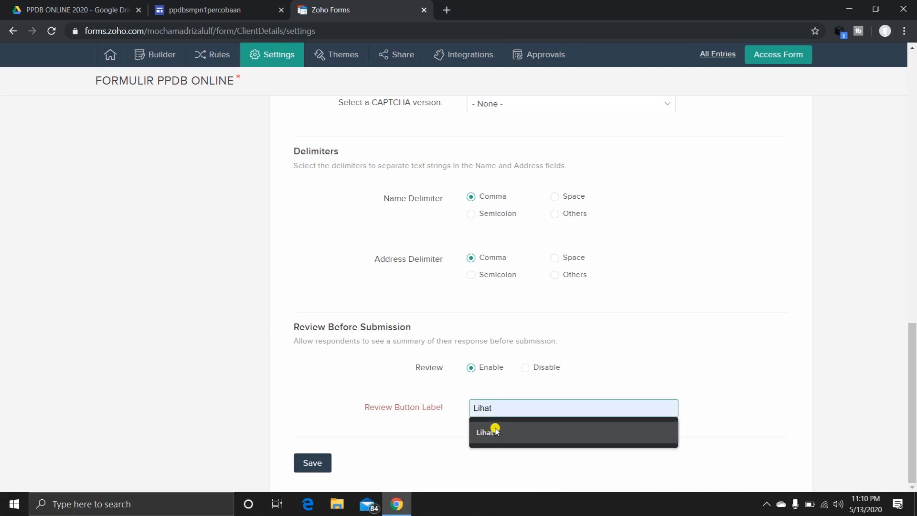
pyautogui.click(691, 365)
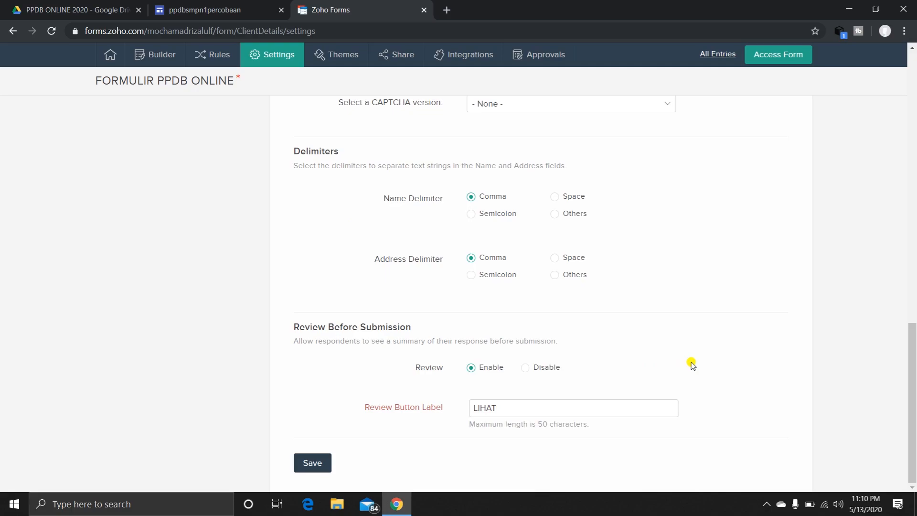
pyautogui.click(310, 466)
# Set the thank-you page message to "TERIMAKASIH SUDAH MENDAFTAR, SILAHKAN PERIKSA EMAIL ANDA UNTUK MENGUNDUK BUKTI PENDAFTARAN" and save it.
pyautogui.scroll(15, 363, 260)
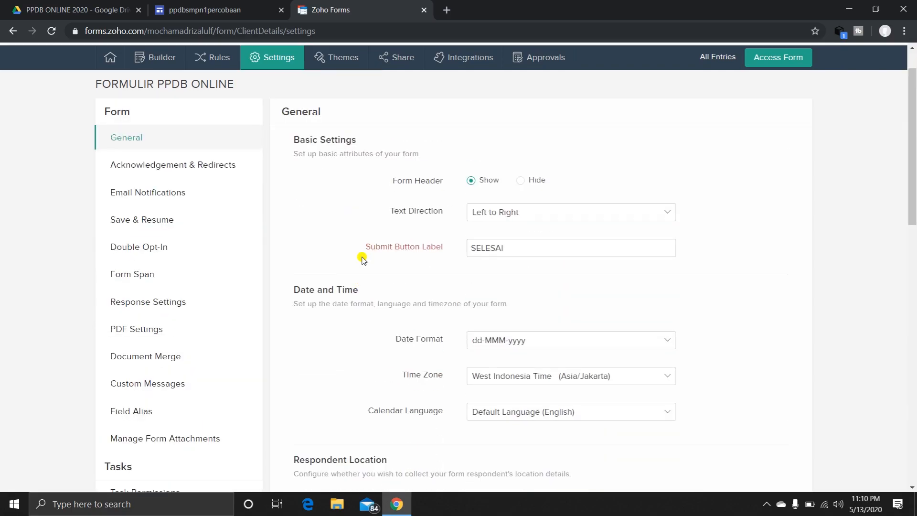
pyautogui.click(197, 172)
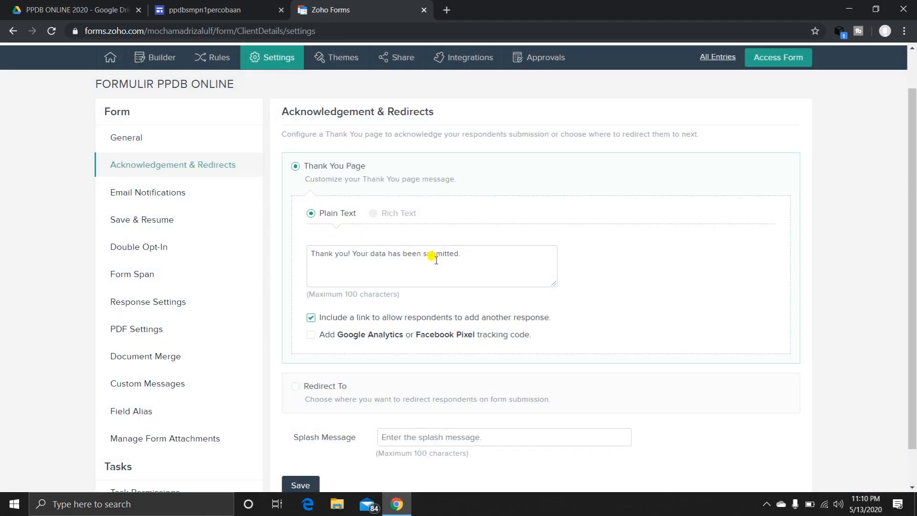
pyautogui.moveTo(461, 253); pyautogui.dragTo(309, 248)
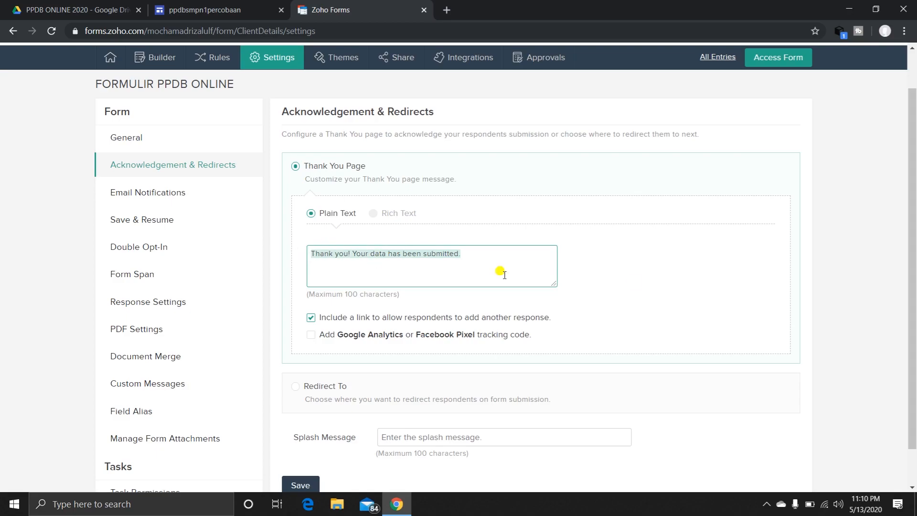
pyautogui.write('TER')
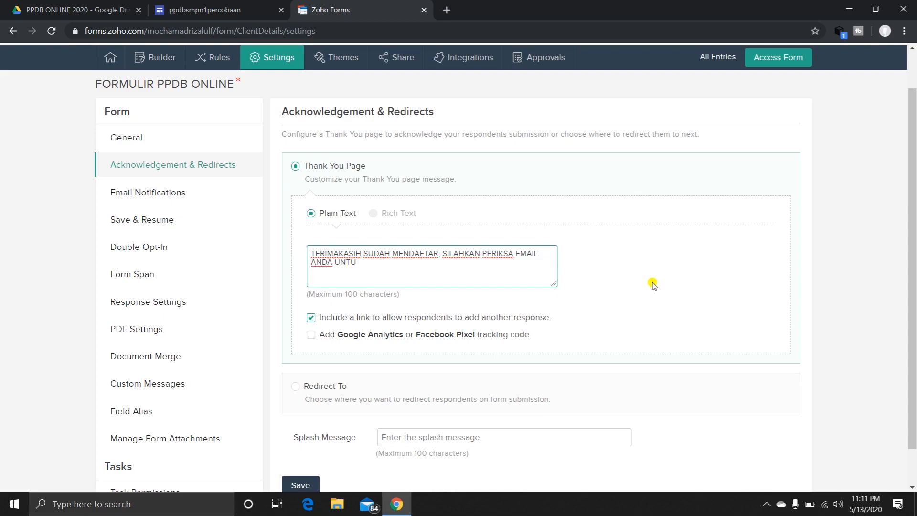
pyautogui.write('MENGUNDUK BUKTI PENDAFTARAN')
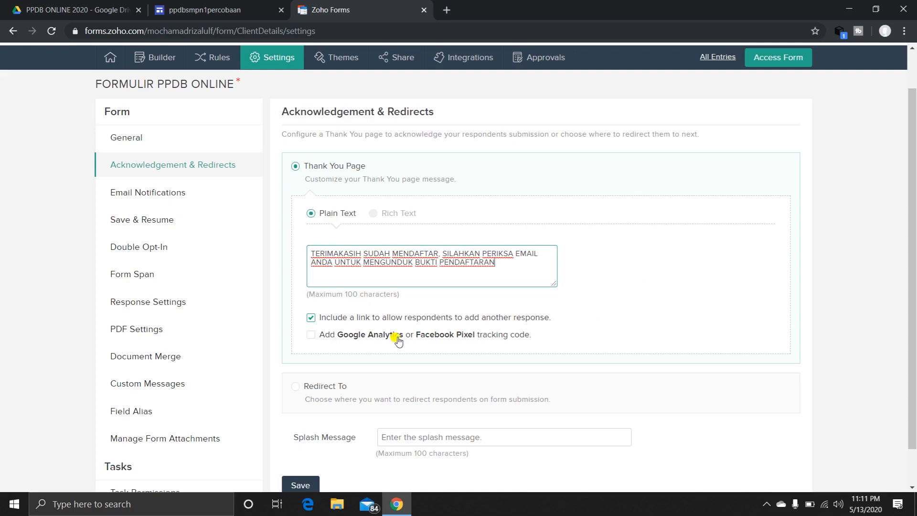
pyautogui.scroll(-1, 376, 388)
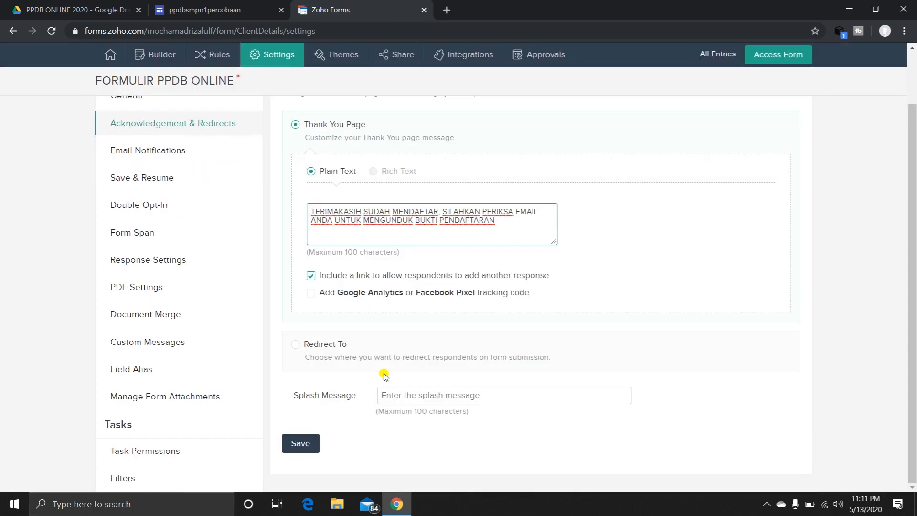
pyautogui.click(307, 444)
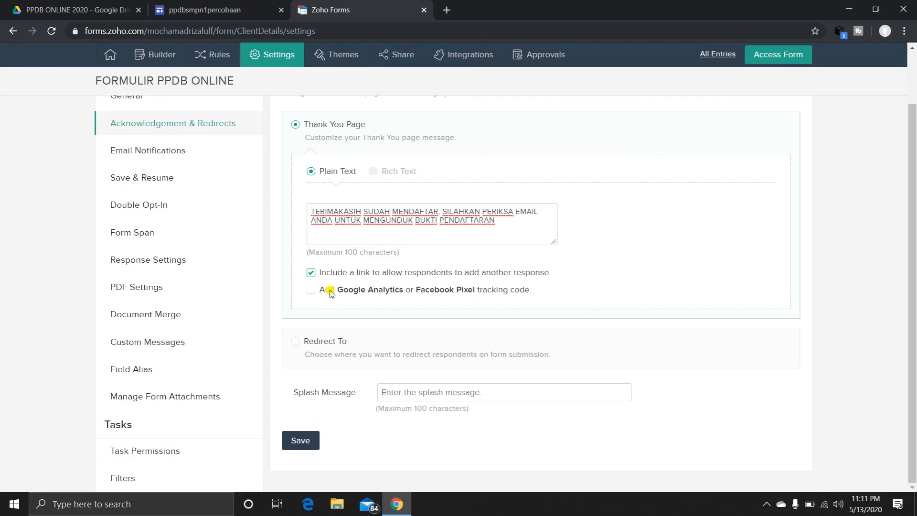
# Enable Save & Resume for respondents, keep the button label Save, and save the setting.
pyautogui.click(170, 161)
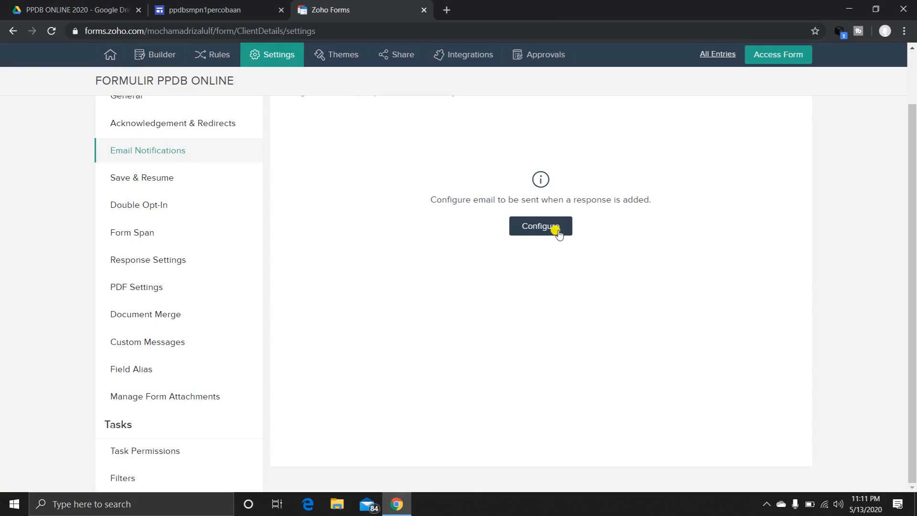
pyautogui.click(149, 177)
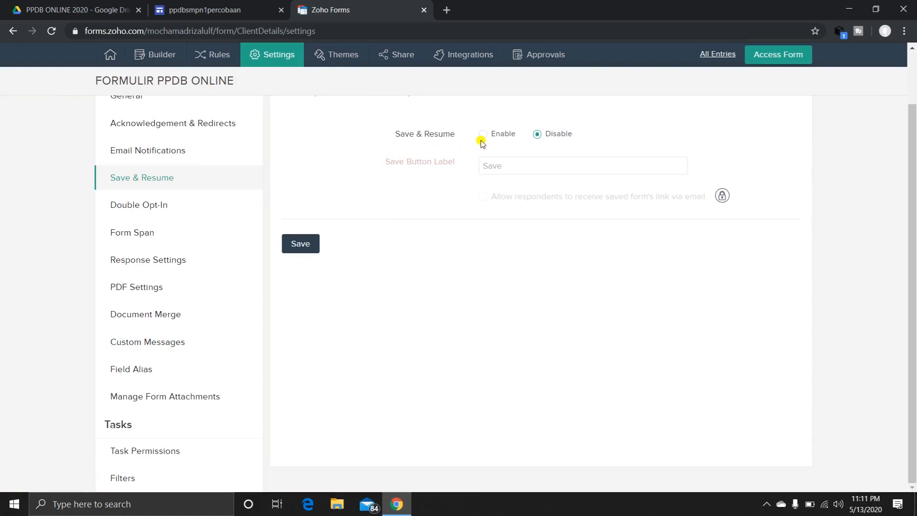
pyautogui.click(483, 136)
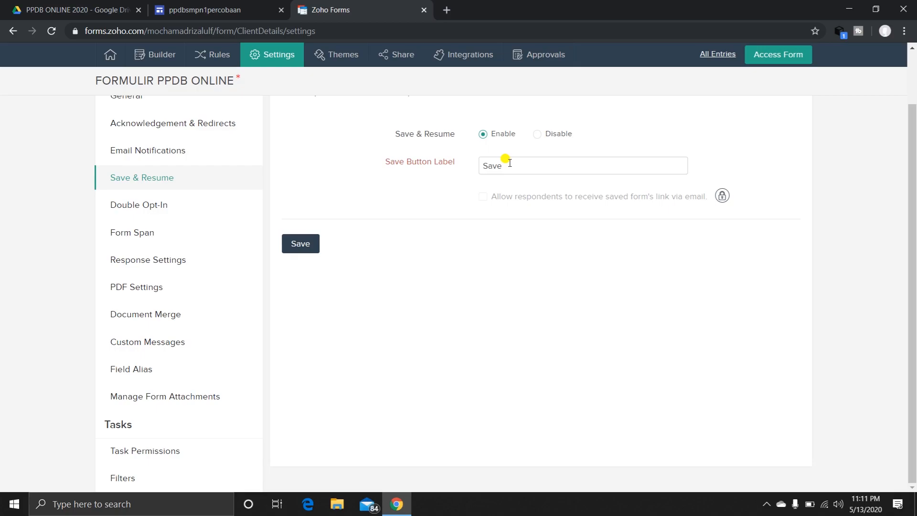
pyautogui.click(510, 163)
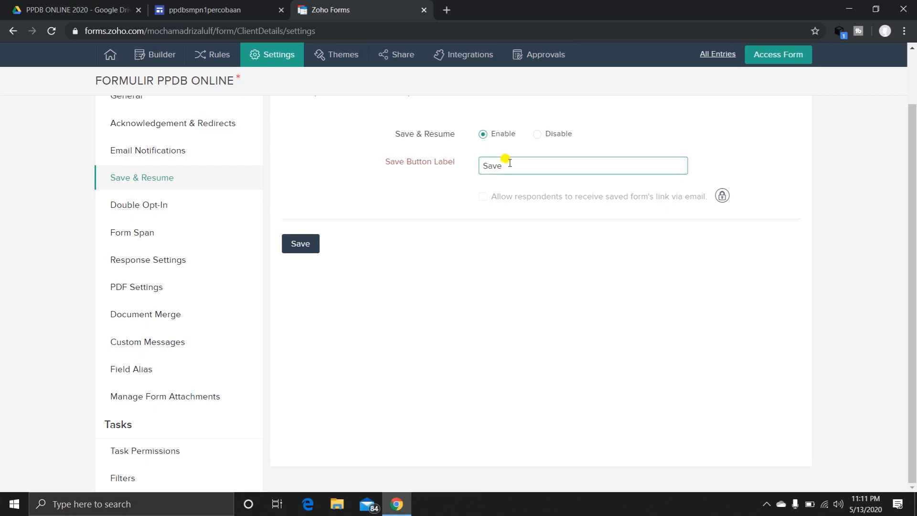
pyautogui.click(297, 243)
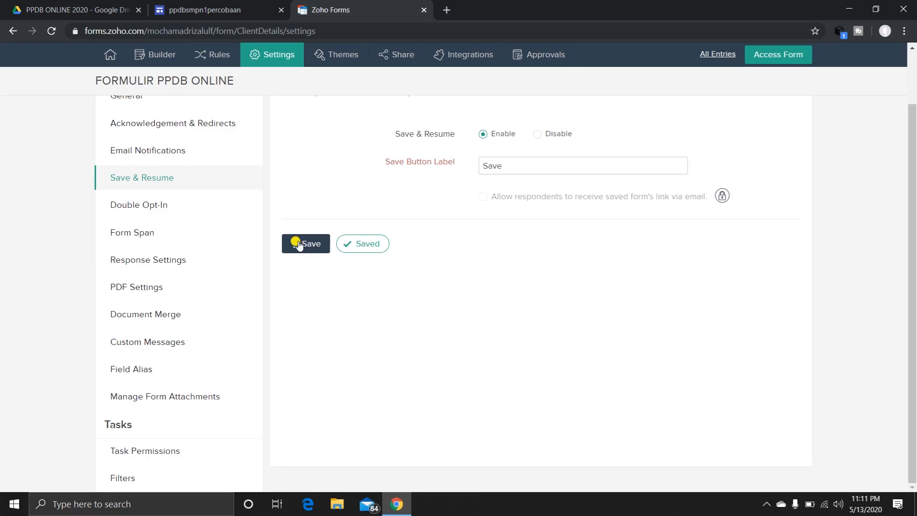
# Set up a Zoho Sheet integration for the form with a new sheet named PPDB ONLINE.
pyautogui.scroll(2, 339, 244)
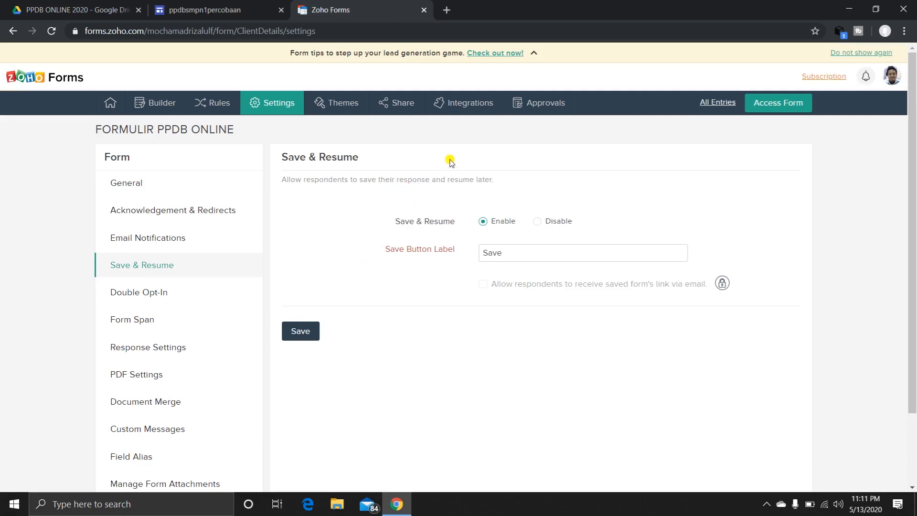
pyautogui.click(458, 106)
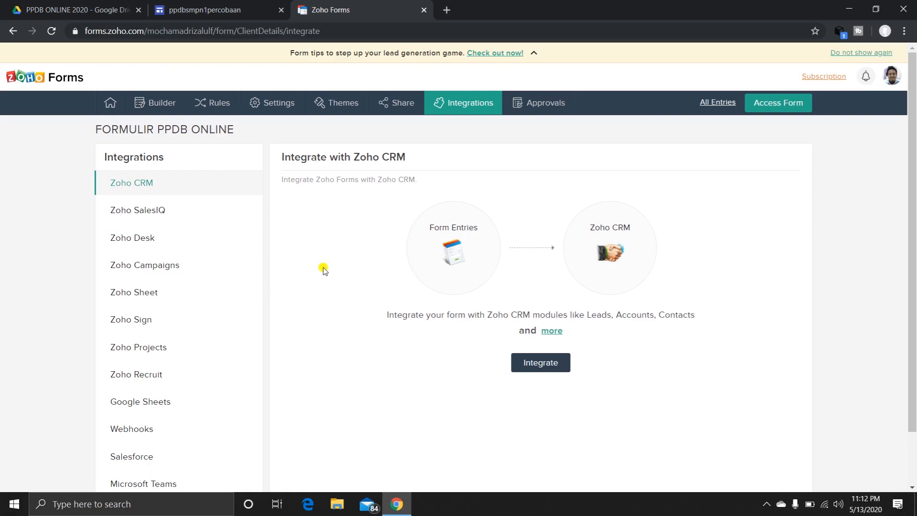
pyautogui.scroll(-2, 138, 303)
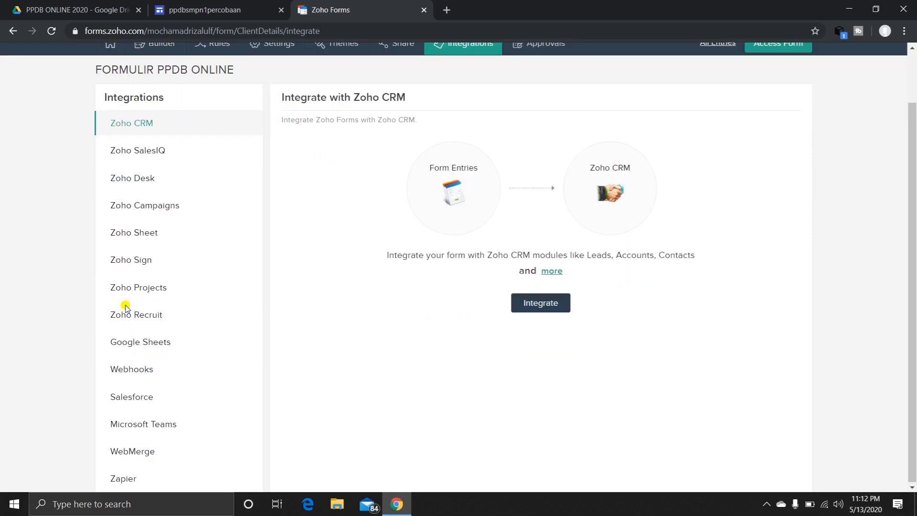
pyautogui.click(157, 236)
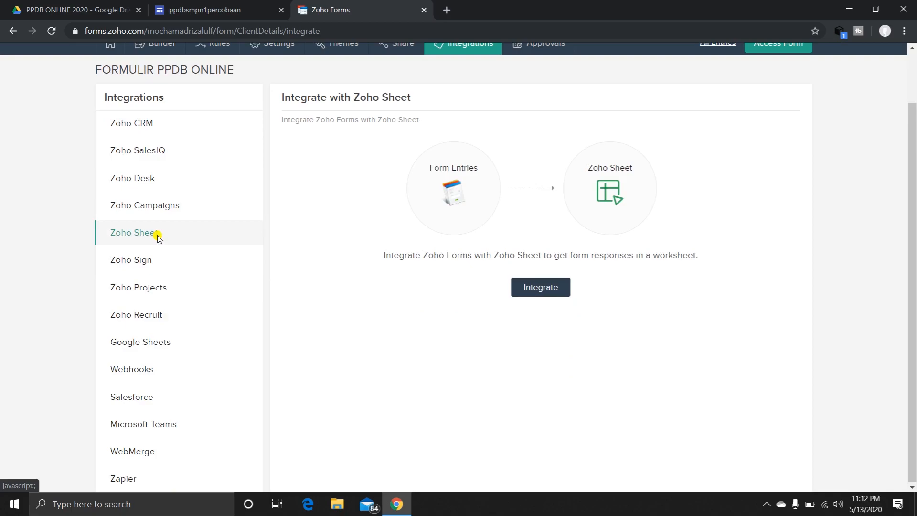
pyautogui.click(535, 290)
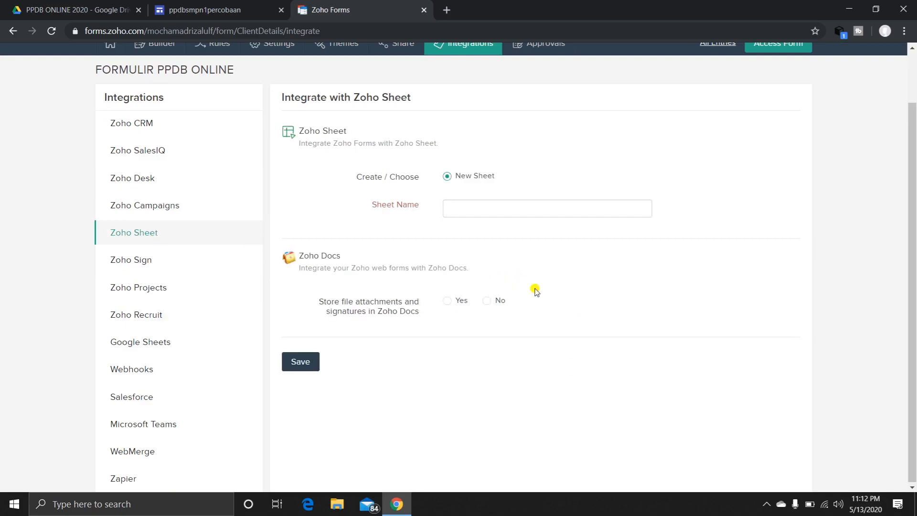
pyautogui.click(503, 209)
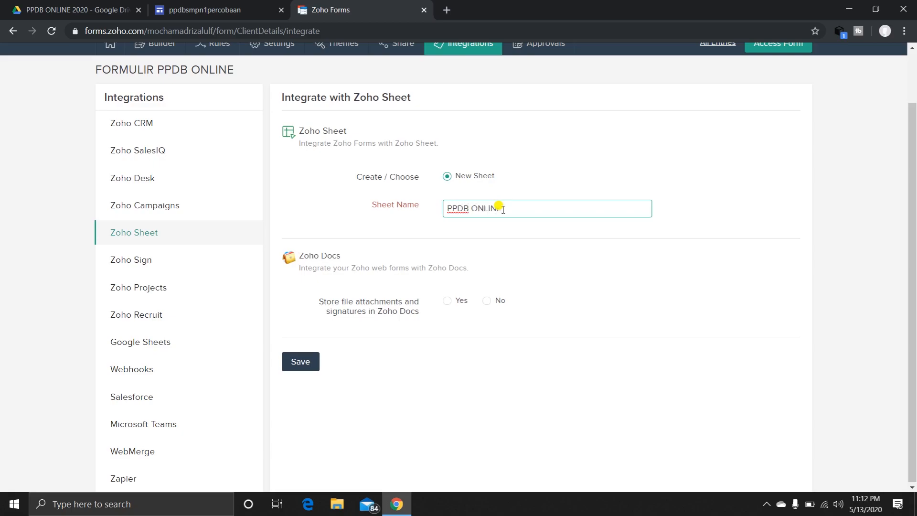
# Store the PAS FOTO, TANDA TANGAN and KARTU KELUARGA attachments in Zoho Docs and save the integration.
pyautogui.click(449, 301)
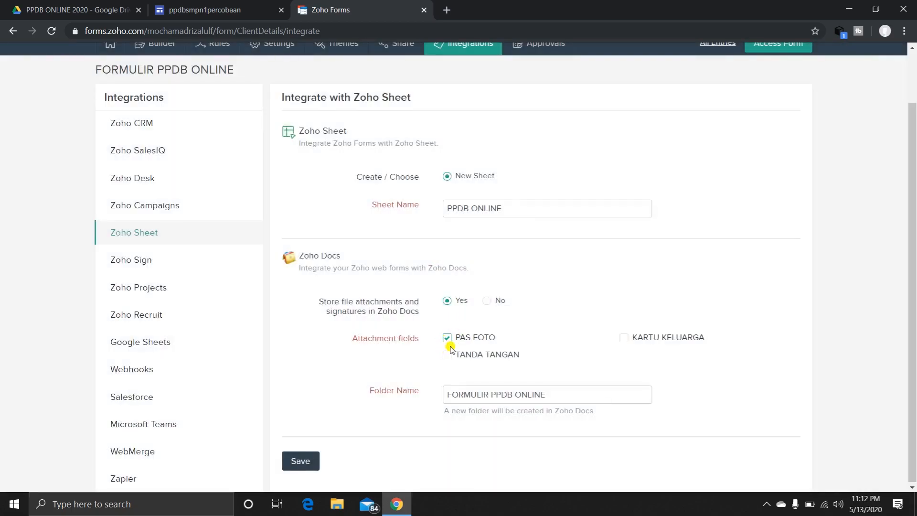
pyautogui.click(447, 354)
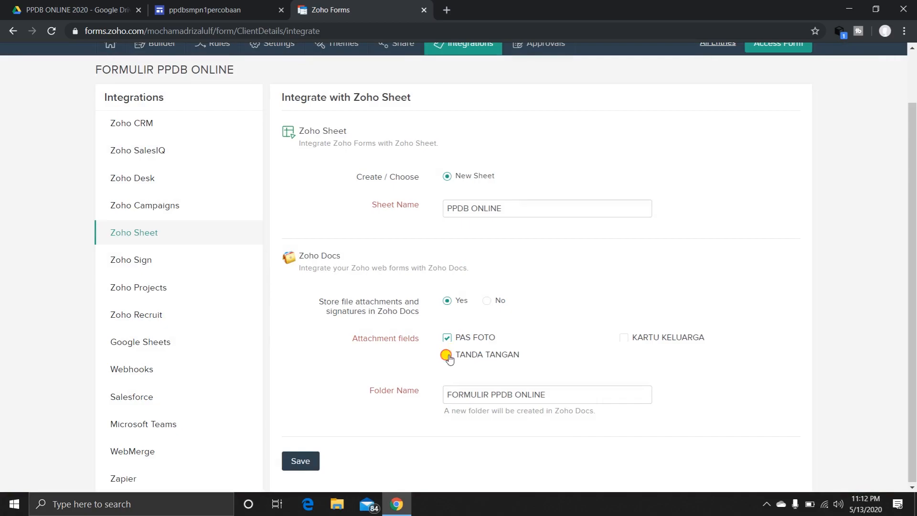
pyautogui.click(623, 338)
pyautogui.click(301, 463)
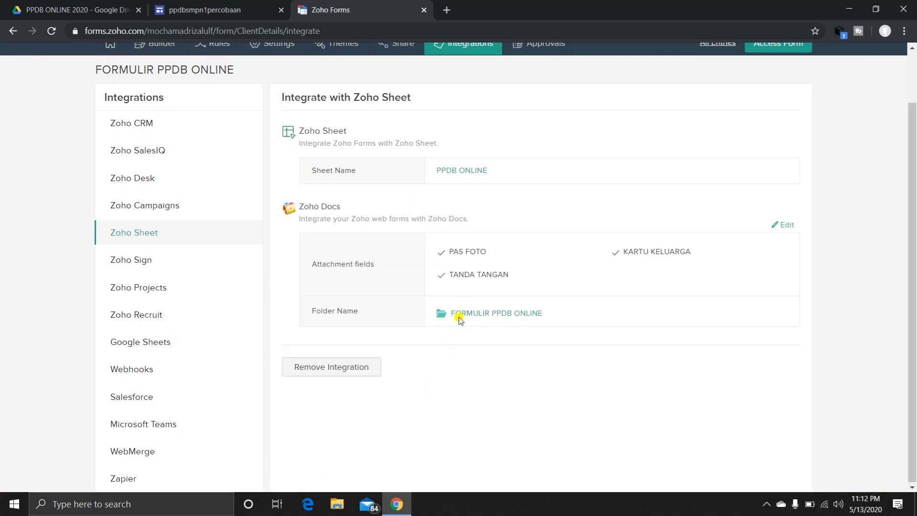
# Open the live form, test its mandatory fields by trying to advance with page one empty, and close it.
pyautogui.scroll(1, 459, 291)
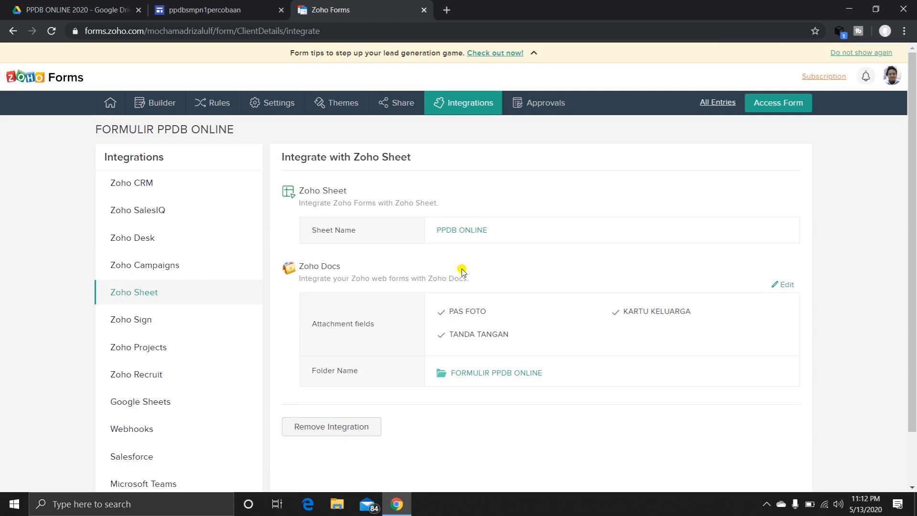
pyautogui.click(776, 104)
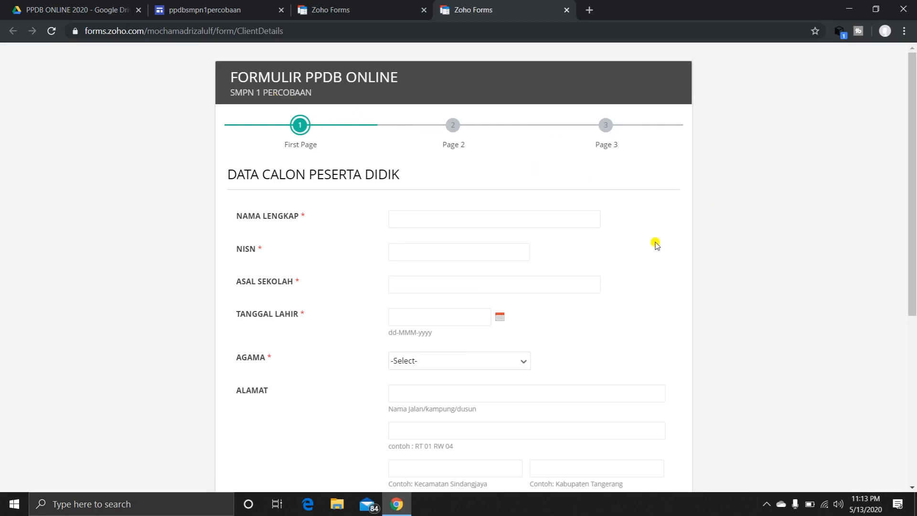
pyautogui.scroll(-6, 654, 244)
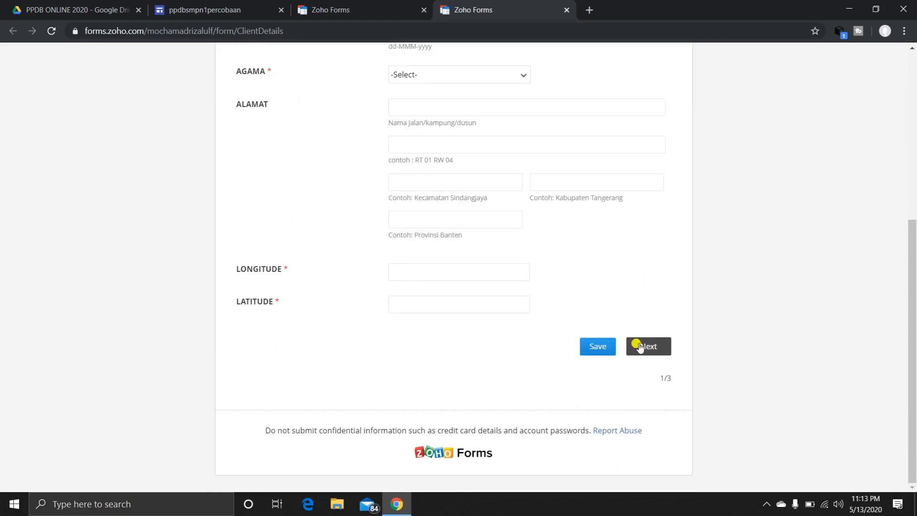
pyautogui.click(645, 351)
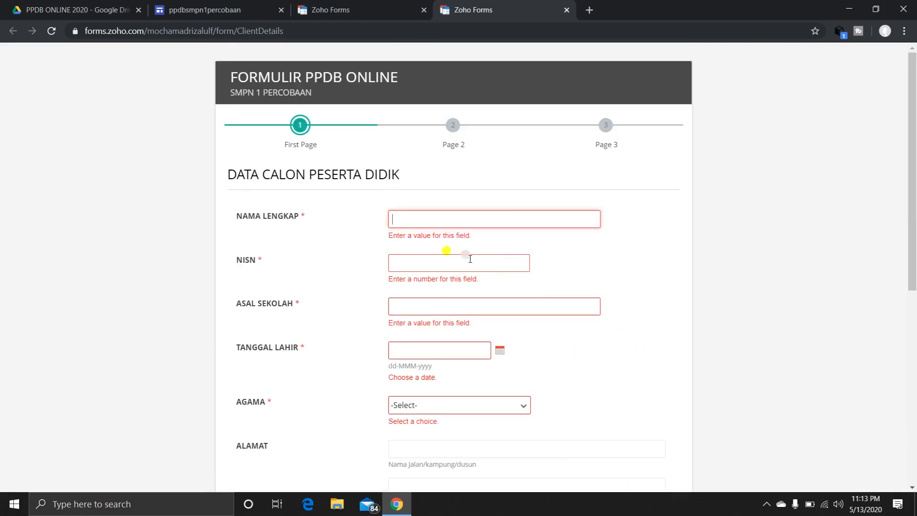
pyautogui.scroll(-8, 521, 268)
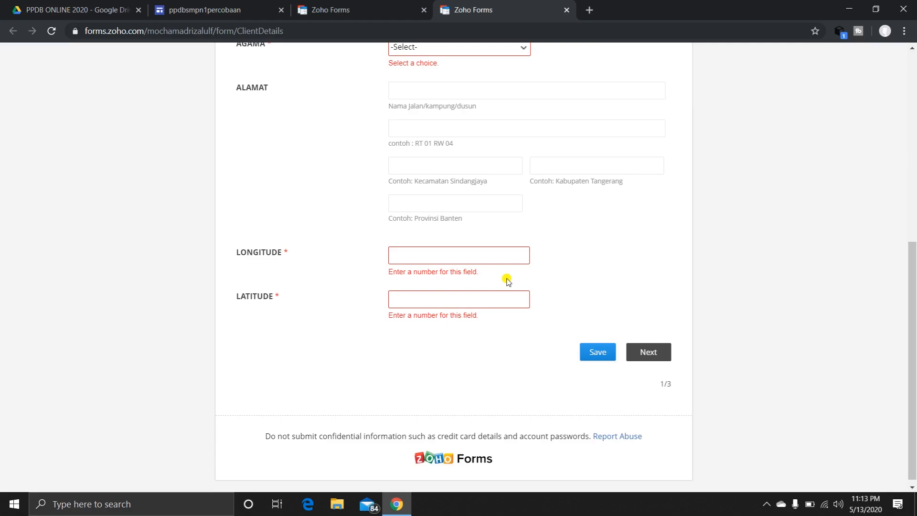
pyautogui.scroll(8, 507, 281)
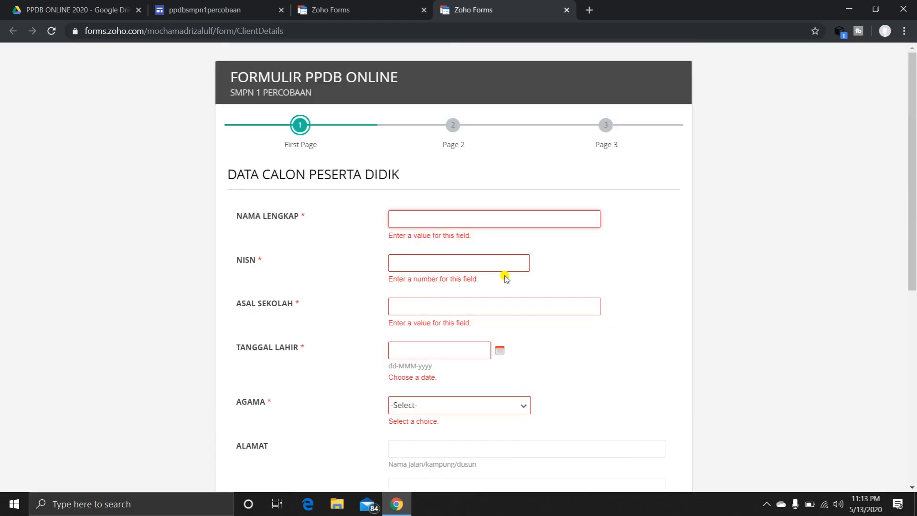
pyautogui.click(569, 10)
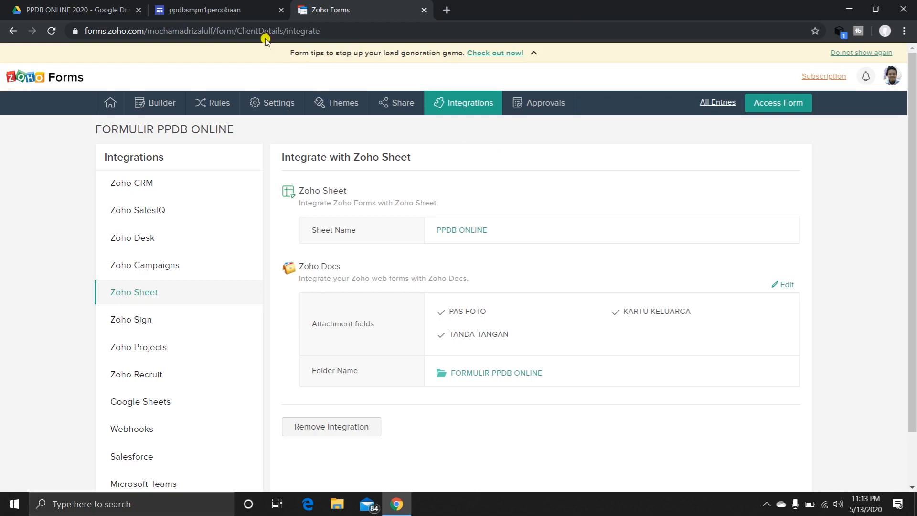
# Open the form's embed options and copy the full iframe source code.
pyautogui.click(223, 9)
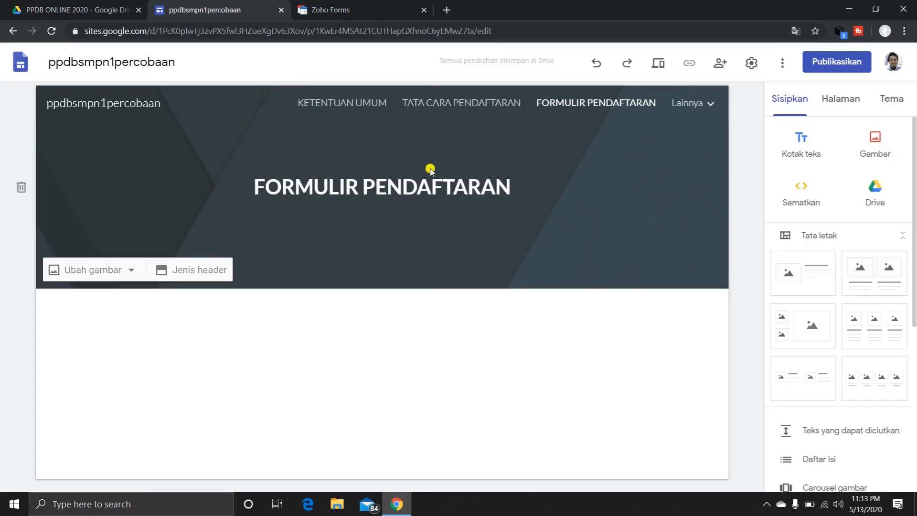
pyautogui.click(351, 10)
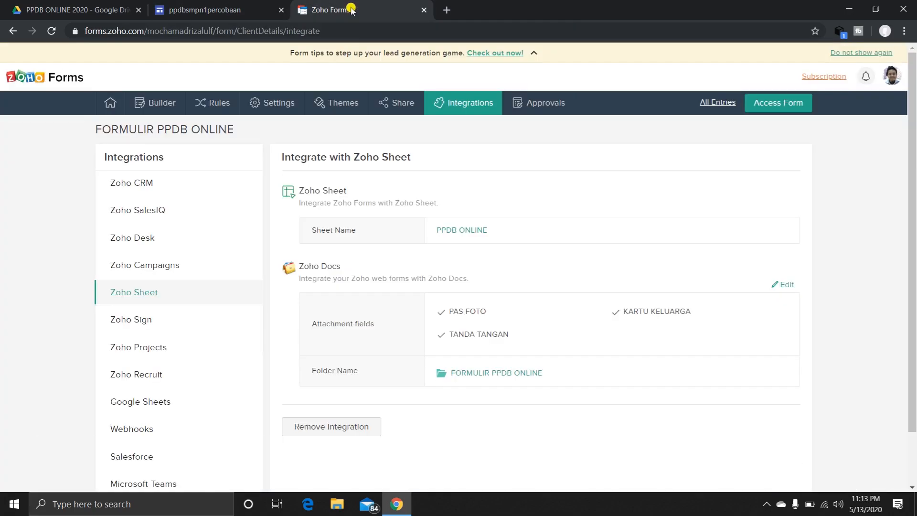
pyautogui.click(397, 102)
pyautogui.click(164, 104)
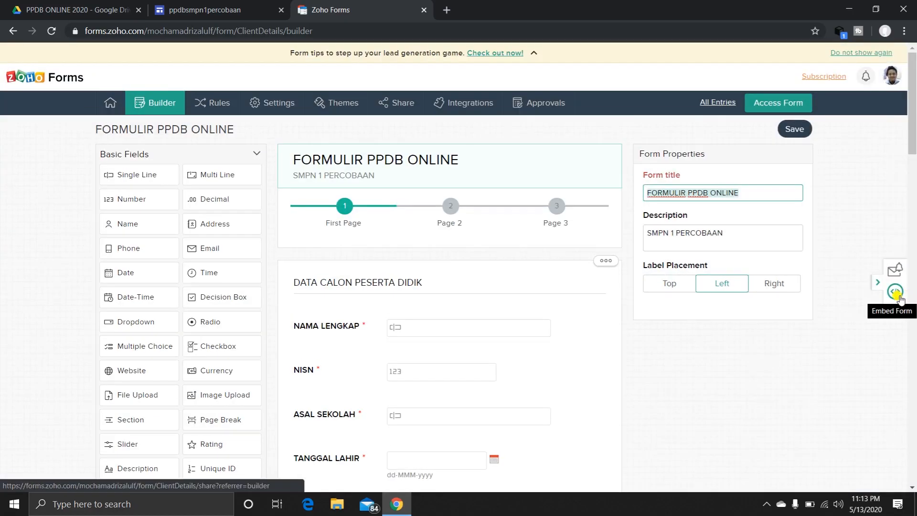
pyautogui.click(896, 292)
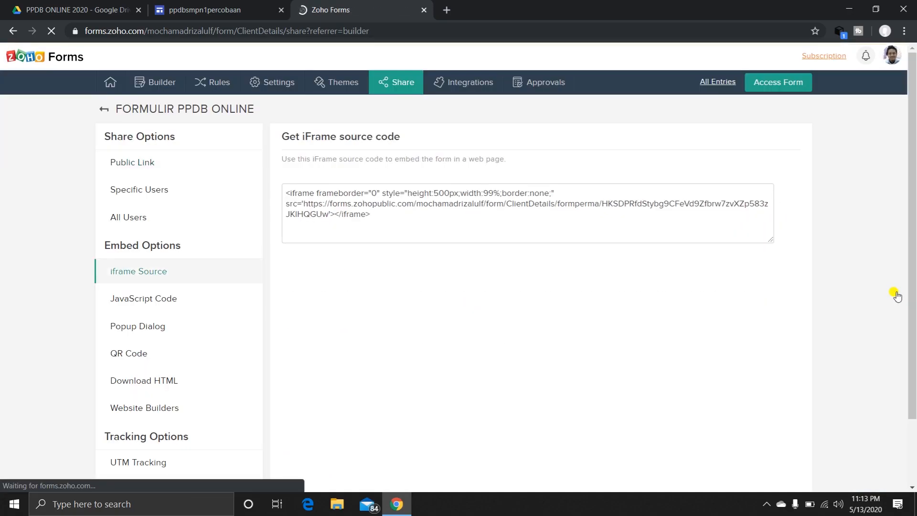
pyautogui.click(368, 227)
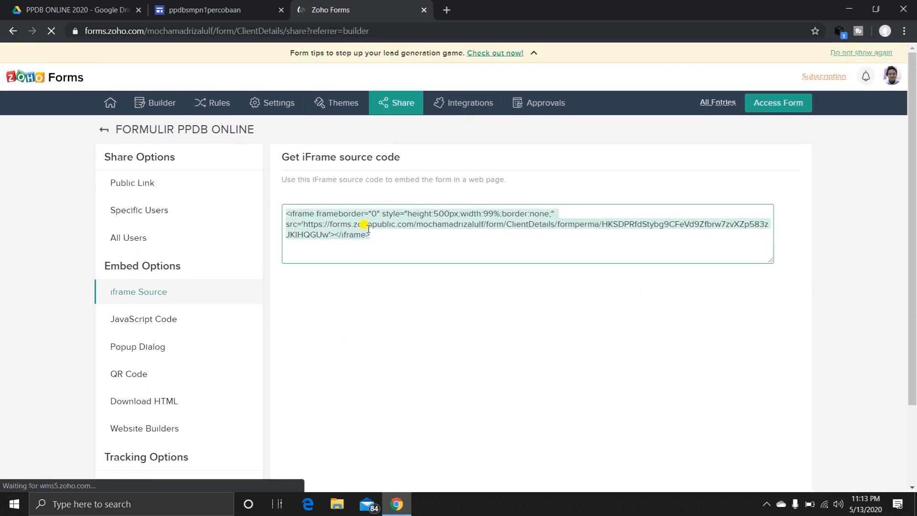
pyautogui.rightClick(368, 228)
pyautogui.click(389, 234)
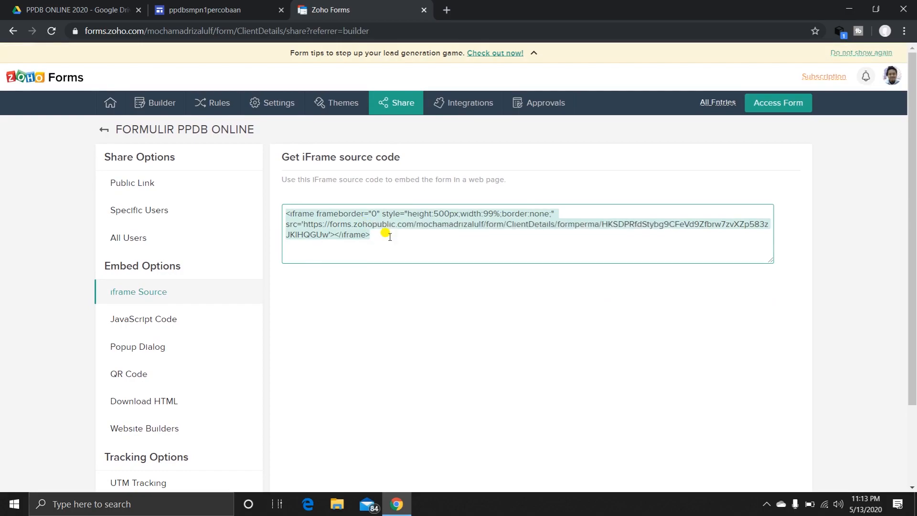
# Switch to the Google Sites editor and paste the copied iframe code into a new code embed on the FORMULIR PENDAFTARAN page.
pyautogui.click(225, 9)
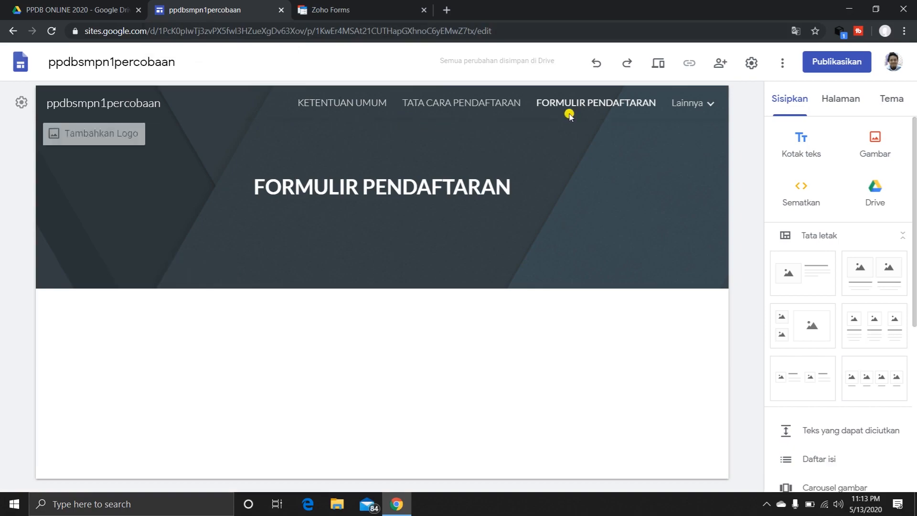
pyautogui.click(805, 191)
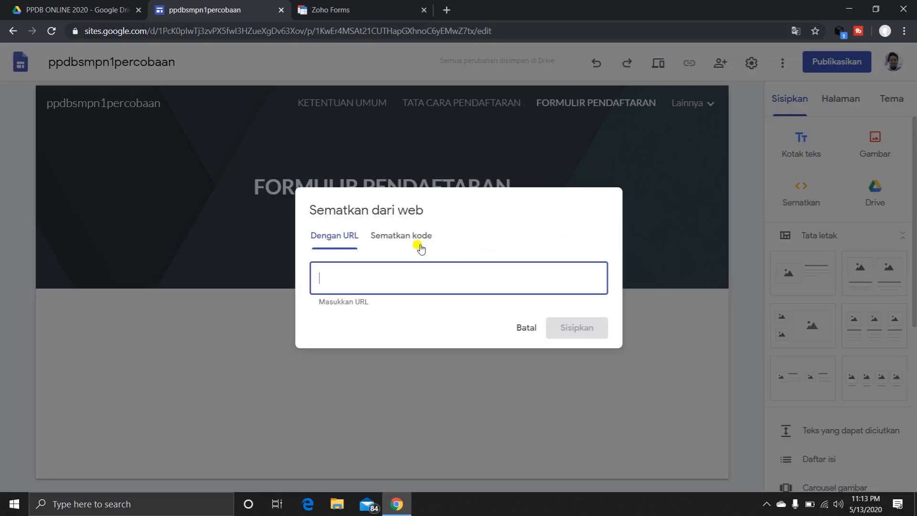
pyautogui.click(402, 237)
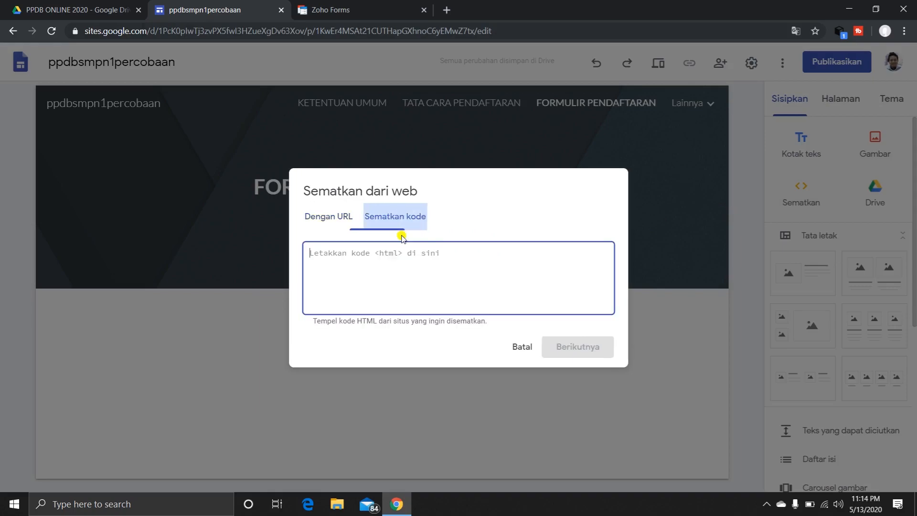
pyautogui.rightClick(334, 252)
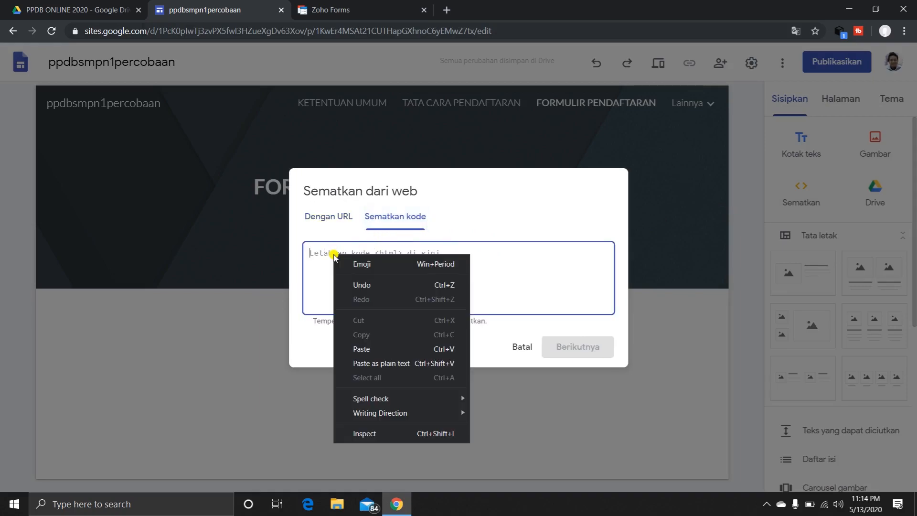
pyautogui.click(371, 349)
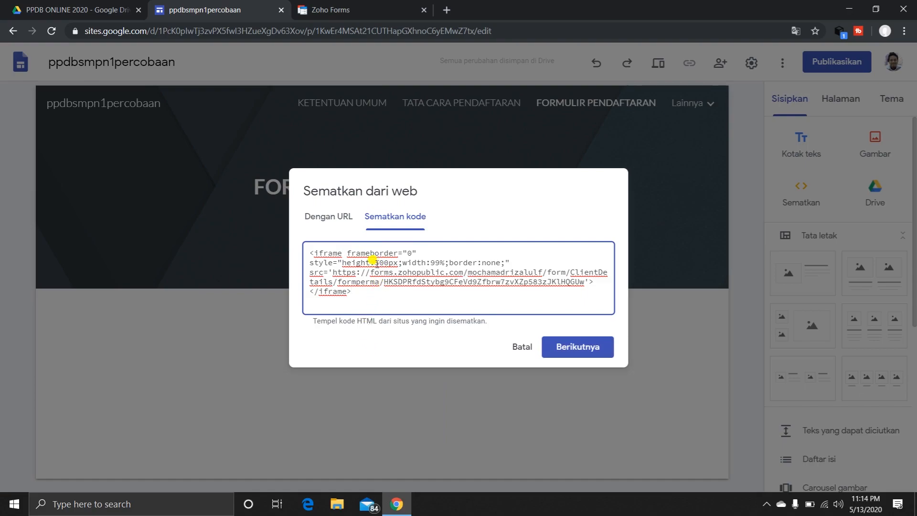
# Set the iframe height in the embed code to 100% and insert the embed into the page.
pyautogui.moveTo(374, 262); pyautogui.dragTo(386, 262)
pyautogui.write('100')
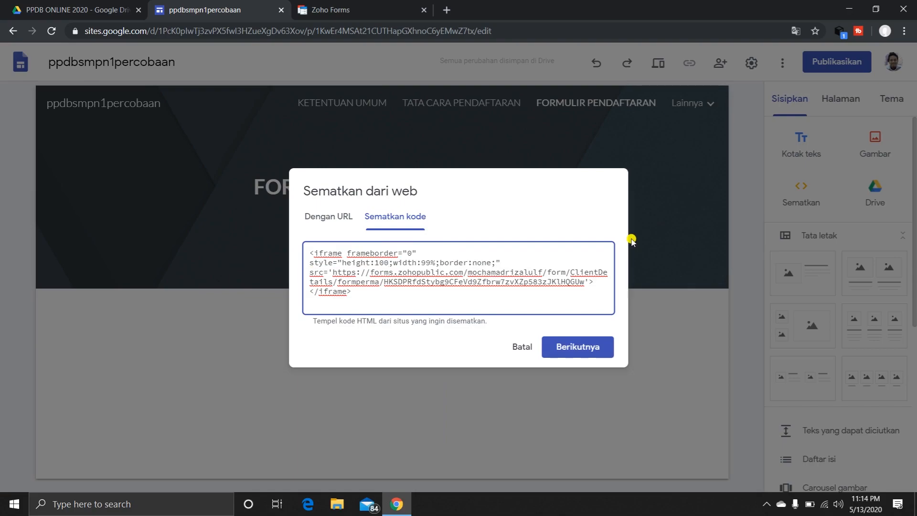
pyautogui.write('%')
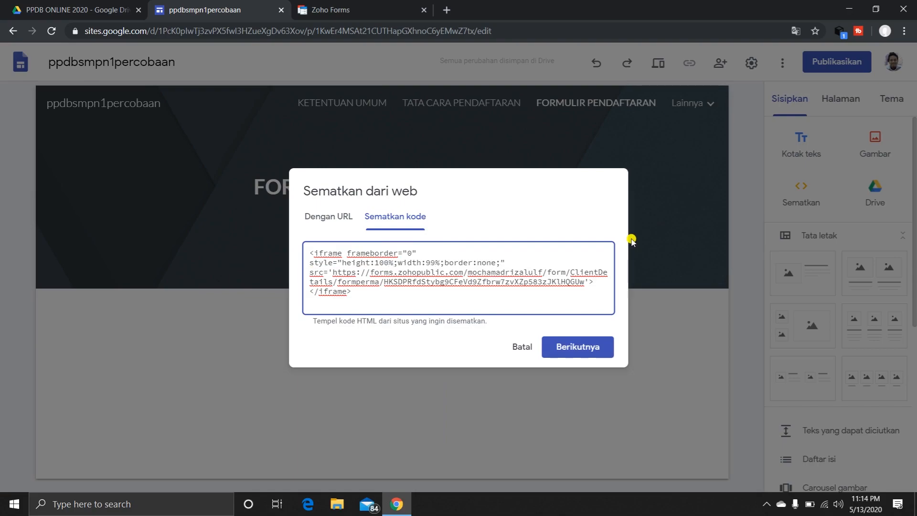
pyautogui.click(588, 345)
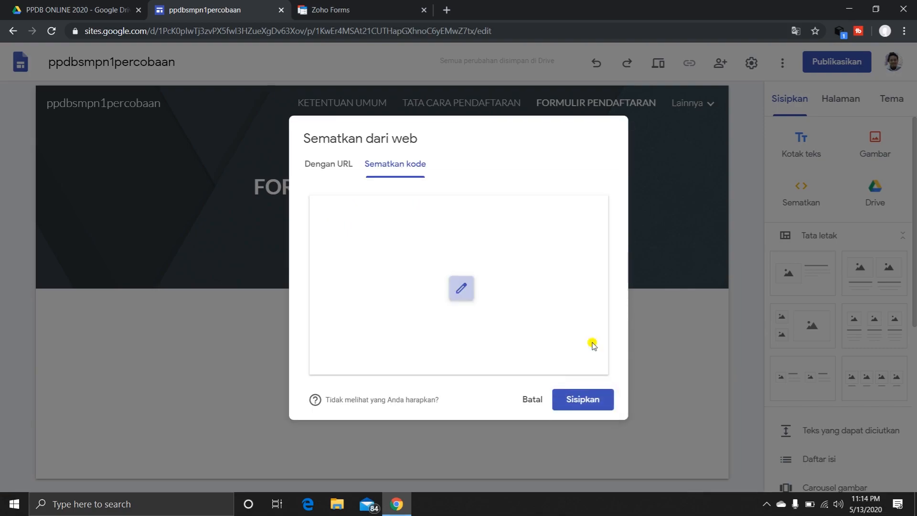
pyautogui.click(573, 400)
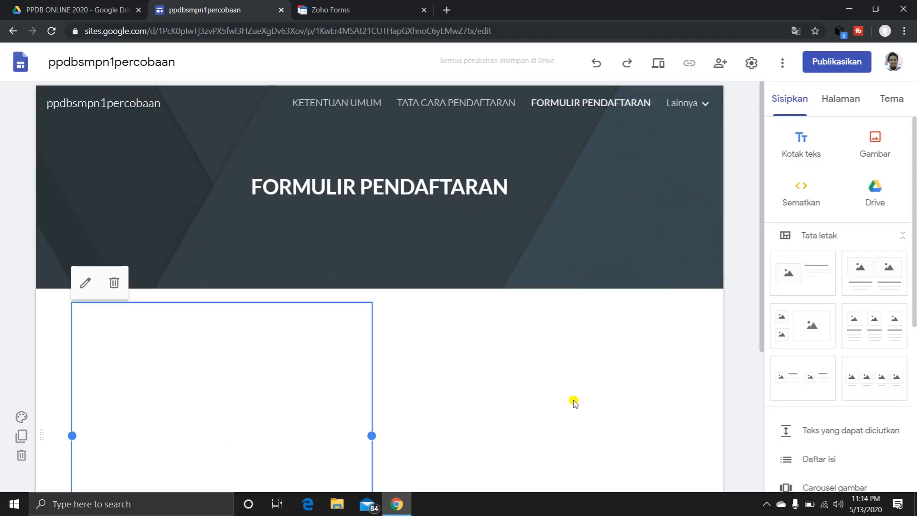
# Widen the embedded form to the full content width of the page and increase its height.
pyautogui.scroll(-3, 452, 371)
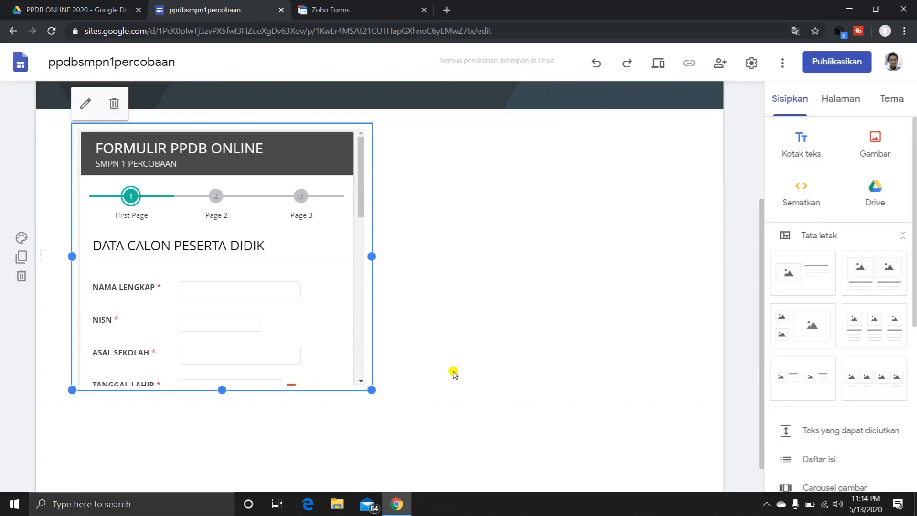
pyautogui.moveTo(369, 256); pyautogui.dragTo(722, 258)
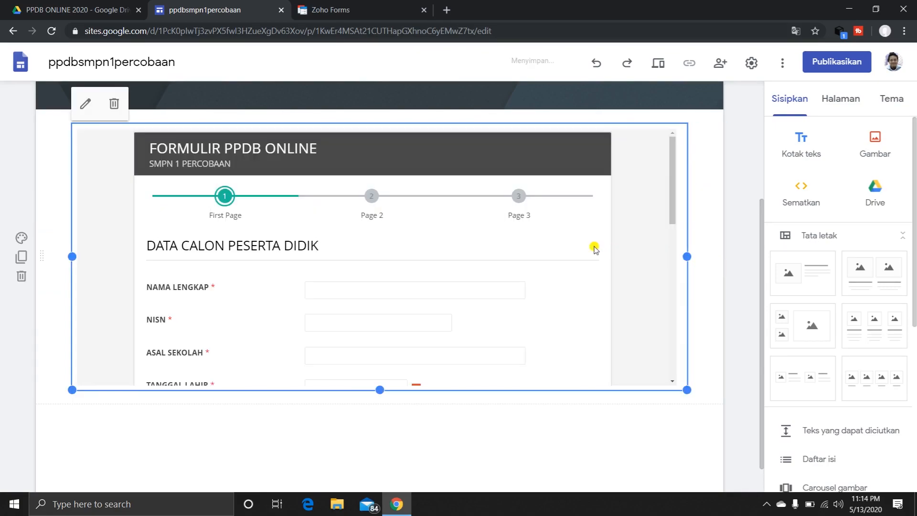
pyautogui.scroll(-1, 592, 244)
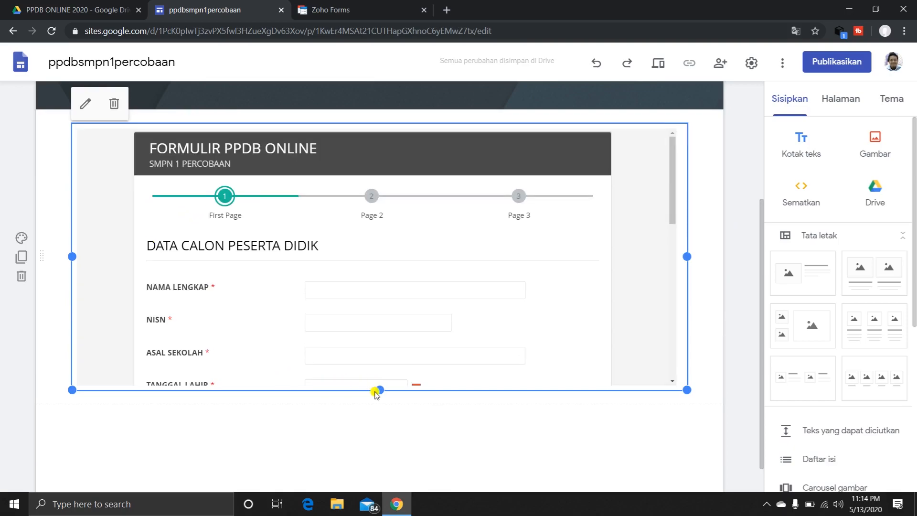
pyautogui.moveTo(380, 390); pyautogui.dragTo(382, 470)
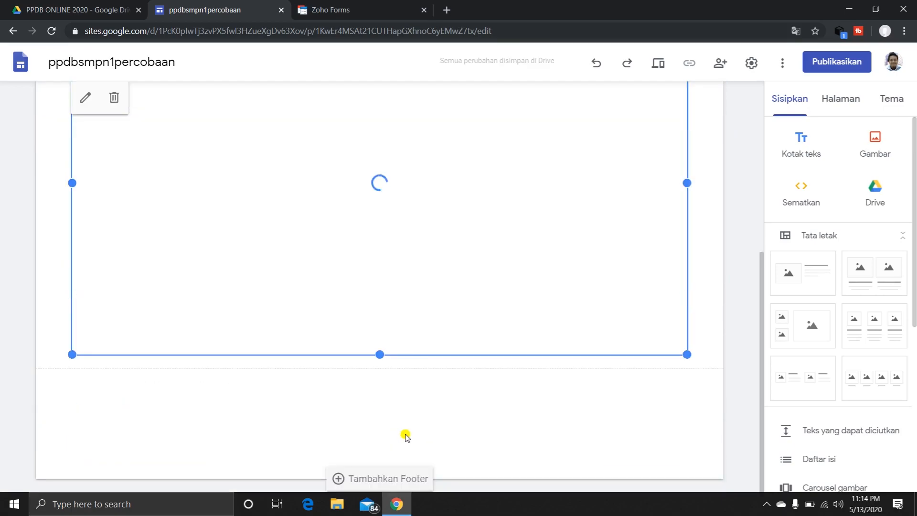
# Look over the embedded registration form and open the CALON PESERTA DIDIK page of the site.
pyautogui.scroll(3, 446, 299)
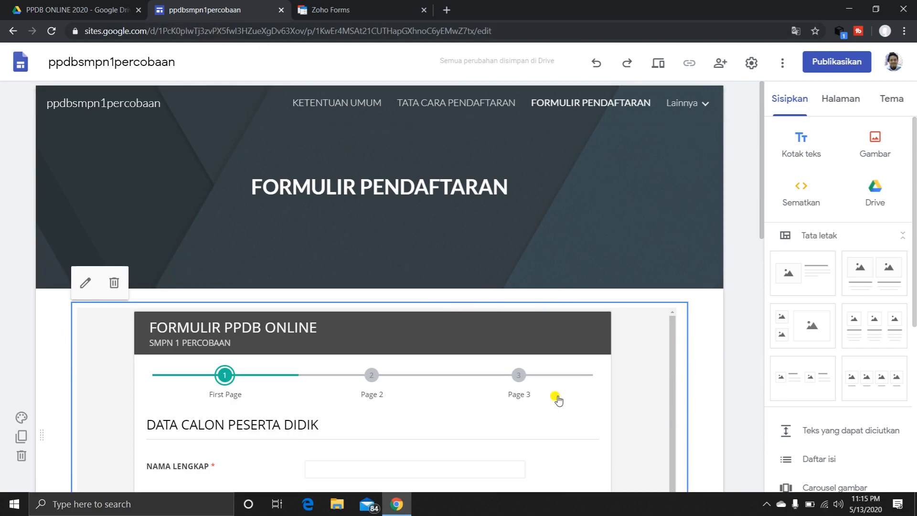
pyautogui.scroll(-7, 701, 400)
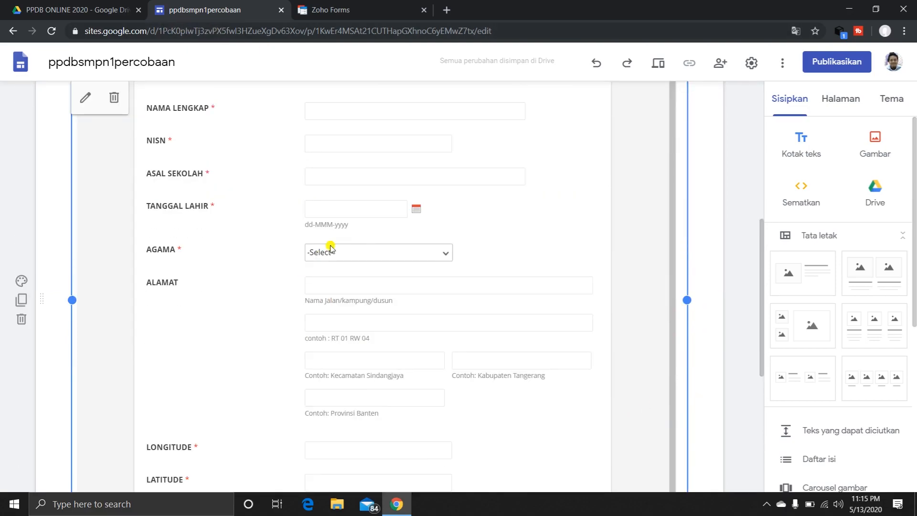
pyautogui.scroll(-1, 363, 291)
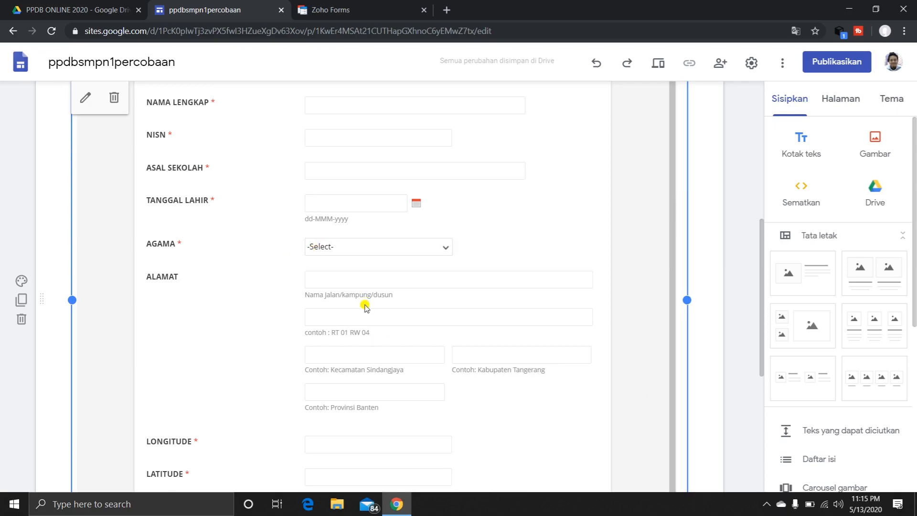
pyautogui.scroll(-3, 365, 309)
pyautogui.scroll(10, 368, 306)
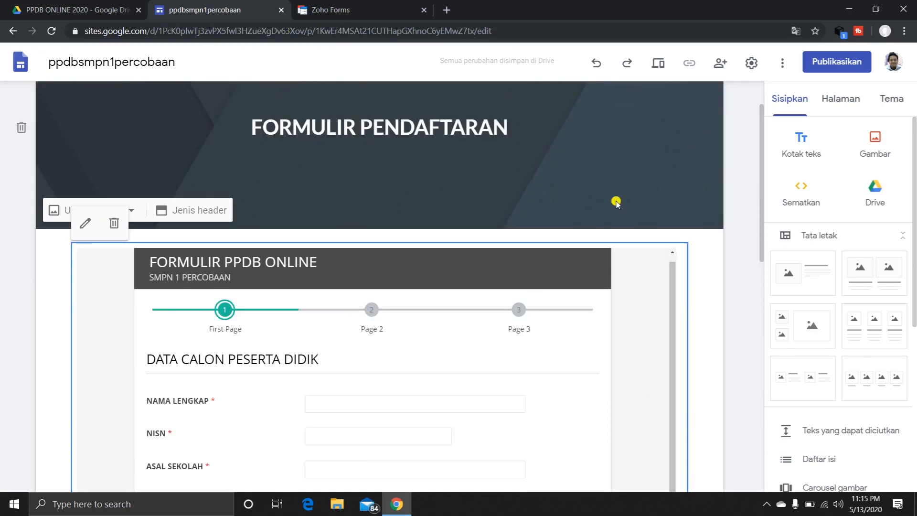
pyautogui.scroll(1, 587, 145)
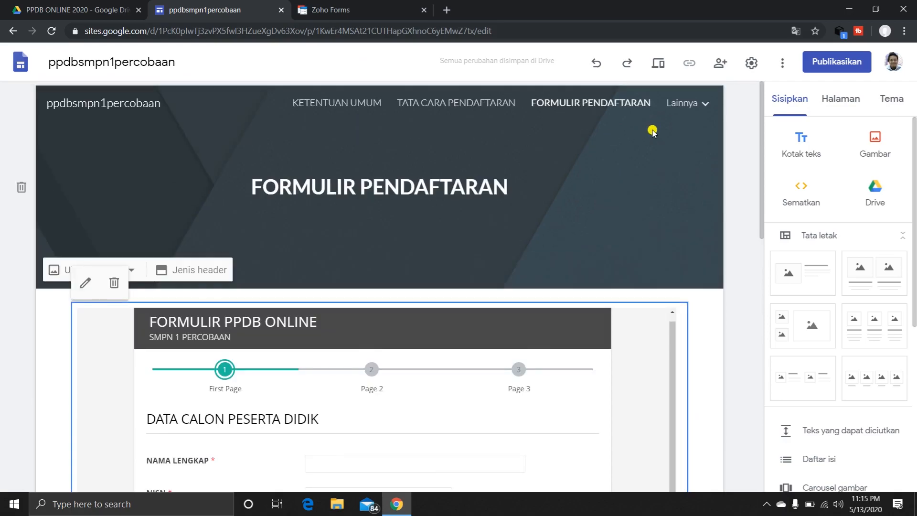
pyautogui.moveTo(704, 107)
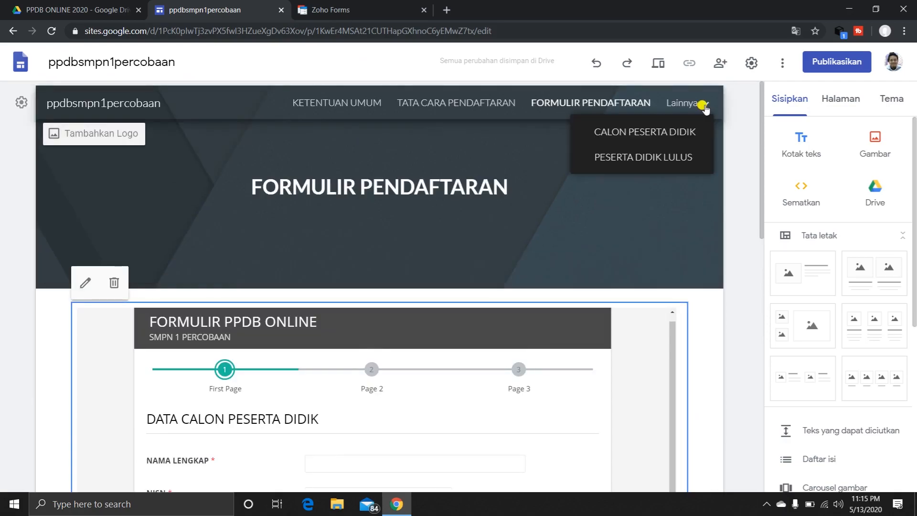
pyautogui.click(669, 131)
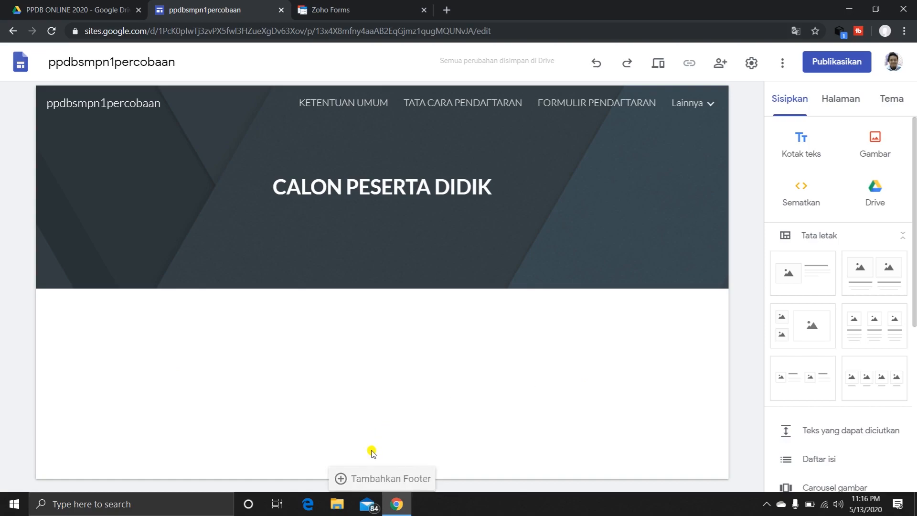
# Open the recent file TEMPLATE BUKTI PPDB from the Downloads folder in Word through File Explorer.
pyautogui.click(336, 507)
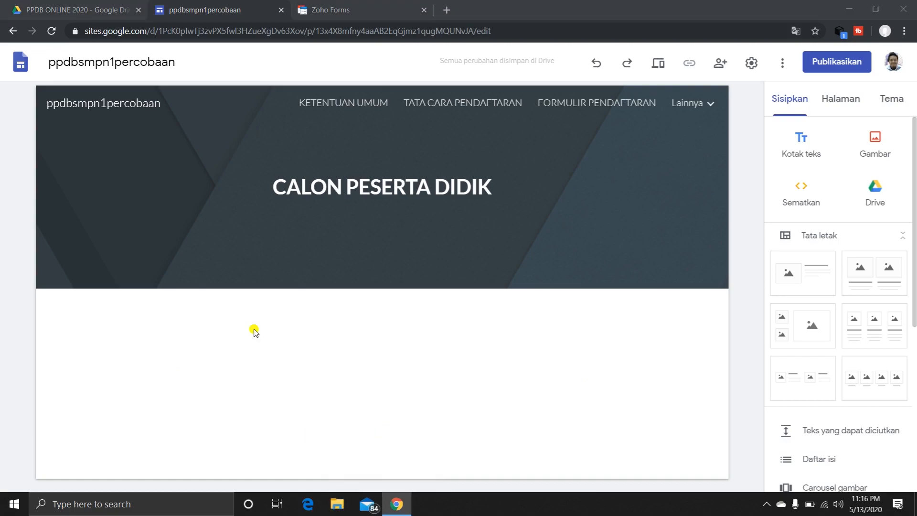
pyautogui.press('super+e')
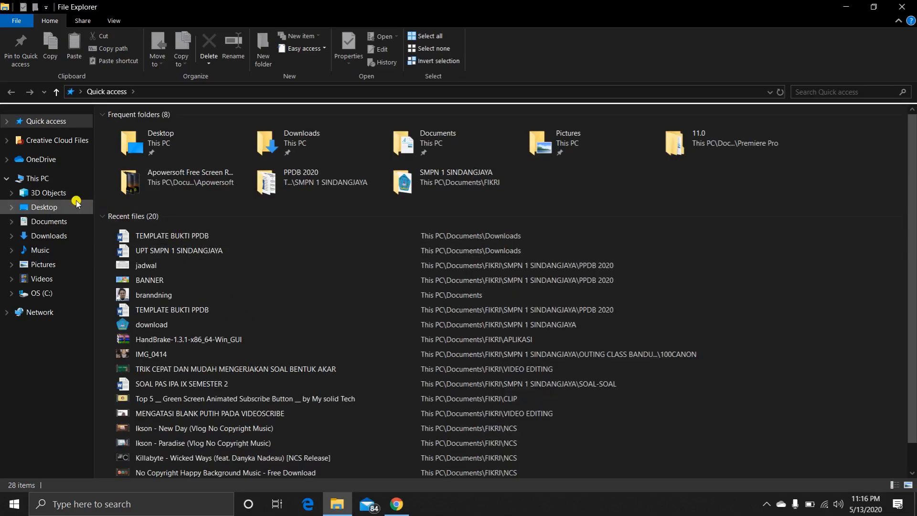
pyautogui.click(168, 236)
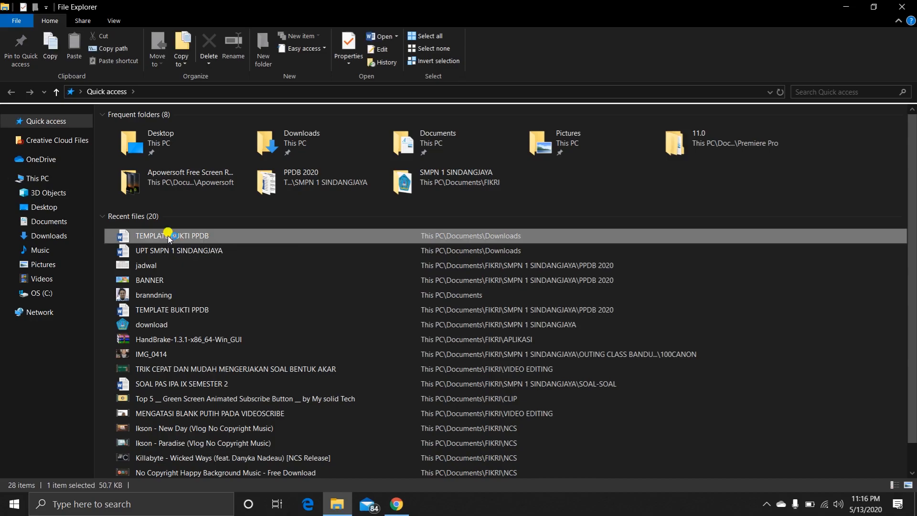
pyautogui.doubleClick(169, 237)
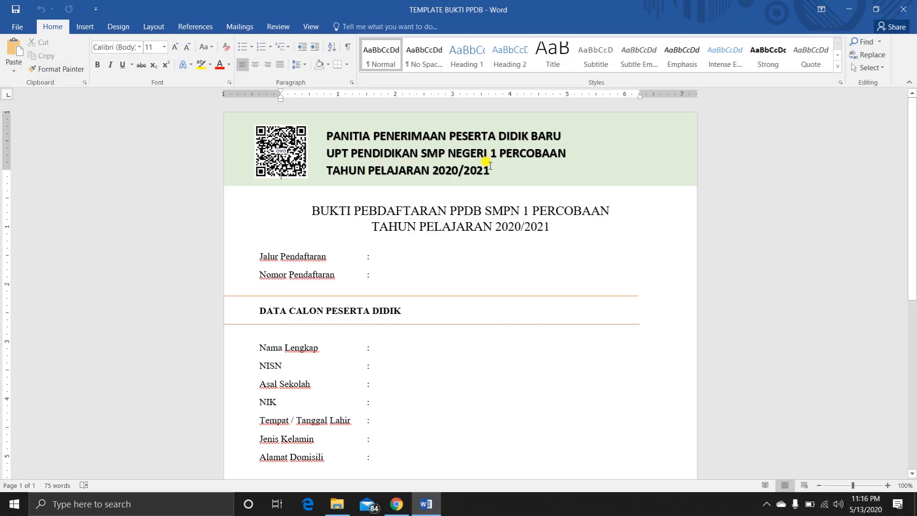
# Examine the registration proof template's heading, student data fields and signature area.
pyautogui.scroll(-2, 472, 264)
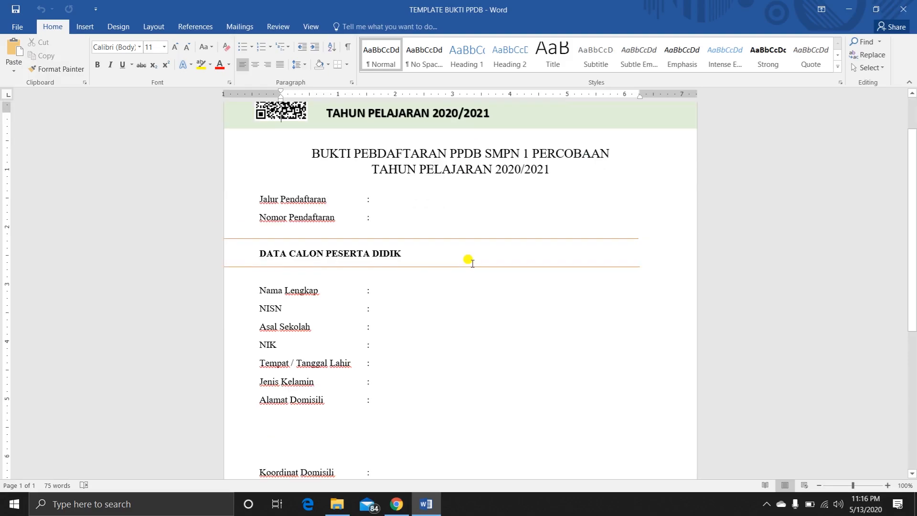
pyautogui.scroll(-2, 472, 264)
pyautogui.scroll(2, 461, 258)
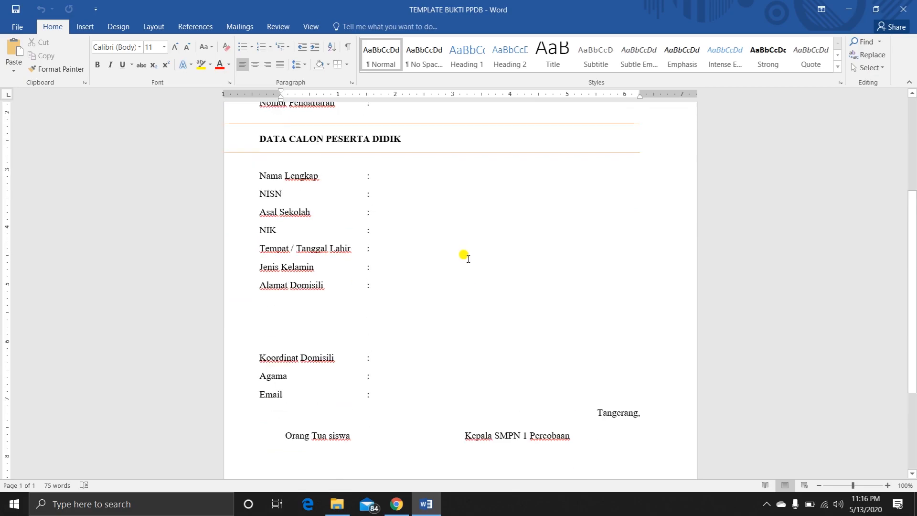
pyautogui.scroll(2, 449, 248)
pyautogui.scroll(1, 430, 179)
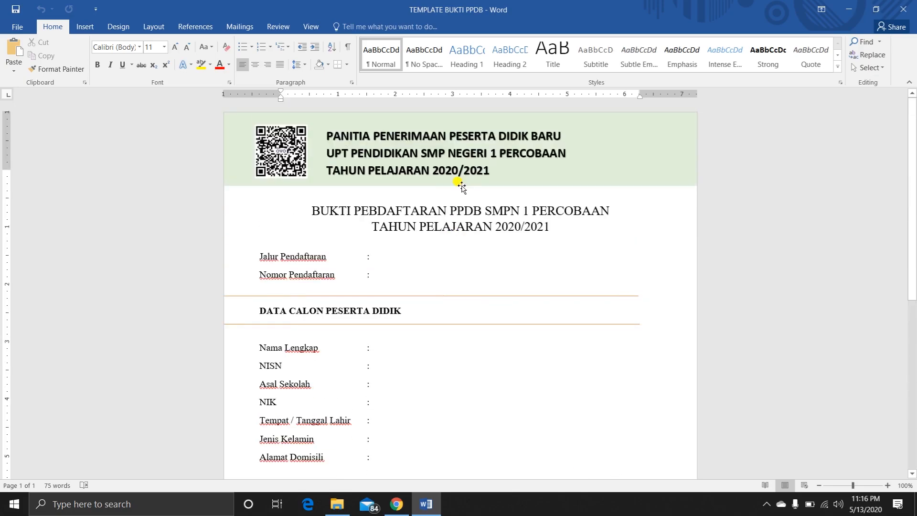
pyautogui.scroll(-3, 459, 182)
pyautogui.scroll(-2, 449, 206)
pyautogui.scroll(2, 442, 207)
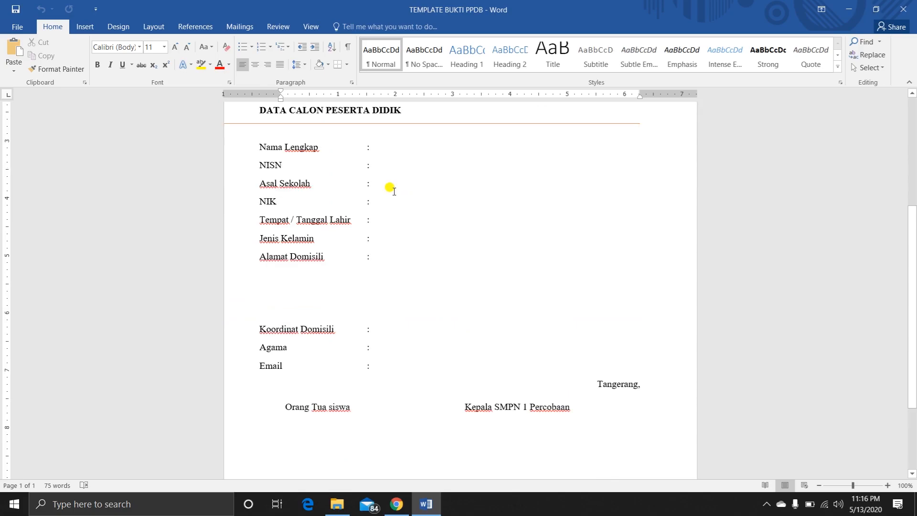
# Delete the NIK row from the student data and shorten the Tempat / Tanggal Lahir label to Tanggal Lahir.
pyautogui.click(378, 149)
pyautogui.click(408, 186)
pyautogui.moveTo(378, 203); pyautogui.dragTo(257, 206)
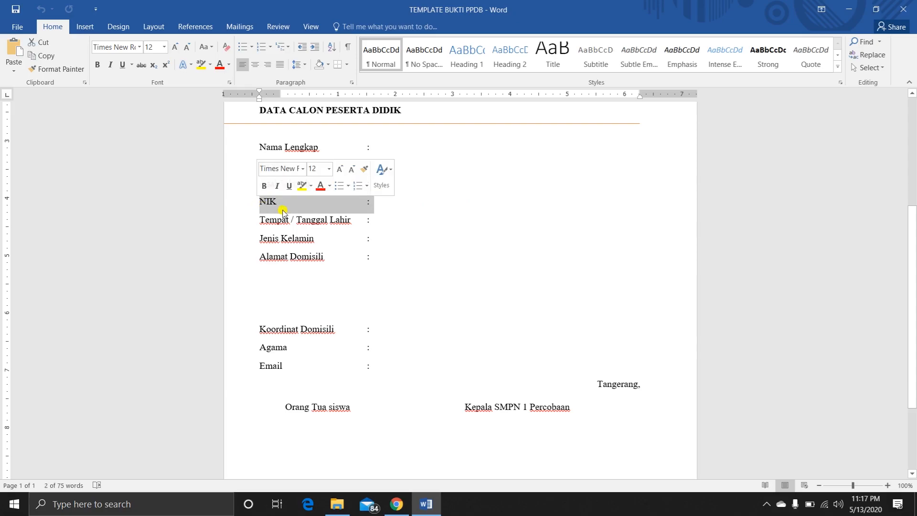
pyautogui.press('Delete')
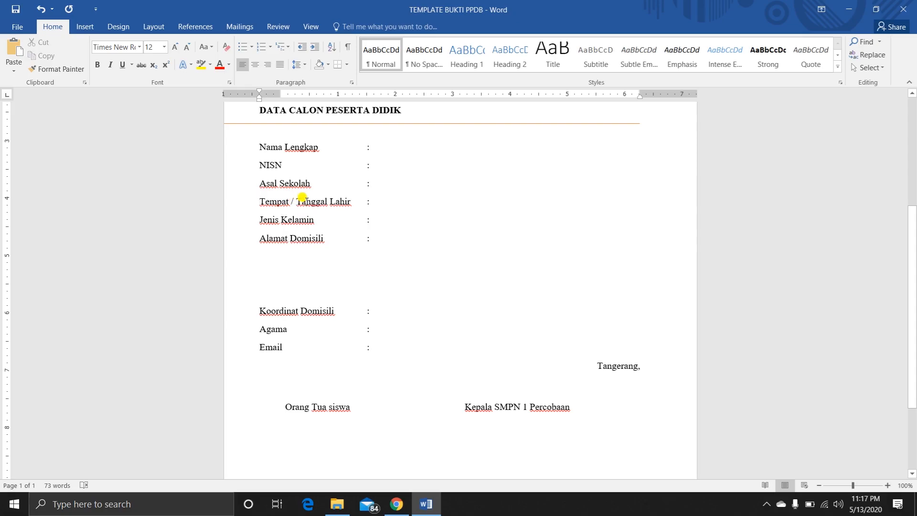
pyautogui.press('BackSpace')
pyautogui.press('BackSpace')
pyautogui.press('BackSpace')
pyautogui.press('BackSpace')
pyautogui.press('BackSpace')
pyautogui.press('BackSpace')
pyautogui.press('BackSpace')
pyautogui.press('BackSpace')
pyautogui.press('BackSpace')
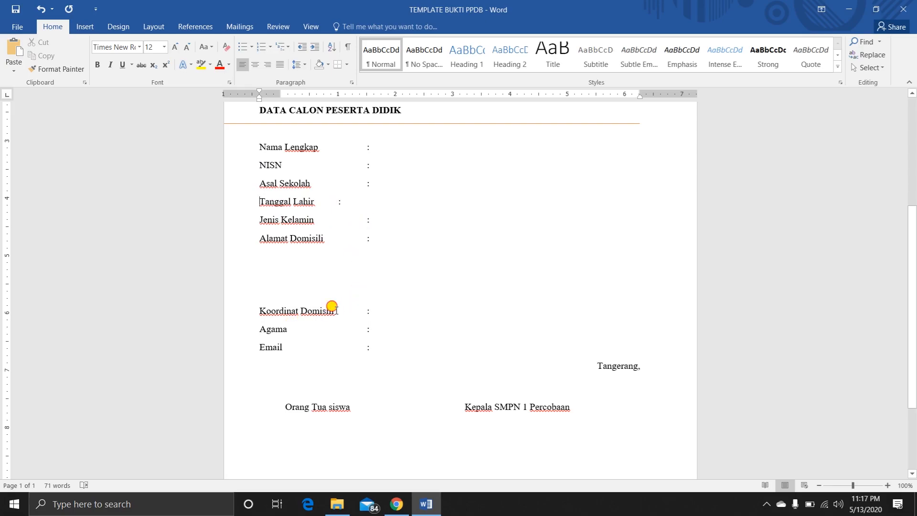
# Check the Koordinat Domisili field and the rest of the registration proof template, and close the document in Word.
pyautogui.moveTo(336, 311); pyautogui.dragTo(260, 313)
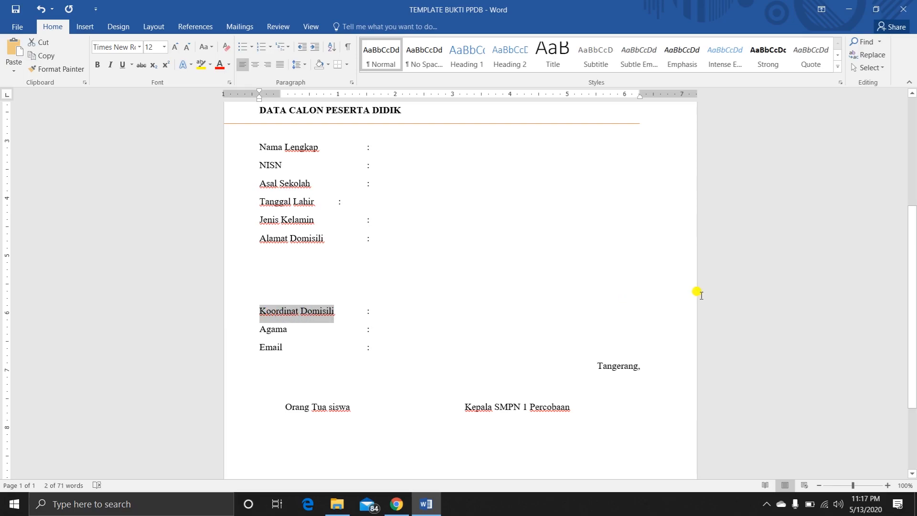
pyautogui.click(381, 315)
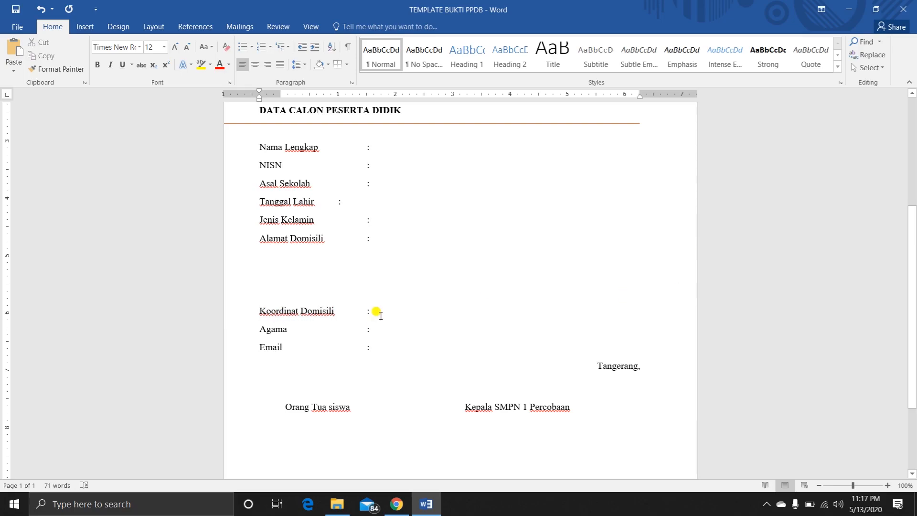
pyautogui.scroll(-2, 381, 315)
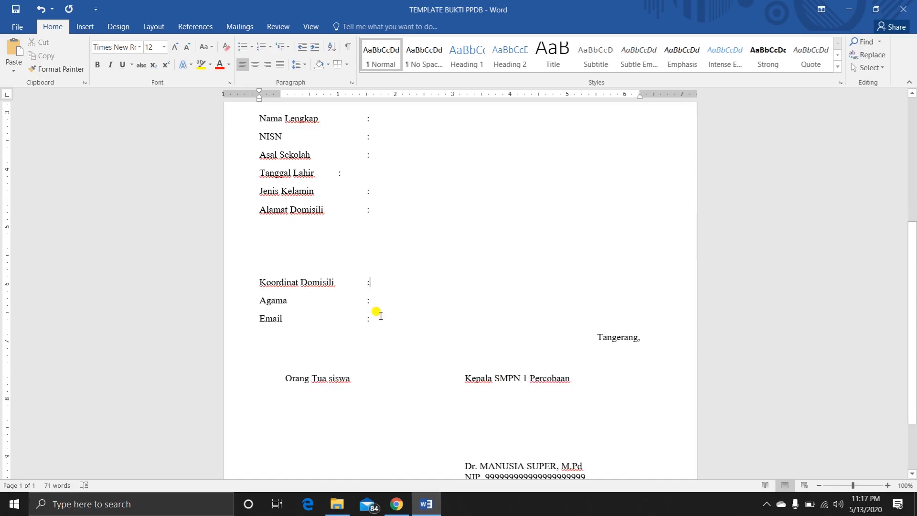
pyautogui.scroll(5, 381, 315)
pyautogui.scroll(2, 378, 313)
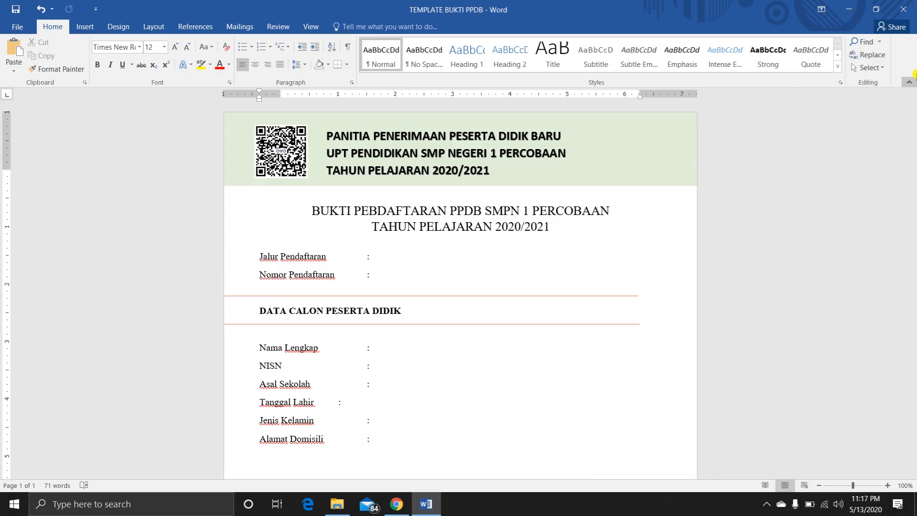
pyautogui.click(913, 3)
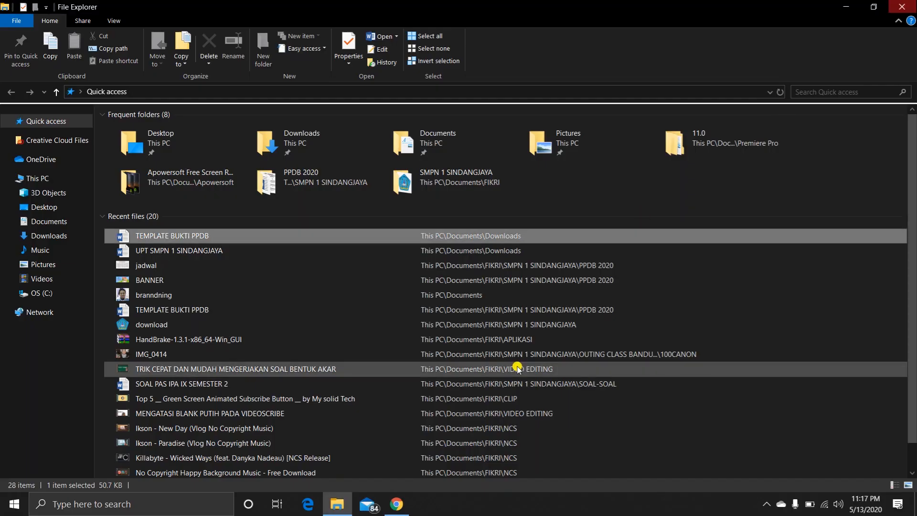
# Switch to Chrome, search Google for zoho docs in a new tab and access Zoho Docs through its login page.
pyautogui.click(398, 504)
pyautogui.click(367, 11)
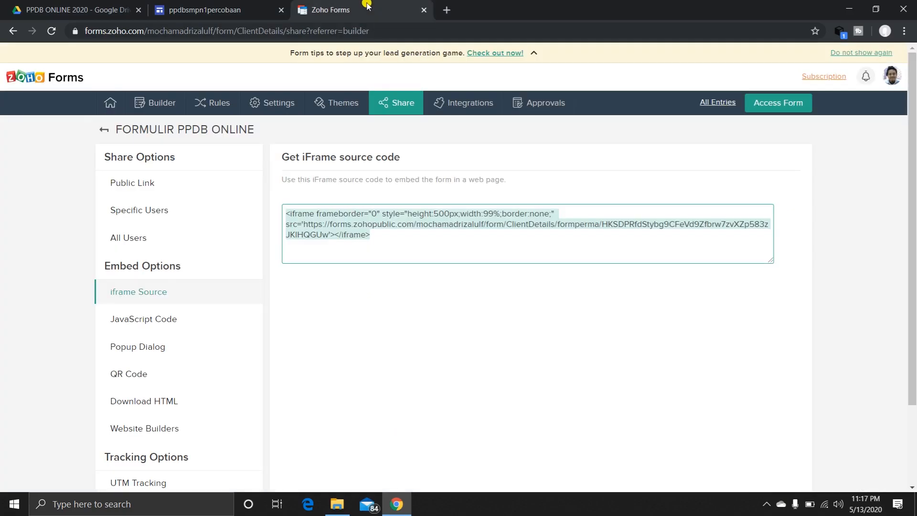
pyautogui.click(448, 10)
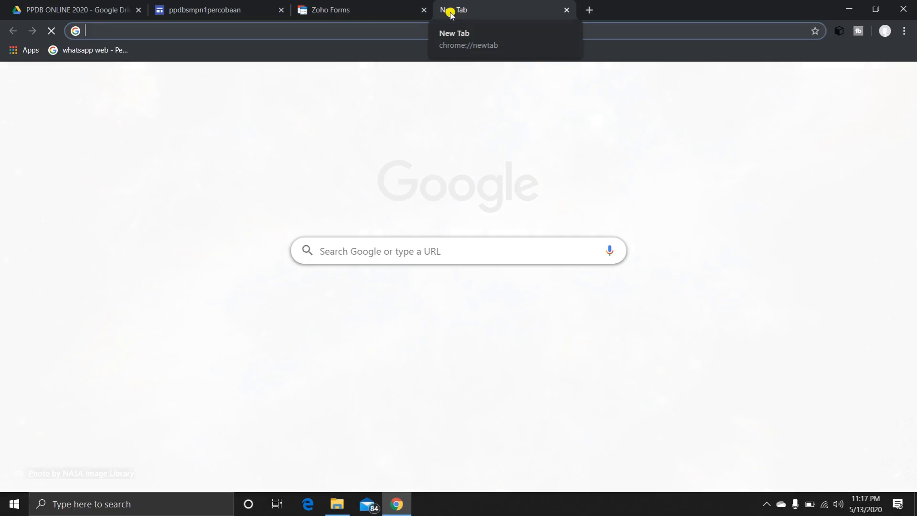
pyautogui.write('ZOHO ')
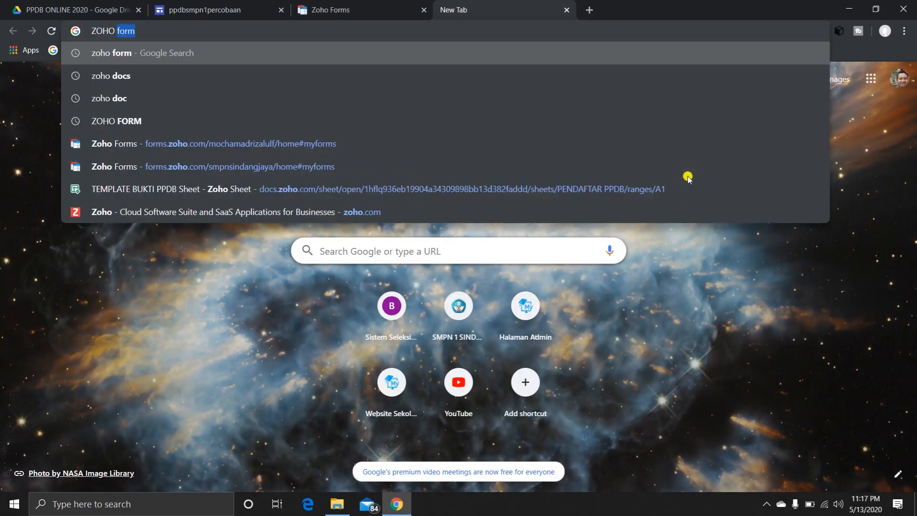
pyautogui.write('DOKU')
pyautogui.press('BackSpace')
pyautogui.press('BackSpace')
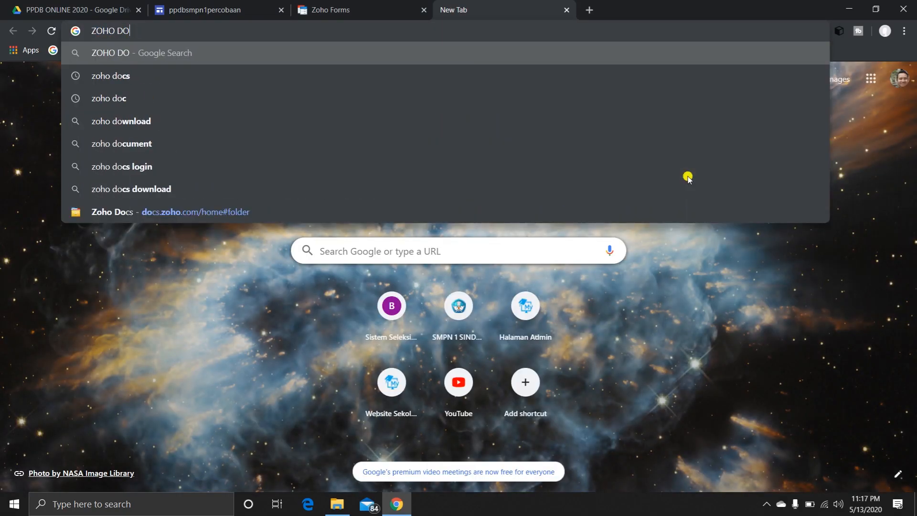
pyautogui.write('C')
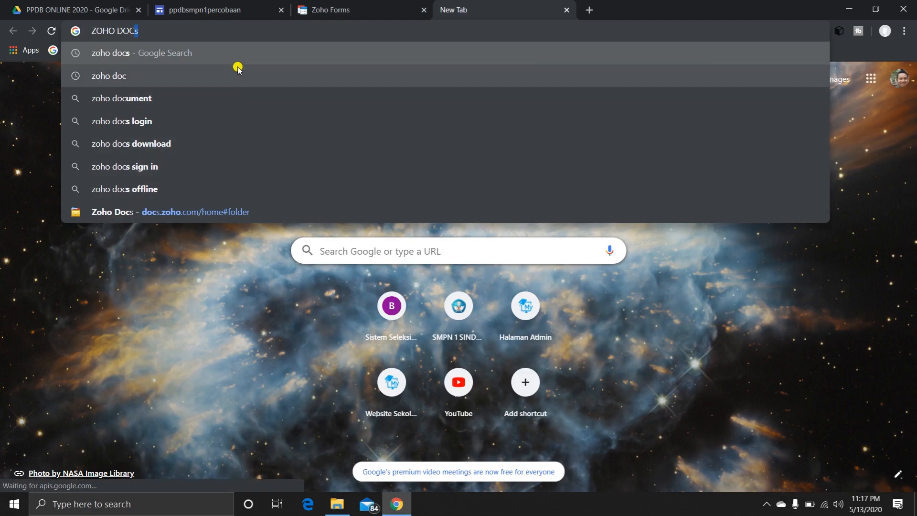
pyautogui.click(217, 48)
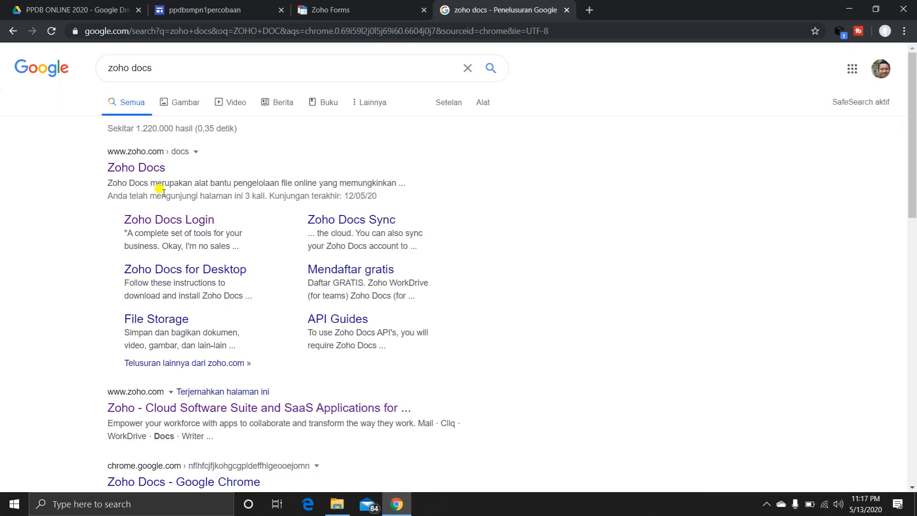
pyautogui.click(152, 221)
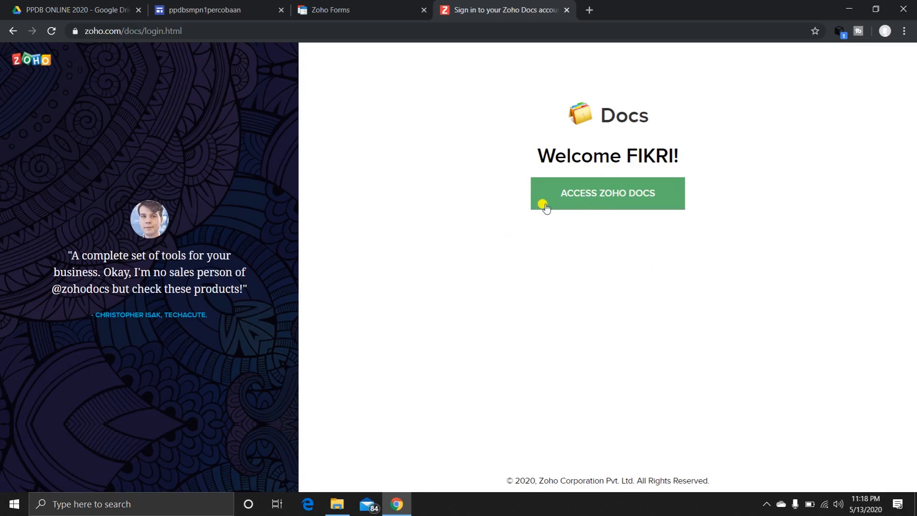
pyautogui.click(626, 198)
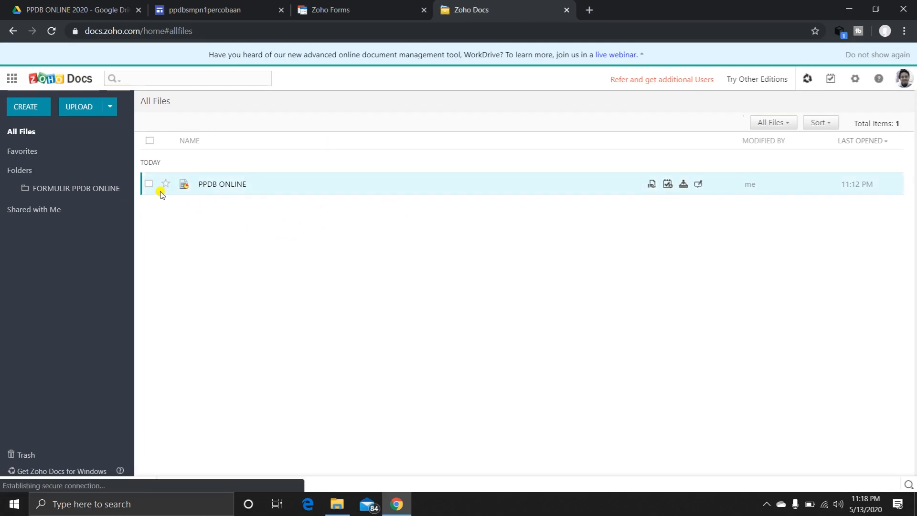
# Move the PPDB ONLINE file in Zoho Docs to the trash.
pyautogui.click(148, 184)
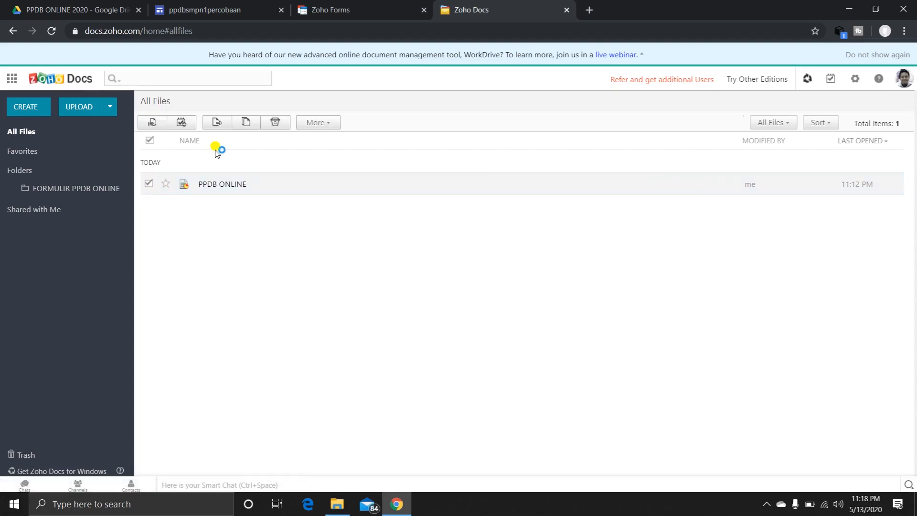
pyautogui.click(275, 122)
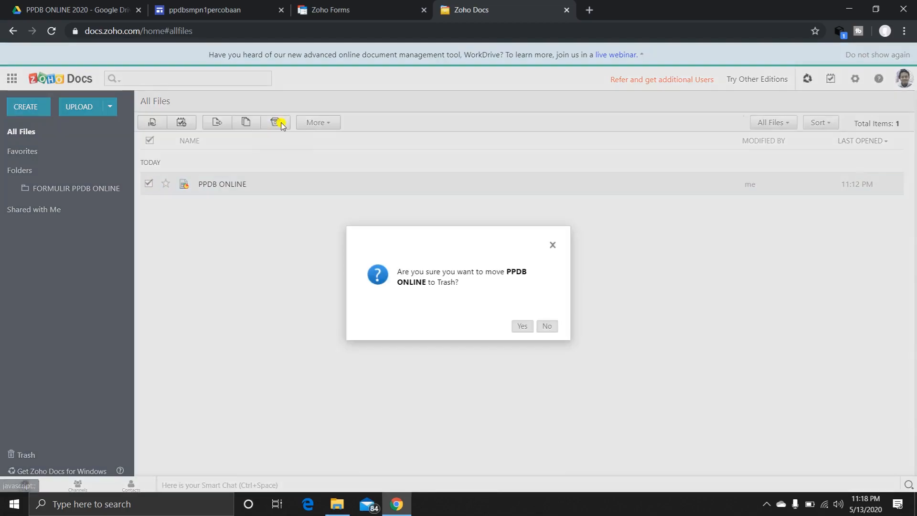
pyautogui.click(522, 325)
# Open the FORMULIR PPDB ONLINE folder in Zoho Docs.
pyautogui.click(27, 172)
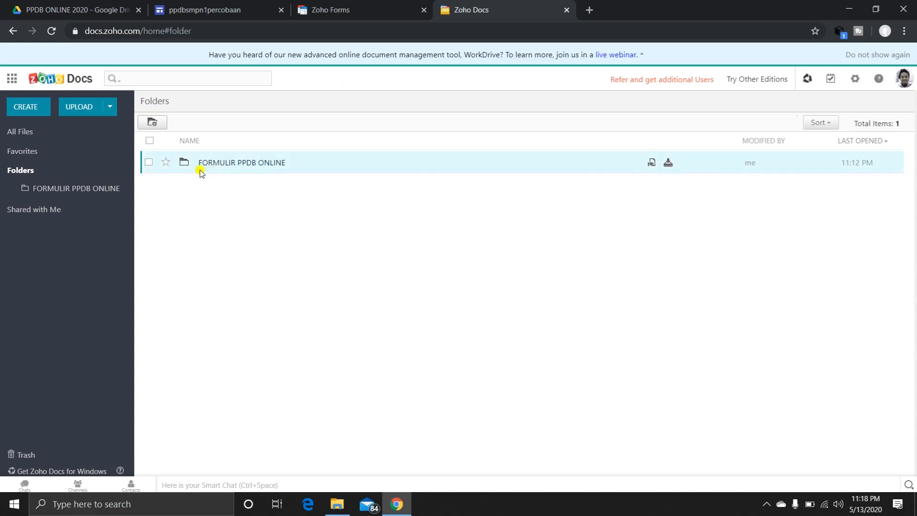
pyautogui.click(231, 167)
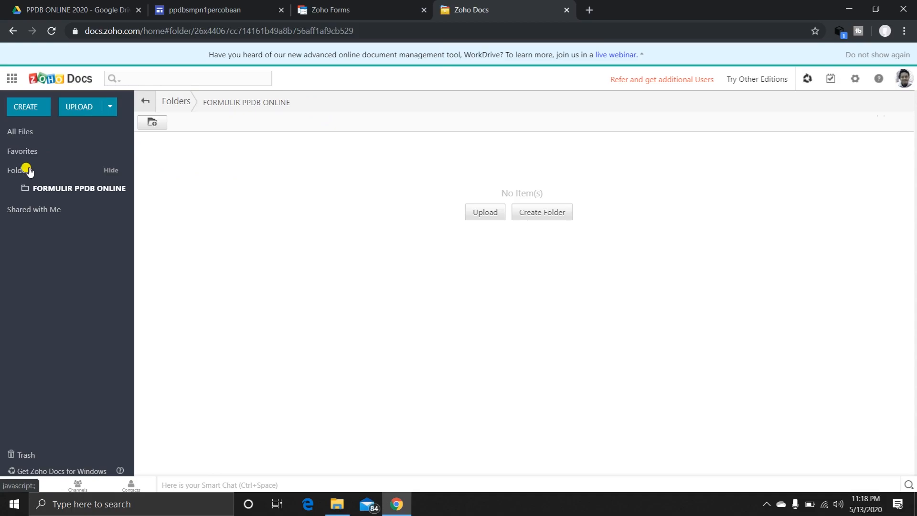
pyautogui.click(218, 7)
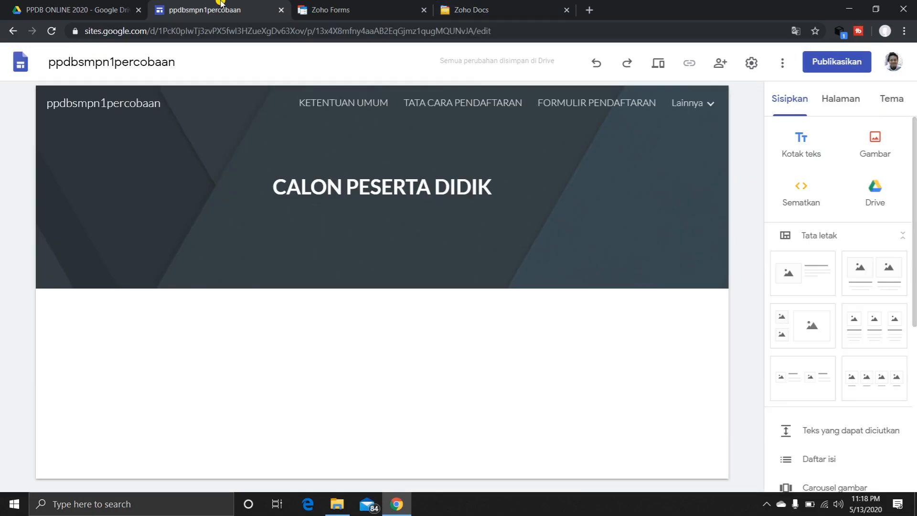
pyautogui.click(359, 12)
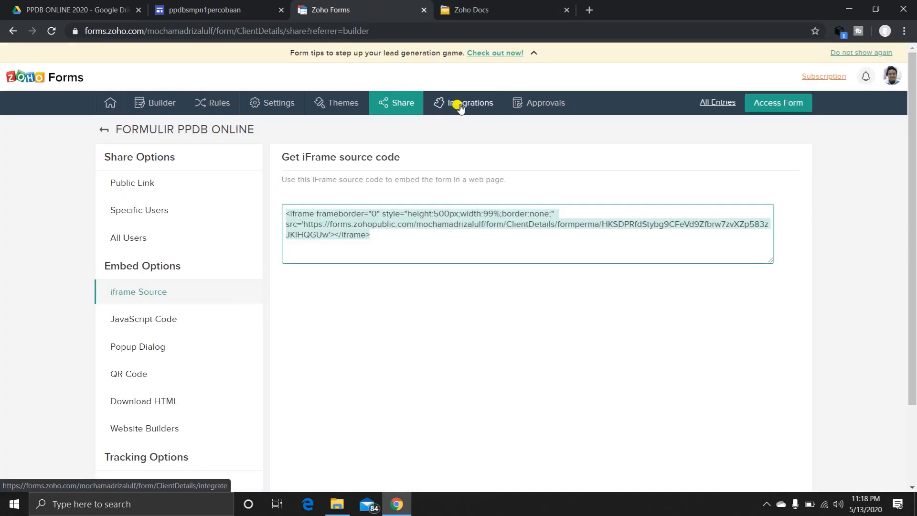
pyautogui.click(498, 9)
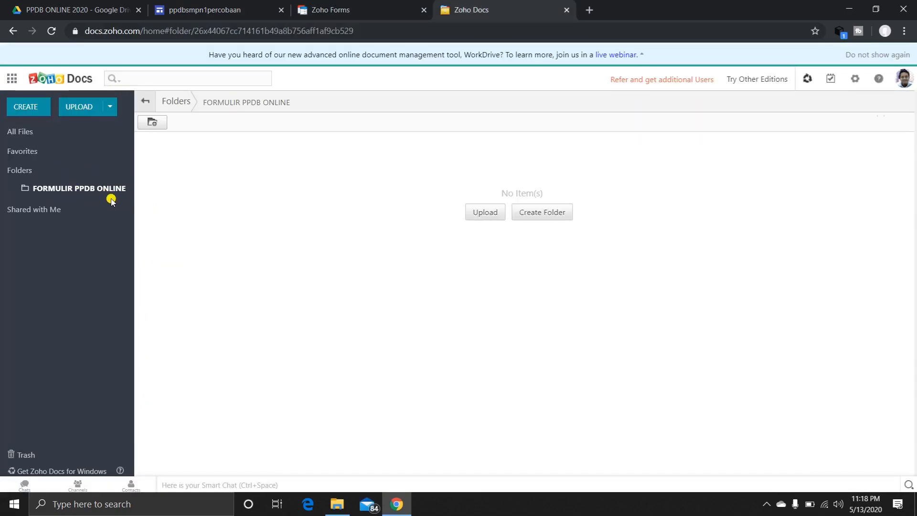
# Upload TEMPLATE BUKTI PPDB from the Downloads folder in Documents to this folder, converting it to Zoho Docs format.
pyautogui.click(474, 214)
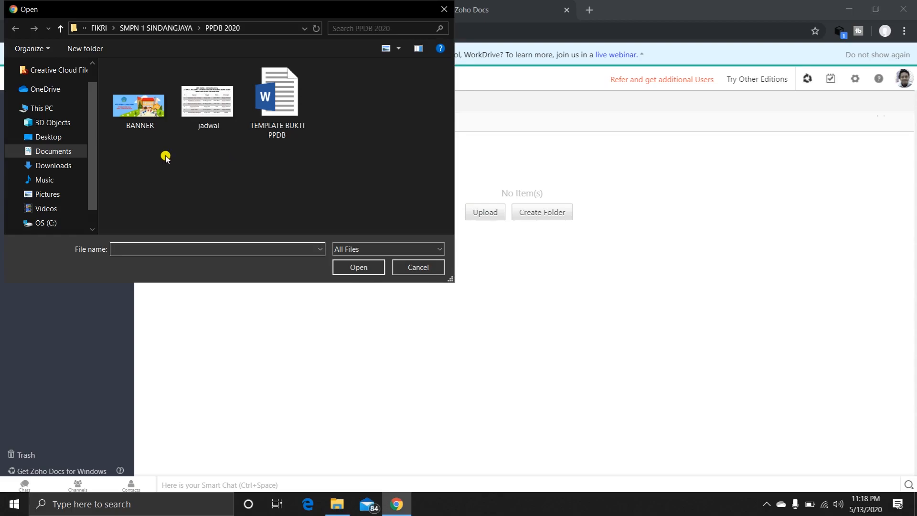
pyautogui.click(55, 151)
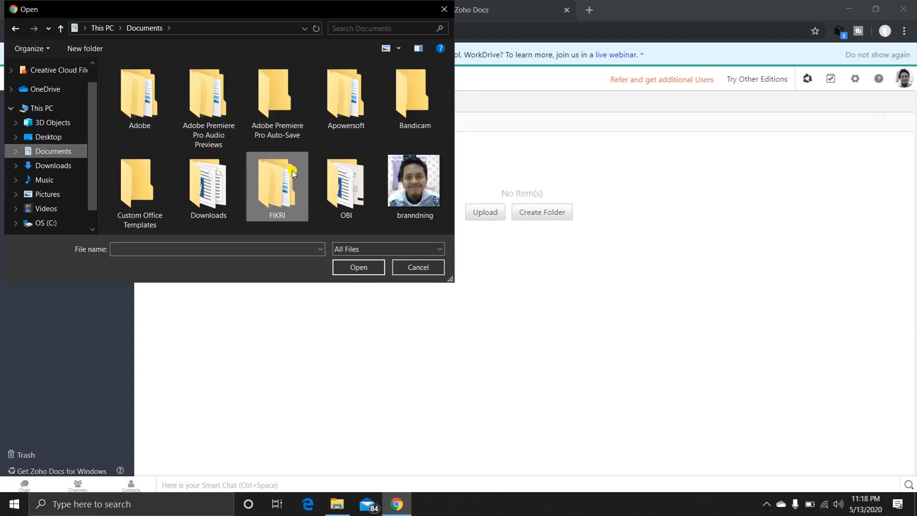
pyautogui.doubleClick(205, 198)
pyautogui.click(160, 84)
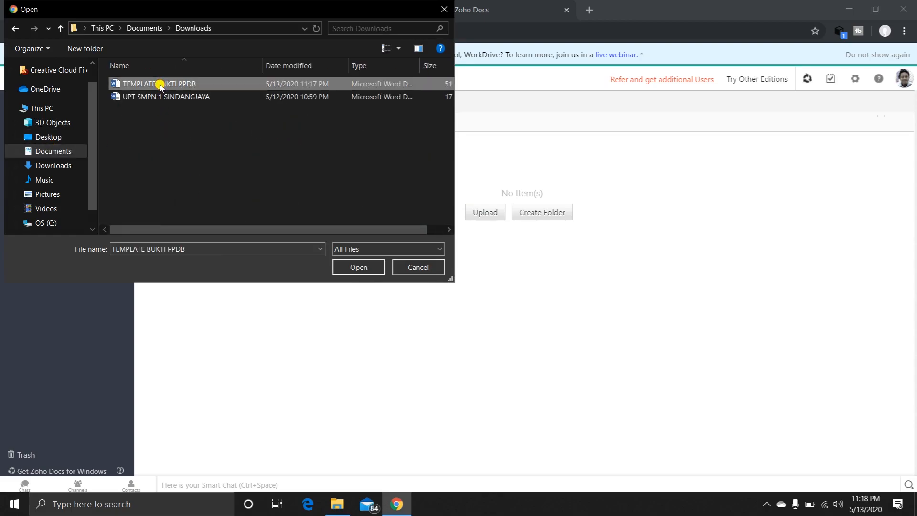
pyautogui.click(346, 266)
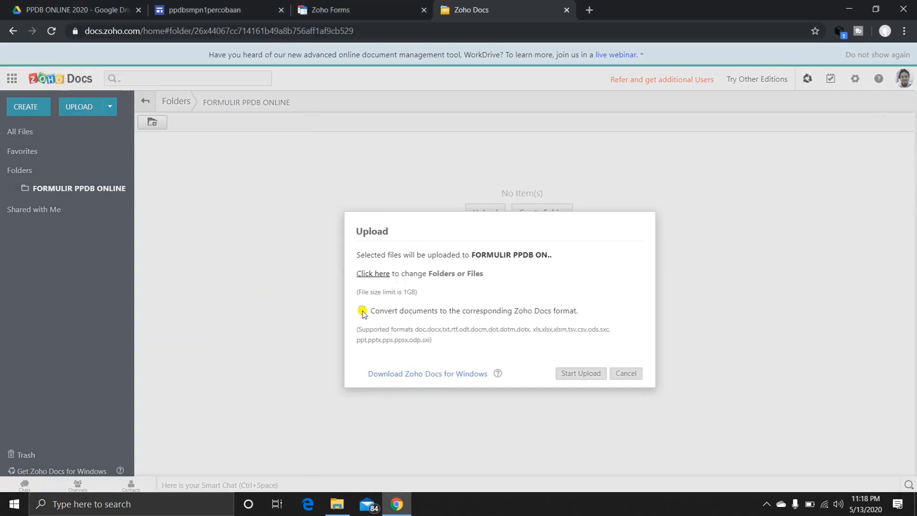
pyautogui.click(362, 312)
pyautogui.click(582, 373)
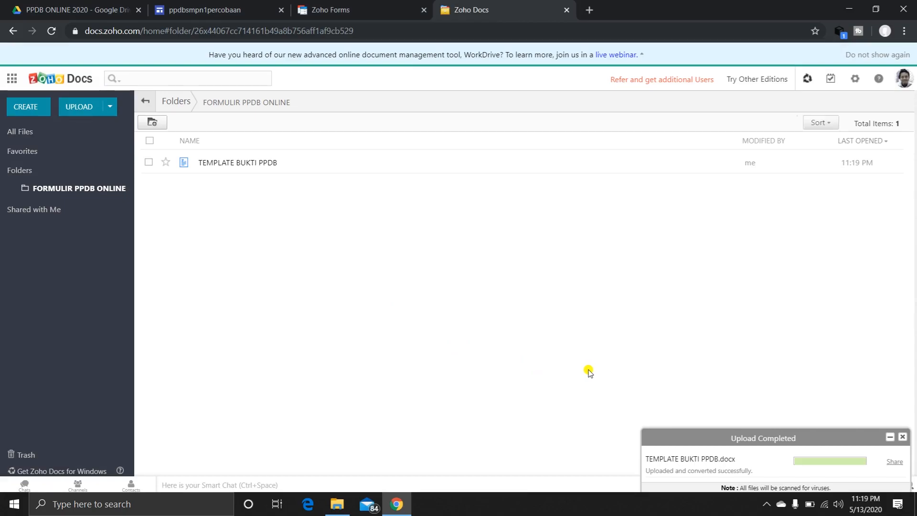
pyautogui.click(904, 436)
# Open the uploaded TEMPLATE BUKTI PPDB and align the orange line above DATA CALON PESERTA DIDIK with the line below the heading.
pyautogui.click(252, 163)
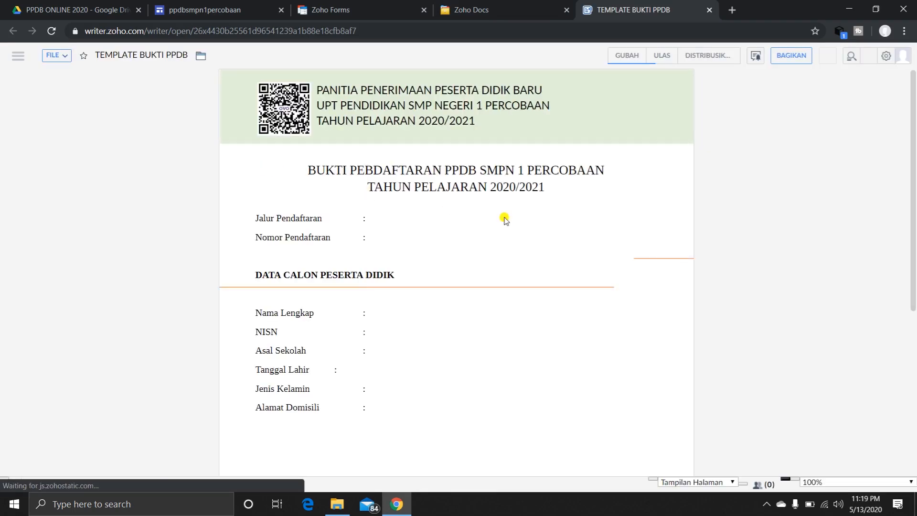
pyautogui.moveTo(648, 257); pyautogui.dragTo(231, 258)
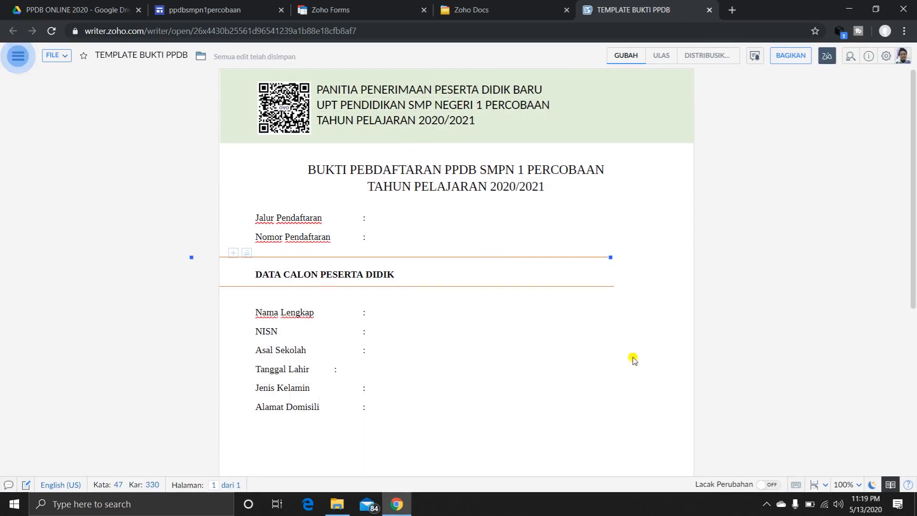
pyautogui.scroll(-1, 669, 349)
pyautogui.click(727, 305)
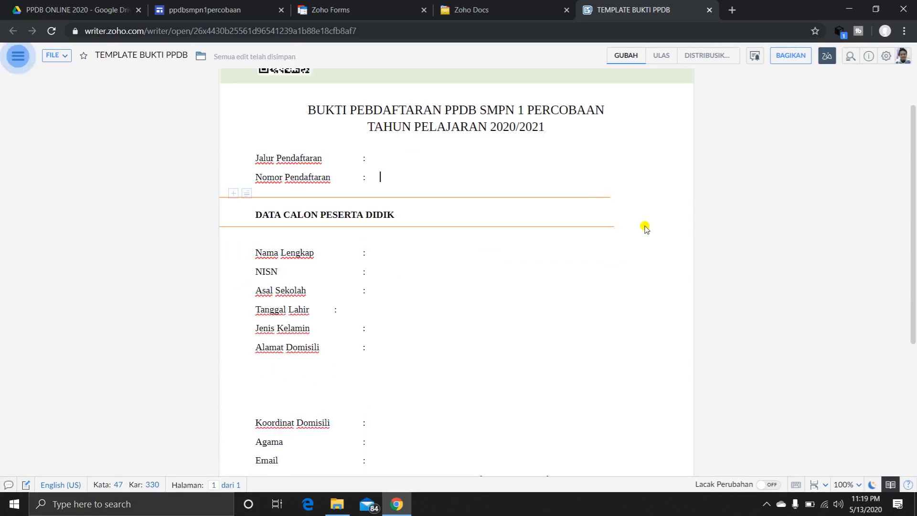
pyautogui.scroll(1, 585, 268)
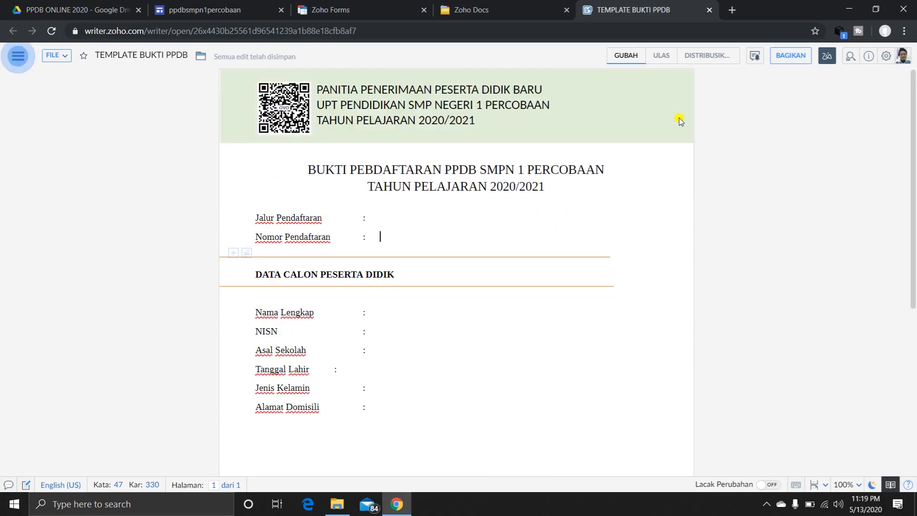
# Set up a merge on form submission for the template with the FORMULIR PPDB ONLINE form as its source.
pyautogui.click(711, 57)
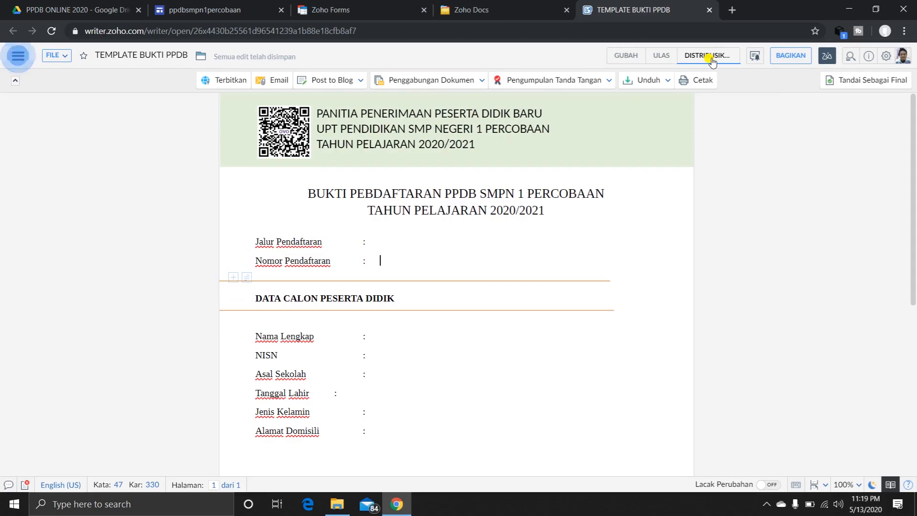
pyautogui.click(478, 82)
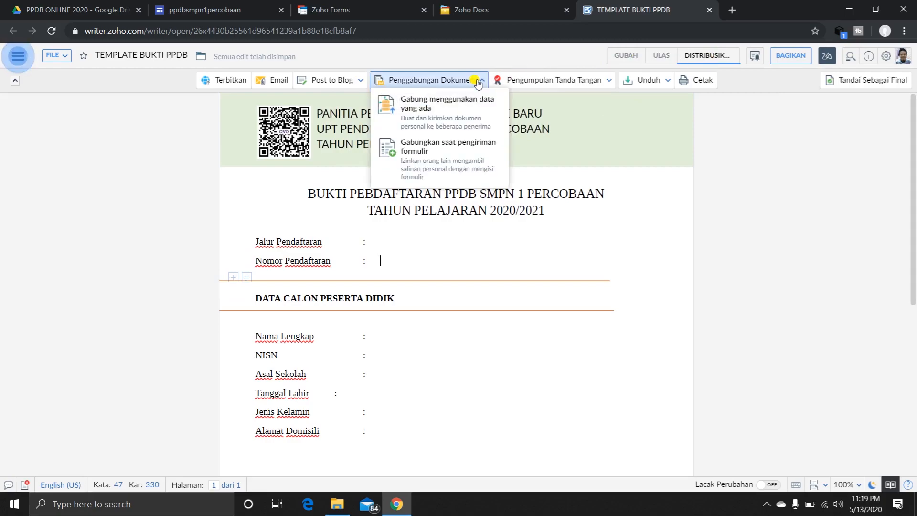
pyautogui.click(470, 158)
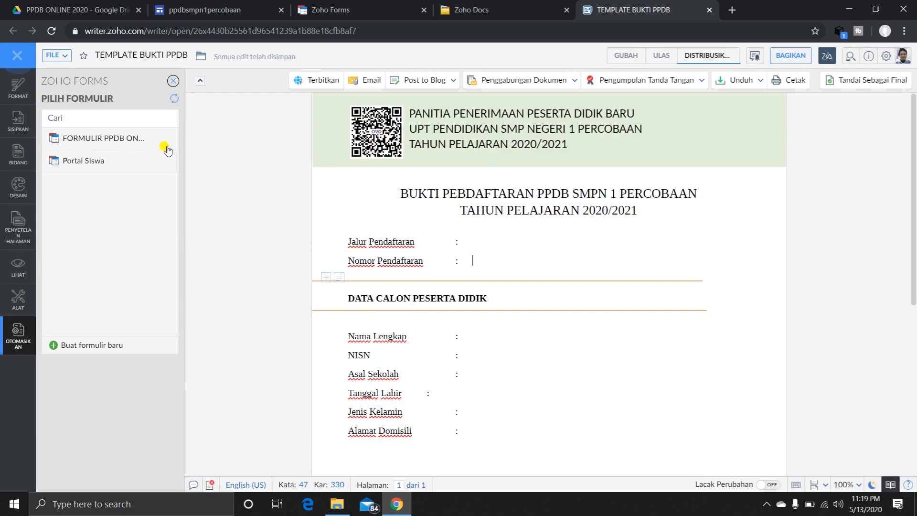
pyautogui.click(85, 146)
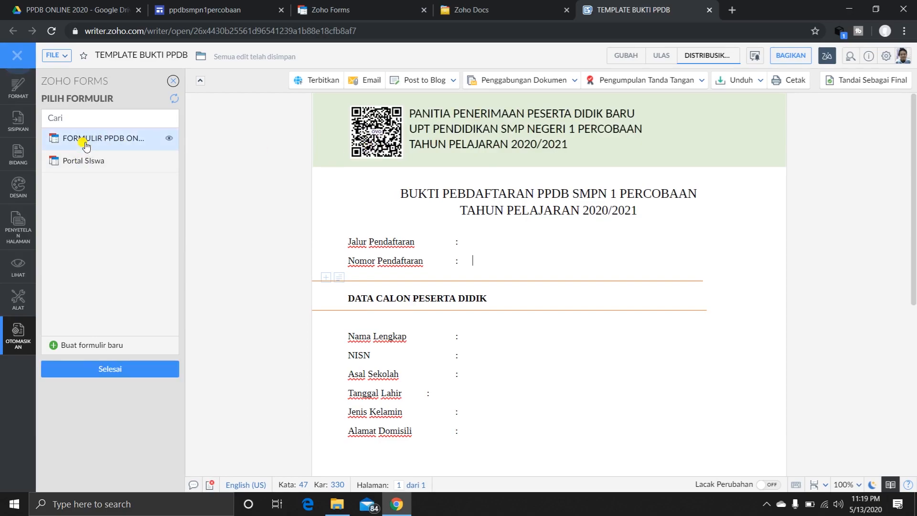
pyautogui.click(141, 370)
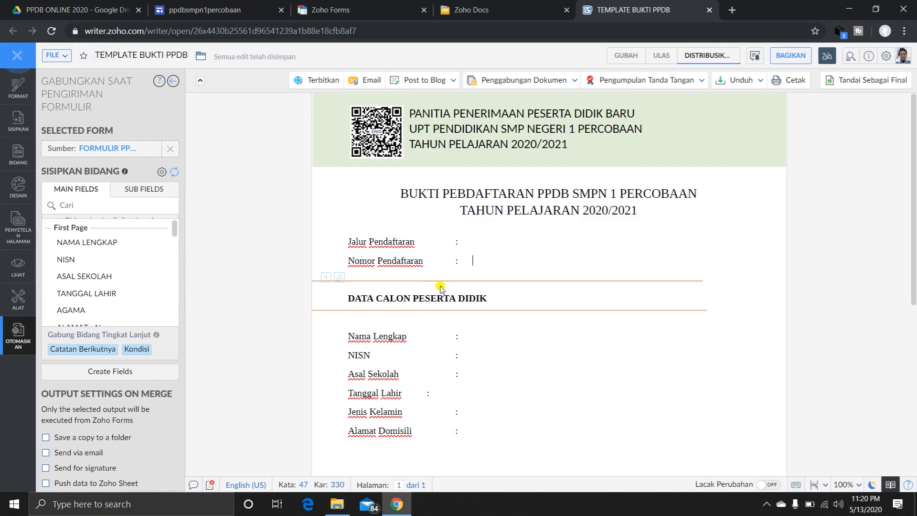
# Insert the NAMA LENGKAP and NISN merge fields after the colons of the Nama Lengkap and NISN lines.
pyautogui.click(472, 337)
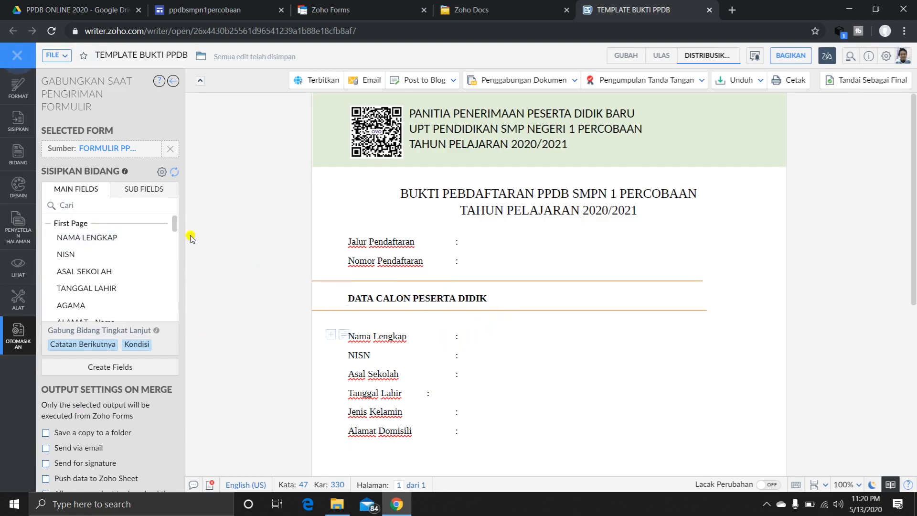
pyautogui.click(116, 243)
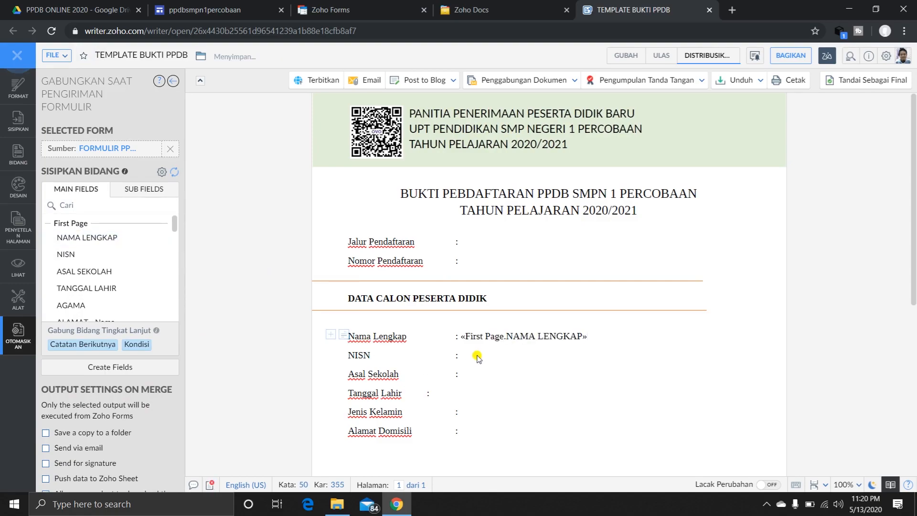
pyautogui.click(461, 356)
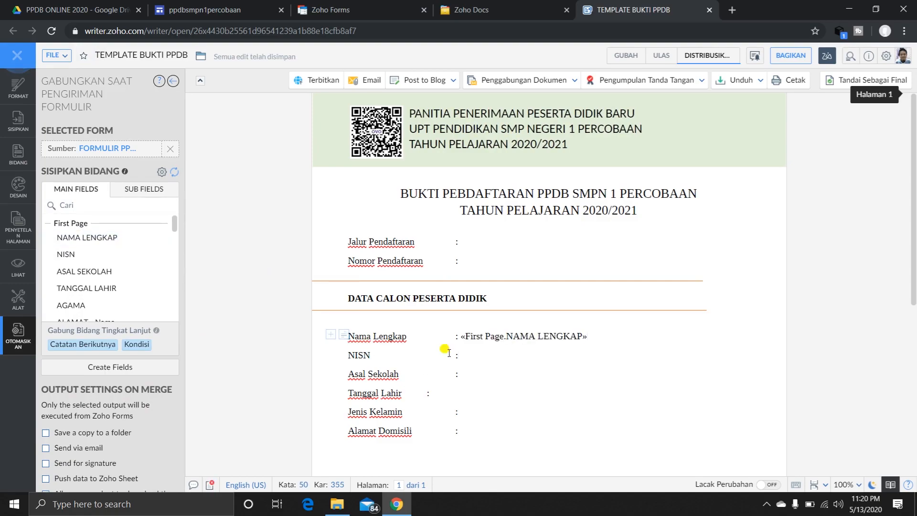
pyautogui.click(93, 256)
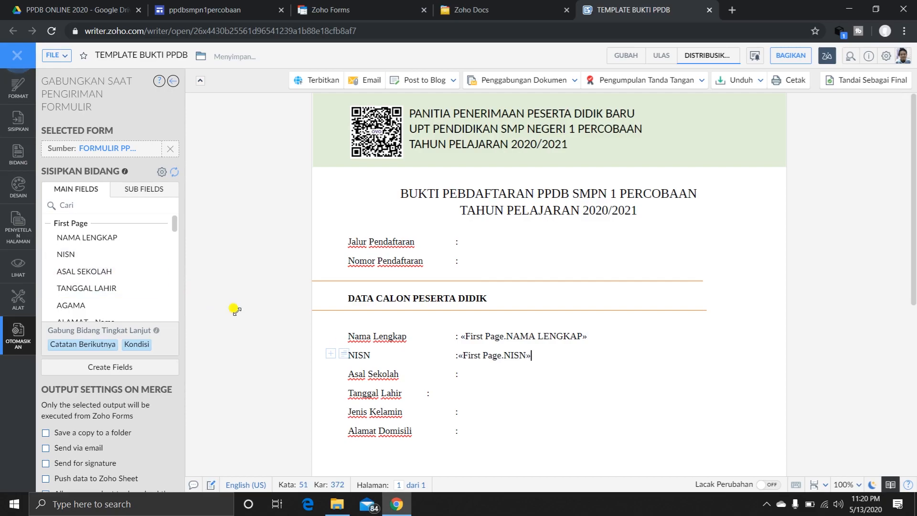
# Insert the ASAL SEKOLAH and TANGGAL LAHIR merge fields after their colons, aligning the Tanggal Lahir colon with the others.
pyautogui.click(459, 375)
pyautogui.write(':')
pyautogui.click(114, 273)
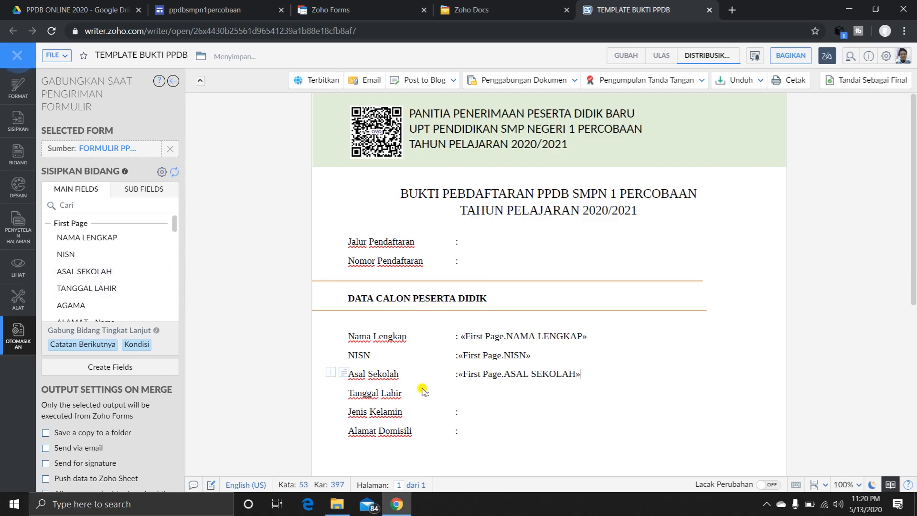
pyautogui.click(464, 399)
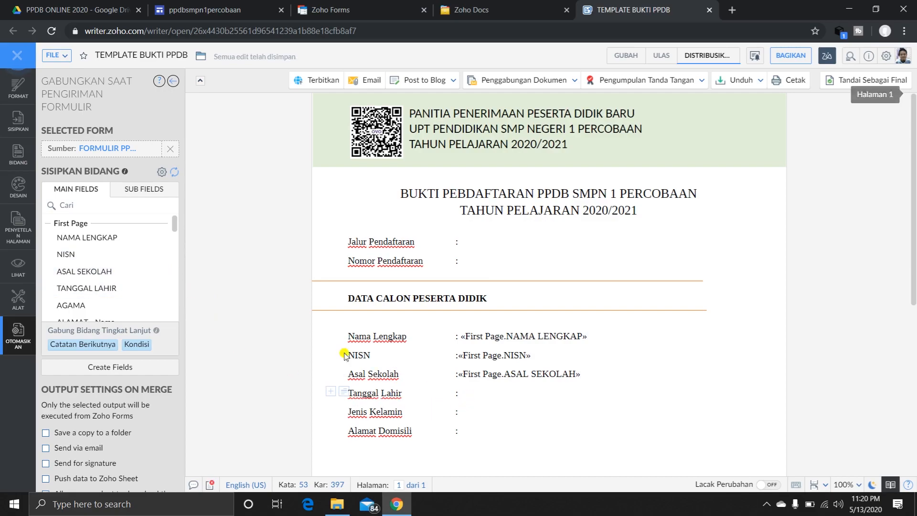
pyautogui.click(97, 289)
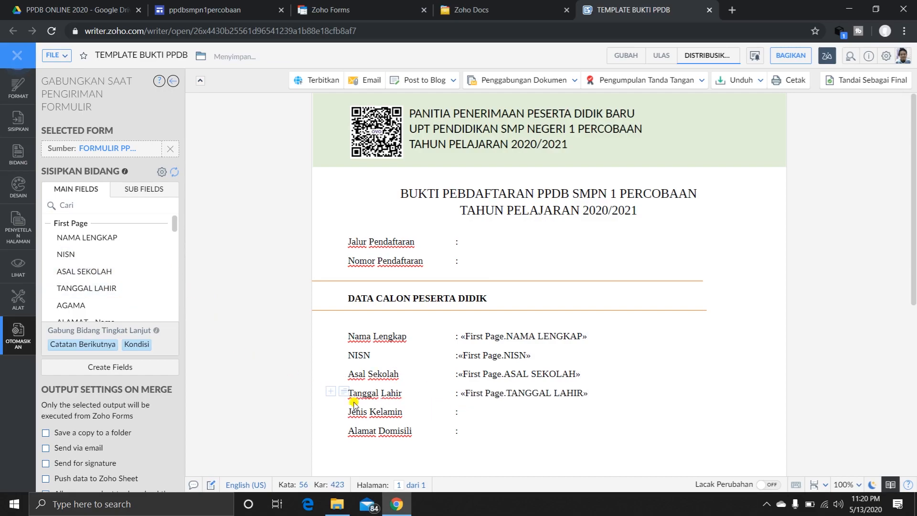
# Fill Alamat Domisili with the ALAMAT - Nama Jalan/kampung/dusun field and add the ALAMAT - contoh : RT 01 RW 04 field on an aligned line below.
pyautogui.scroll(-3, 99, 289)
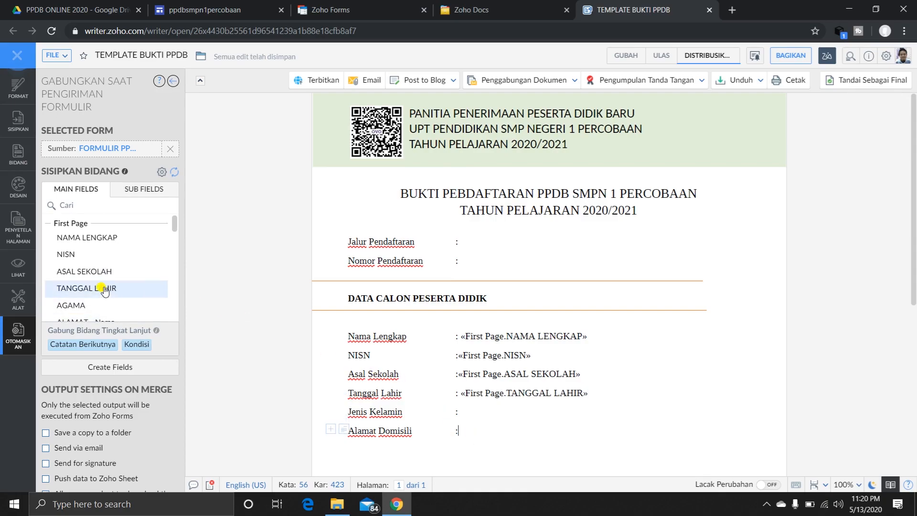
pyautogui.scroll(-1, 100, 288)
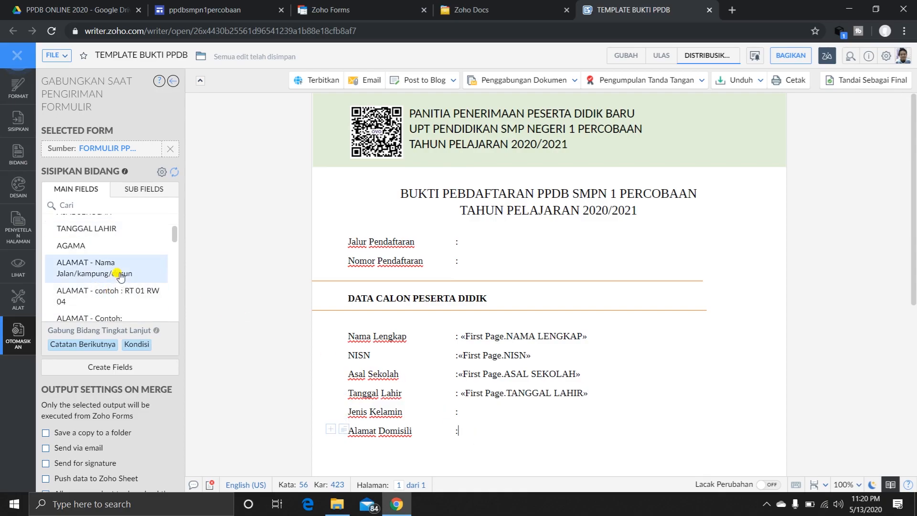
pyautogui.click(119, 274)
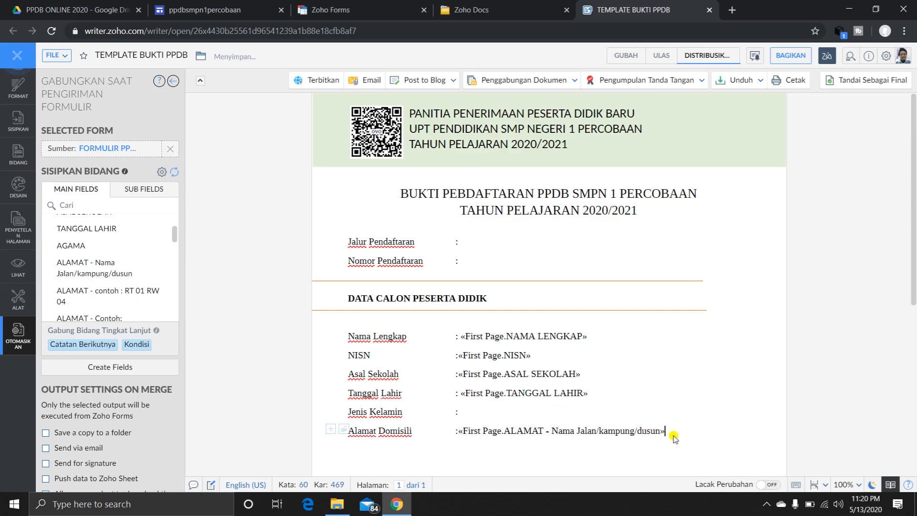
pyautogui.scroll(-4, 673, 437)
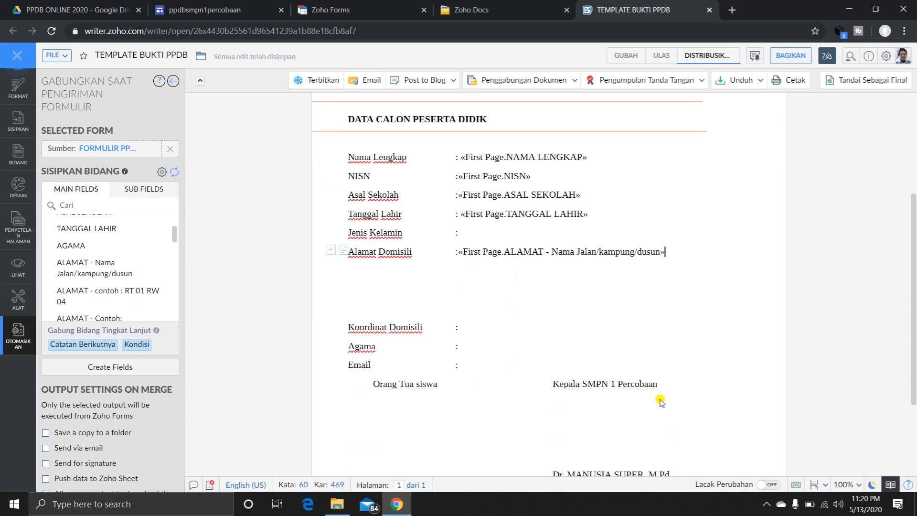
pyautogui.press('Return')
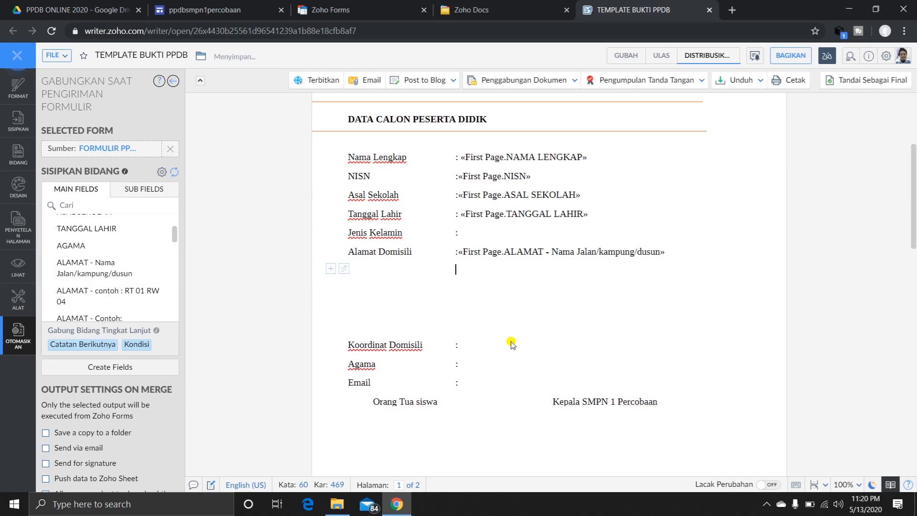
pyautogui.write(':')
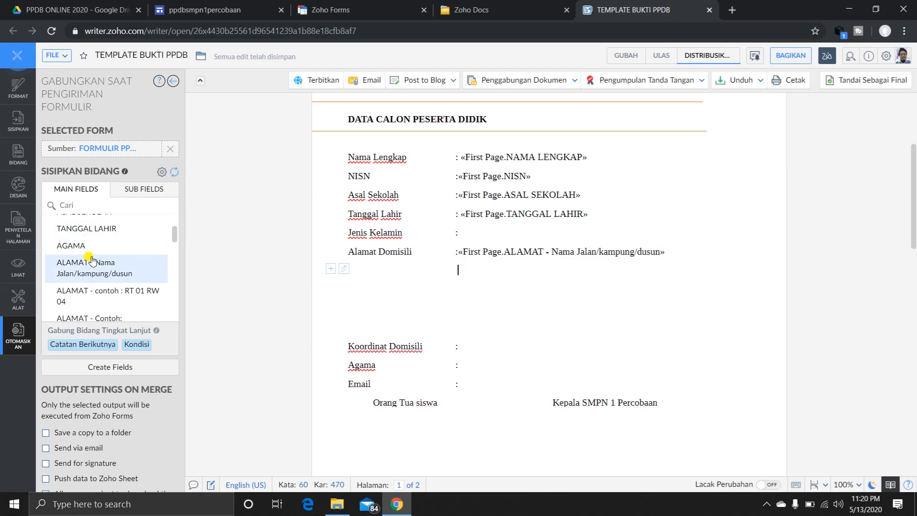
pyautogui.scroll(2, 92, 260)
pyautogui.scroll(-2, 92, 260)
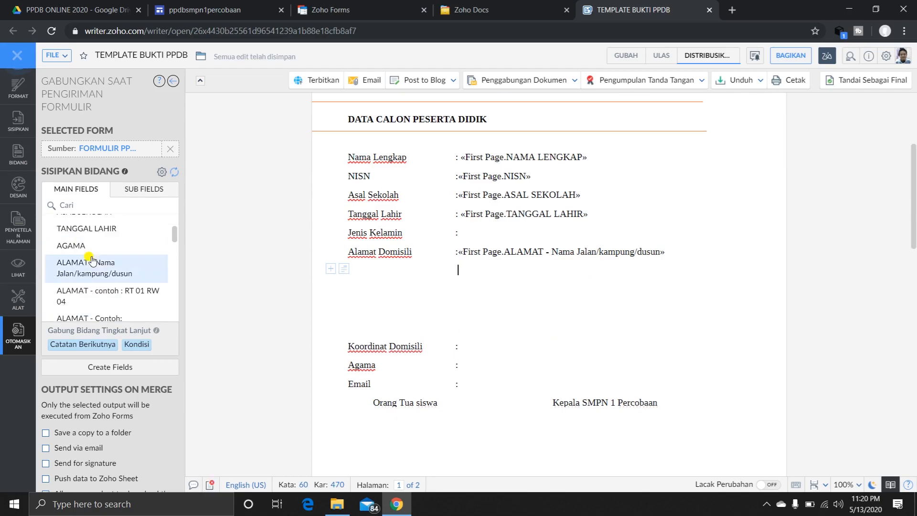
pyautogui.click(122, 297)
# Add the ALAMAT fields for Kecamatan Sindangjaya, Kabupaten Tangerang and Provinsi Banten on separate aligned lines below the RT/RW field.
pyautogui.press('Return')
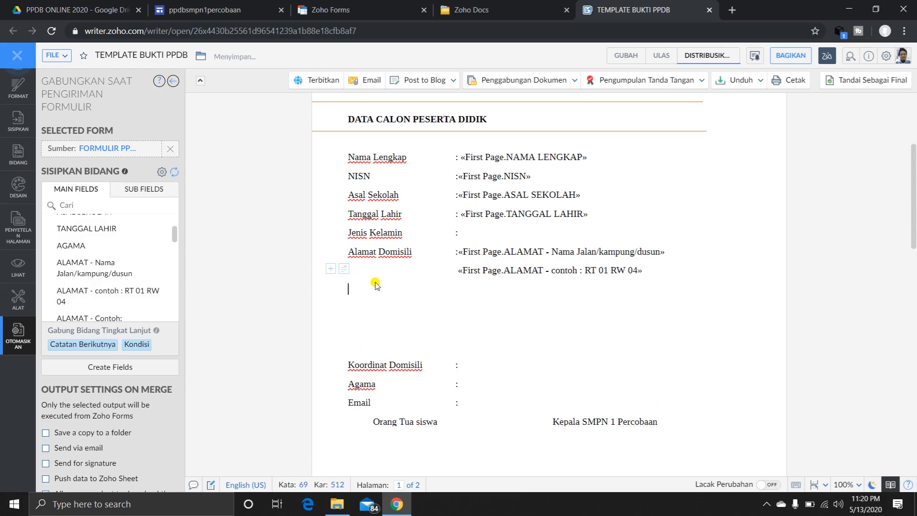
pyautogui.click(377, 284)
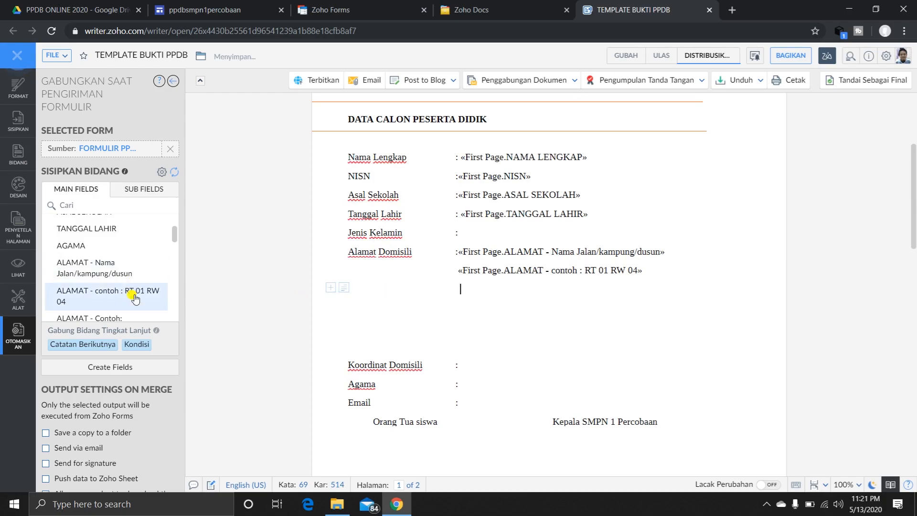
pyautogui.scroll(-1, 134, 296)
pyautogui.click(136, 271)
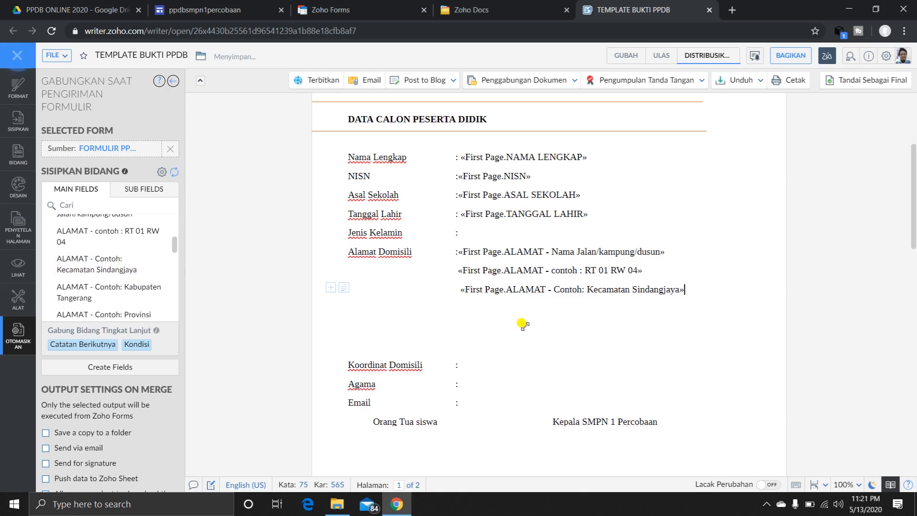
pyautogui.press('Return')
pyautogui.press('Tab')
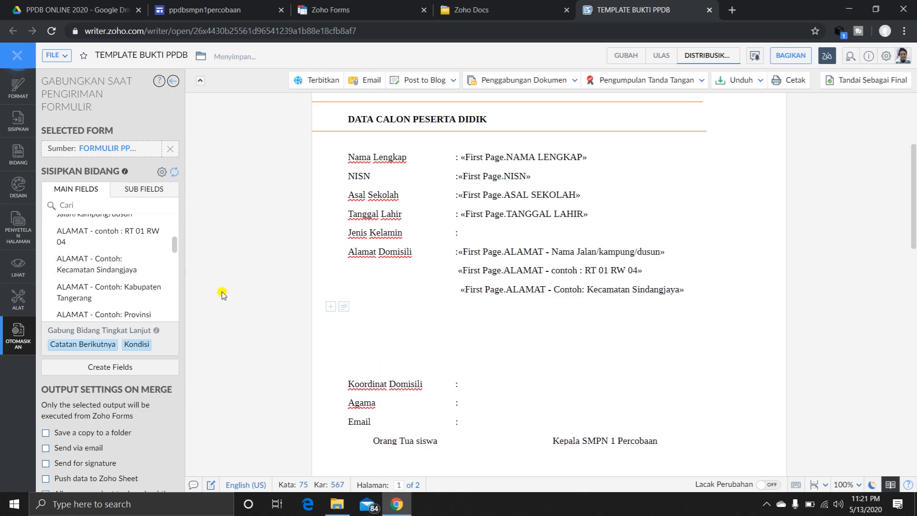
pyautogui.scroll(-1, 88, 289)
pyautogui.click(112, 228)
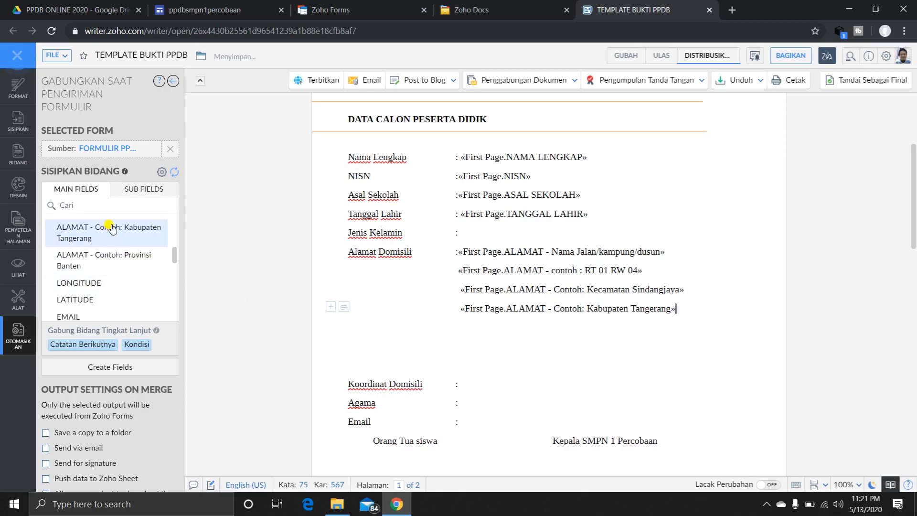
pyautogui.press('Return')
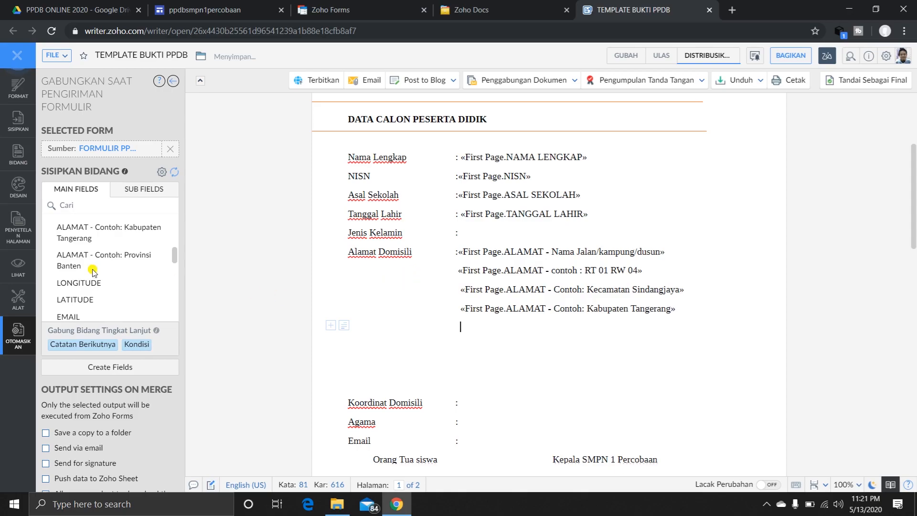
pyautogui.click(107, 260)
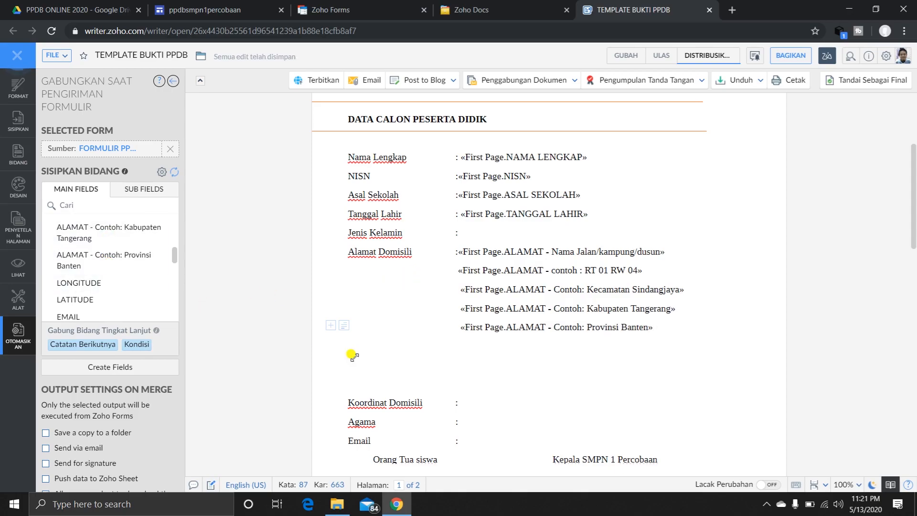
# Delete the empty lines between the Provinsi Banten address field and Koordinat Domisili.
pyautogui.moveTo(466, 345); pyautogui.dragTo(432, 384)
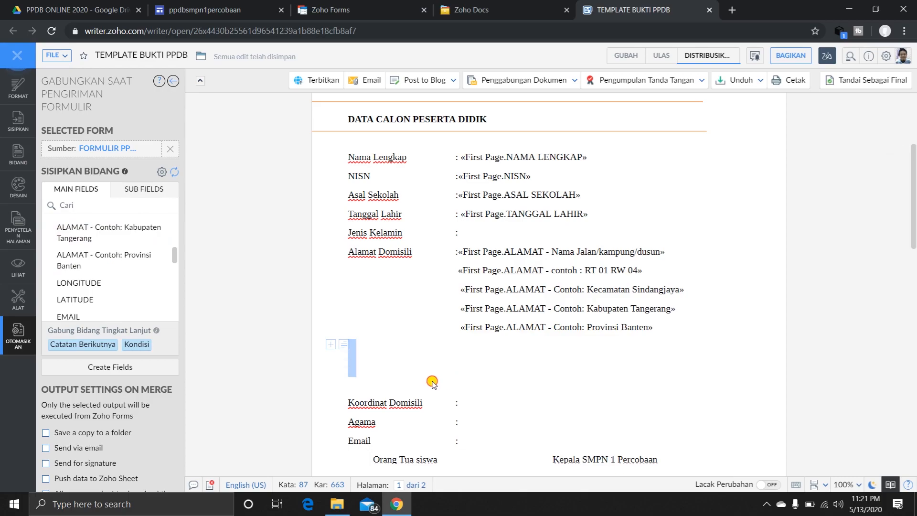
pyautogui.click(355, 386)
pyautogui.press('BackSpace')
pyautogui.press('BackSpace')
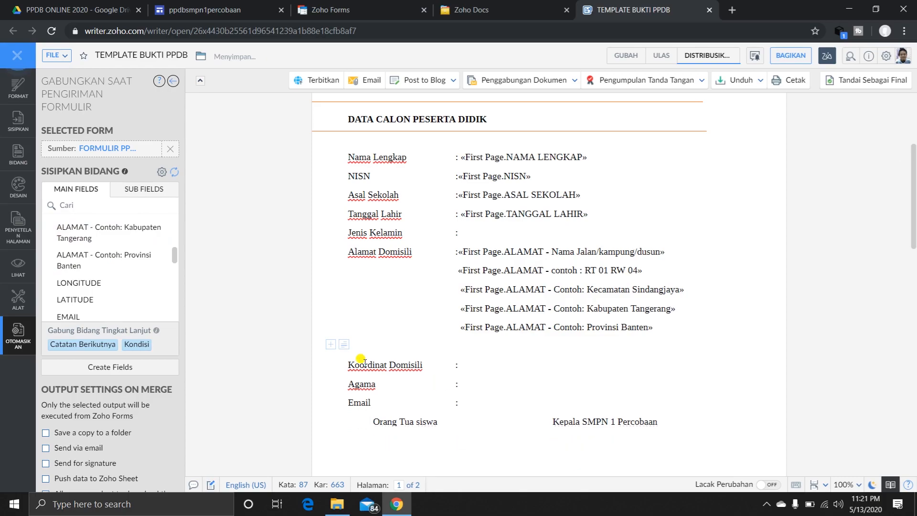
pyautogui.press('BackSpace')
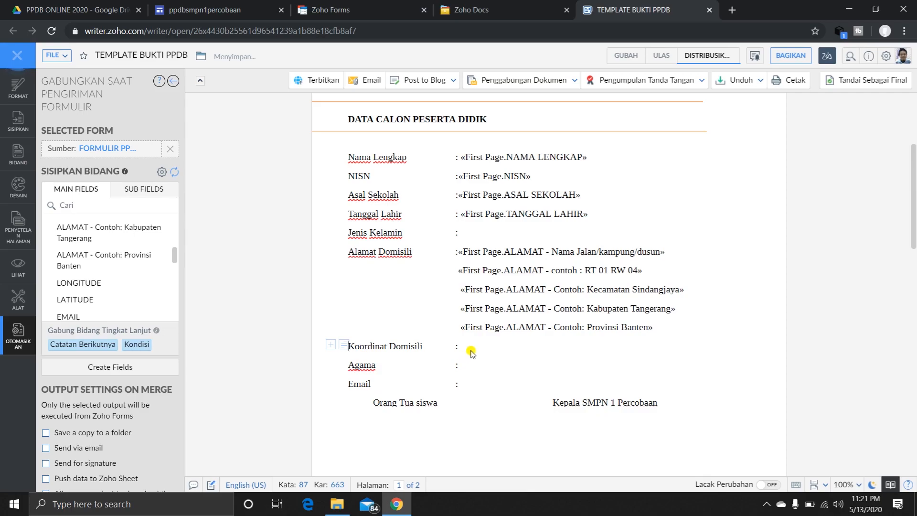
# Insert the LATITUDE and LONGITUDE merge fields after Koordinat Domisili, separated by a slash.
pyautogui.click(472, 352)
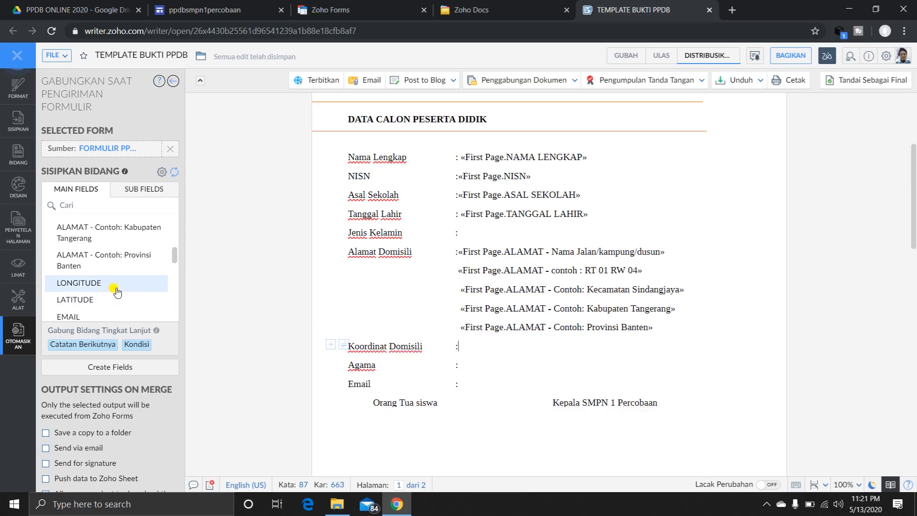
pyautogui.click(107, 299)
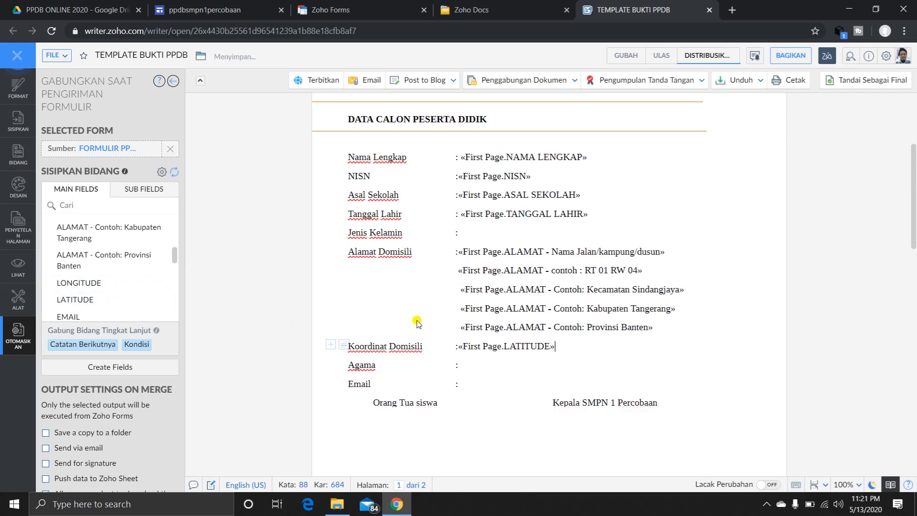
pyautogui.write('/')
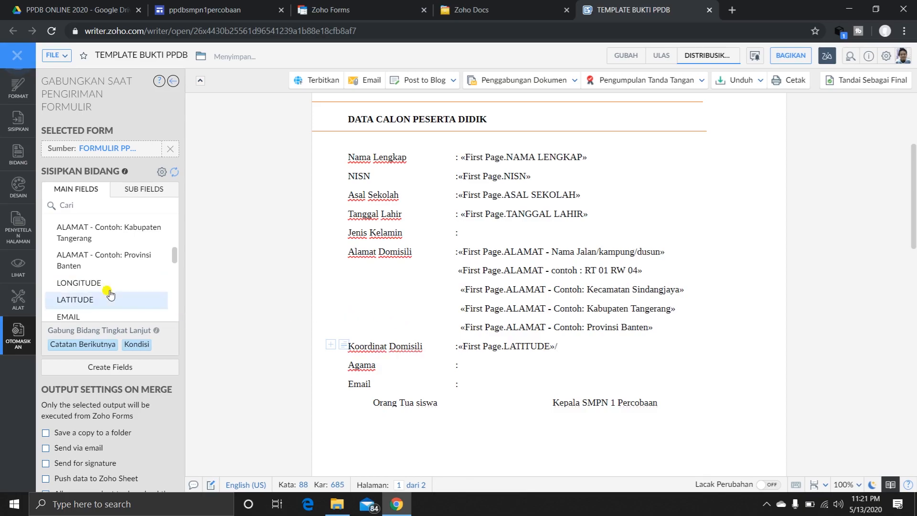
pyautogui.click(96, 283)
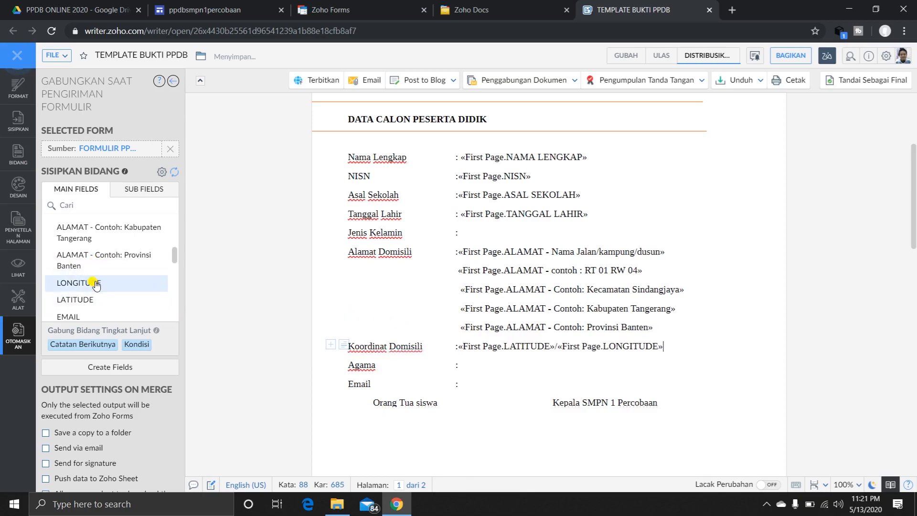
# Insert the AGAMA merge field after the colon on the Agama line.
pyautogui.click(479, 367)
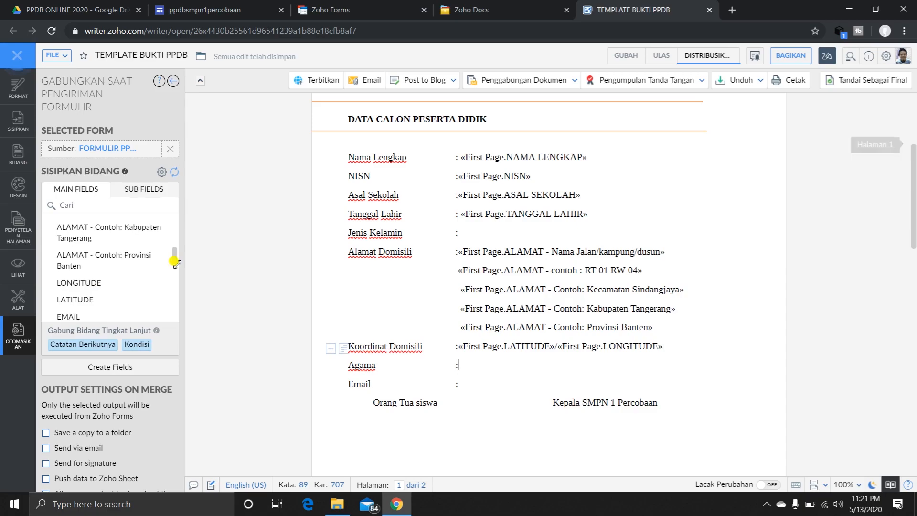
pyautogui.scroll(1, 116, 245)
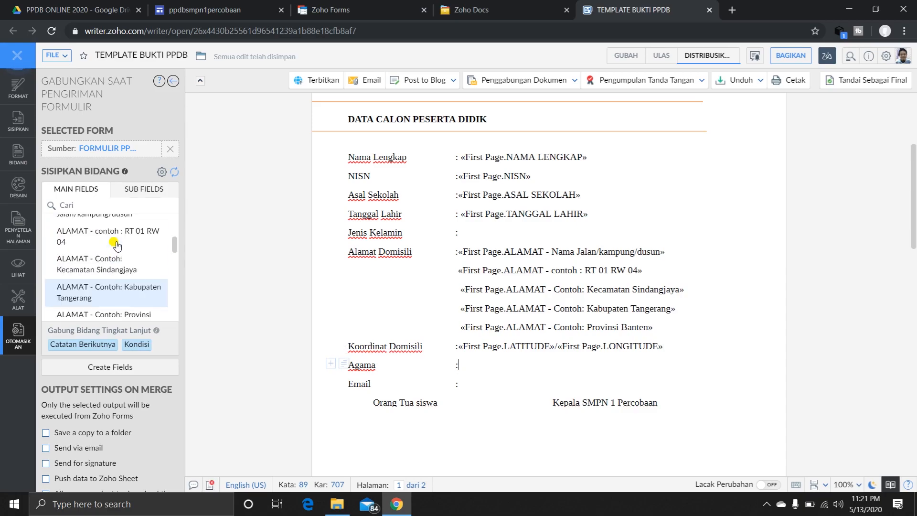
pyautogui.scroll(3, 114, 245)
pyautogui.scroll(-3, 112, 246)
pyautogui.scroll(2, 97, 247)
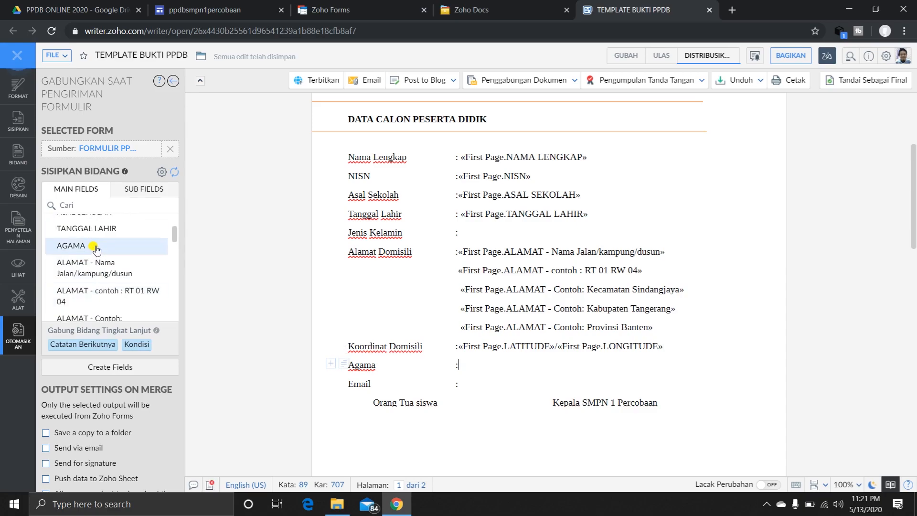
pyautogui.click(94, 246)
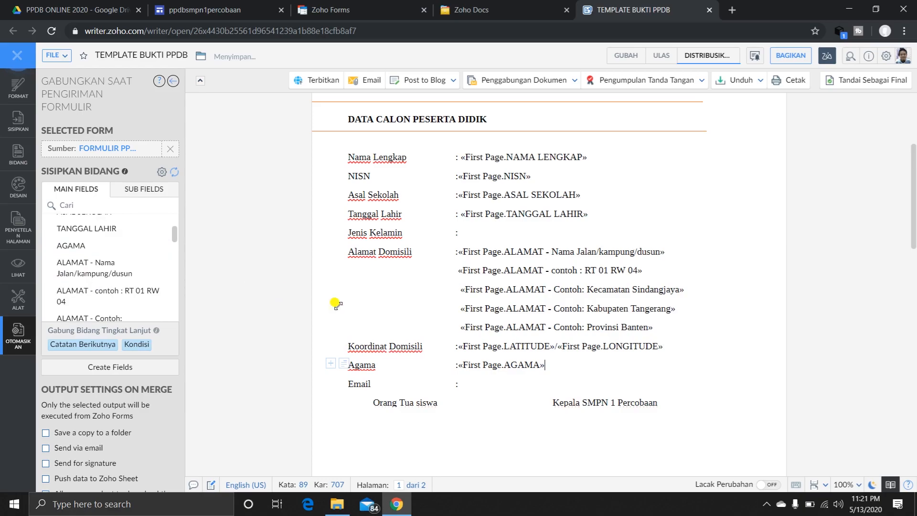
# Insert the EMAIL merge field after the colon on the Email line.
pyautogui.click(475, 386)
pyautogui.scroll(-3, 105, 271)
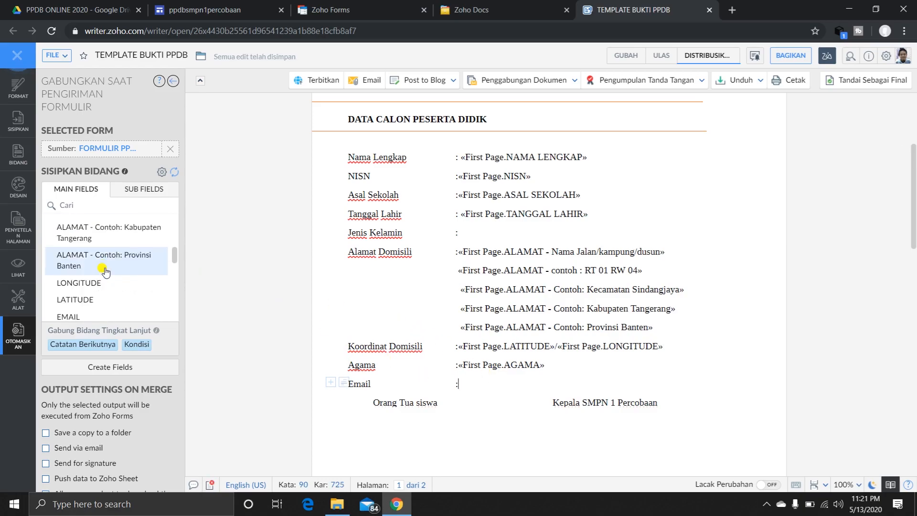
pyautogui.scroll(-2, 105, 271)
pyautogui.click(127, 258)
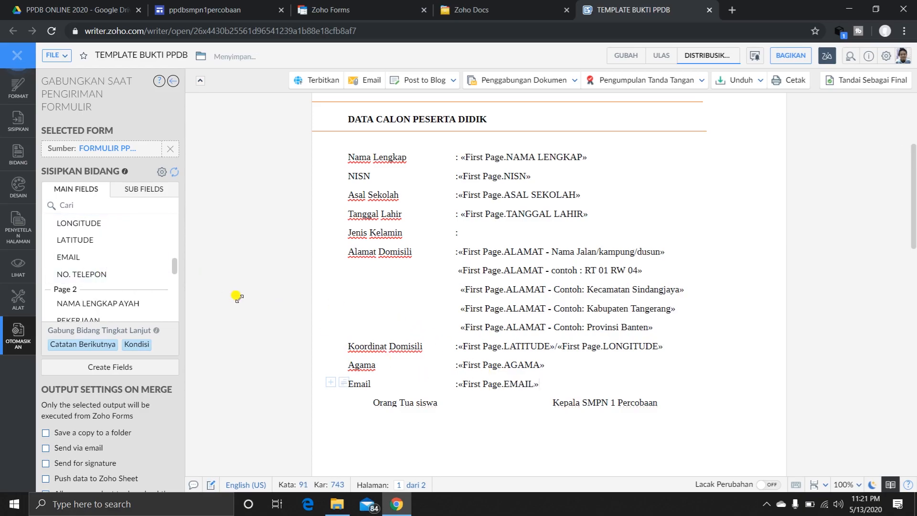
# Insert the TANDA TANGAN image field in the cell below Orang Tua siswa and enlarge it to about 111 by 118 px.
pyautogui.scroll(-3, 519, 404)
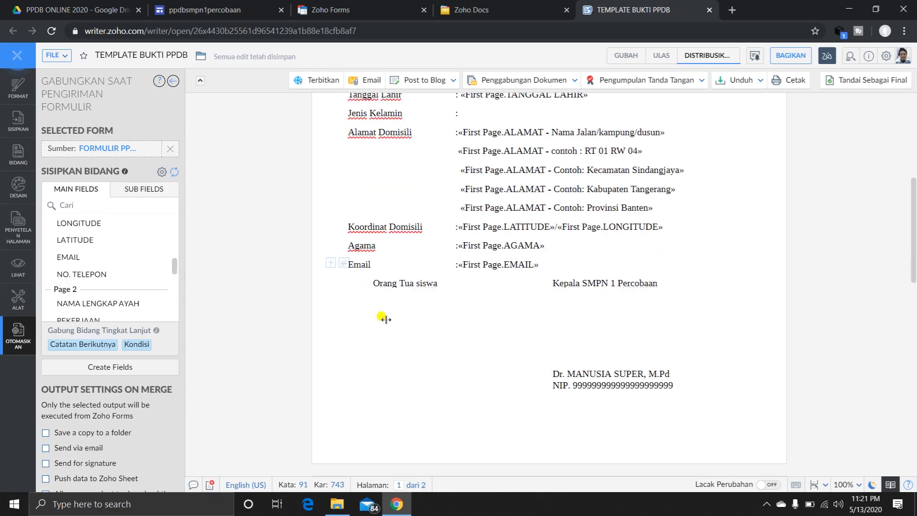
pyautogui.scroll(-3, 106, 263)
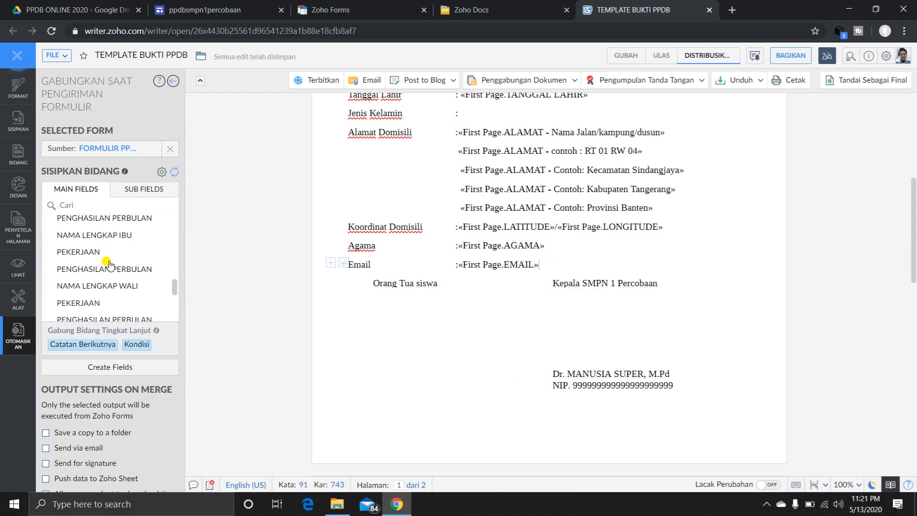
pyautogui.scroll(-3, 106, 285)
pyautogui.scroll(4, 106, 284)
pyautogui.scroll(-2, 107, 288)
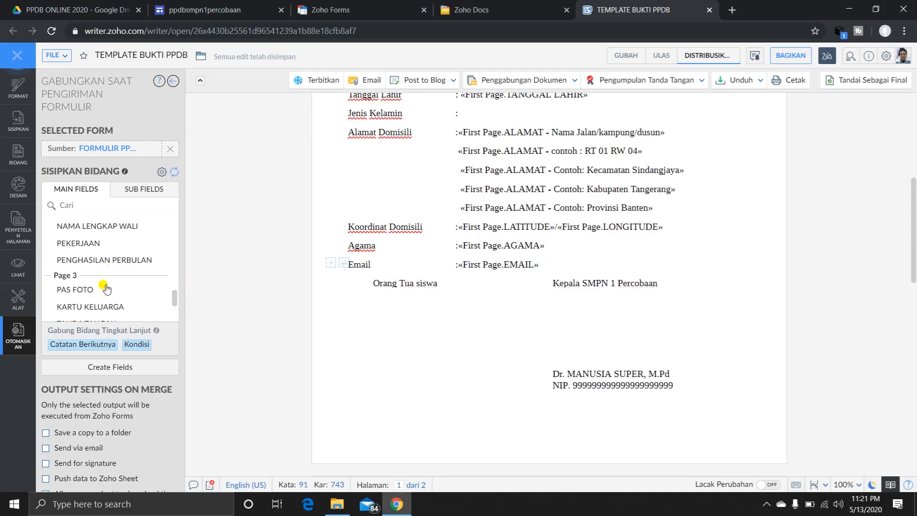
pyautogui.click(392, 310)
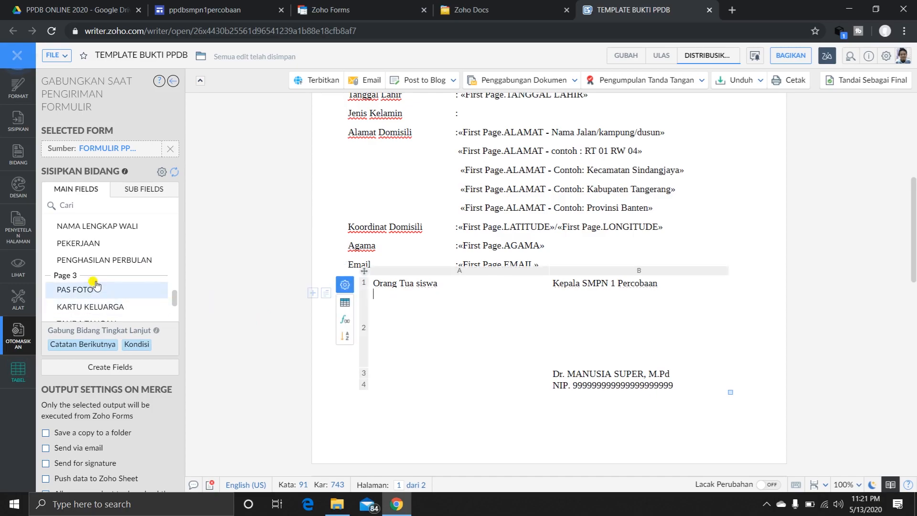
pyautogui.scroll(-2, 90, 286)
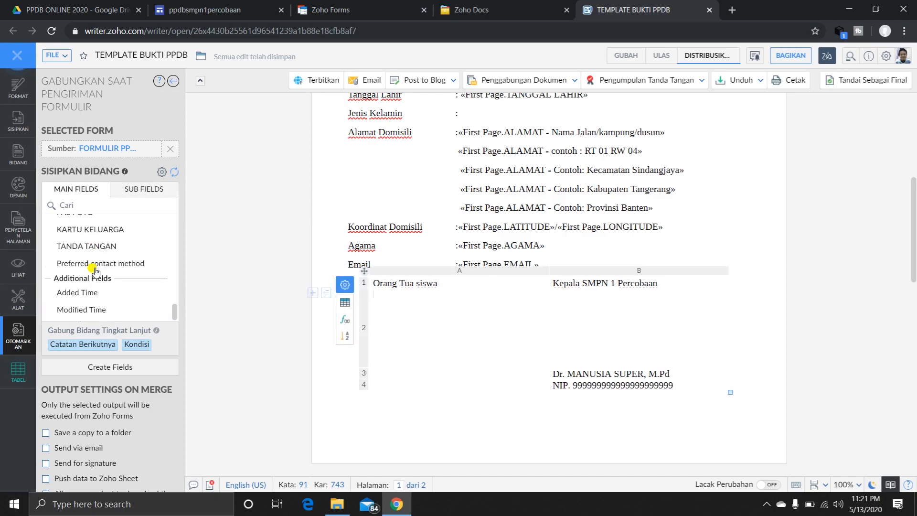
pyautogui.click(87, 246)
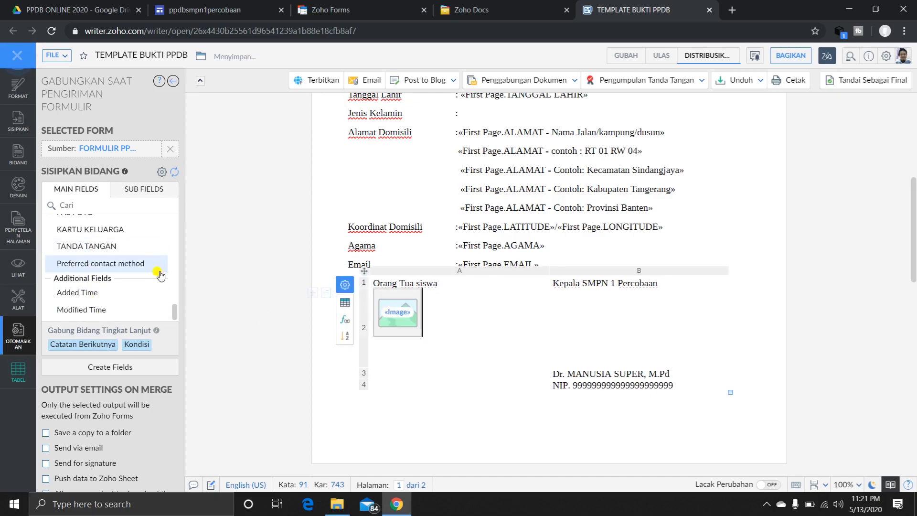
pyautogui.click(421, 313)
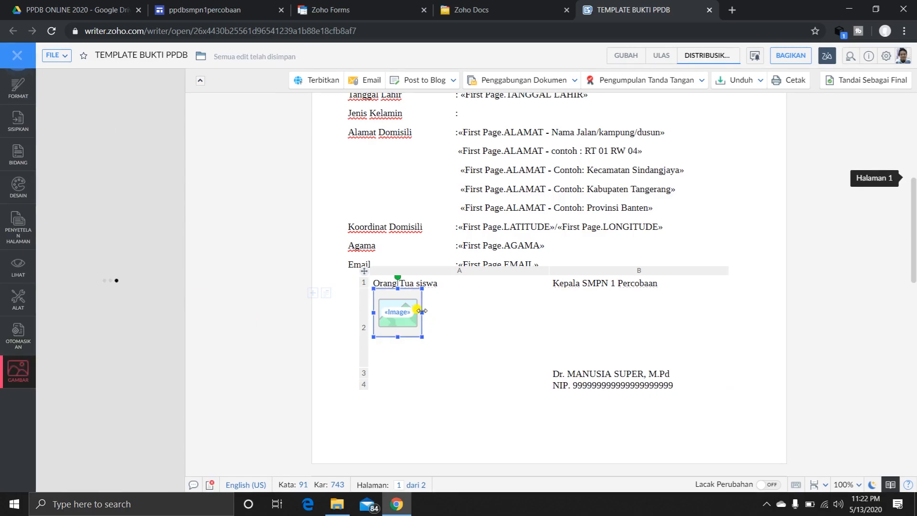
pyautogui.moveTo(422, 311); pyautogui.dragTo(407, 363)
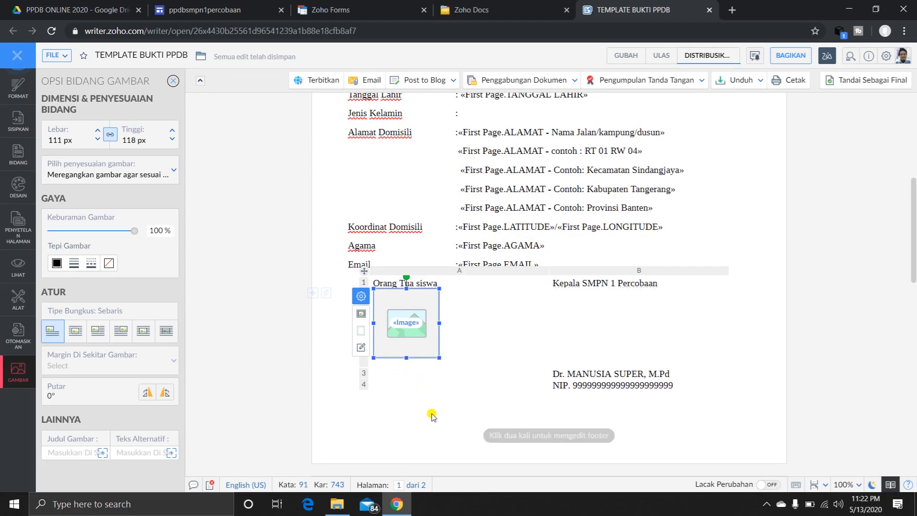
# Reopen the merge on form submission fields and insert NAMA LENGKAP AYAH in the cell below the parent's signature image.
pyautogui.click(393, 373)
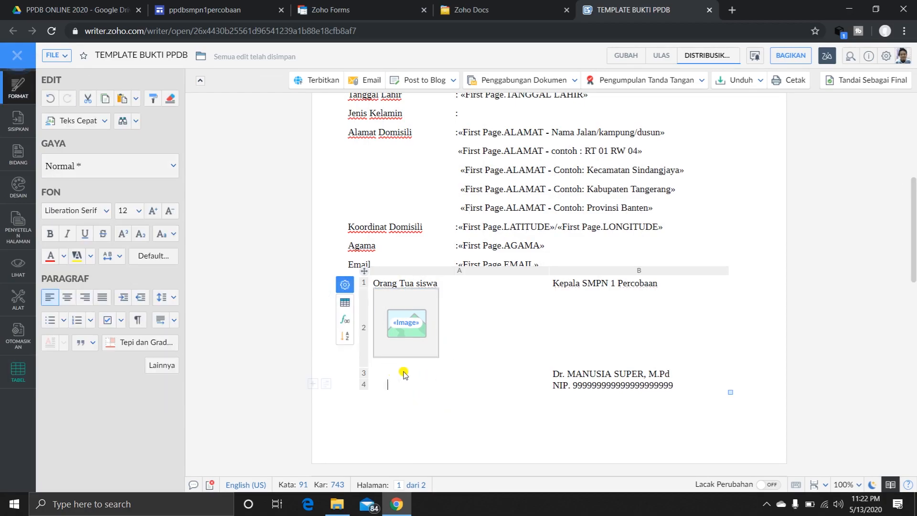
pyautogui.click(392, 376)
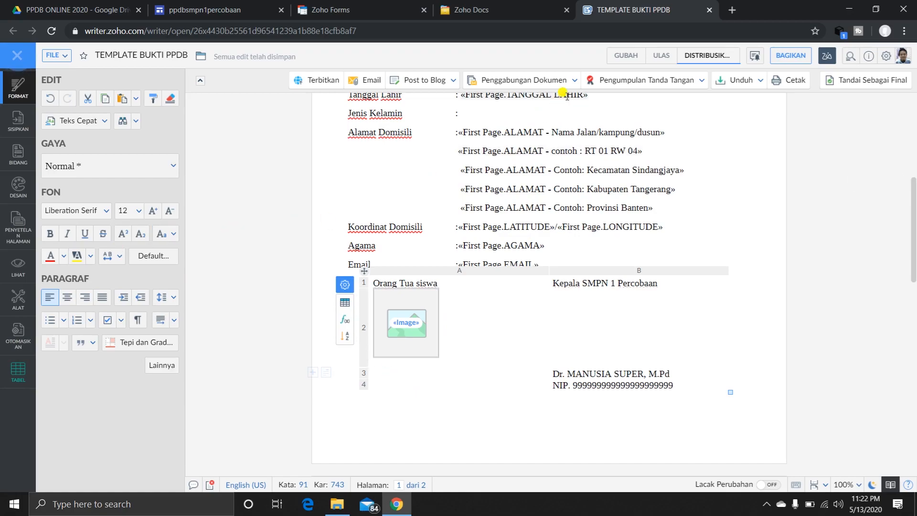
pyautogui.click(563, 81)
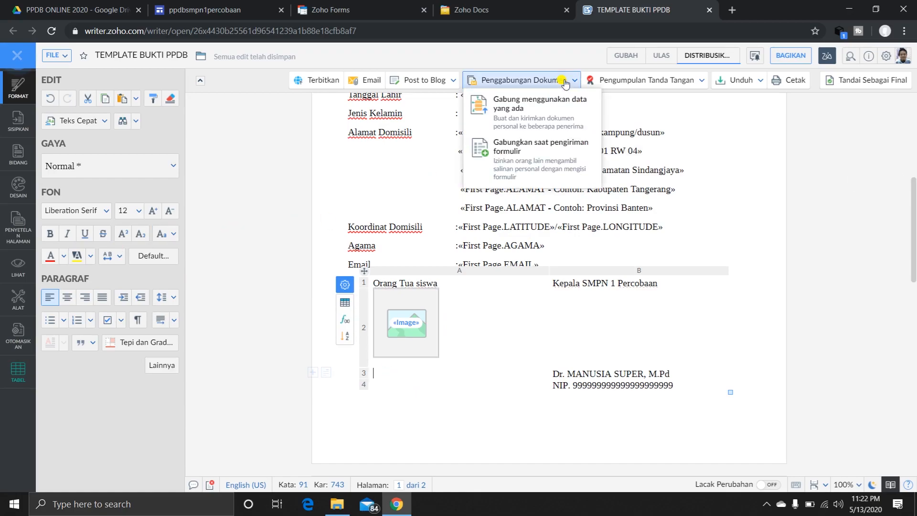
pyautogui.click(522, 152)
pyautogui.scroll(5, 125, 306)
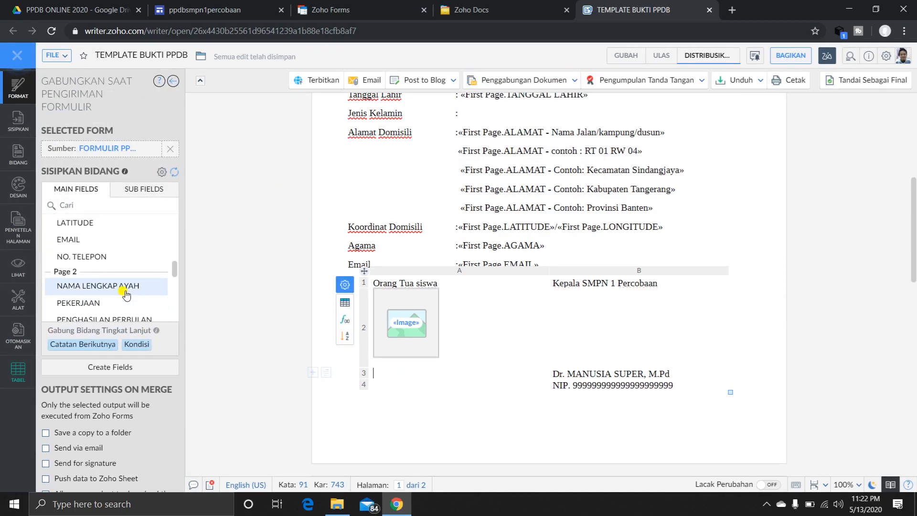
pyautogui.click(126, 294)
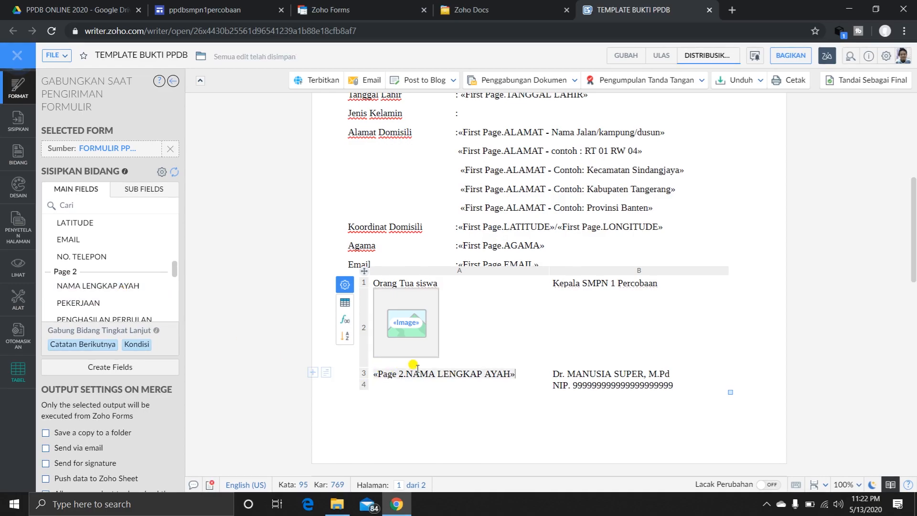
# Insert the PAS FOTO image field in the blank space to the right of the NISN field.
pyautogui.scroll(6, 606, 324)
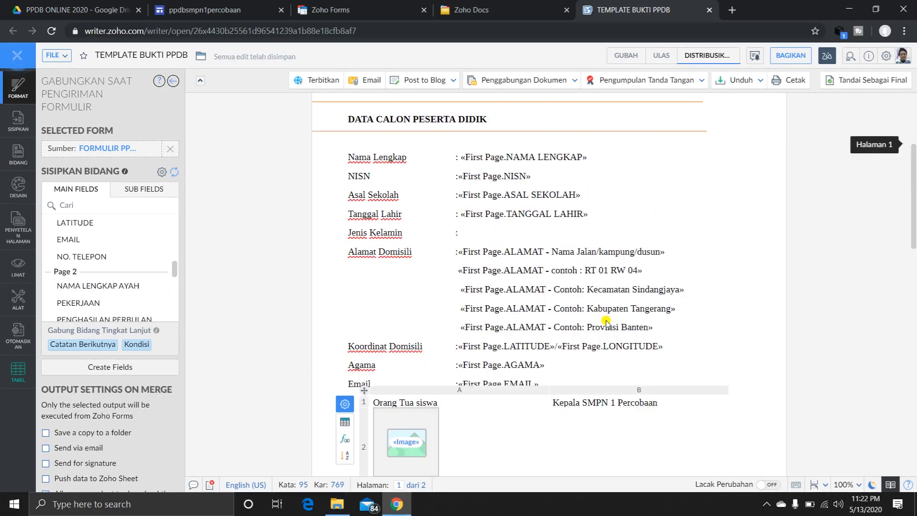
pyautogui.scroll(2, 133, 257)
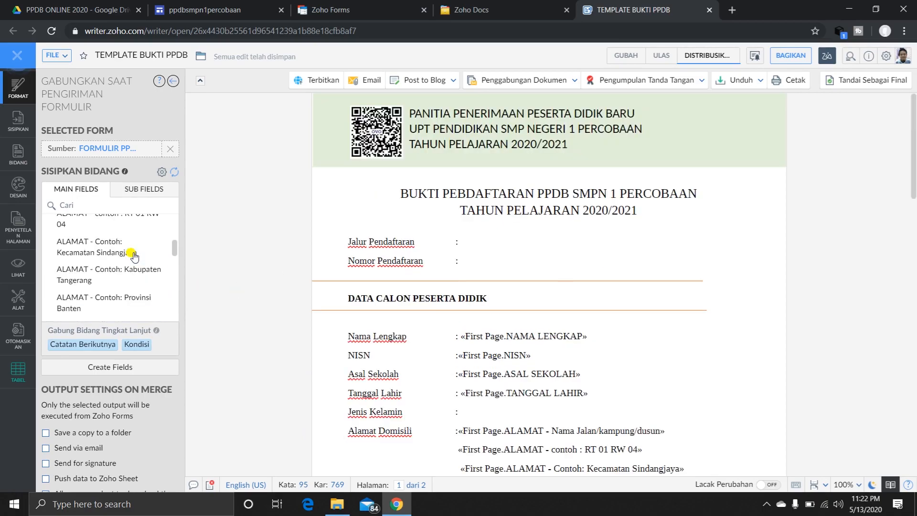
pyautogui.scroll(-5, 133, 257)
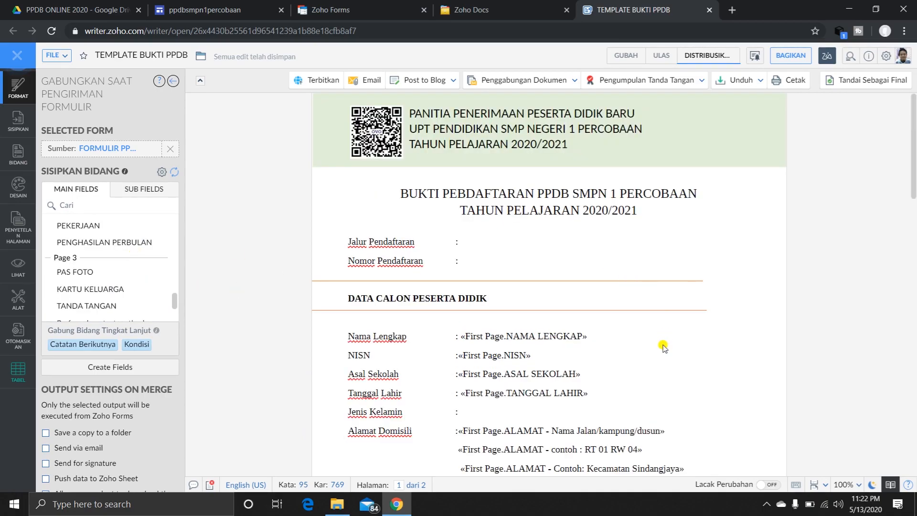
pyautogui.click(654, 356)
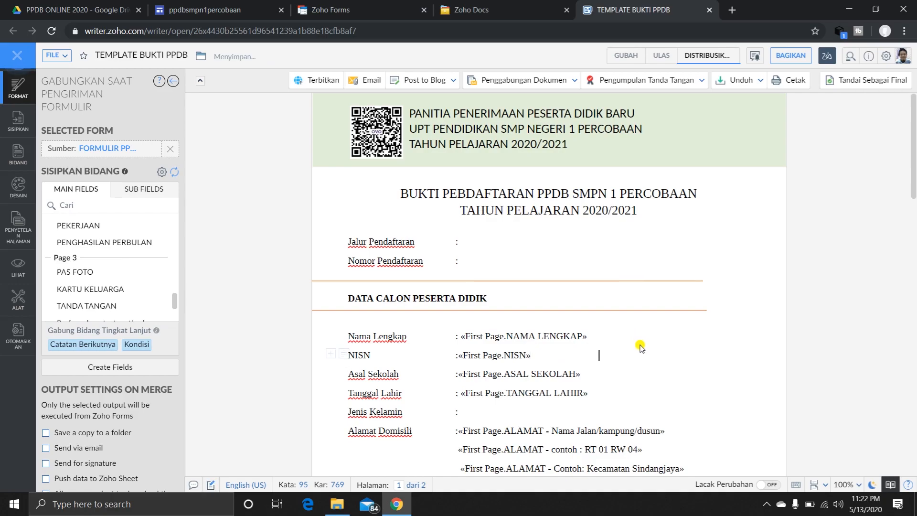
pyautogui.click(117, 270)
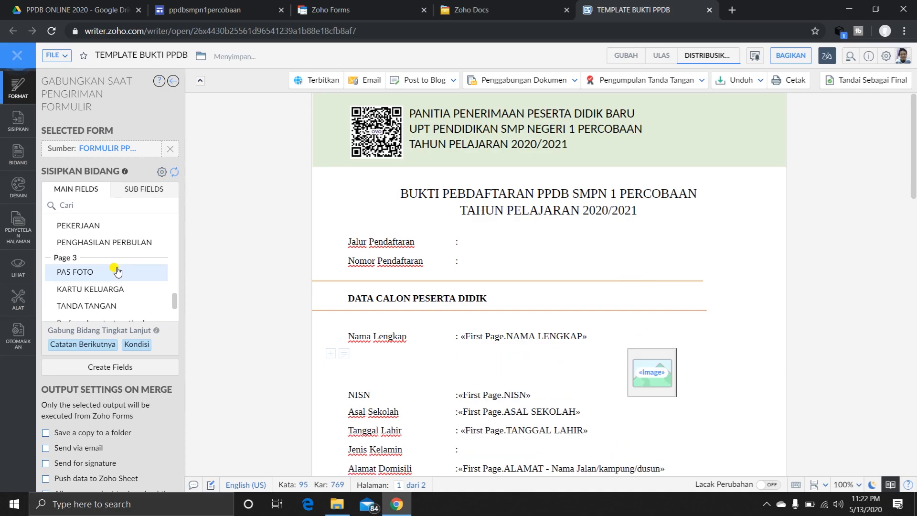
# Enlarge the PAS FOTO image field to about 157 by 181 px.
pyautogui.click(656, 373)
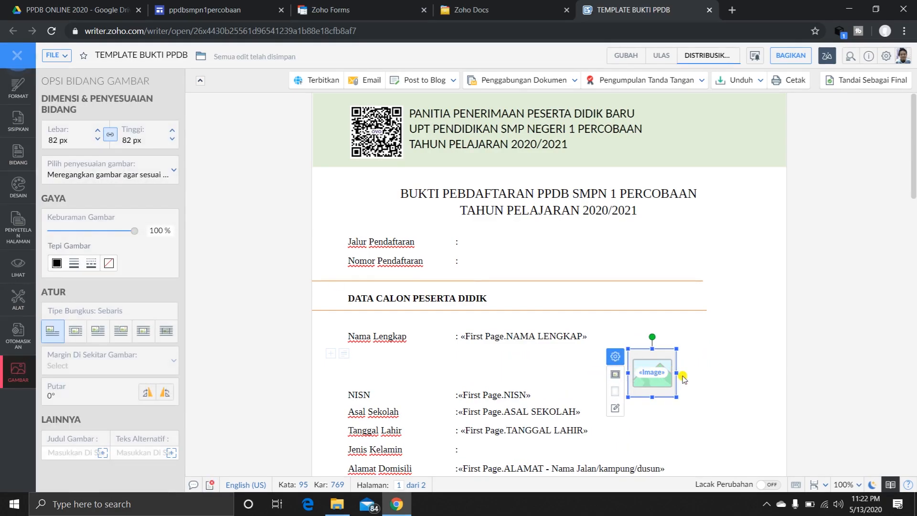
pyautogui.moveTo(679, 375); pyautogui.dragTo(724, 374)
pyautogui.moveTo(674, 400); pyautogui.dragTo(675, 450)
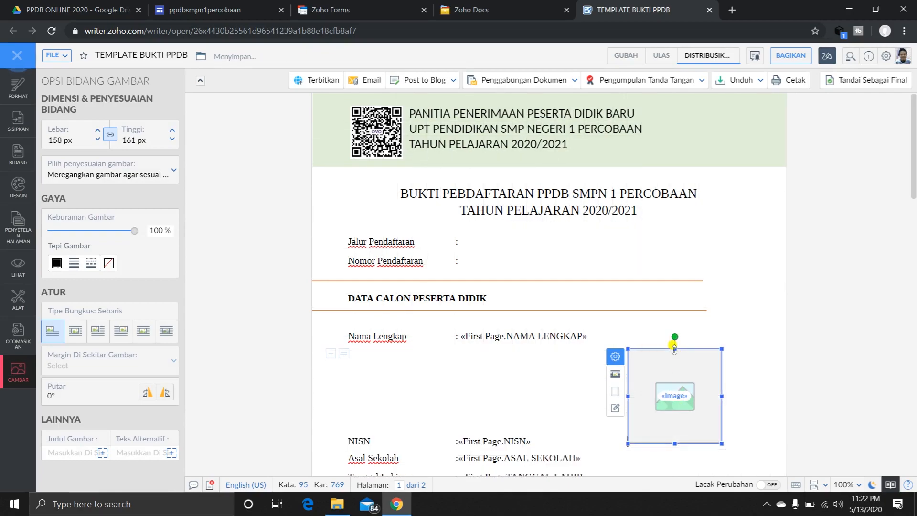
pyautogui.moveTo(675, 345); pyautogui.dragTo(676, 329)
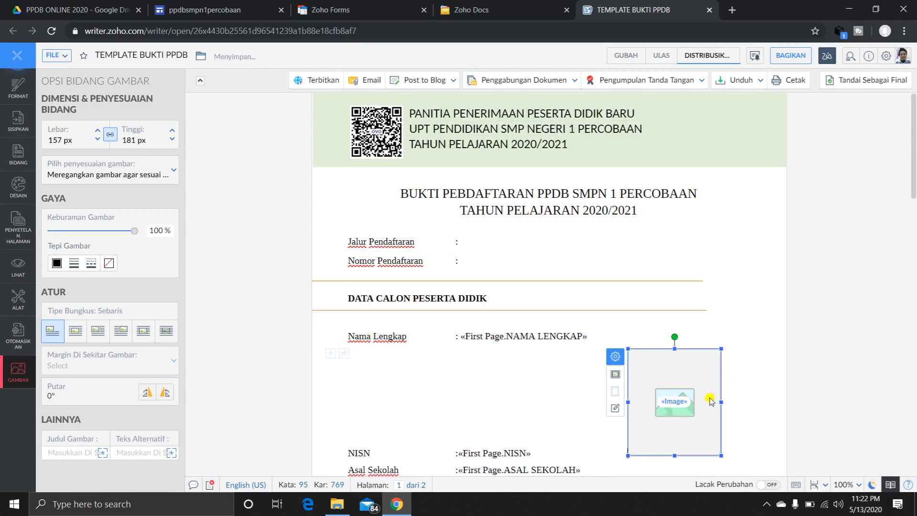
# Set the photo field's wrap type to Di depan Teks and move it up beside the student data, clear of the address text.
pyautogui.click(616, 374)
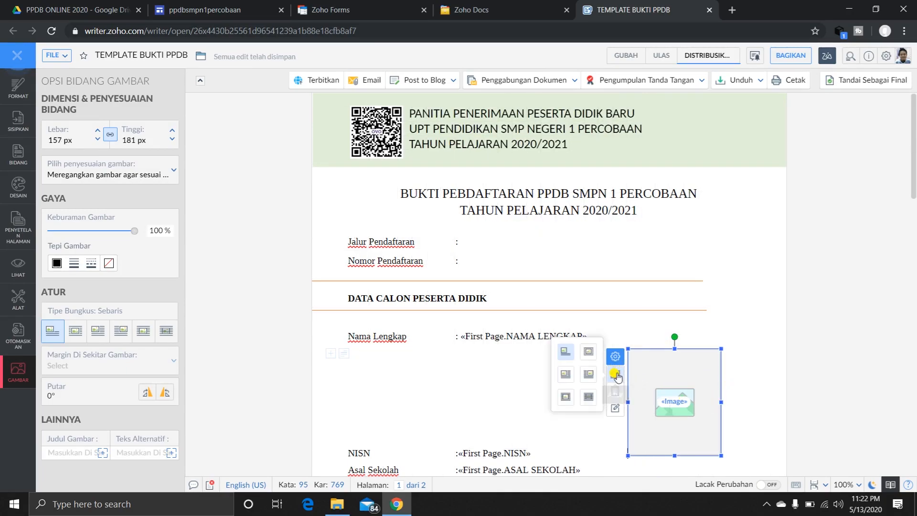
pyautogui.click(589, 399)
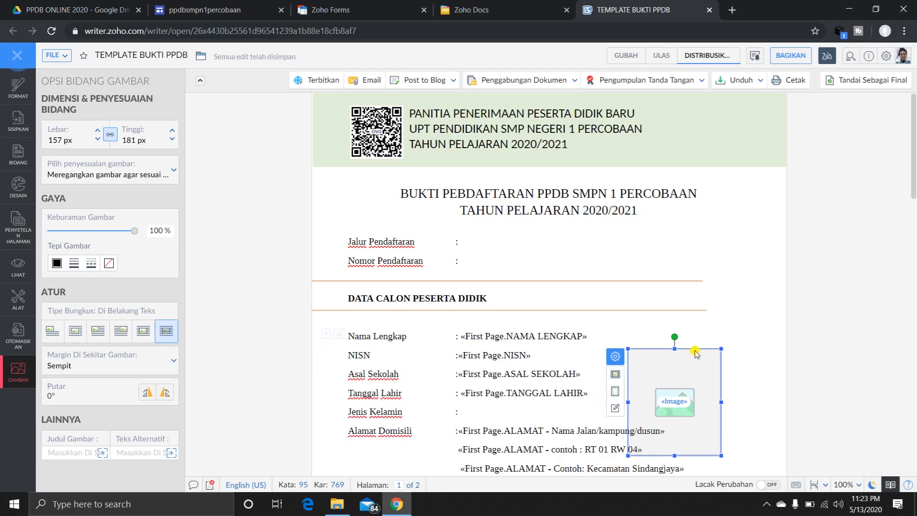
pyautogui.click(616, 376)
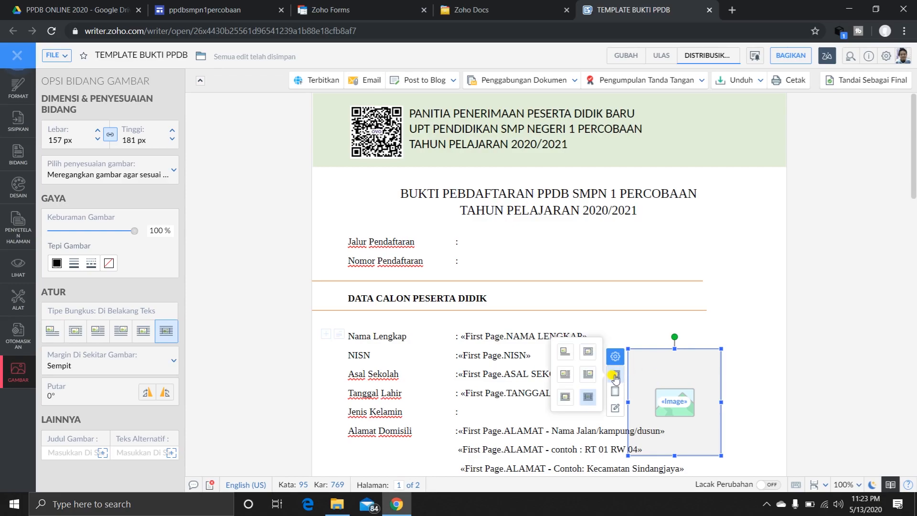
pyautogui.click(567, 397)
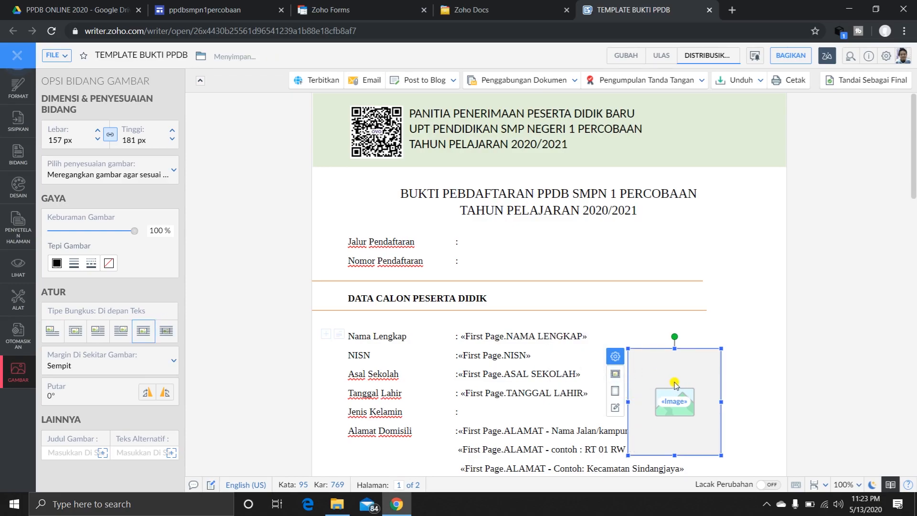
pyautogui.moveTo(671, 397); pyautogui.dragTo(688, 375)
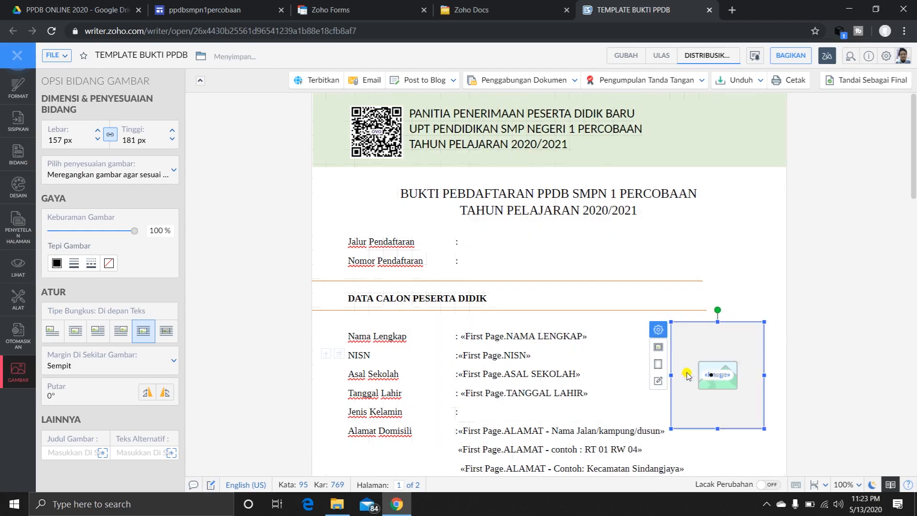
pyautogui.click(730, 437)
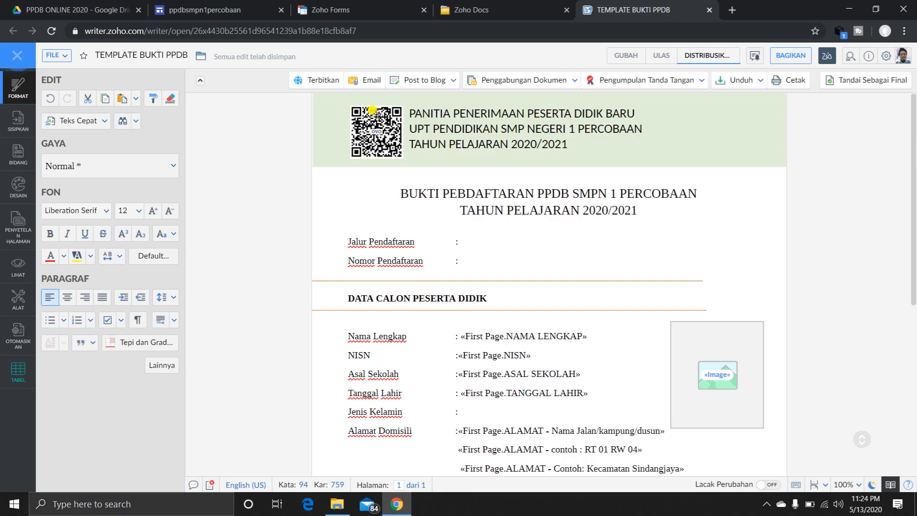
pyautogui.scroll(-6, 833, 368)
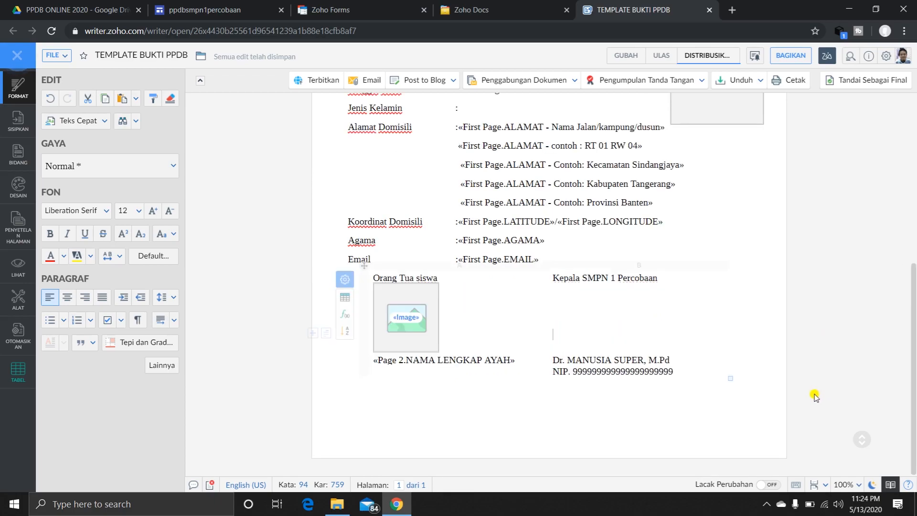
pyautogui.scroll(7, 548, 331)
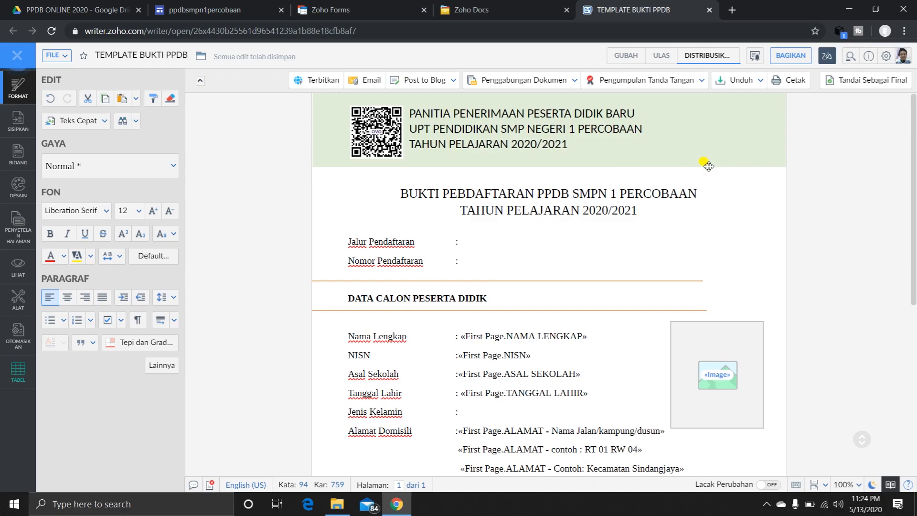
# Switch to the ppdbsmpn1percobaan site in Google Sites and check the empty CALON PESERTA DIDIK page.
pyautogui.click(234, 2)
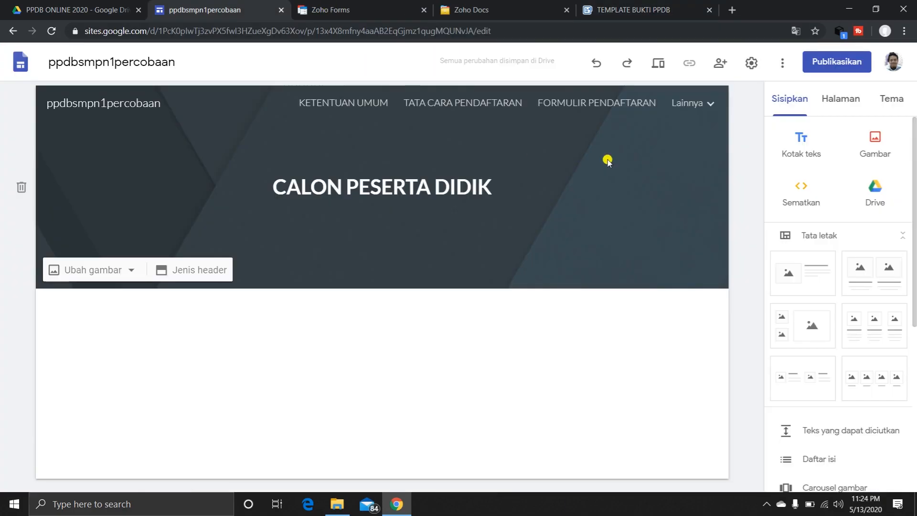
pyautogui.click(705, 105)
pyautogui.click(706, 107)
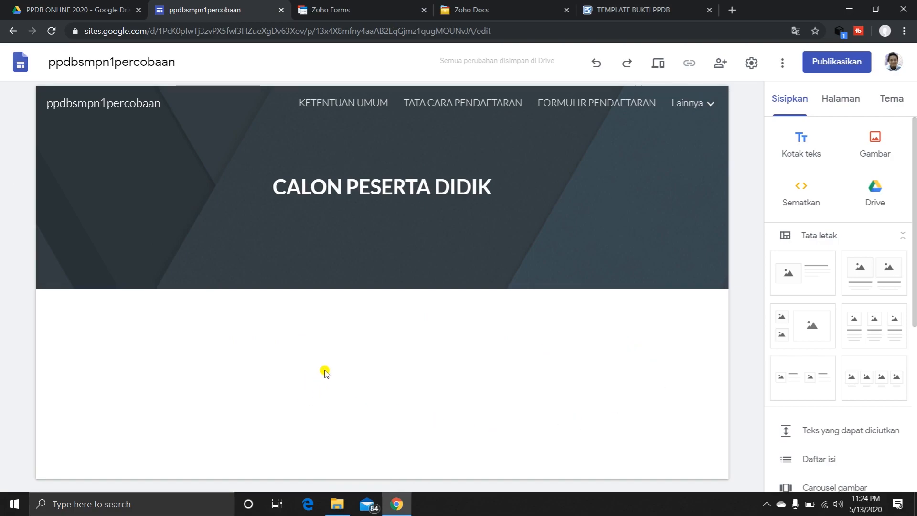
# Switch to Zoho Forms and view all entries of FORMULIR PPDB ONLINE, then return to the forms list.
pyautogui.click(341, 5)
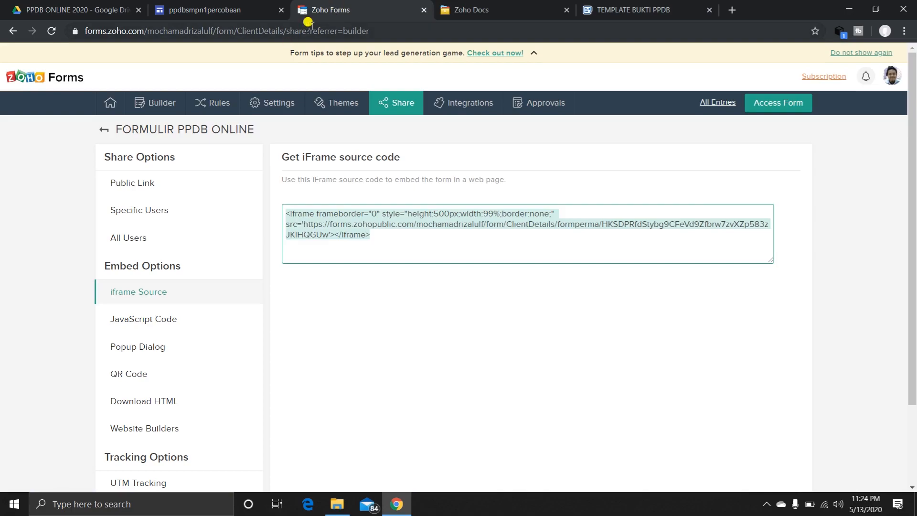
pyautogui.moveTo(111, 105)
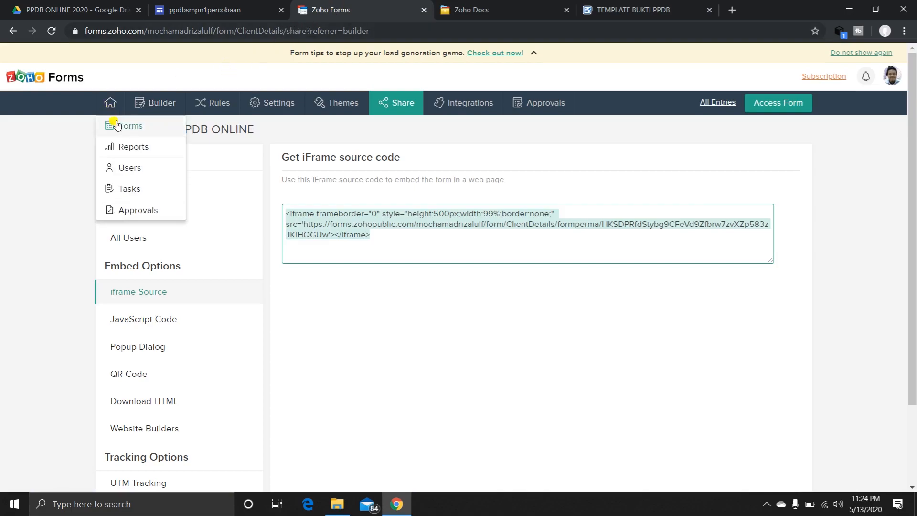
pyautogui.click(129, 132)
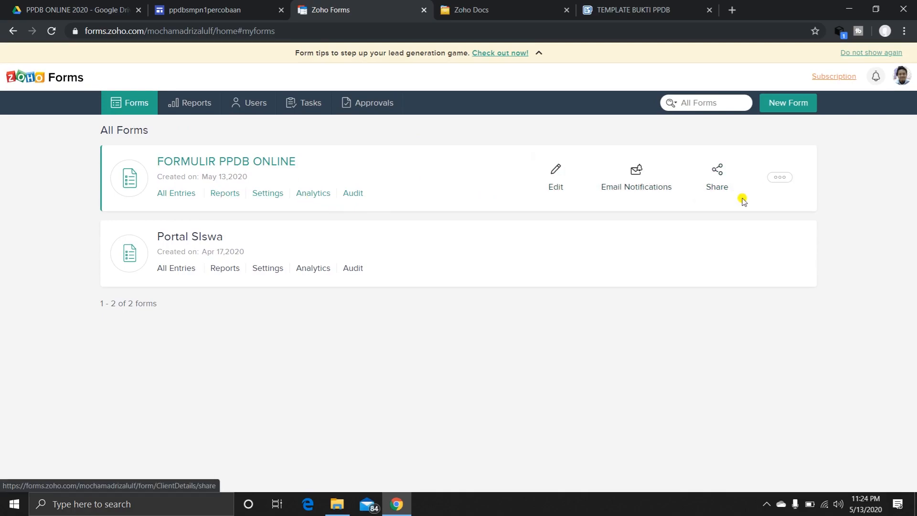
pyautogui.click(182, 194)
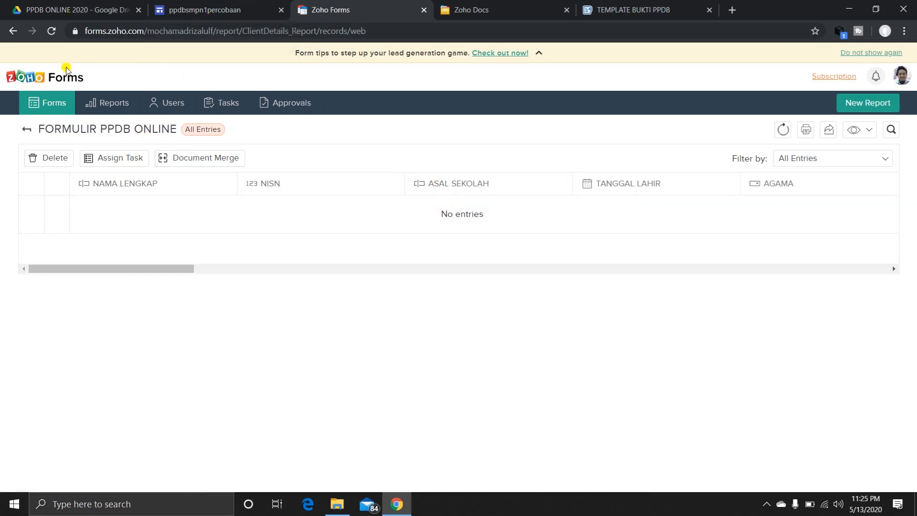
pyautogui.click(25, 129)
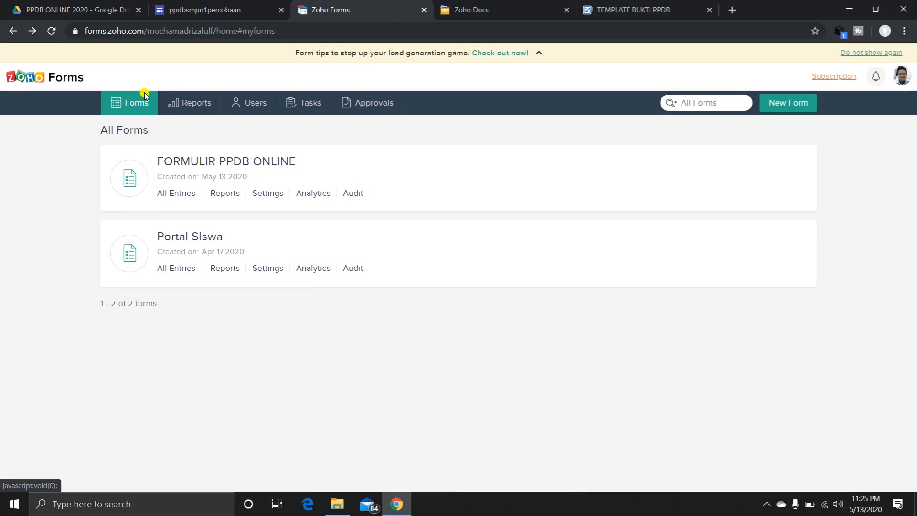
# Create a new report named REKAP CALON PESERTA DIDIK based on the form FORMULIR PPDB ONLINE.
pyautogui.click(188, 106)
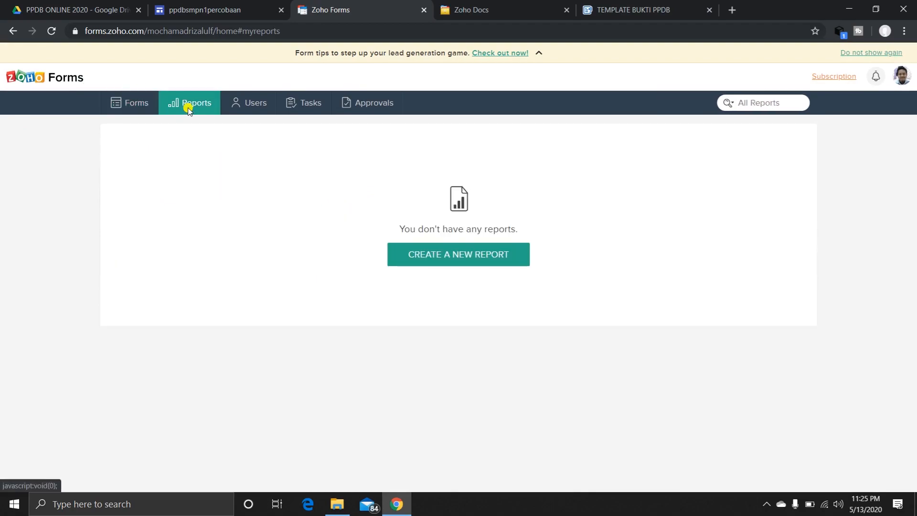
pyautogui.click(466, 258)
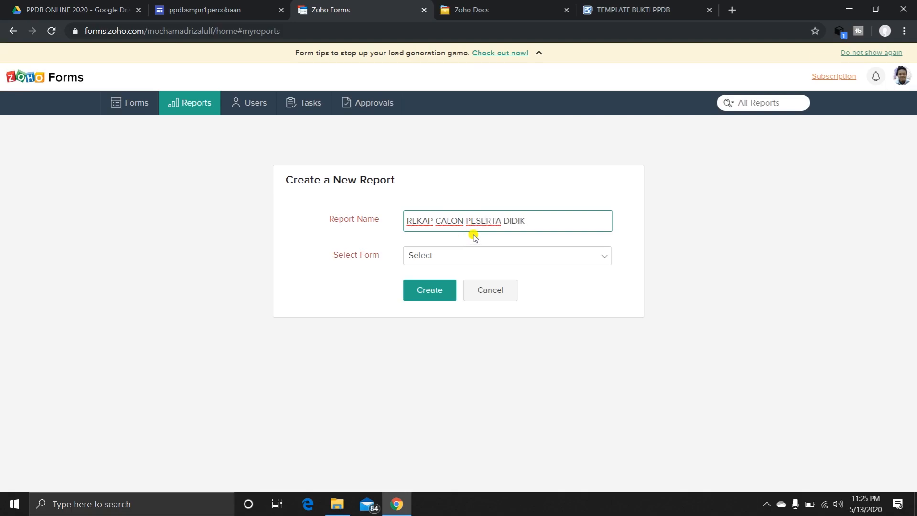
pyautogui.click(460, 255)
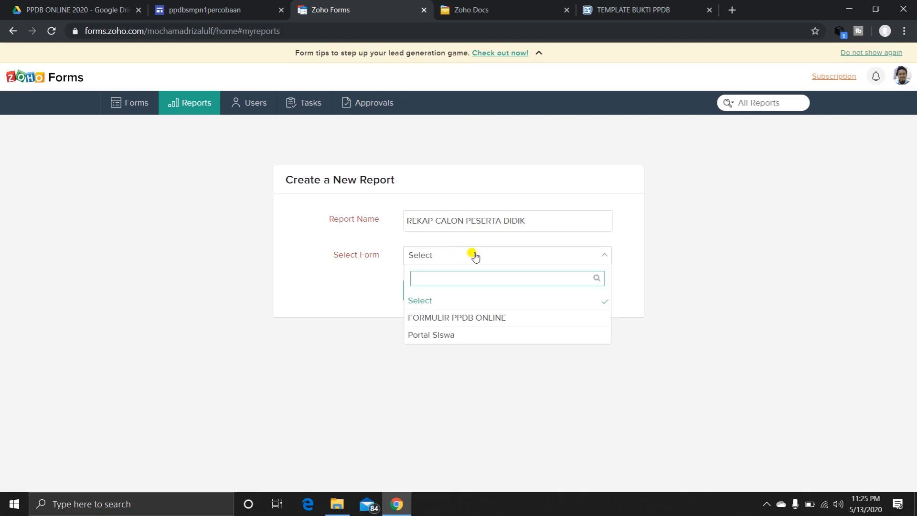
pyautogui.click(470, 317)
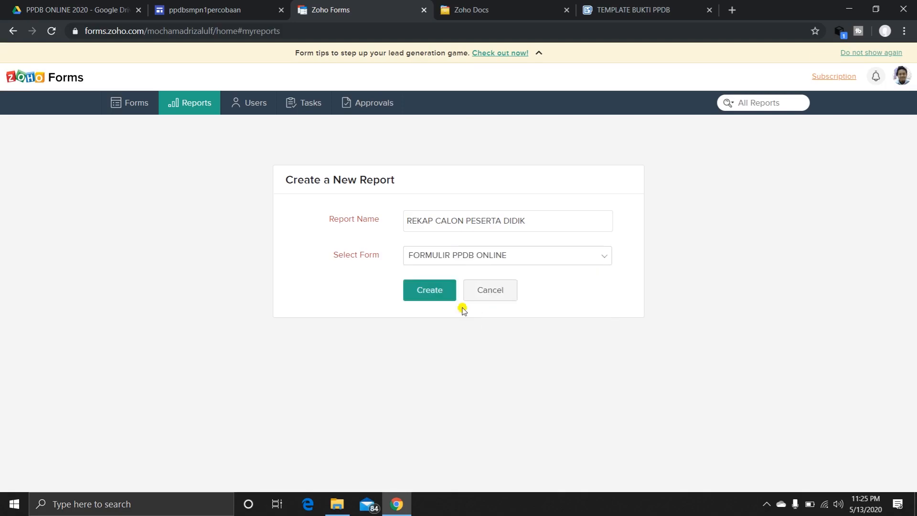
pyautogui.click(427, 293)
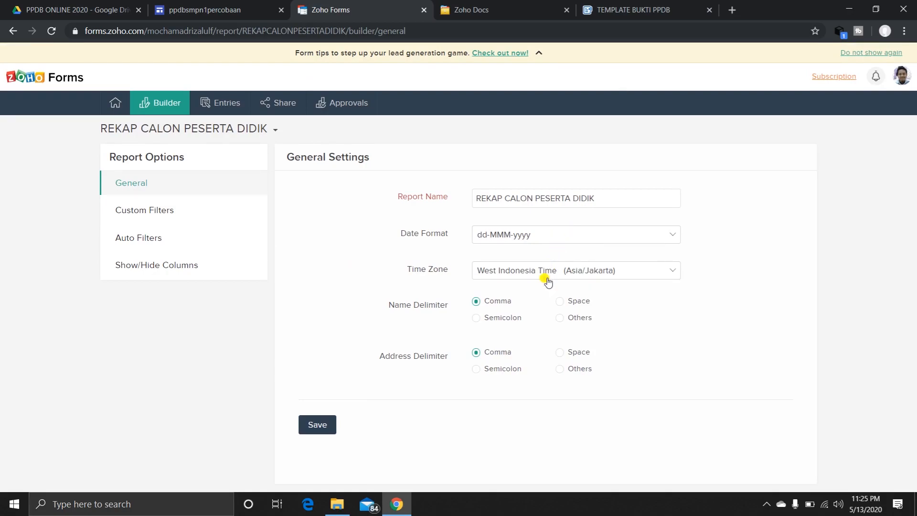
# Hide the LONGITUDE, LATITUDE, EMAIL and NO. TELEPON columns in the report's column settings.
pyautogui.click(151, 222)
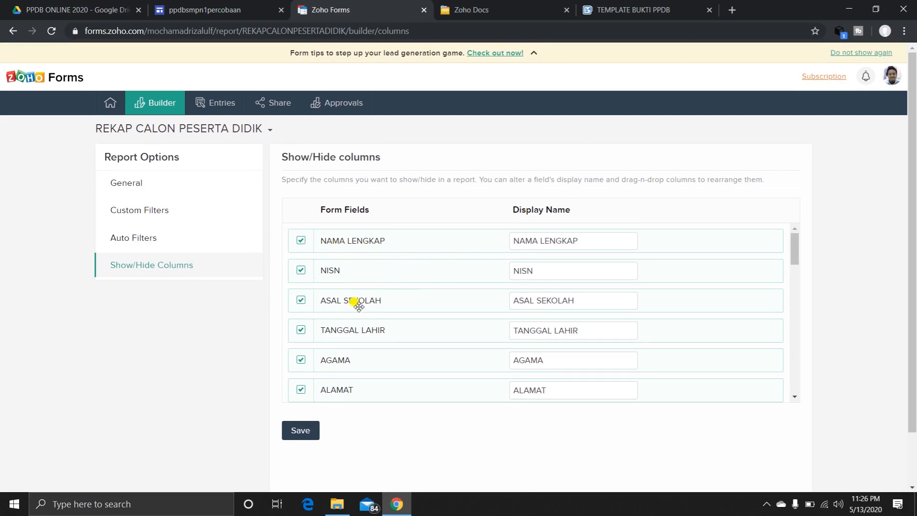
pyautogui.scroll(-3, 333, 349)
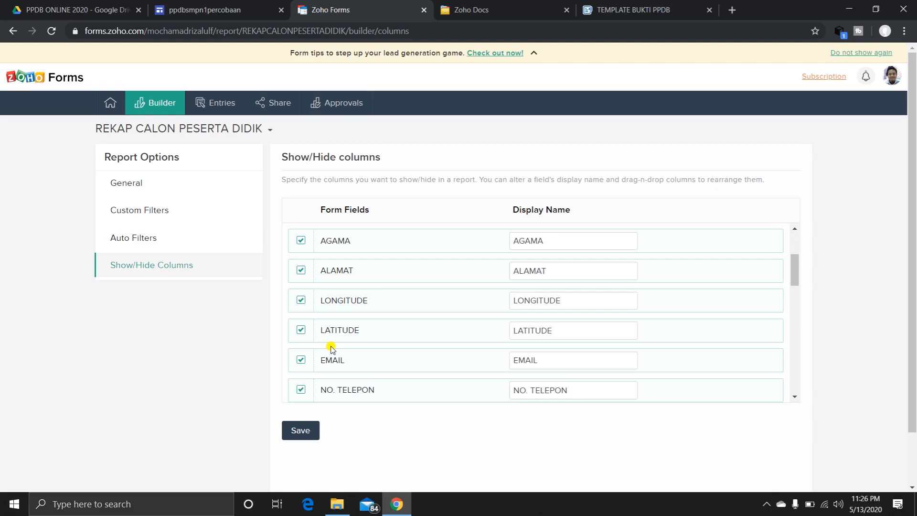
pyautogui.click(301, 301)
pyautogui.click(301, 331)
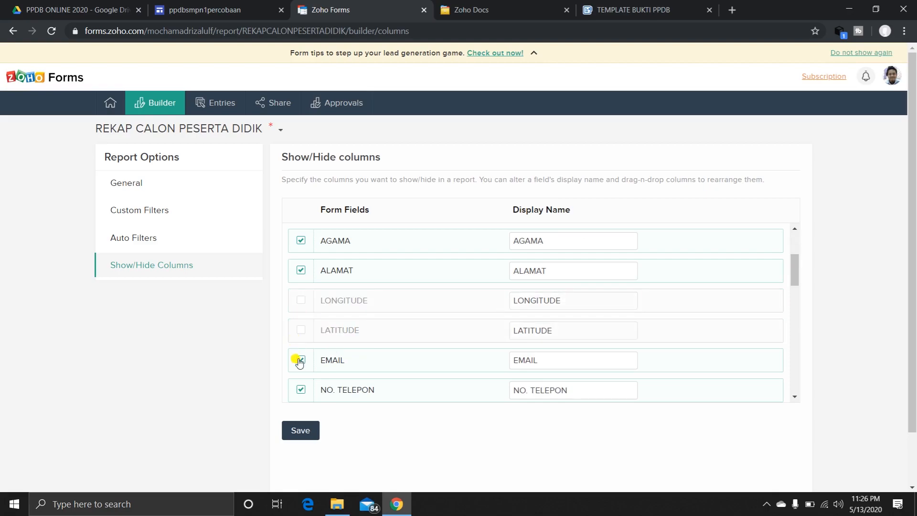
pyautogui.click(301, 360)
pyautogui.click(301, 390)
# Hide the NAMA LENGKAP AYAH column, the father's PEKERJAAN and PENGHASILAN PERBULAN columns, and the NAMA LENGKAP IBU column.
pyautogui.scroll(-6, 310, 360)
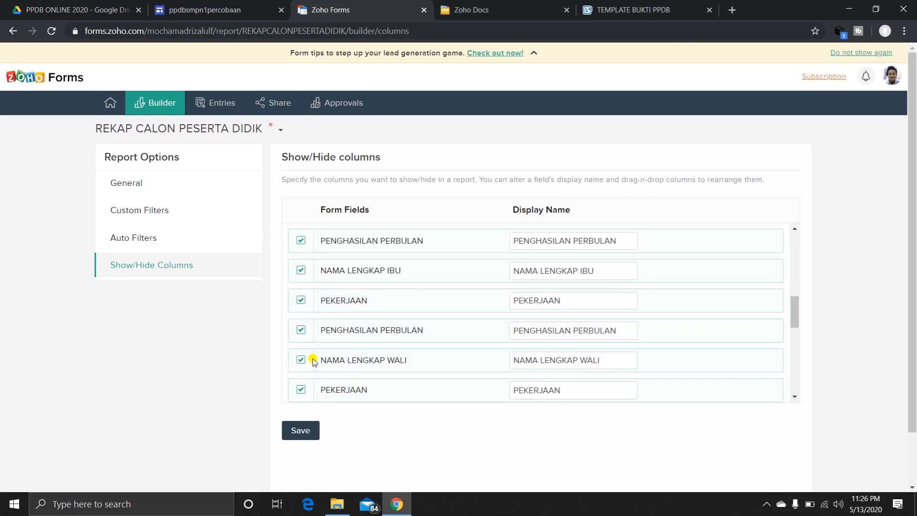
pyautogui.scroll(3, 309, 306)
pyautogui.click(301, 300)
pyautogui.click(301, 330)
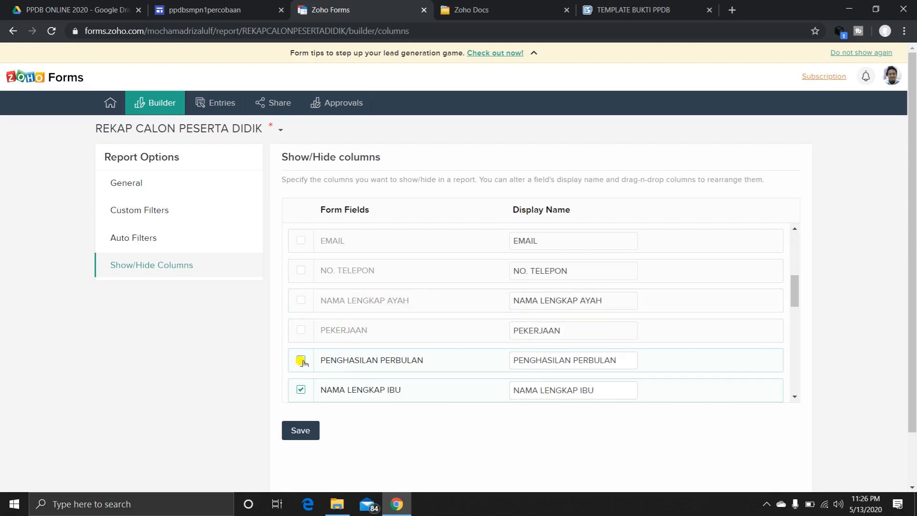
pyautogui.click(301, 359)
pyautogui.click(301, 389)
# Hide the mother's PEKERJAAN and PENGHASILAN PERBULAN columns and the guardian's NAMA LENGKAP WALI, PEKERJAAN and PENGHASILAN PERBULAN columns.
pyautogui.scroll(-3, 301, 390)
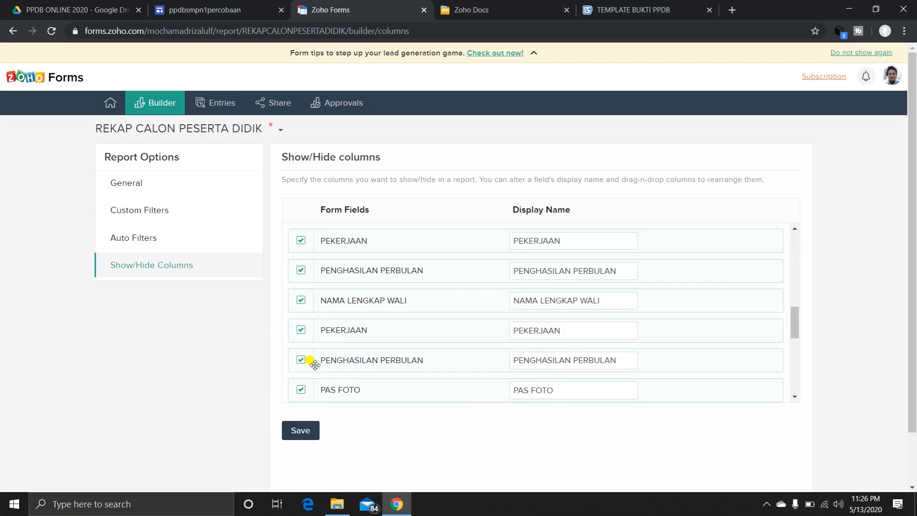
pyautogui.click(301, 240)
pyautogui.click(301, 270)
pyautogui.click(300, 299)
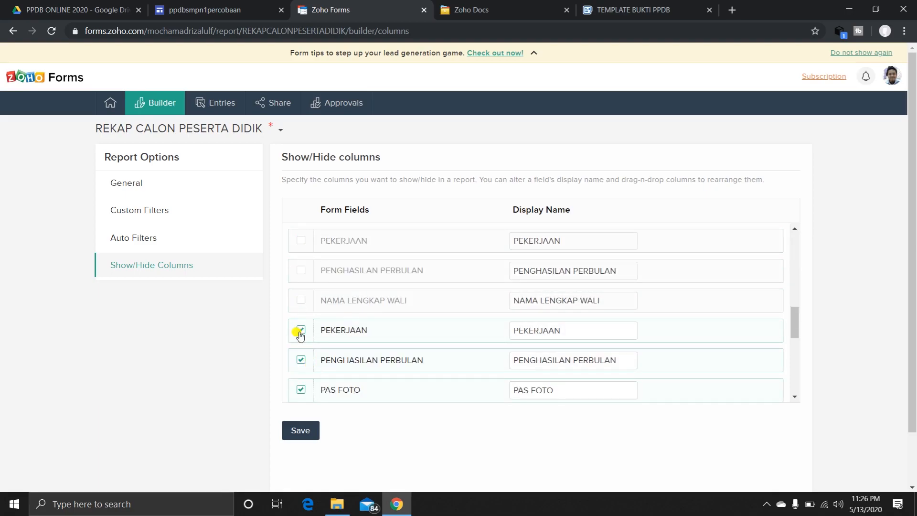
pyautogui.click(301, 330)
pyautogui.click(300, 392)
pyautogui.scroll(-1, 302, 377)
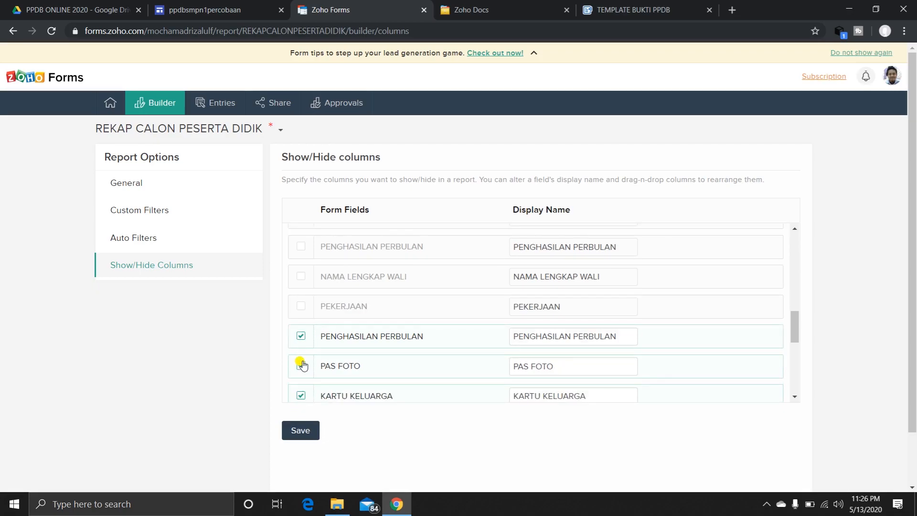
pyautogui.click(301, 337)
# Hide the PAS FOTO, KARTU KELUARGA, TANDA TANGAN and Preferred contact method columns.
pyautogui.click(301, 395)
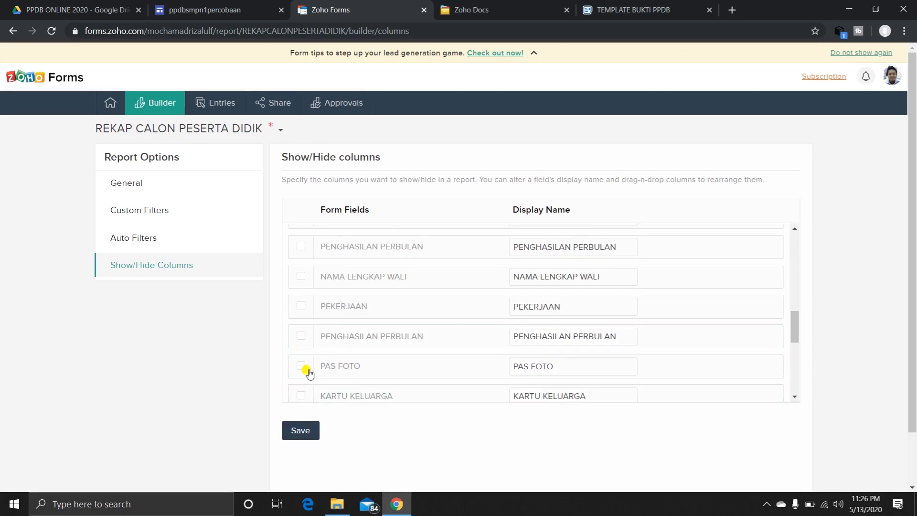
pyautogui.scroll(-3, 307, 363)
pyautogui.click(300, 277)
pyautogui.click(299, 246)
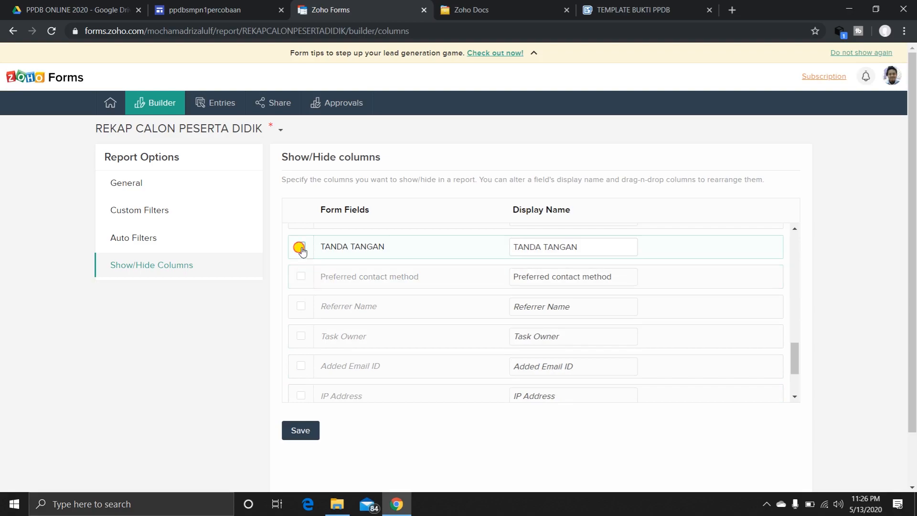
pyautogui.scroll(-2, 408, 342)
# Hide the AGAMA and ALAMAT columns near the start of the list and save the report's column settings.
pyautogui.scroll(6, 409, 342)
pyautogui.scroll(5, 409, 343)
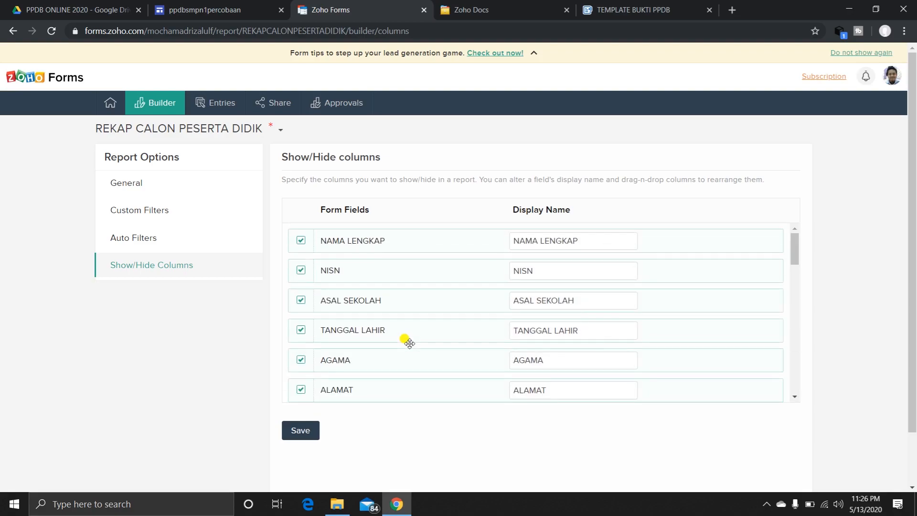
pyautogui.click(300, 361)
pyautogui.click(301, 389)
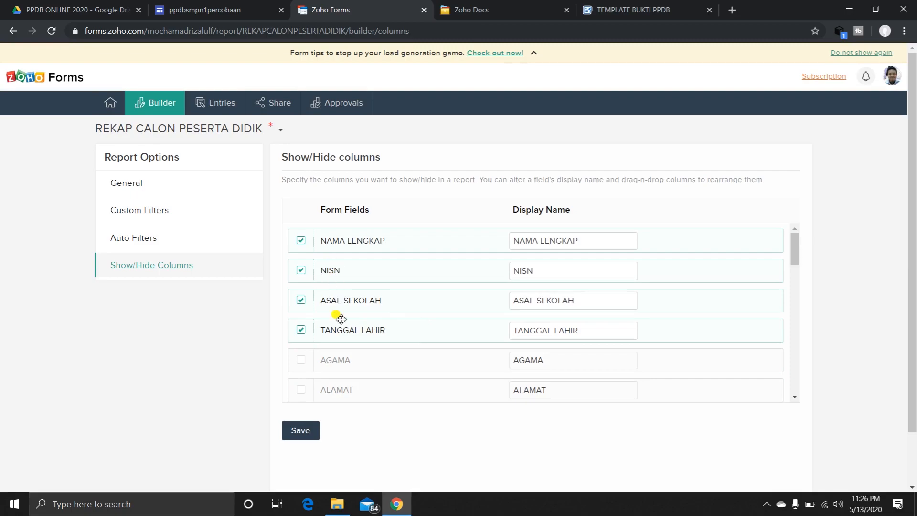
pyautogui.click(301, 430)
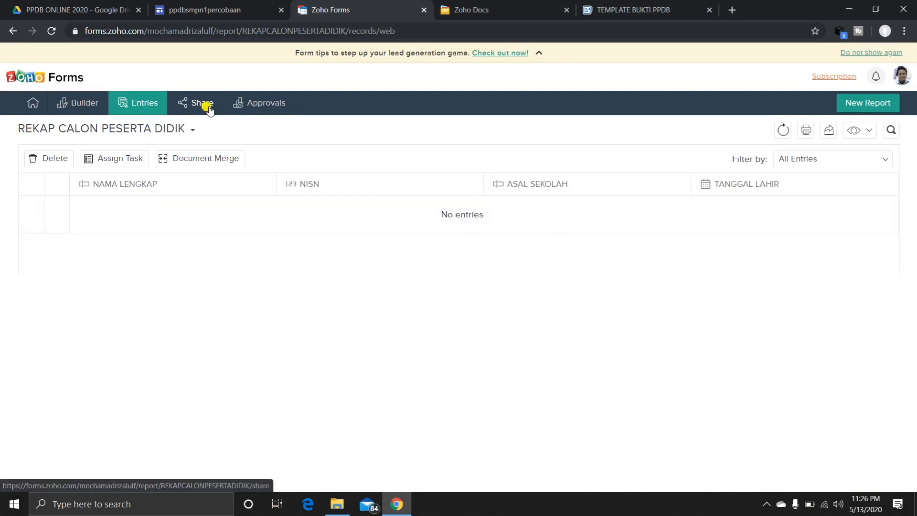
# Copy the iframe source code for embedding the REKAP CALON PESERTA DIDIK report.
pyautogui.click(208, 4)
pyautogui.click(342, 4)
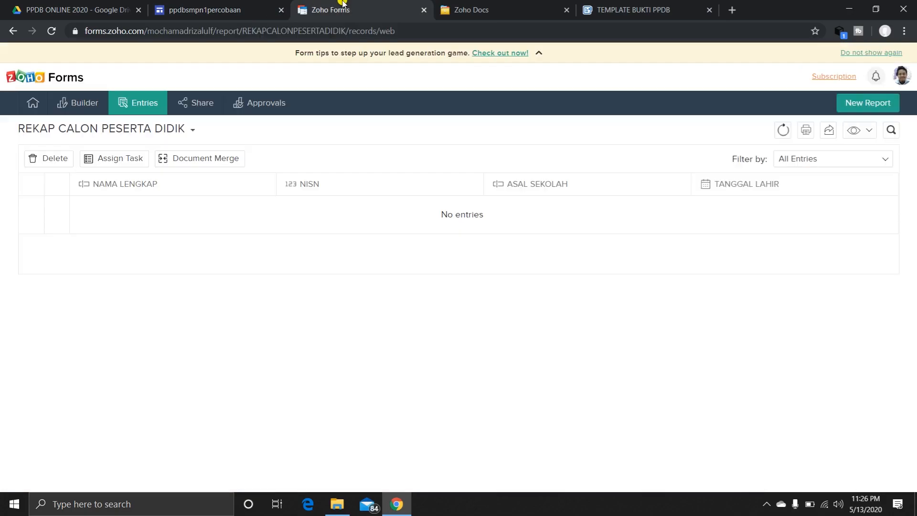
pyautogui.click(193, 103)
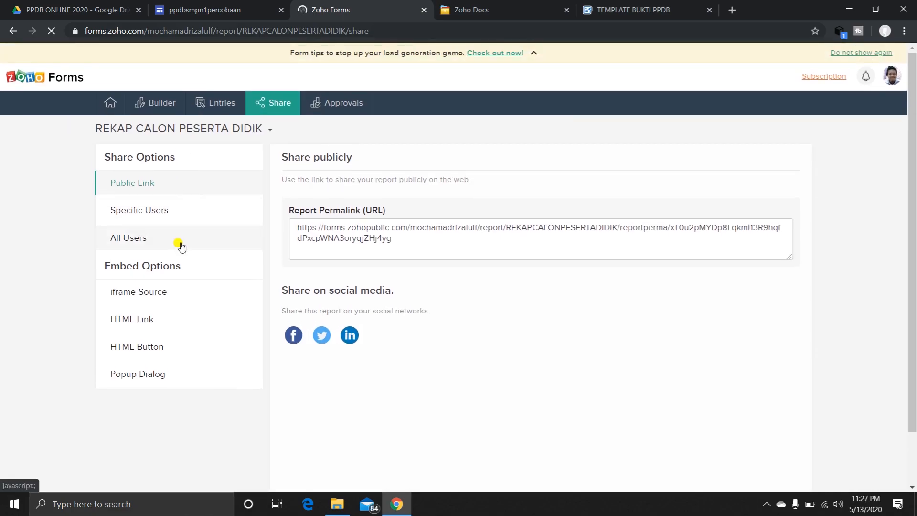
pyautogui.click(142, 302)
pyautogui.click(347, 219)
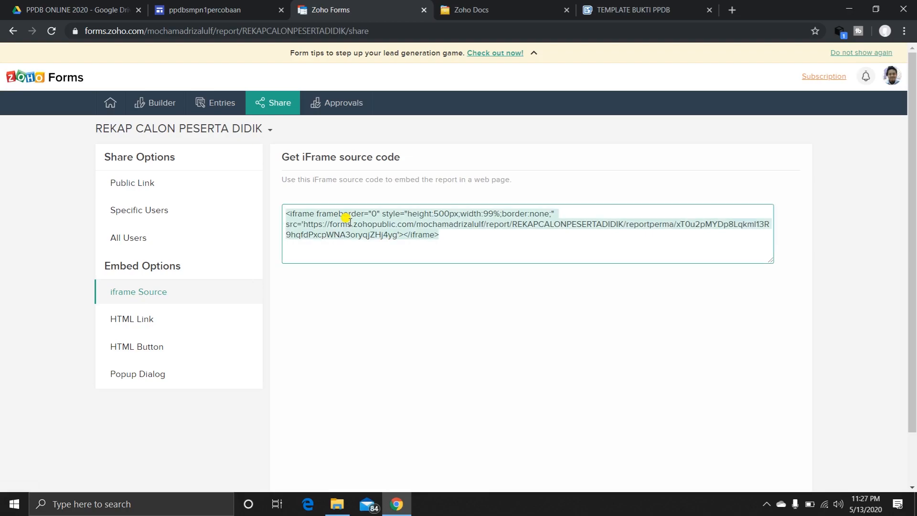
pyautogui.rightClick(346, 218)
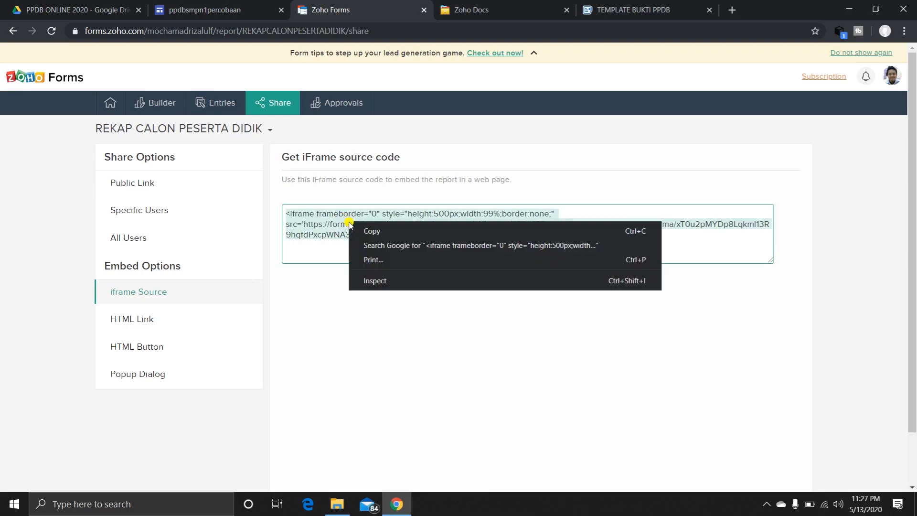
pyautogui.click(373, 231)
# Switch to the Google Sites page CALON PESERTA DIDIK and paste the report's iframe code as a new code embed.
pyautogui.click(212, 4)
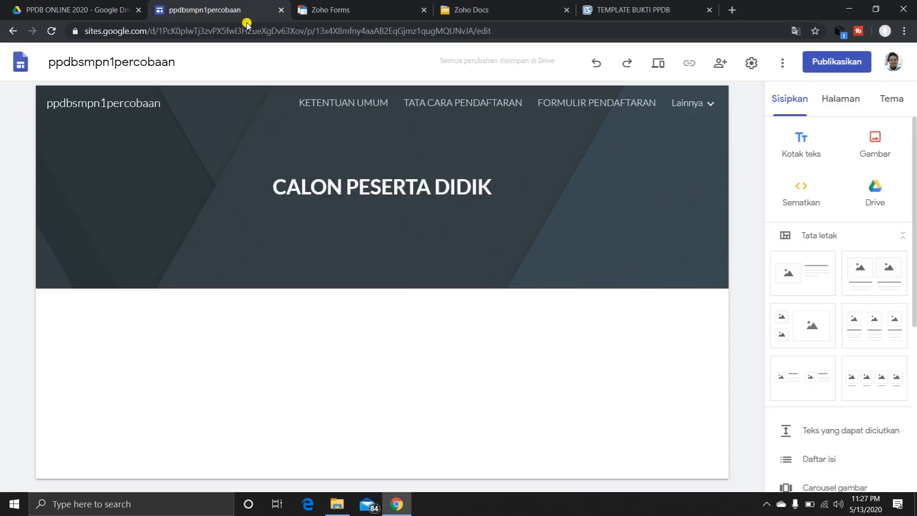
pyautogui.moveTo(688, 111)
pyautogui.click(801, 196)
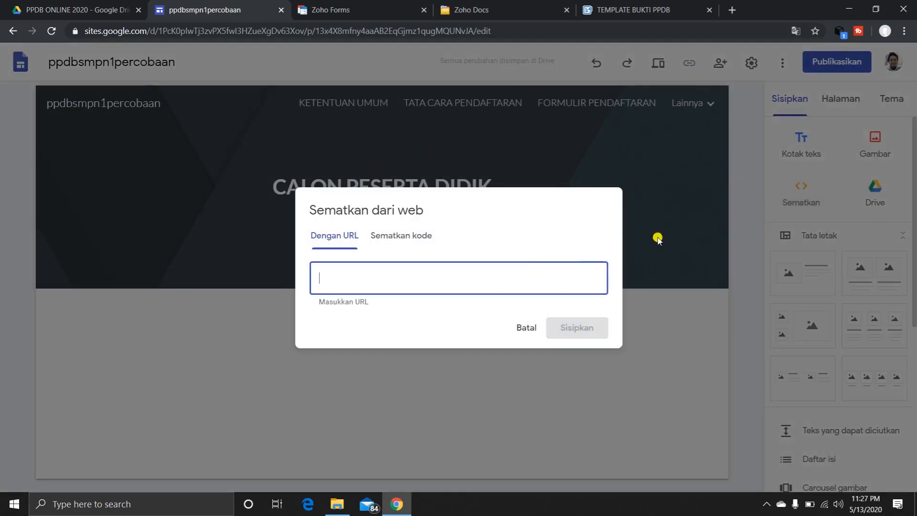
pyautogui.click(405, 235)
pyautogui.rightClick(343, 253)
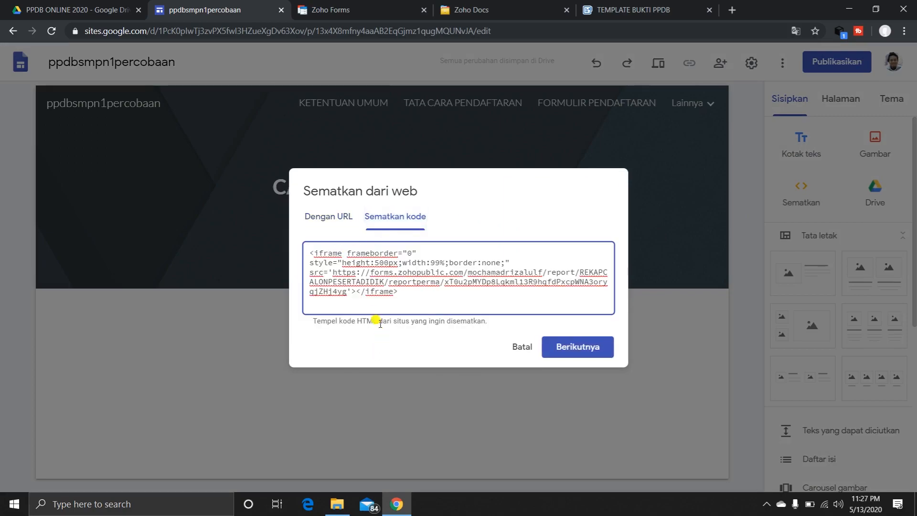
# Set the iframe height in the embed code to 100% and insert the report into the page.
pyautogui.moveTo(376, 262); pyautogui.dragTo(401, 263)
pyautogui.write('100')
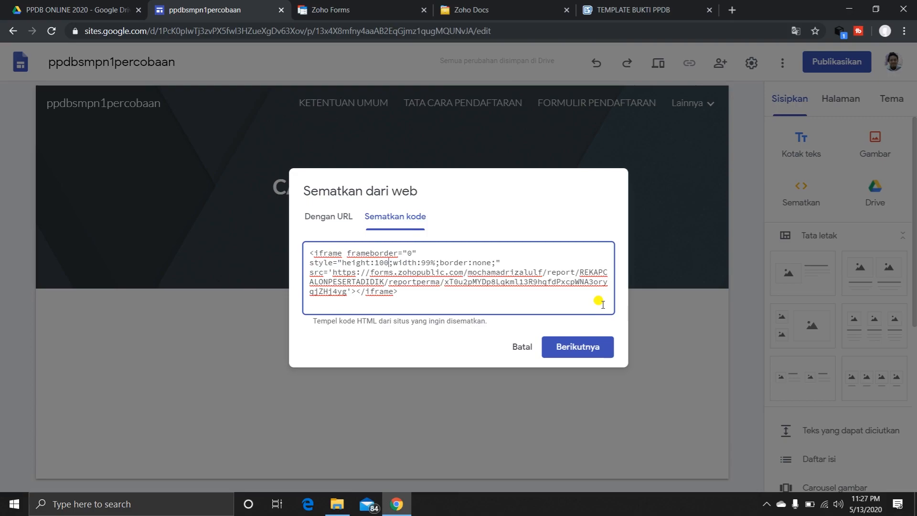
pyautogui.write('%')
pyautogui.click(584, 345)
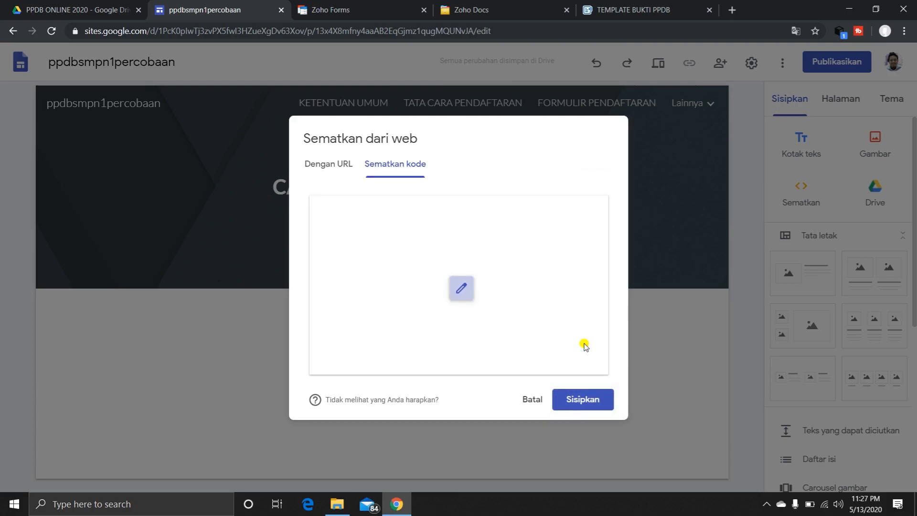
pyautogui.click(589, 400)
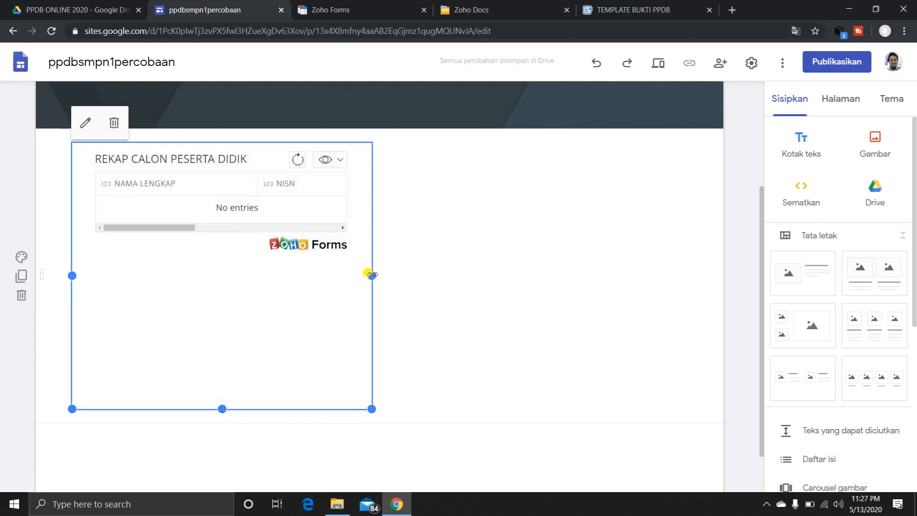
# Widen the embedded REKAP CALON PESERTA DIDIK report to the page's full content width and make its frame about one and a half times taller.
pyautogui.moveTo(372, 274); pyautogui.dragTo(722, 293)
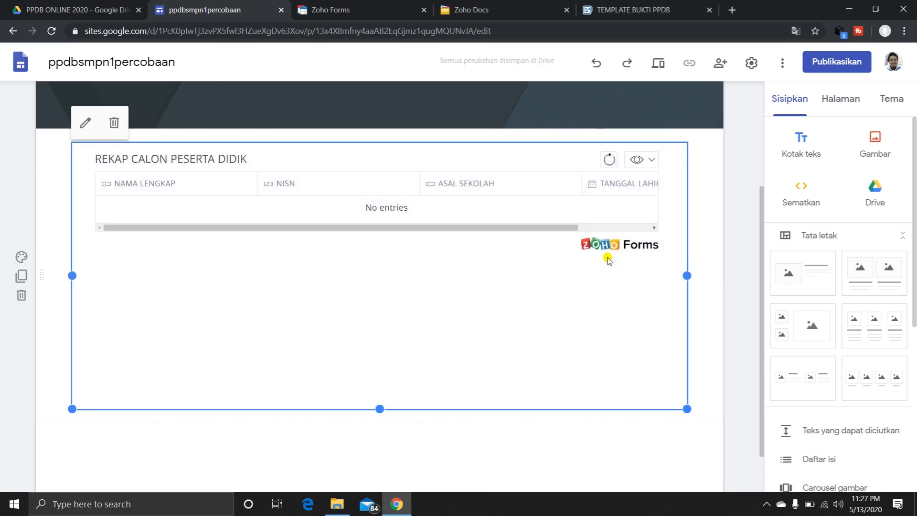
pyautogui.moveTo(526, 229)
pyautogui.mouseDown()
pyautogui.moveTo(577, 233)
pyautogui.moveTo(526, 228)
pyautogui.mouseUp()
pyautogui.scroll(3, 522, 155)
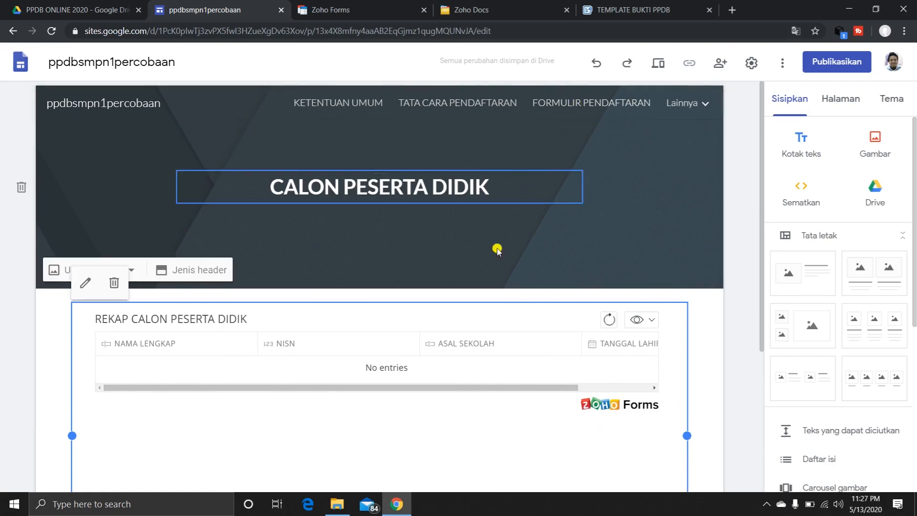
pyautogui.scroll(-1, 430, 324)
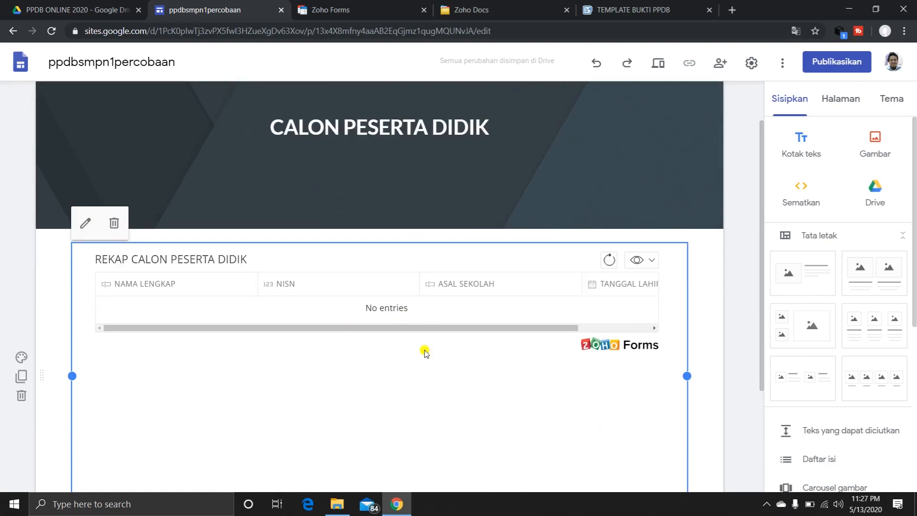
pyautogui.scroll(-3, 430, 363)
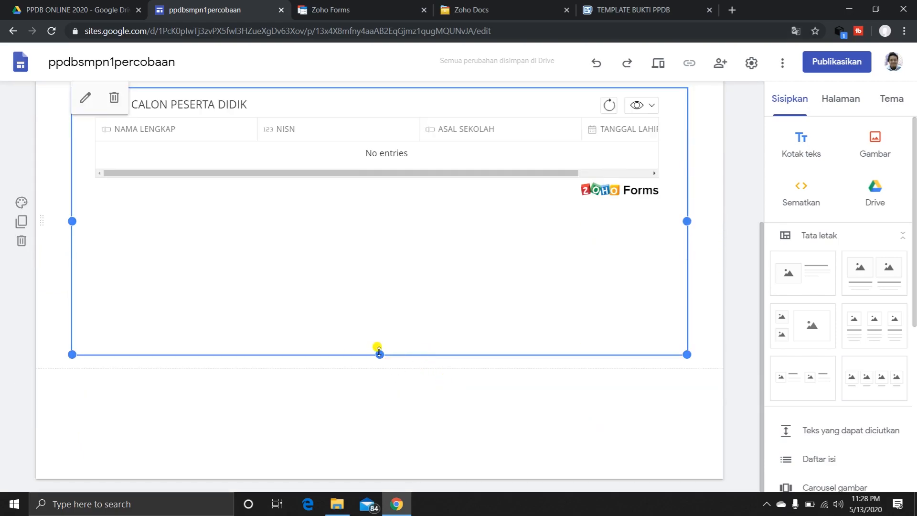
pyautogui.moveTo(379, 354); pyautogui.dragTo(594, 358)
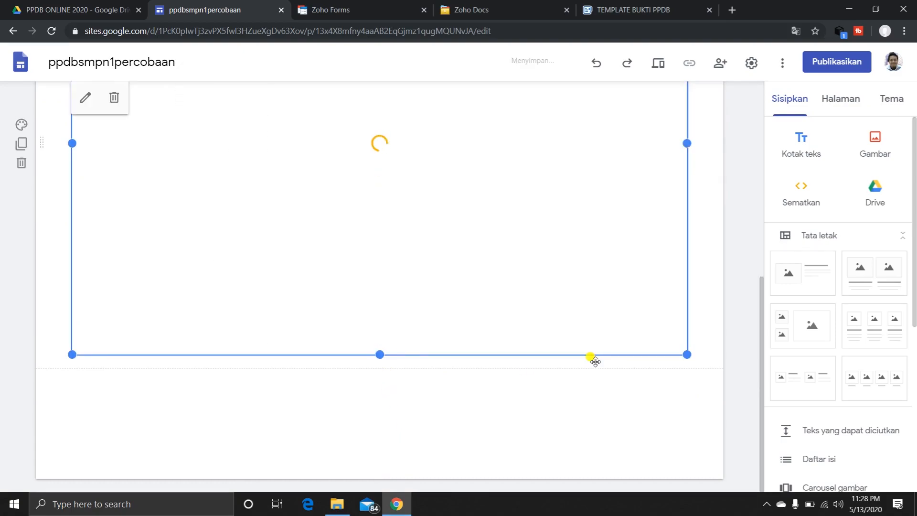
pyautogui.scroll(7, 595, 362)
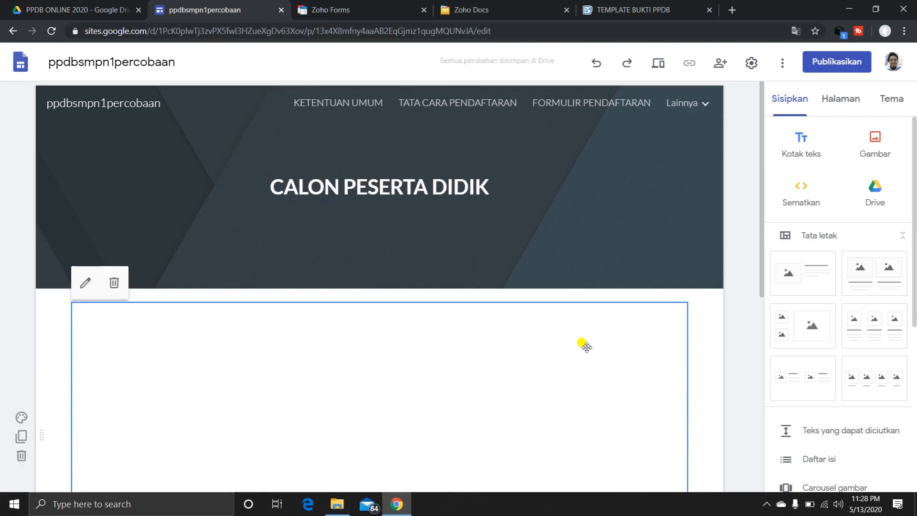